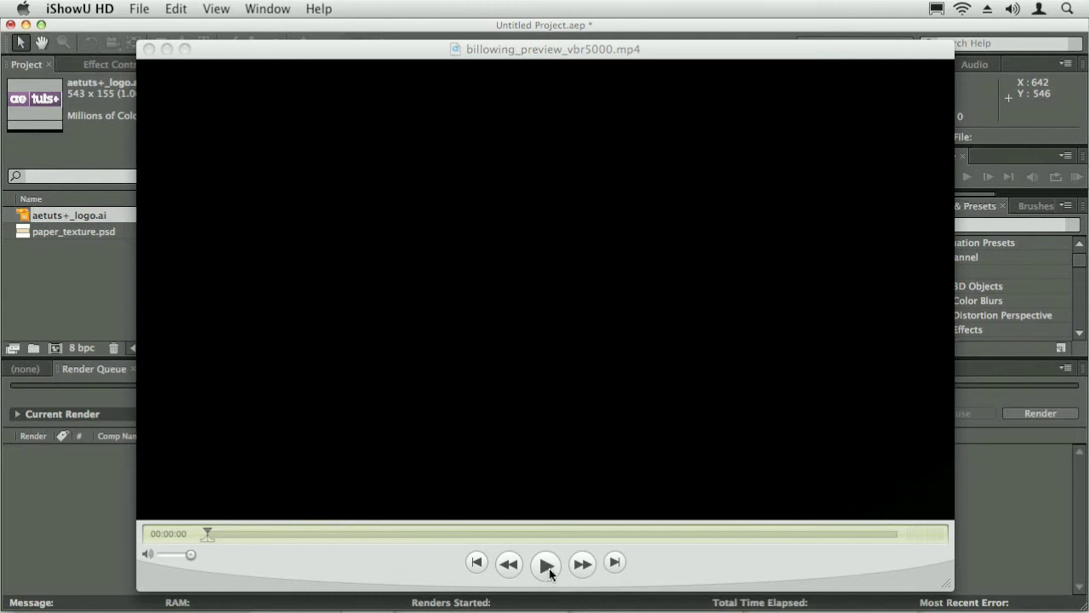
# - Play the billowing_preview_vbr5000.mp4 reference video and scrub through it to examine the paper, text and logo shots
pyautogui.click(547, 567)
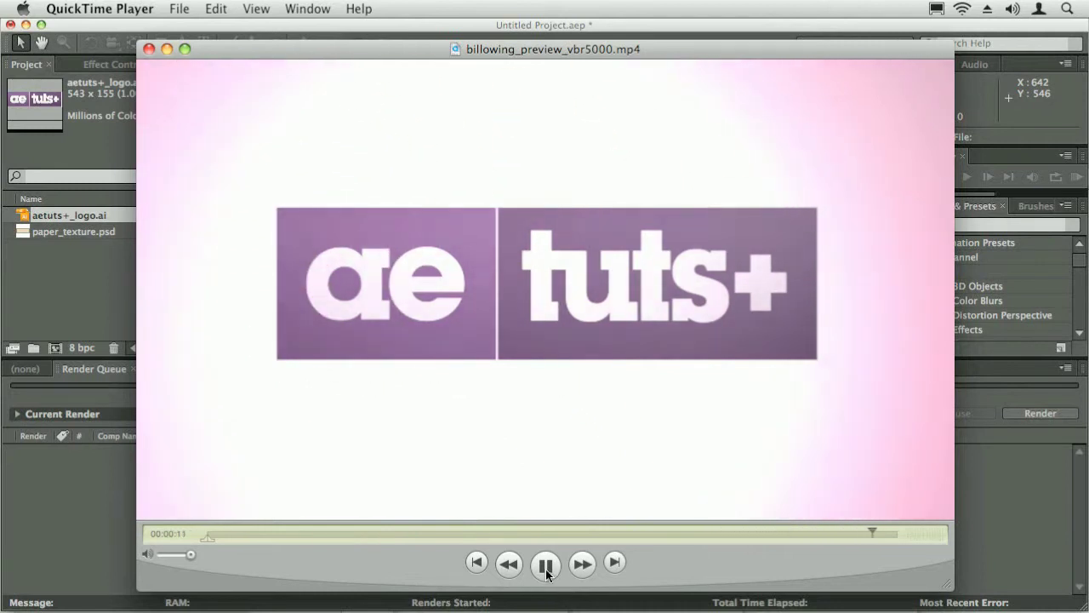
pyautogui.click(224, 532)
pyautogui.click(223, 532)
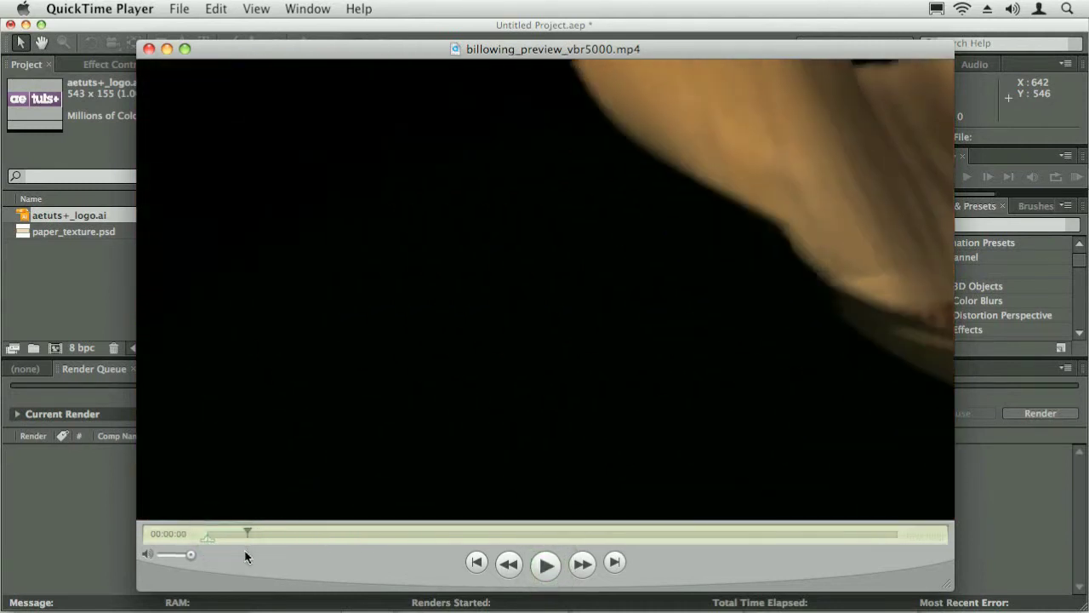
pyautogui.moveTo(245, 558); pyautogui.dragTo(594, 532)
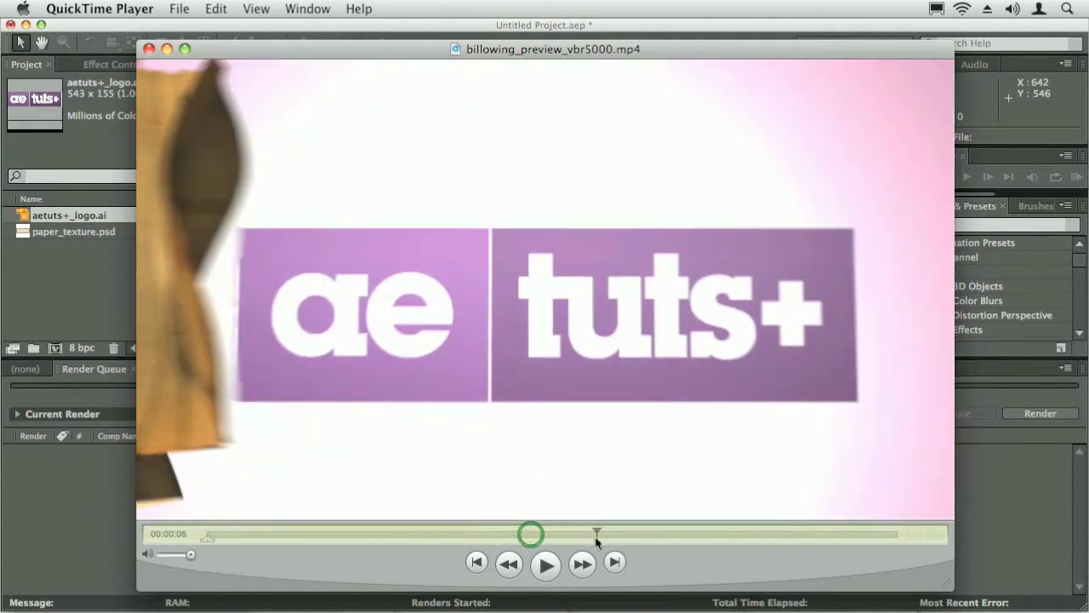
pyautogui.moveTo(594, 533); pyautogui.dragTo(316, 534)
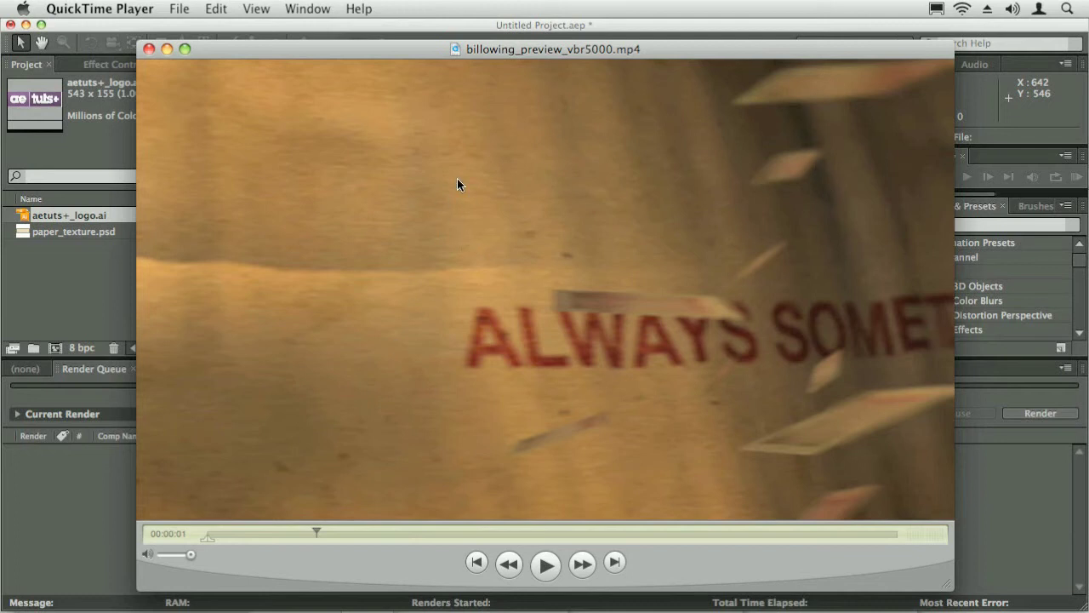
pyautogui.moveTo(315, 533); pyautogui.dragTo(339, 541)
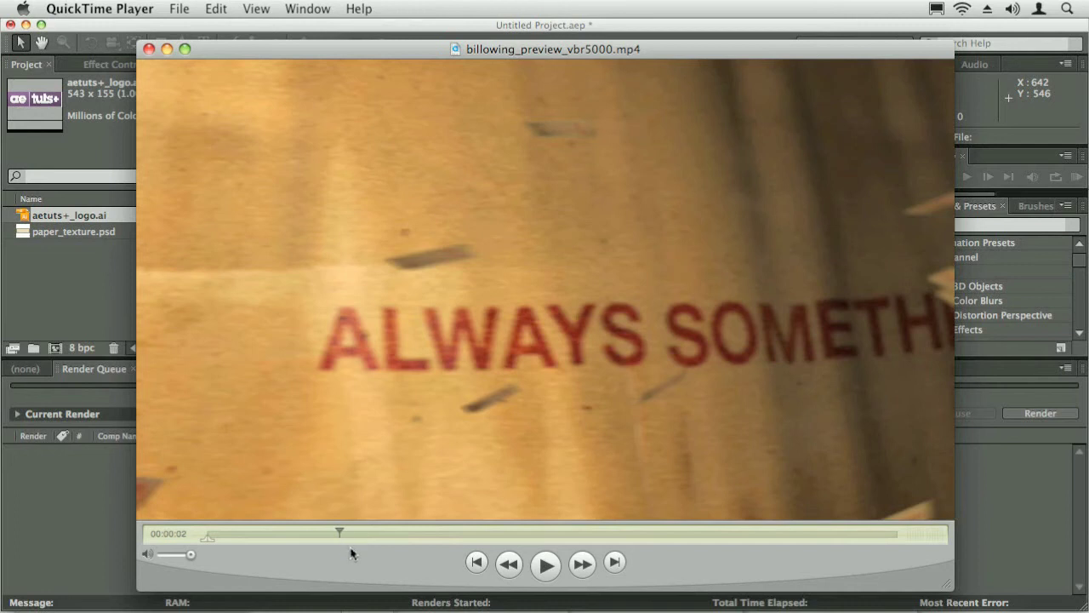
pyautogui.moveTo(340, 540)
pyautogui.mouseDown()
pyautogui.moveTo(369, 536)
pyautogui.moveTo(331, 538)
pyautogui.mouseUp()
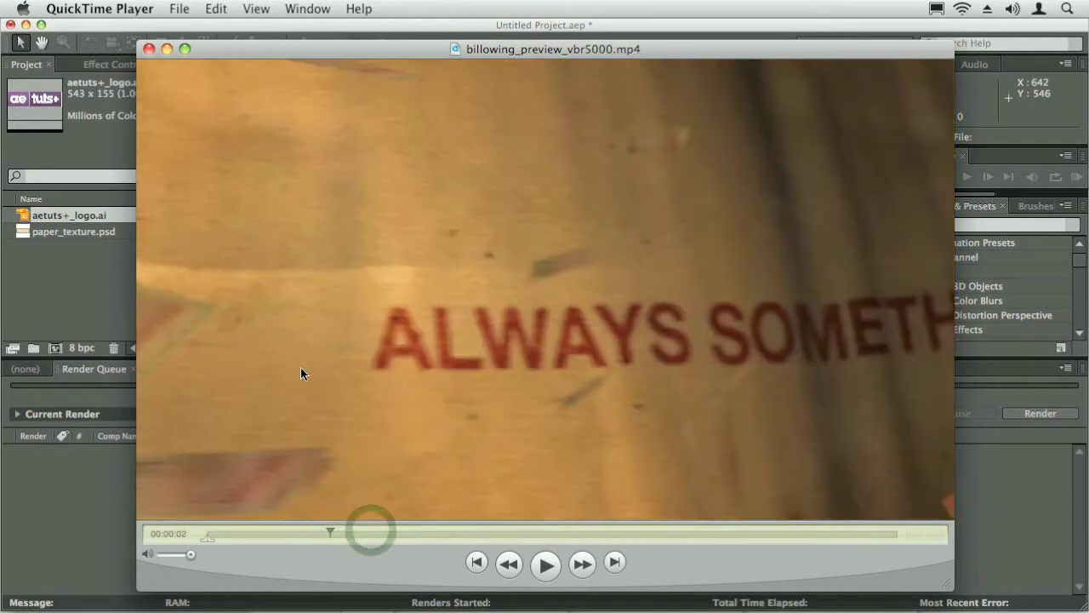
pyautogui.moveTo(337, 533); pyautogui.dragTo(503, 536)
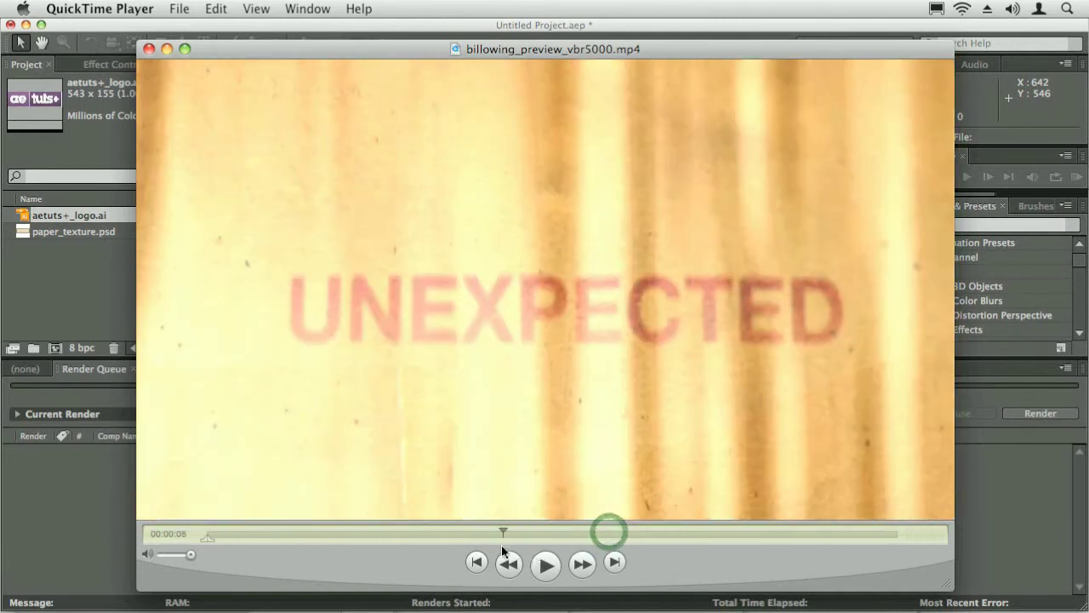
# - In After Effects, create a composition from the HDV/HDTV 720 25 preset at 24 frames per second, and enlarge the composition viewer
pyautogui.click(109, 296)
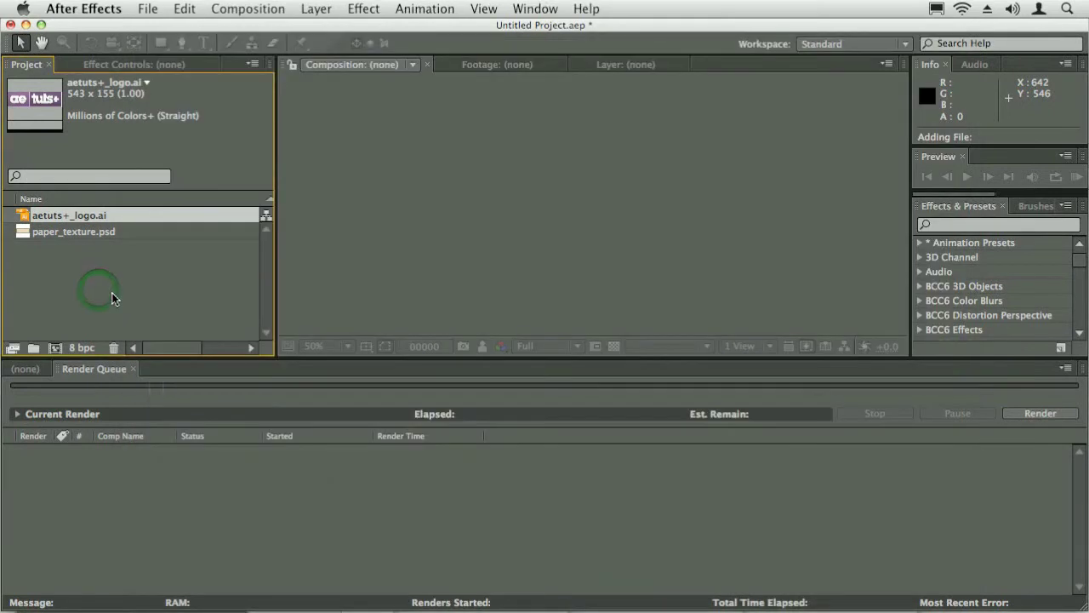
pyautogui.press('super+n')
pyautogui.click(464, 239)
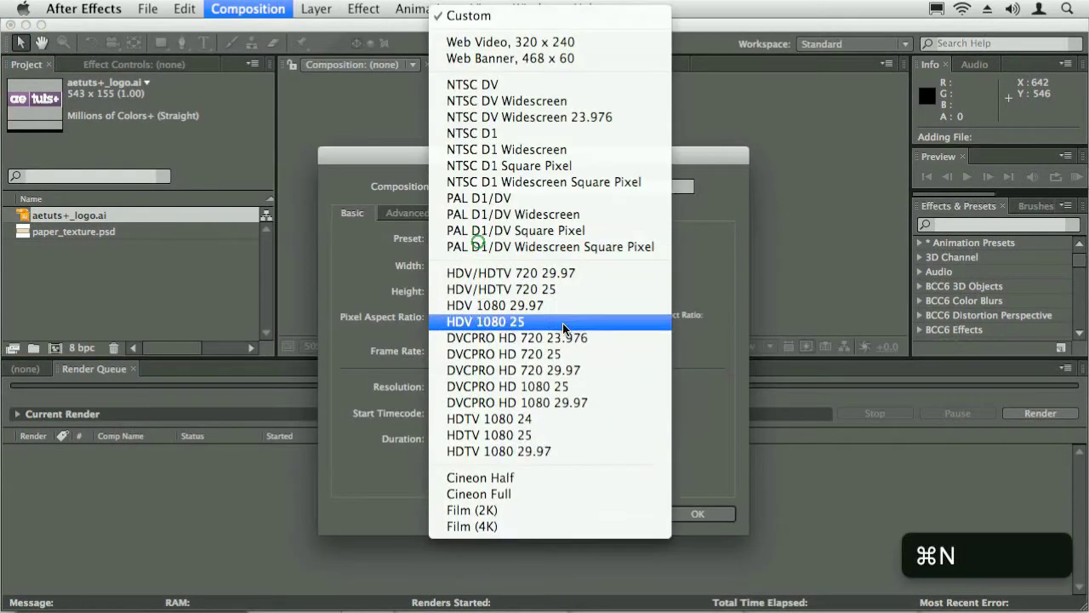
pyautogui.click(513, 291)
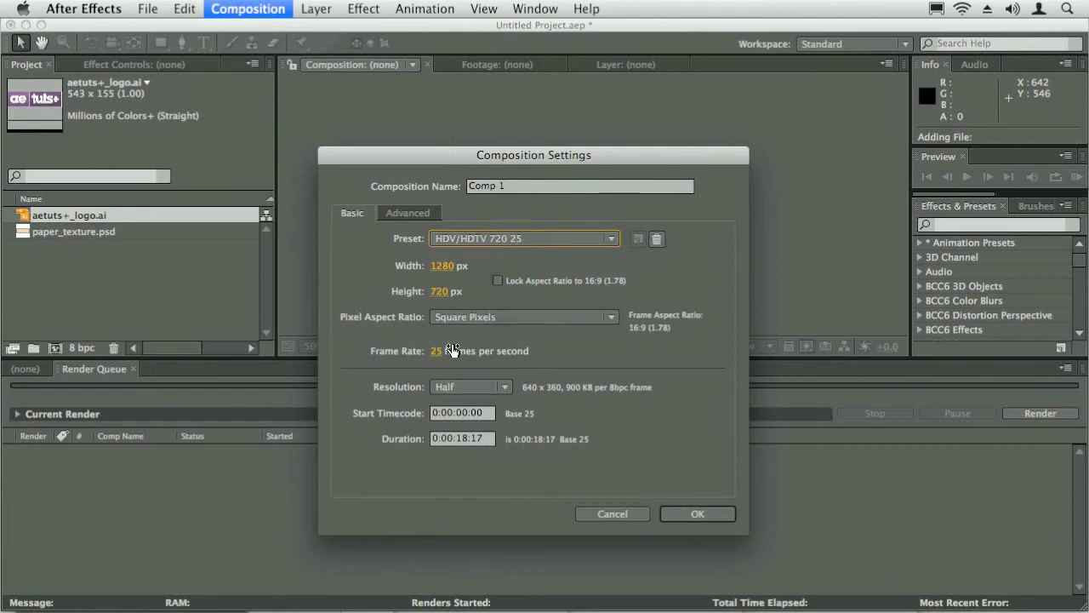
pyautogui.click(436, 350)
pyautogui.write('24')
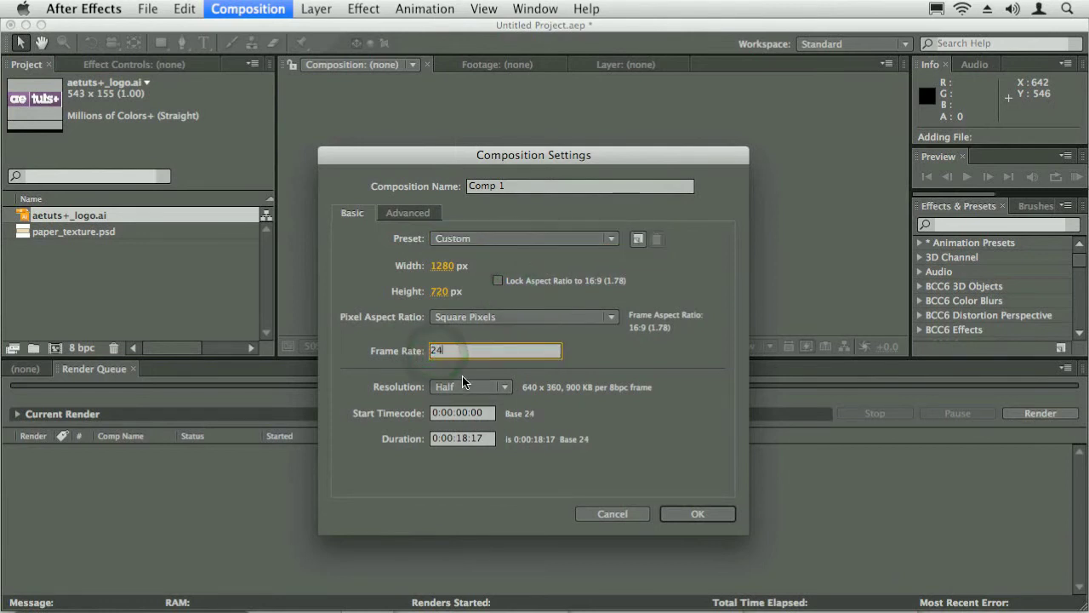
pyautogui.press('Return')
pyautogui.click(601, 357)
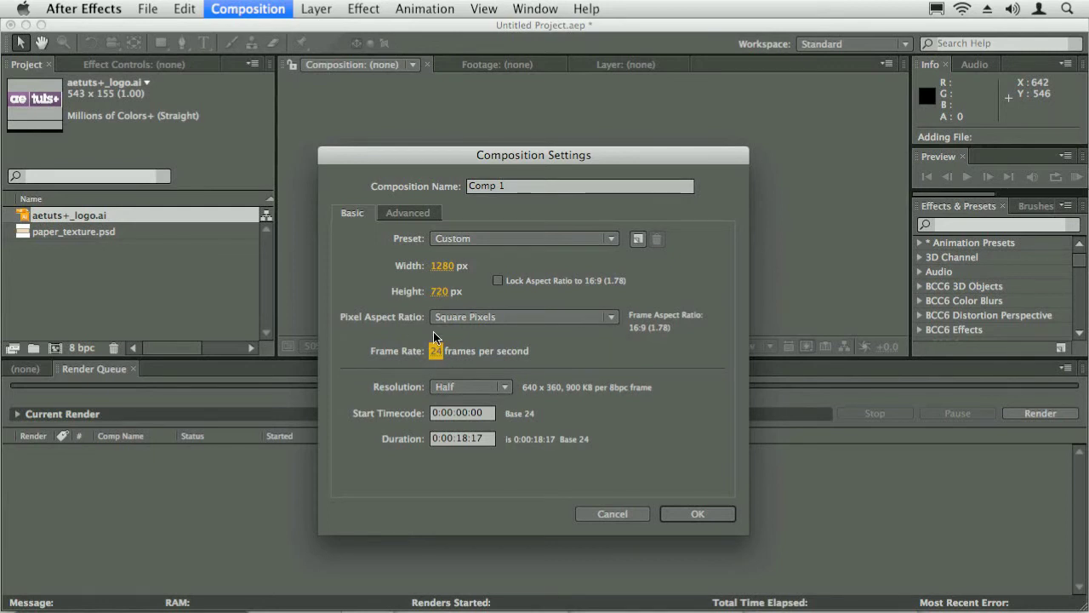
pyautogui.click(402, 362)
pyautogui.click(689, 516)
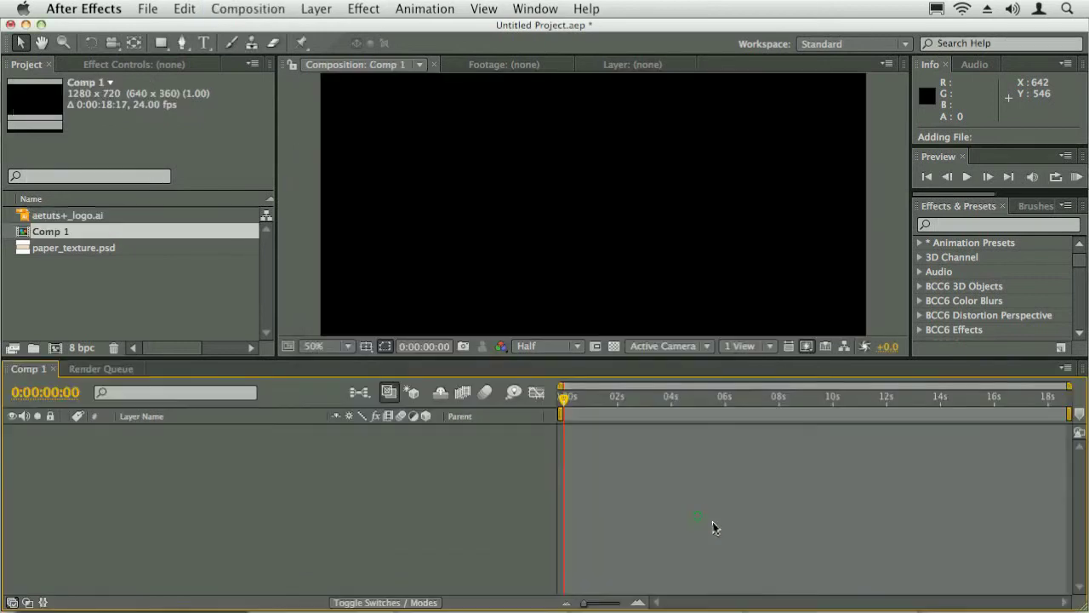
pyautogui.moveTo(309, 364); pyautogui.dragTo(310, 413)
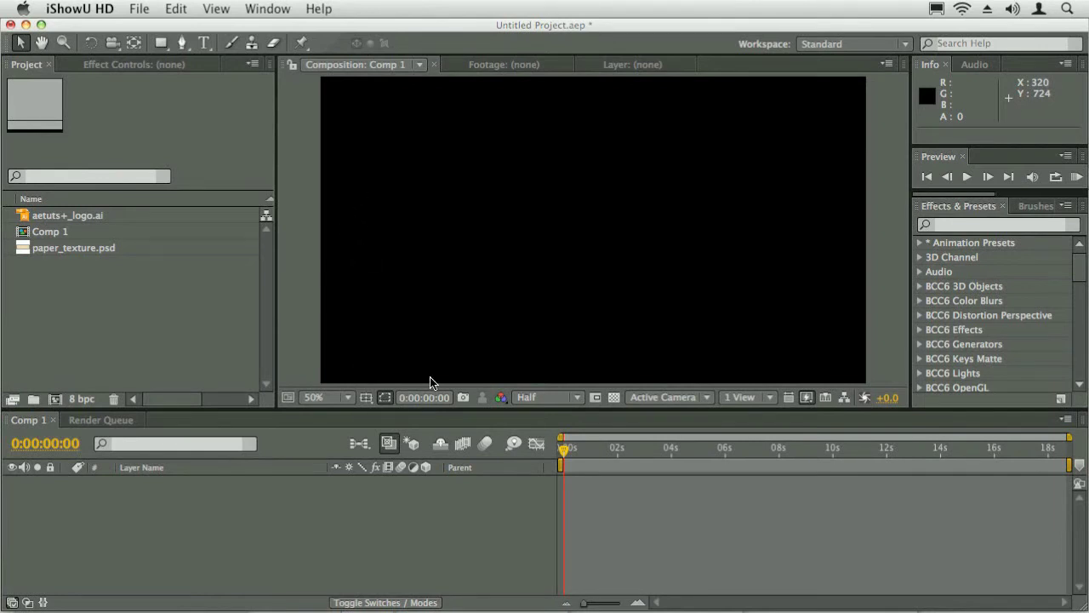
# - Switch to QuickTime Player and examine how the paper sheet moves near the start of the reference video
pyautogui.press('super+Tab')
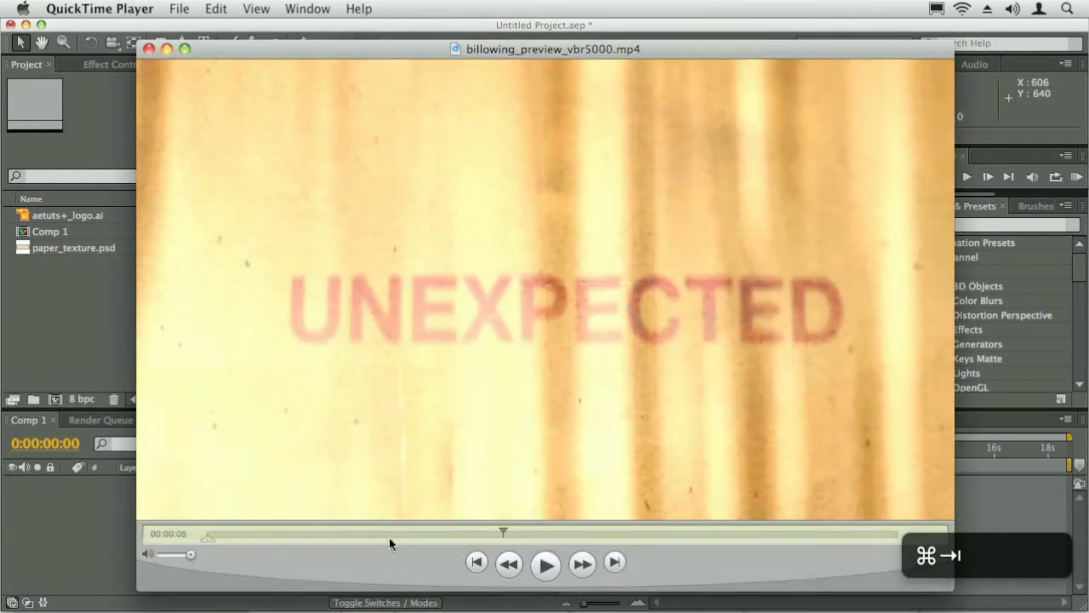
pyautogui.moveTo(389, 537); pyautogui.dragTo(292, 535)
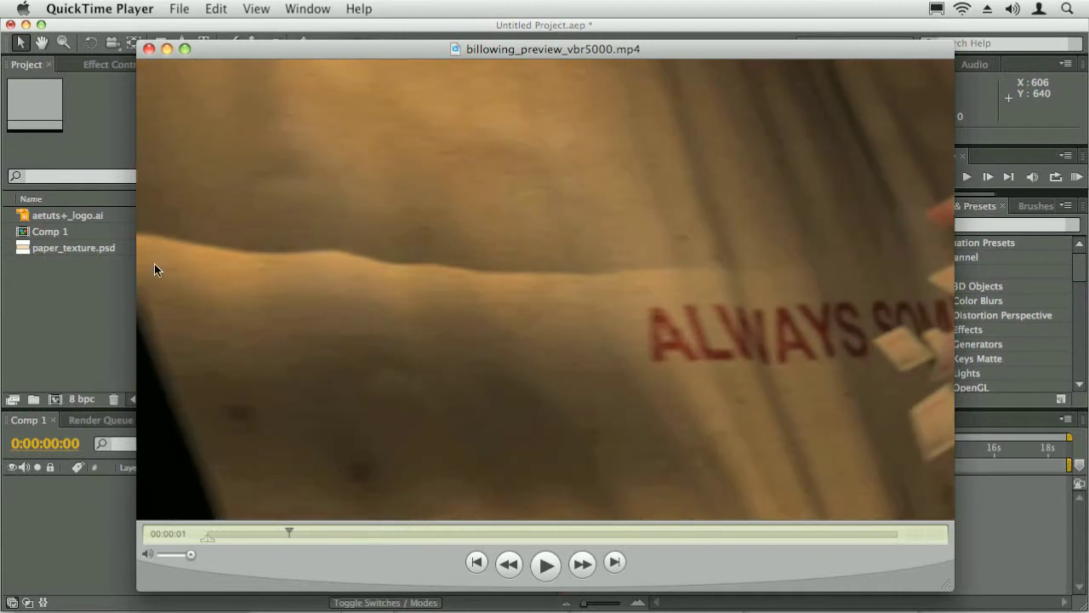
pyautogui.moveTo(292, 533); pyautogui.dragTo(348, 534)
# - Back in After Effects, add paper_texture.psd to Comp 1, scale it down to about the frame width and centre it
pyautogui.click(116, 324)
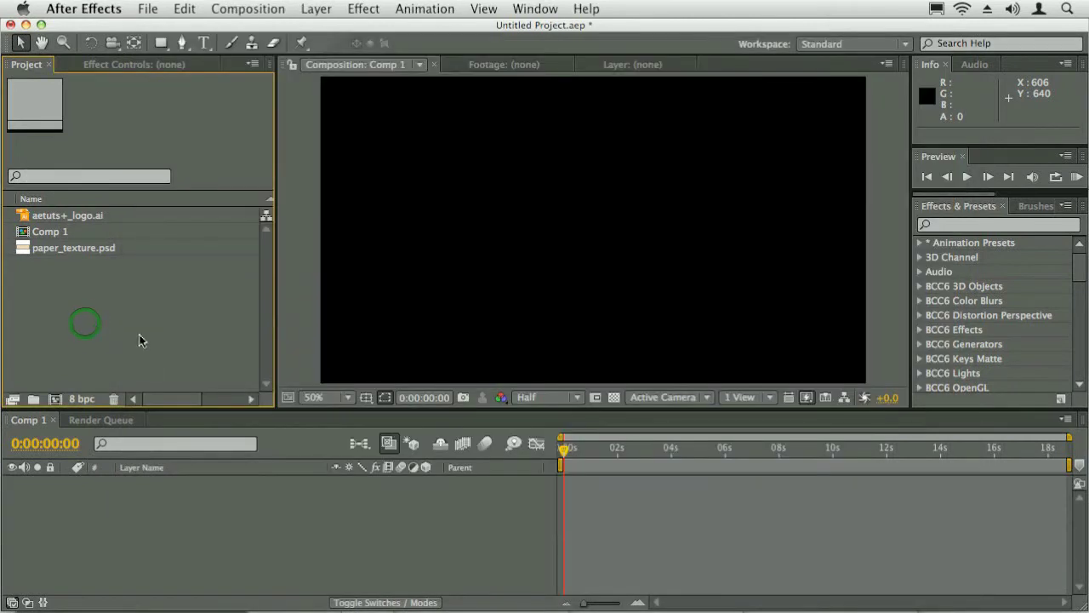
pyautogui.click(77, 250)
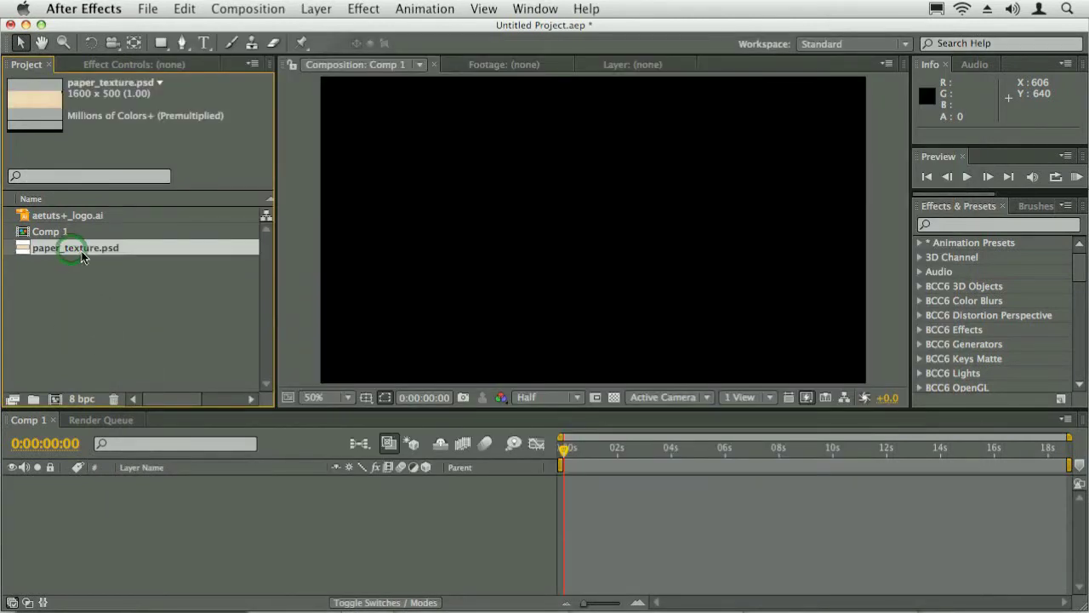
pyautogui.moveTo(80, 252); pyautogui.dragTo(586, 263)
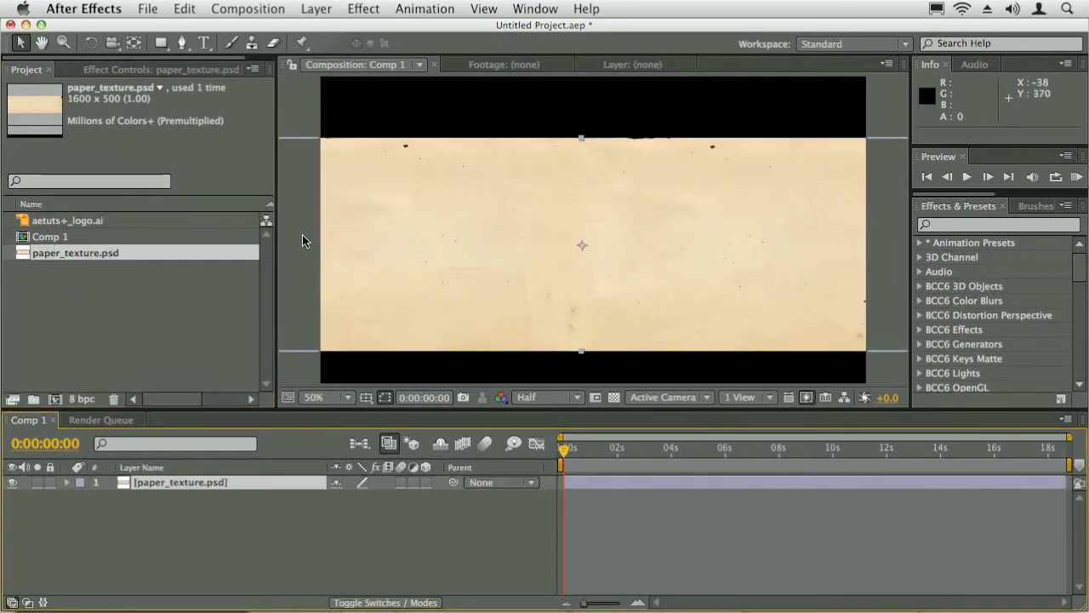
pyautogui.press(',')
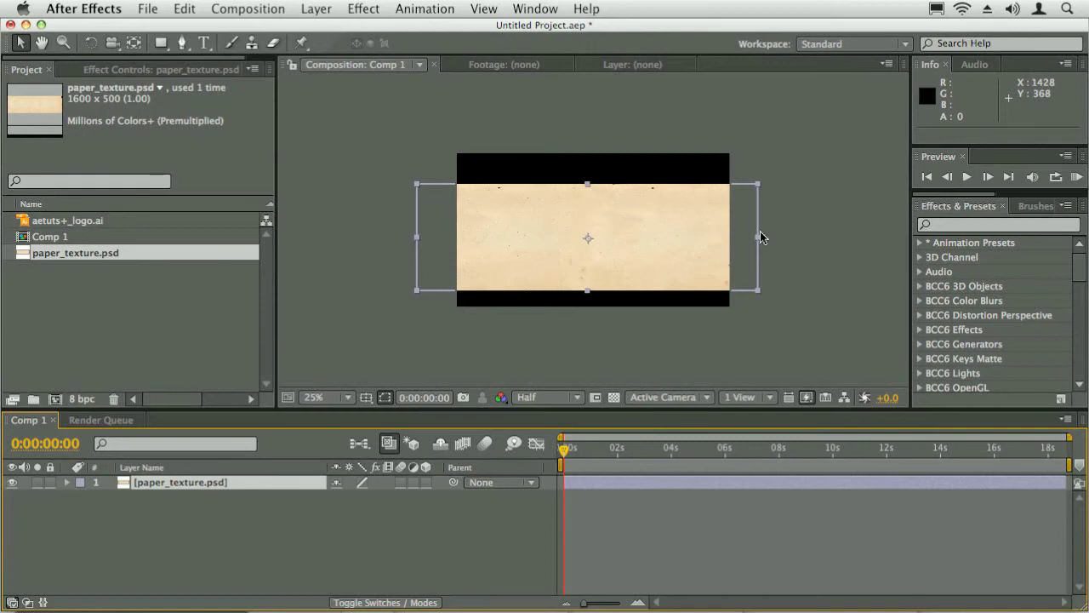
pyautogui.moveTo(758, 290); pyautogui.dragTo(725, 296)
pyautogui.moveTo(681, 259); pyautogui.dragTo(669, 250)
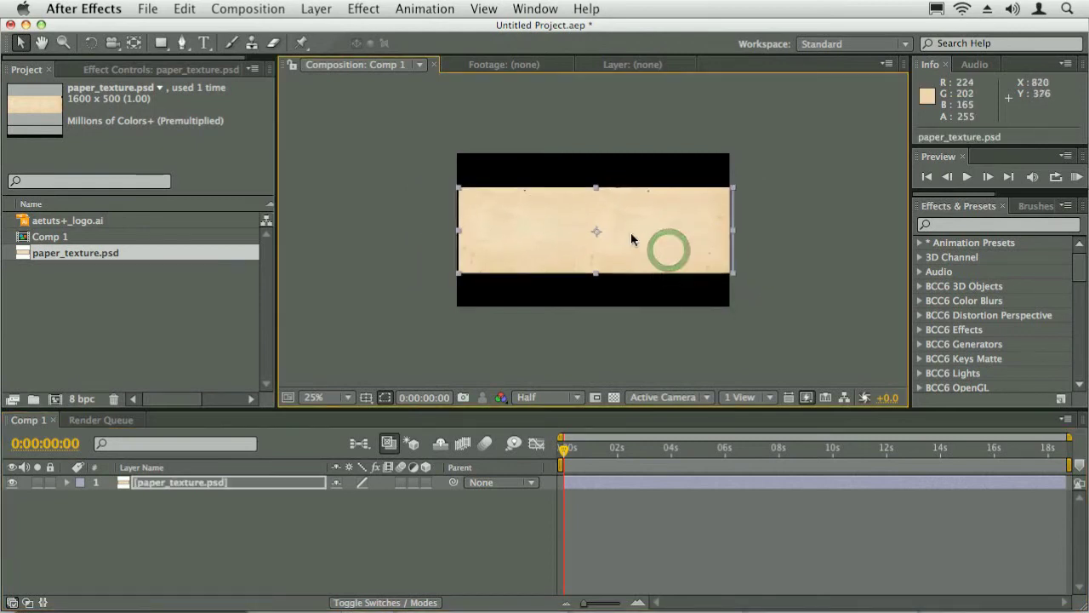
# - Pre-compose the paper texture layer as Sheet1, leaving all attributes in Comp 1, and open the Sheet1 composition
pyautogui.click(201, 483)
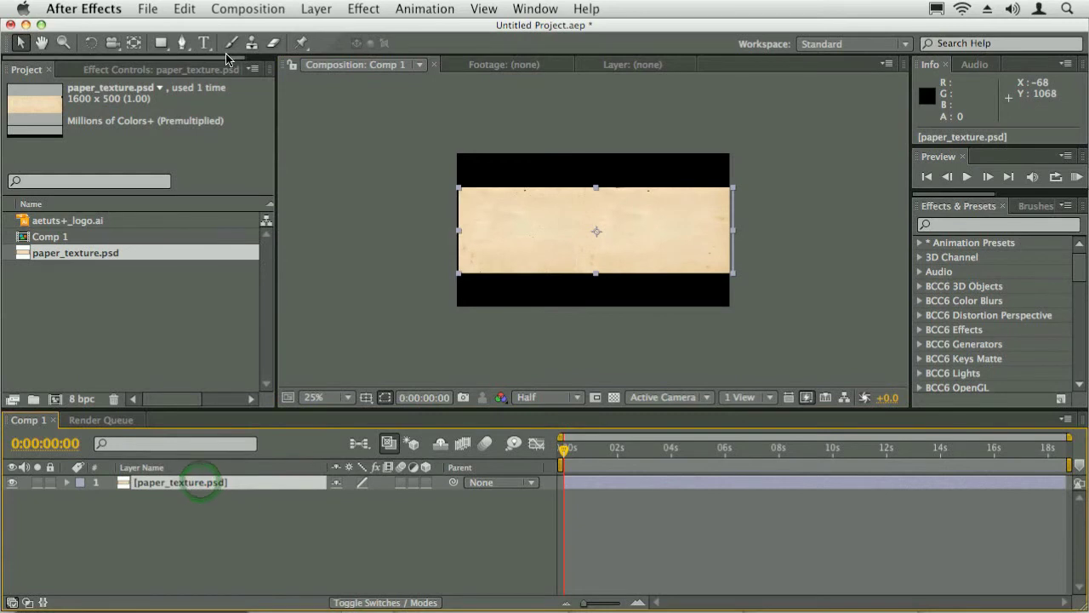
pyautogui.press('super+shift+c')
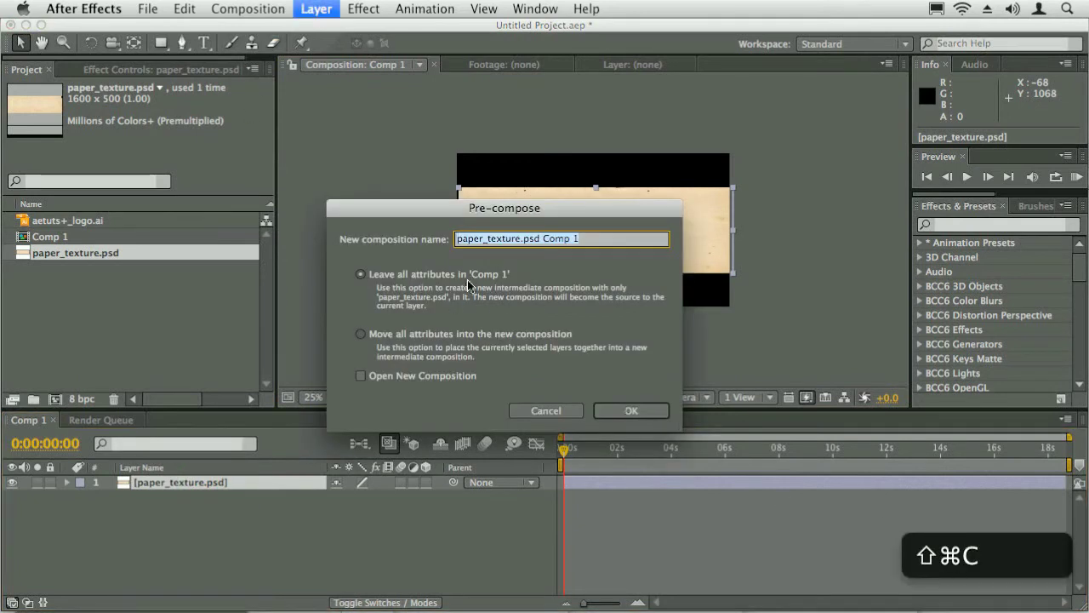
pyautogui.write('Sheet1')
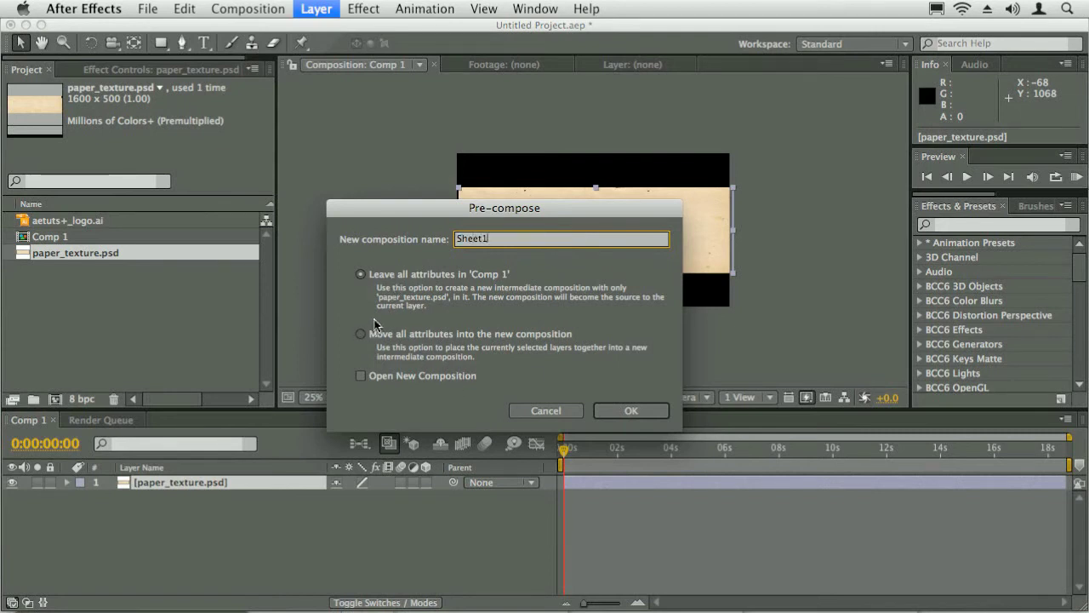
pyautogui.click(394, 274)
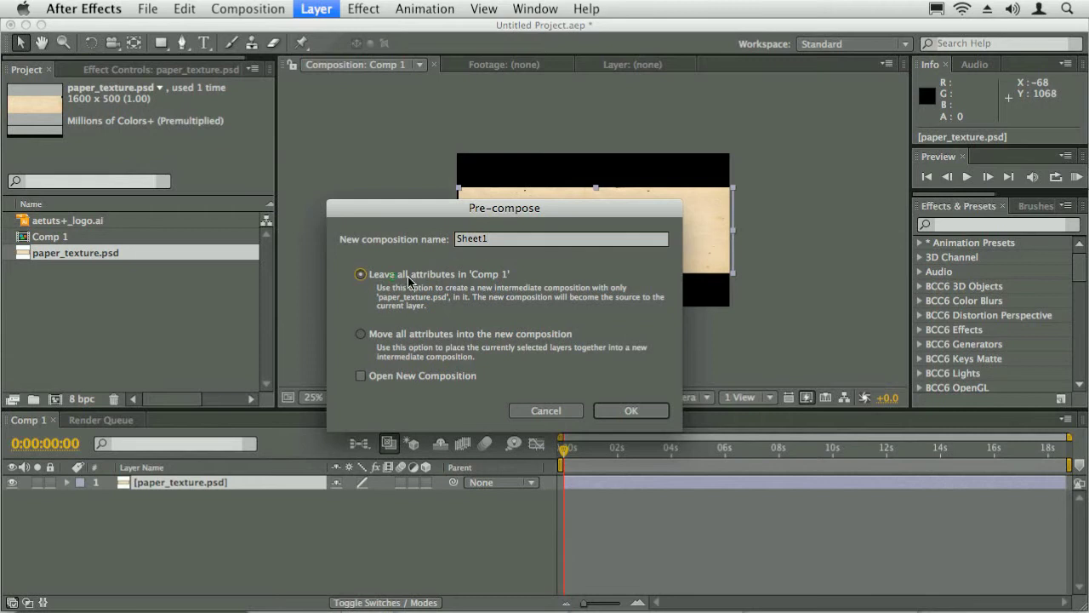
pyautogui.click(630, 410)
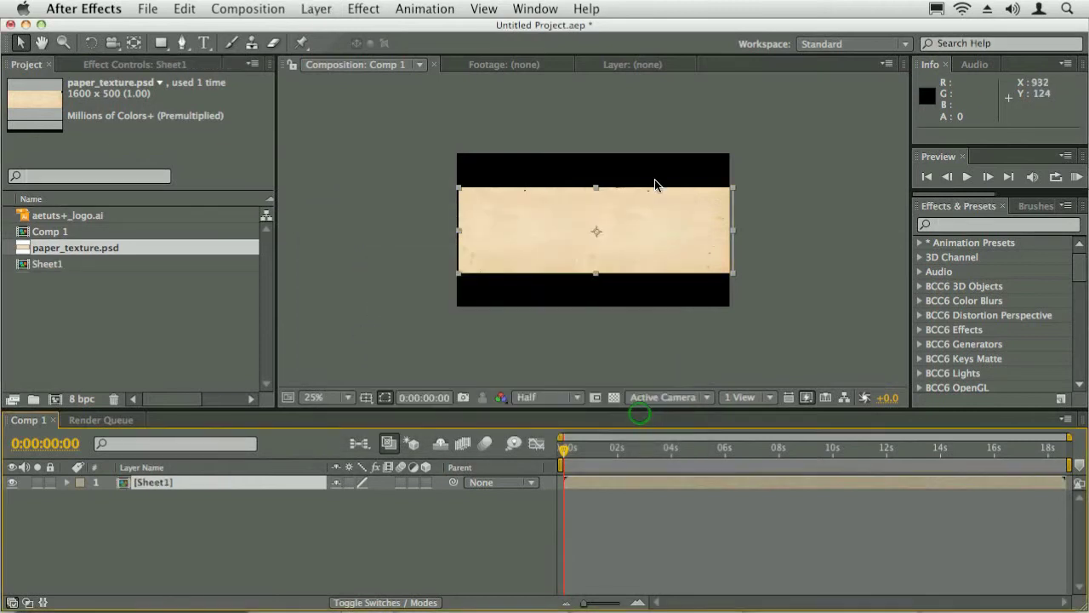
pyautogui.doubleClick(158, 485)
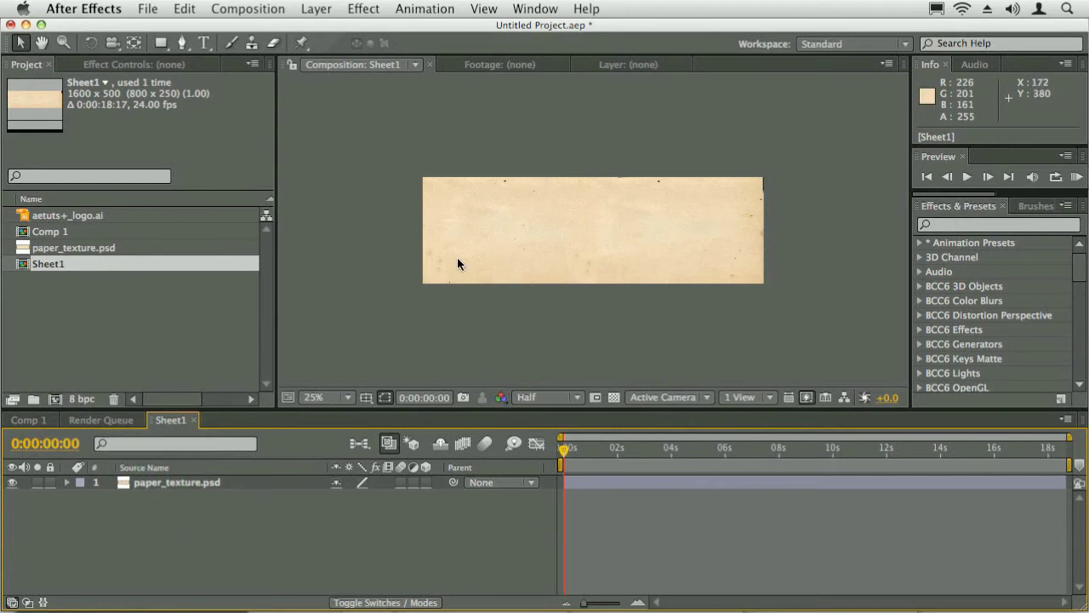
# - Check the title wording on the paper in the QuickTime Player reference video, and return to After Effects
pyautogui.press('super+Tab')
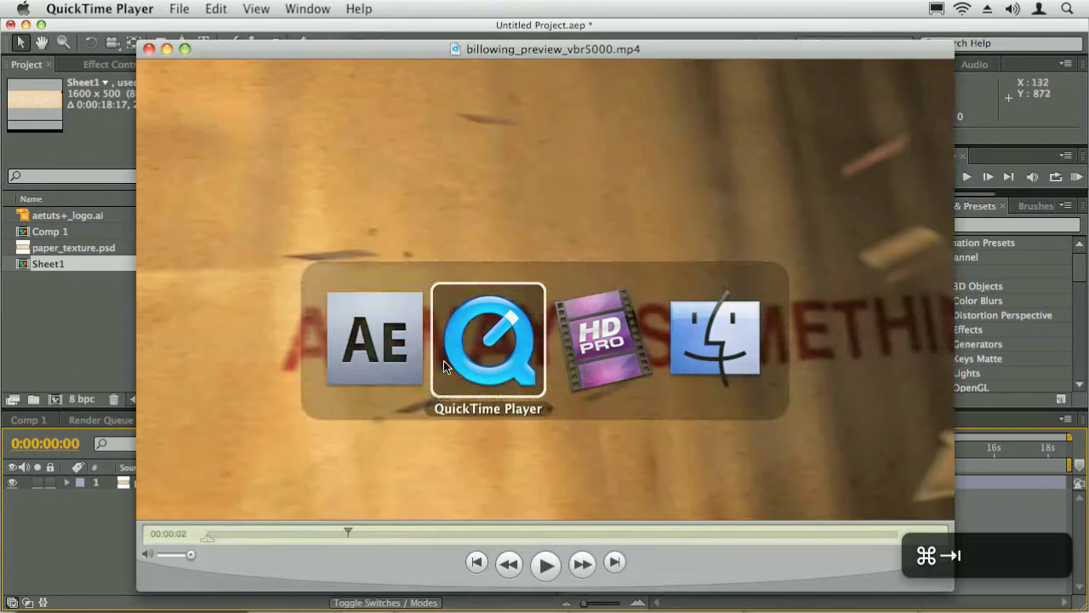
pyautogui.moveTo(348, 532)
pyautogui.mouseDown()
pyautogui.moveTo(400, 532)
pyautogui.moveTo(355, 534)
pyautogui.mouseUp()
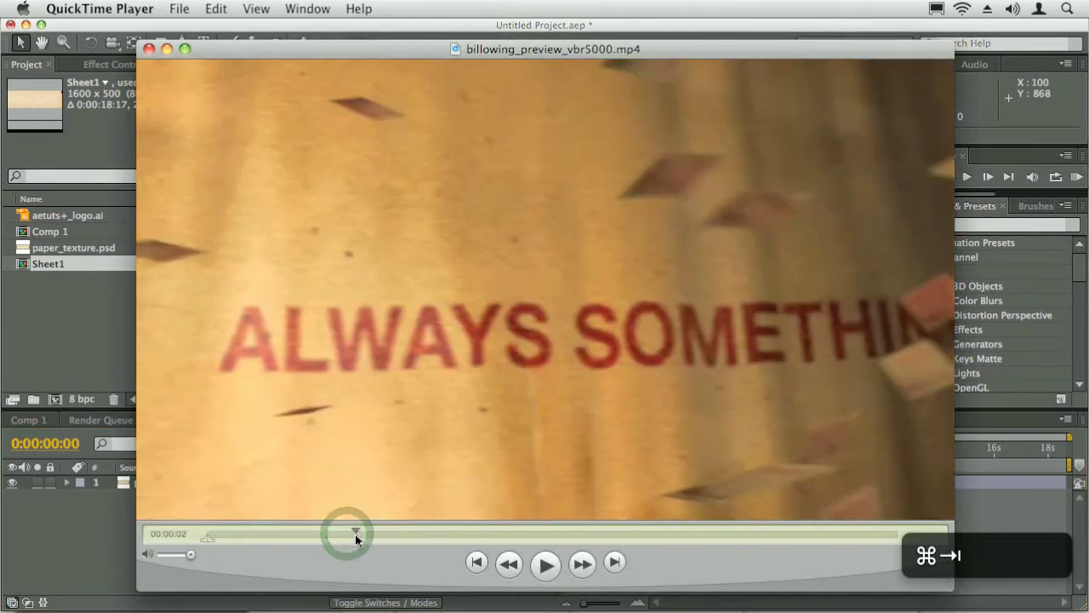
pyautogui.press('super+Tab')
# - Add a text layer reading ALWAYS SOMETHING over the paper texture in Sheet1
pyautogui.press('super+t')
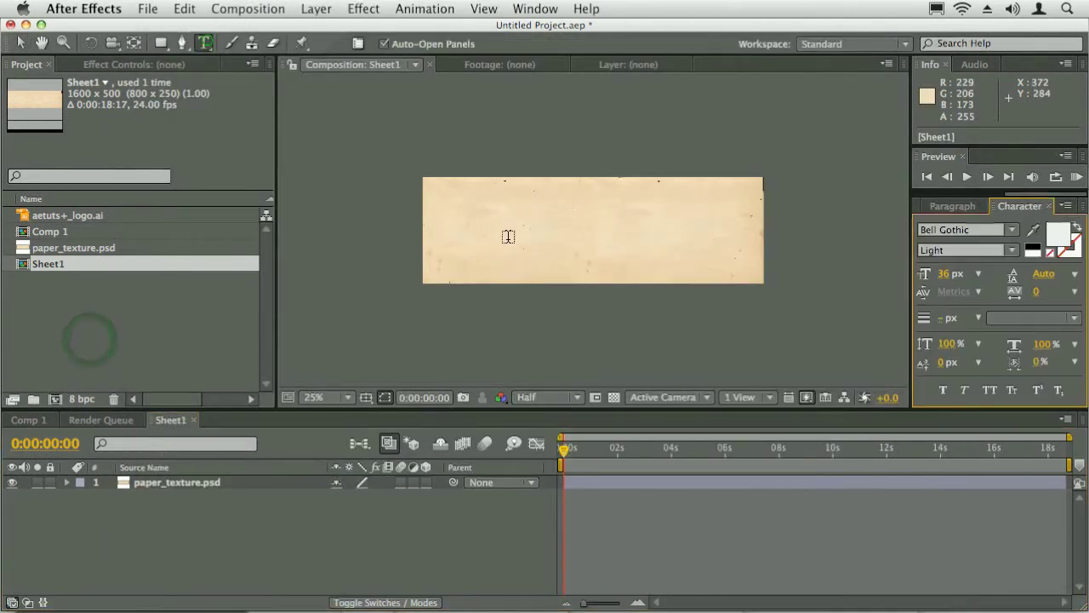
pyautogui.click(498, 236)
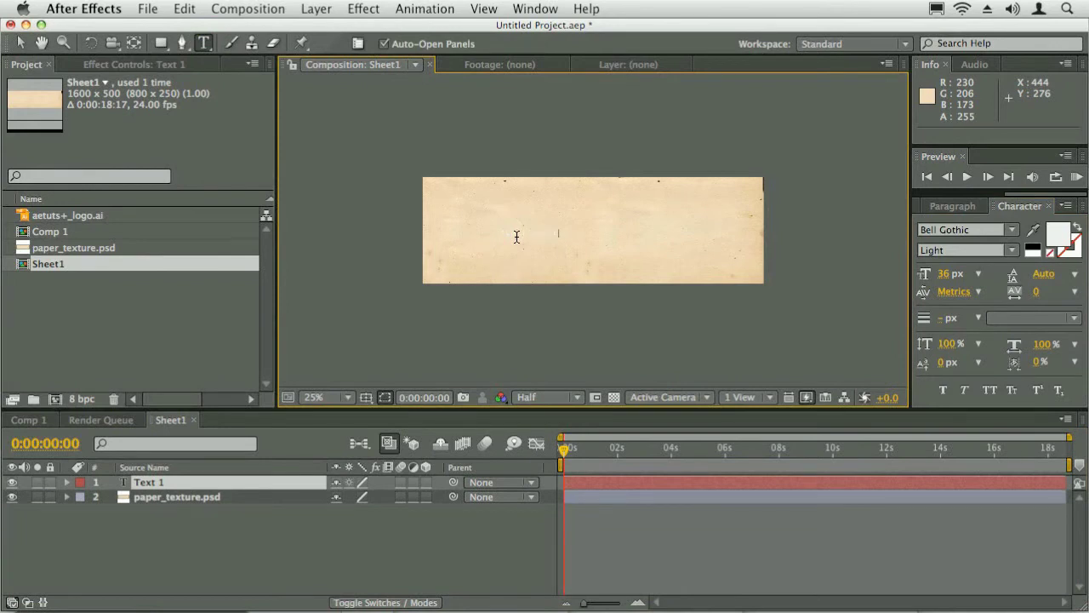
pyautogui.write('text')
pyautogui.press('KP_Enter')
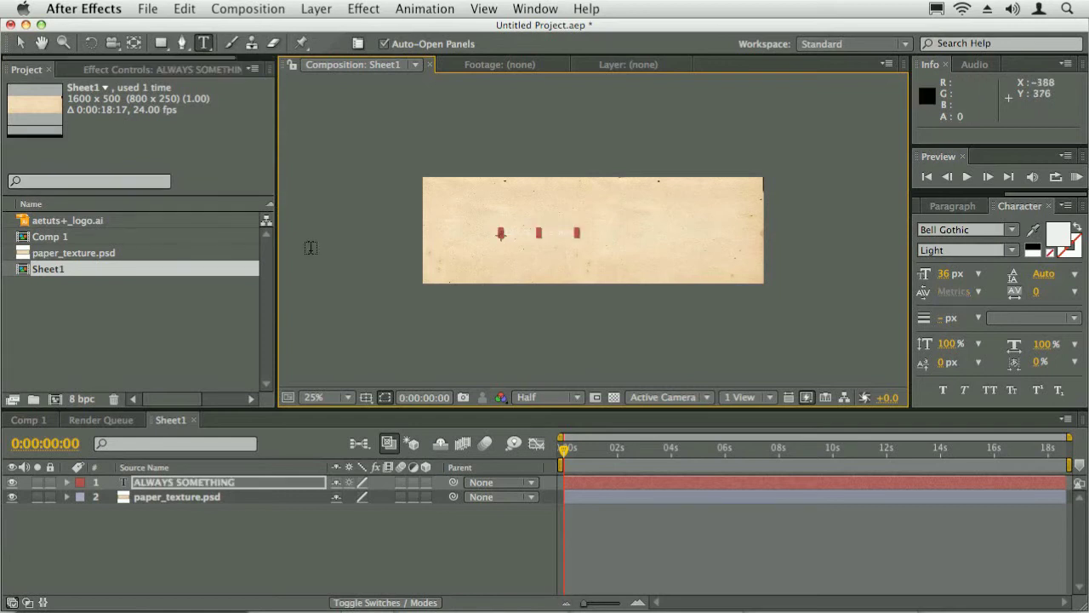
# - Scale up the ALWAYS SOMETHING text to span about two thirds of the paper's width and centre it on the sheet
pyautogui.press('v')
pyautogui.moveTo(578, 228); pyautogui.dragTo(721, 211)
pyautogui.moveTo(673, 231); pyautogui.dragTo(647, 240)
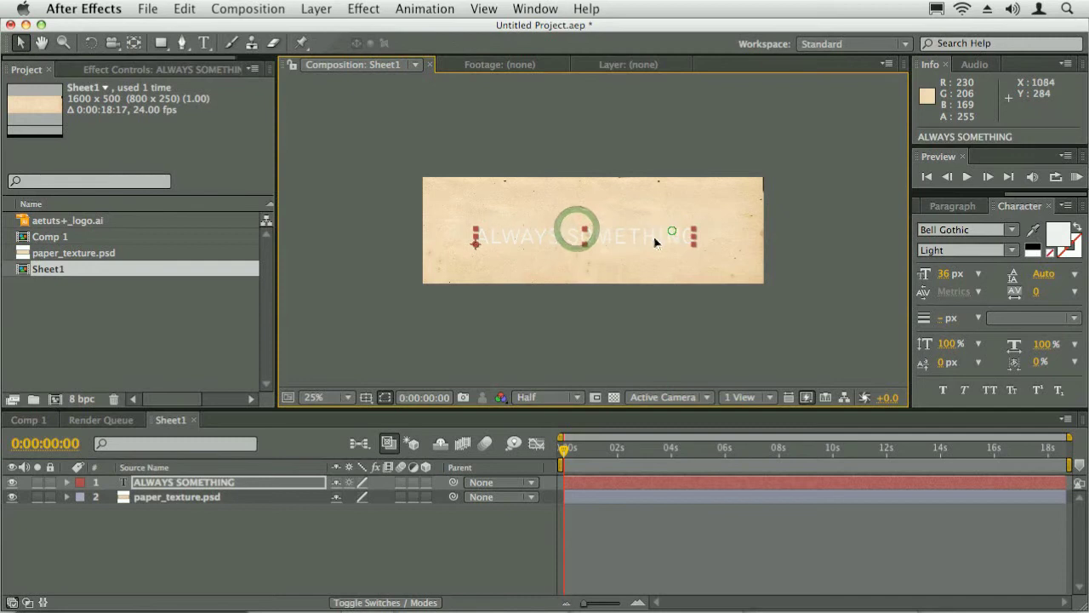
# - Set the ALWAYS SOMETHING text's font to Helvetica Bold
pyautogui.click(970, 230)
pyautogui.write('Helvetica')
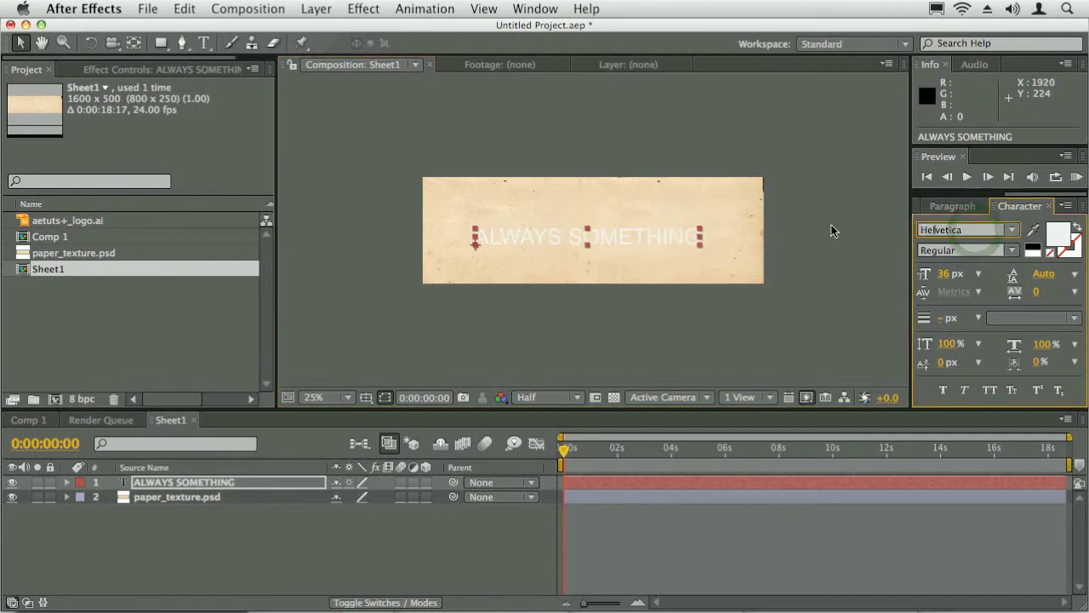
pyautogui.click(1009, 250)
pyautogui.click(953, 264)
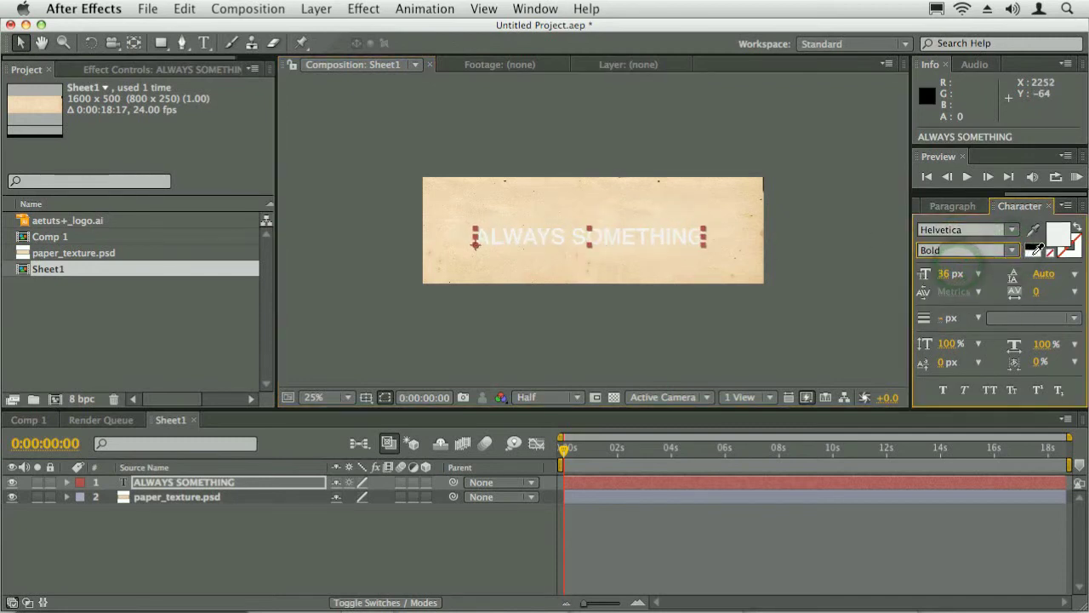
# - Give the ALWAYS SOMETHING text a black fill with Overlay blending, and centre it on the paper
pyautogui.click(1032, 249)
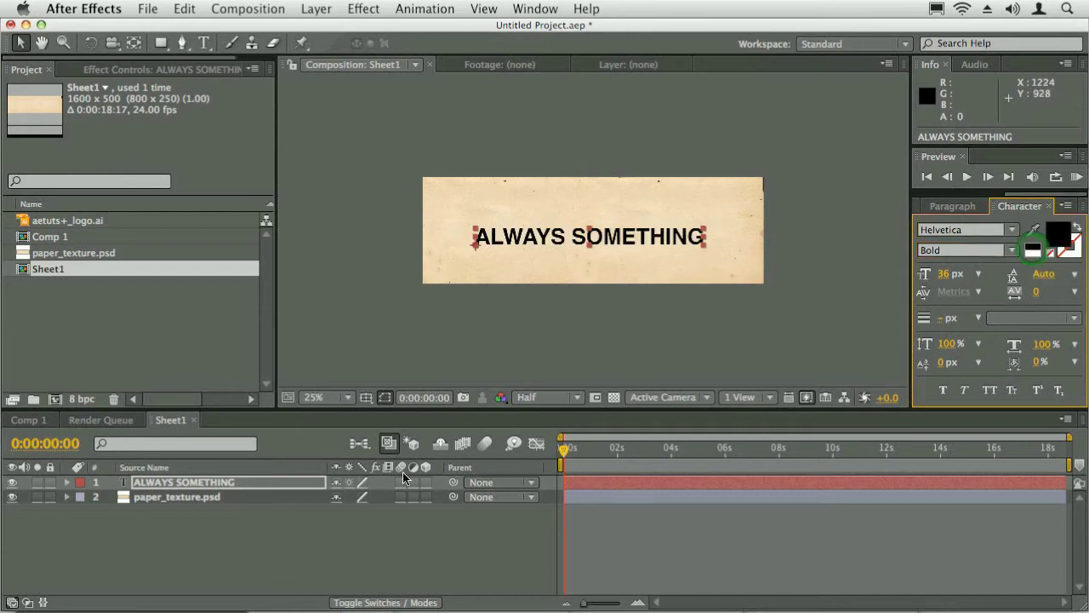
pyautogui.press('F4')
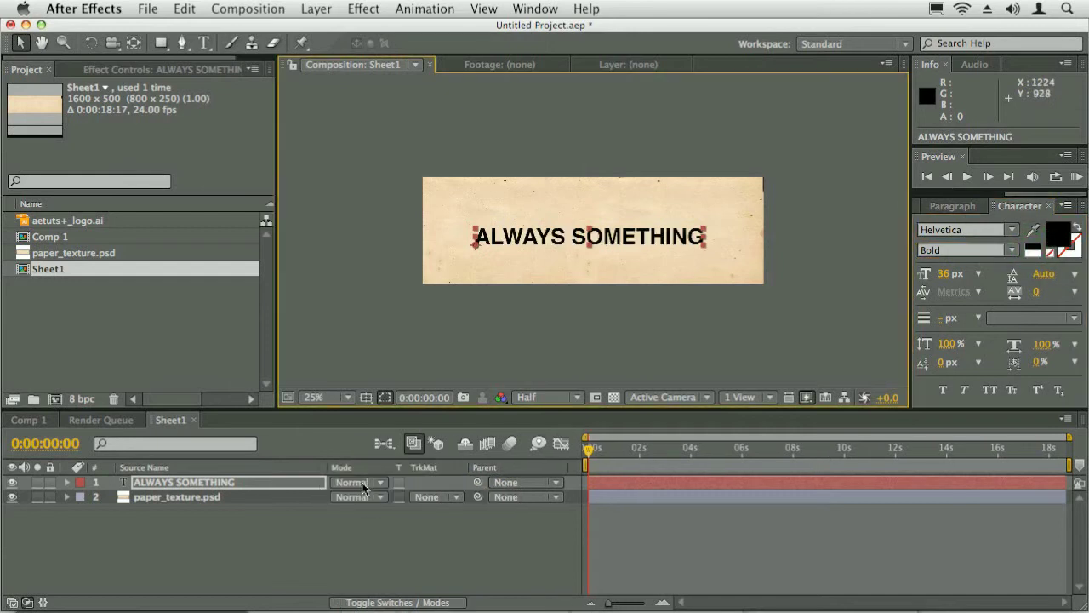
pyautogui.click(366, 481)
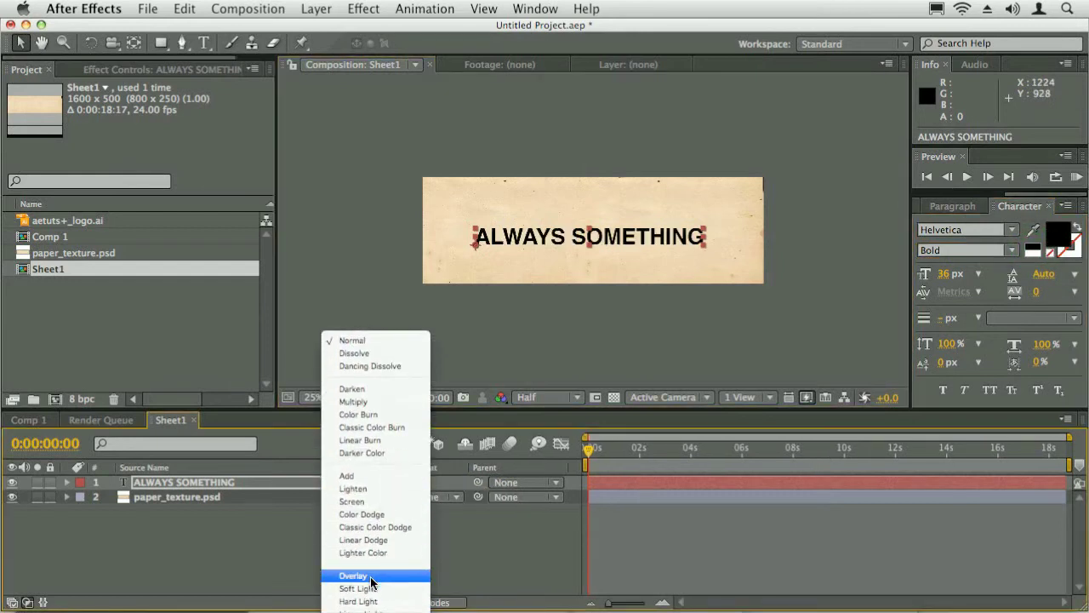
pyautogui.click(362, 578)
pyautogui.press('.')
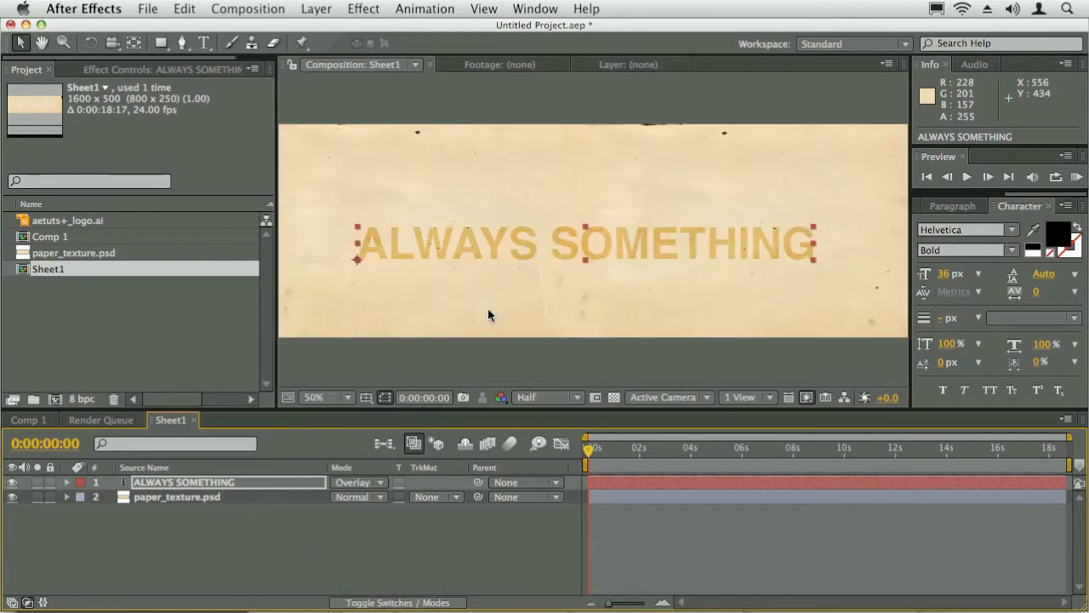
pyautogui.moveTo(649, 255); pyautogui.dragTo(656, 247)
# - Apply the Curves effect to paper_texture.psd and pull the RGB curve well down to darken the paper and boost its contrast
pyautogui.click(195, 497)
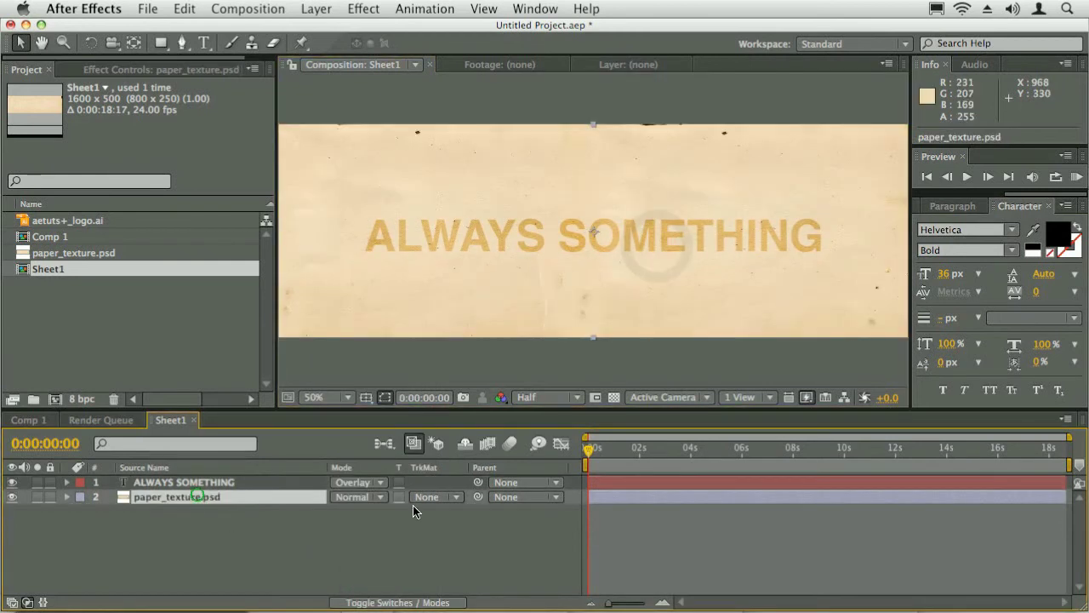
pyautogui.press('super+5')
pyautogui.write('curve')
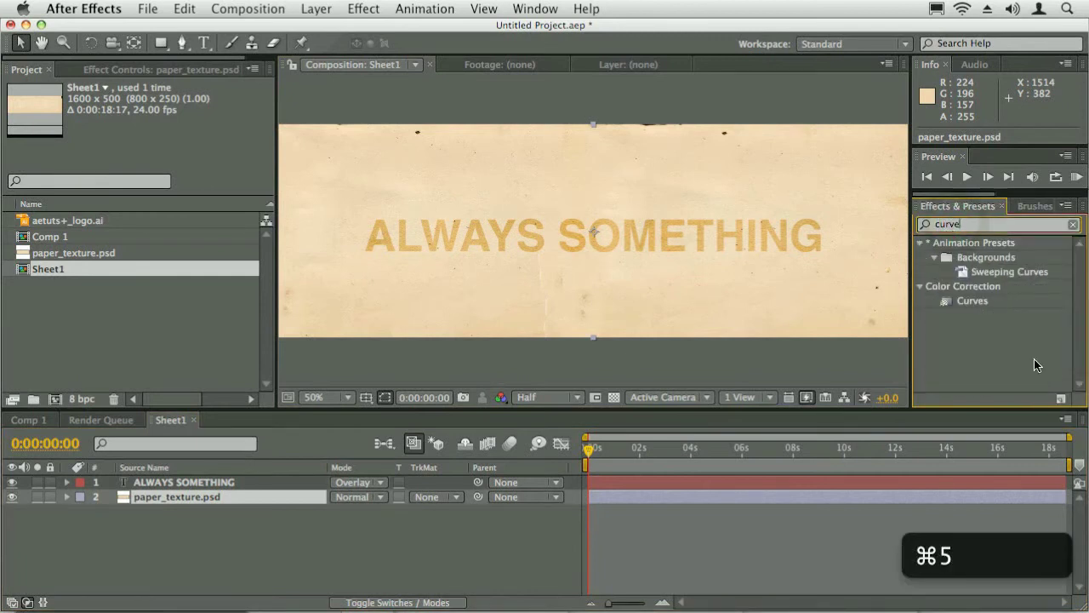
pyautogui.moveTo(974, 305); pyautogui.dragTo(180, 502)
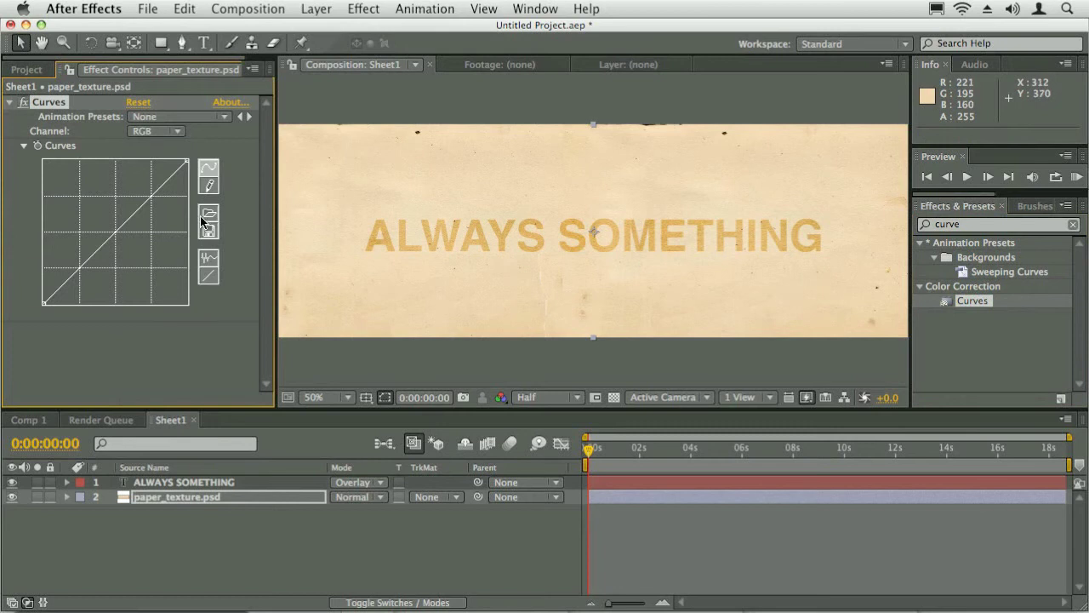
pyautogui.moveTo(81, 264); pyautogui.dragTo(142, 269)
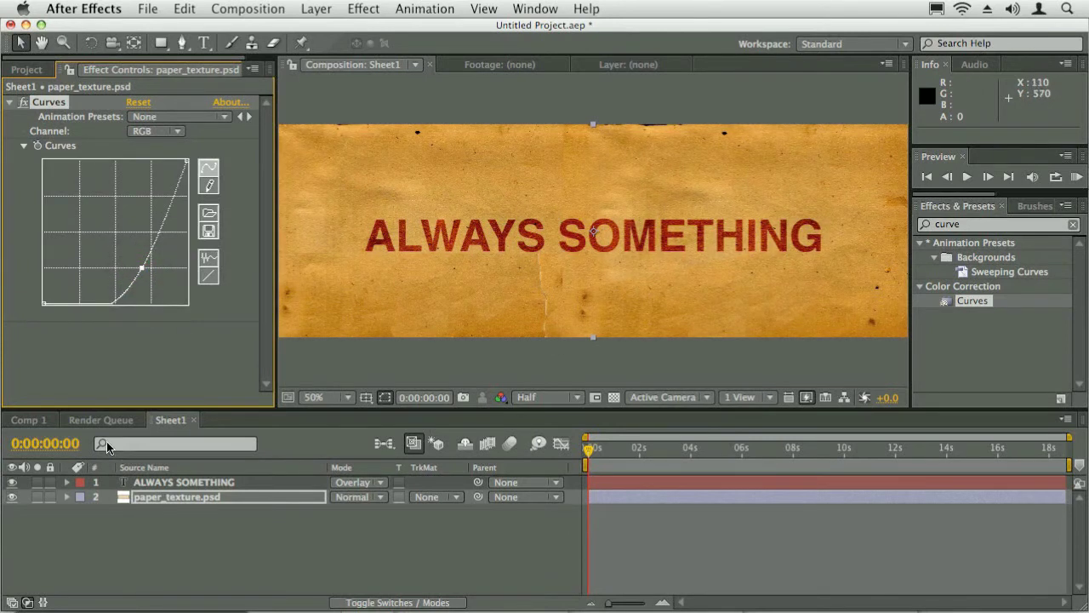
# - Return to Comp 1 and rename the composition Main Comp
pyautogui.click(383, 443)
pyautogui.click(294, 447)
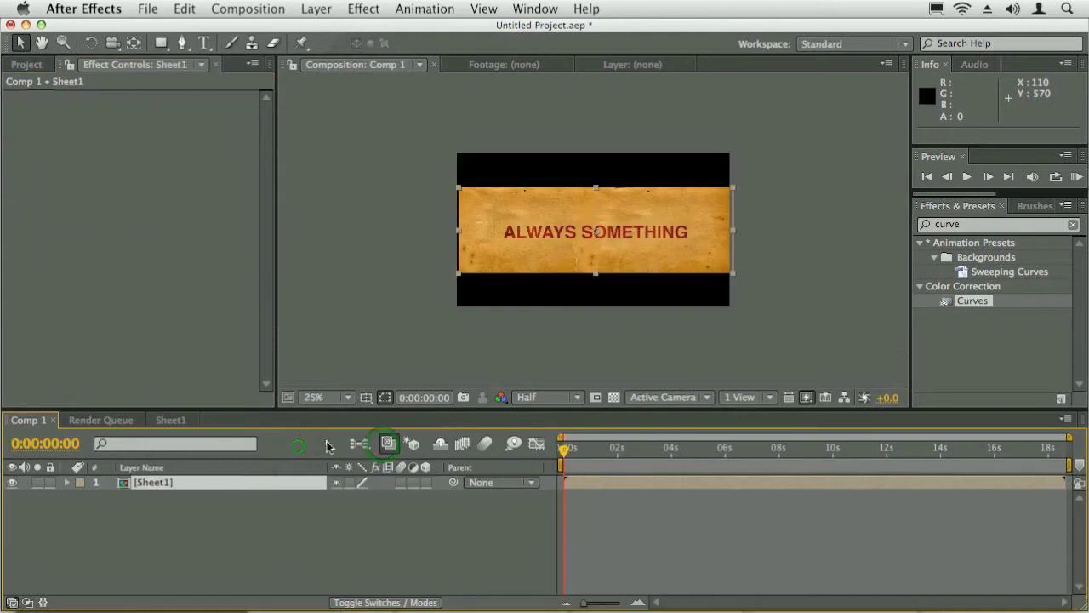
pyautogui.press('super+k')
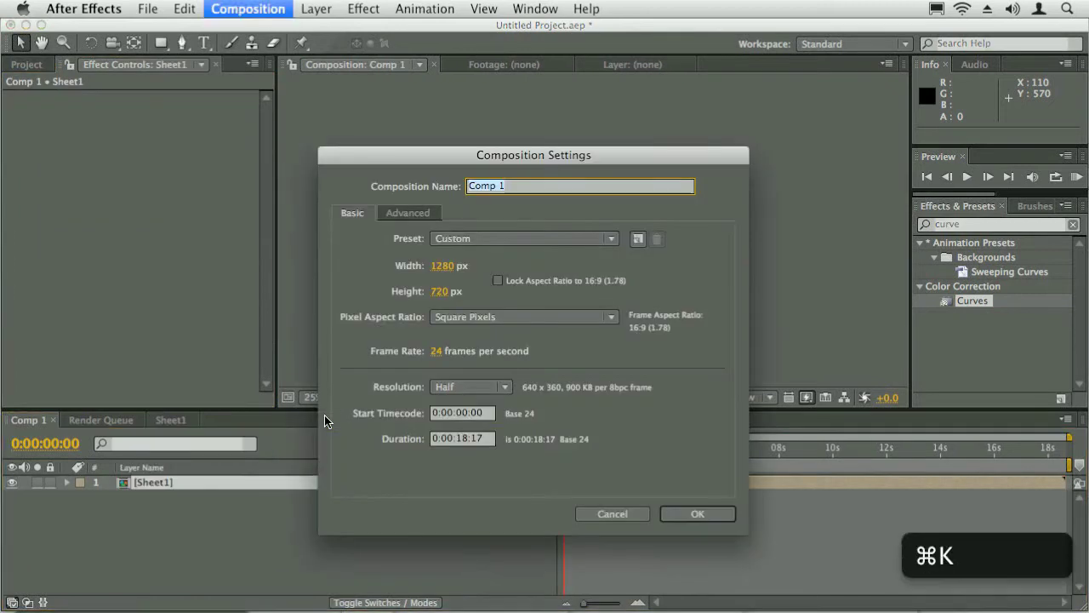
pyautogui.moveTo(541, 155); pyautogui.dragTo(525, 159)
pyautogui.write('Main ')
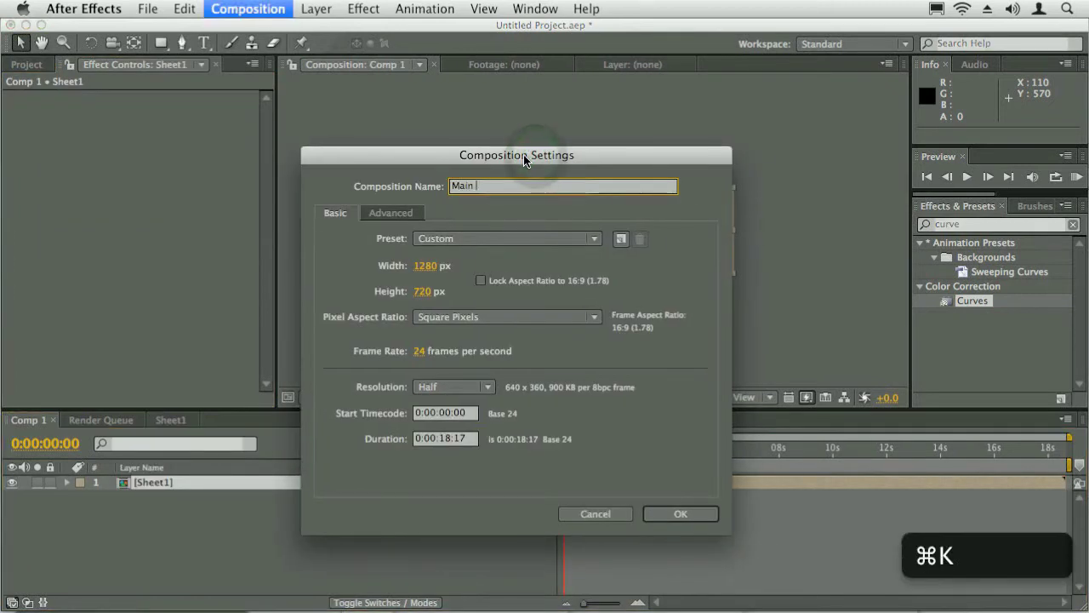
pyautogui.write('Comp')
pyautogui.press('Return')
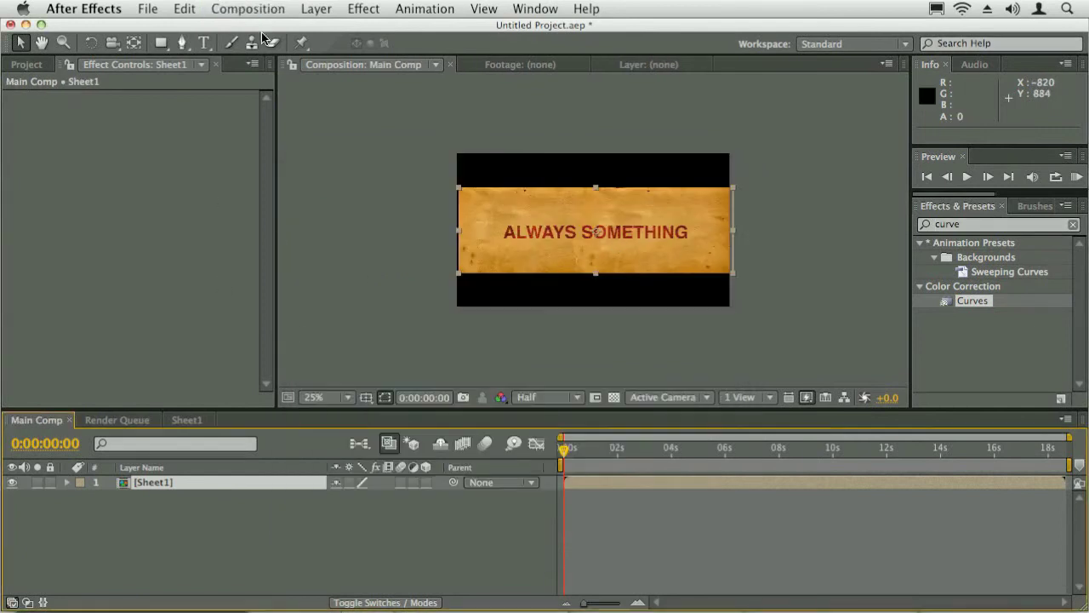
# - Add a camera with the 50mm preset to Main Comp
pyautogui.click(311, 10)
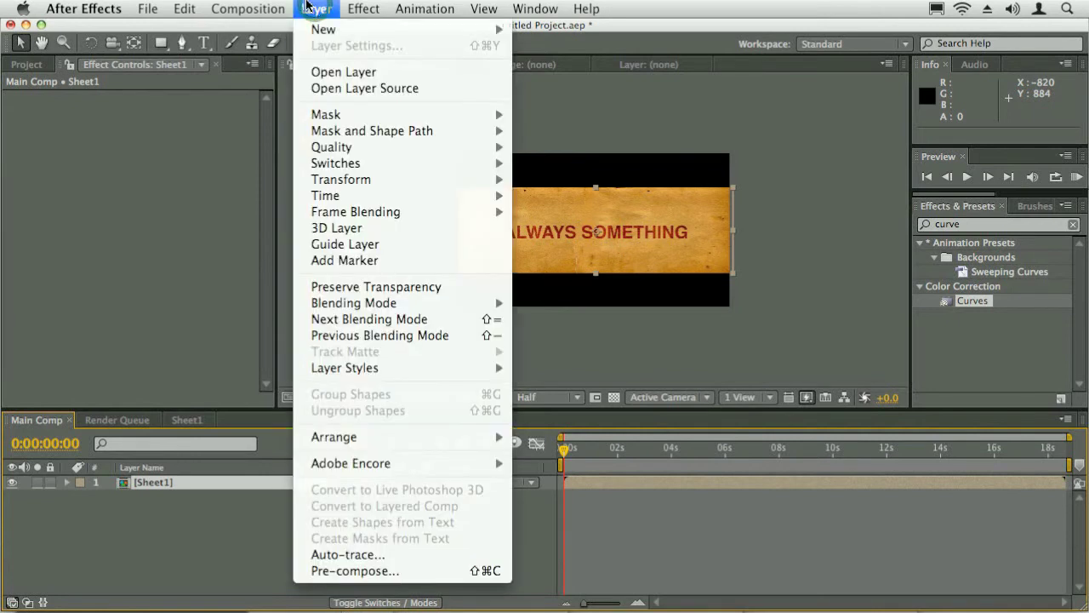
pyautogui.moveTo(336, 32)
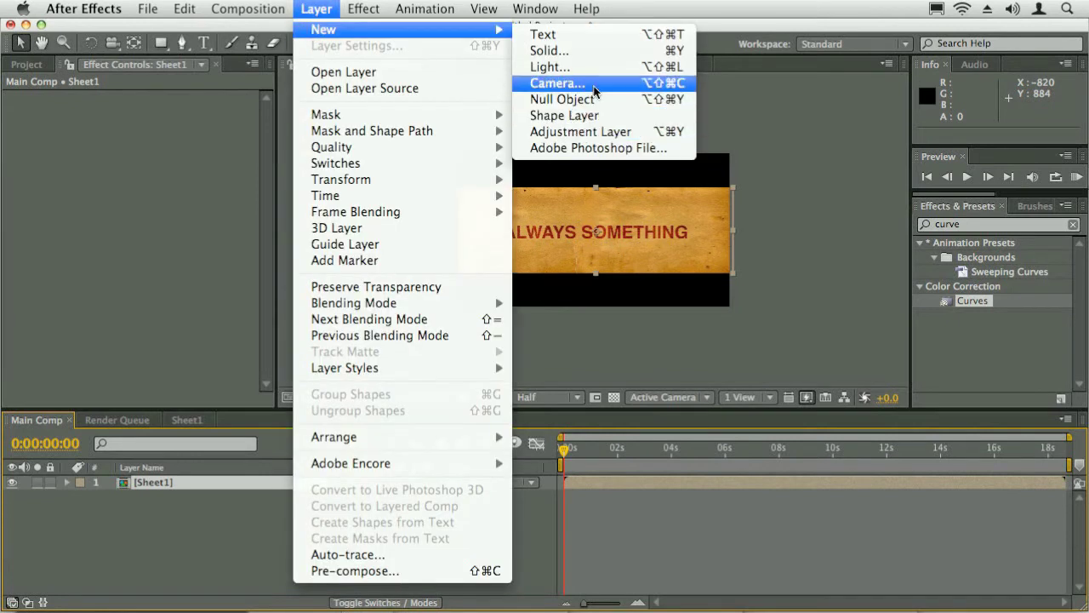
pyautogui.click(559, 83)
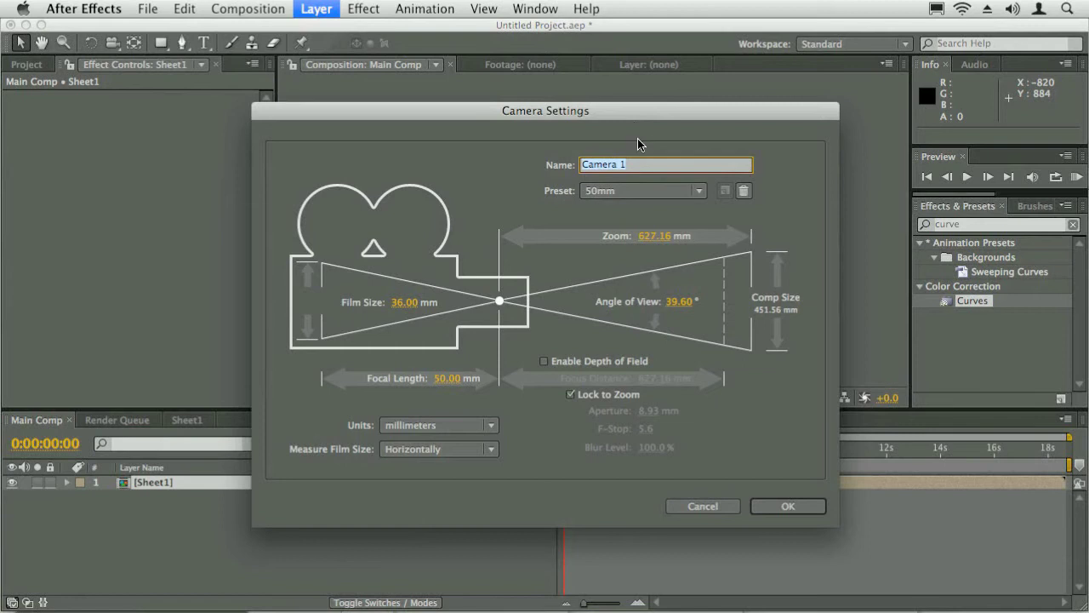
pyautogui.moveTo(648, 115); pyautogui.dragTo(616, 113)
pyautogui.click(766, 505)
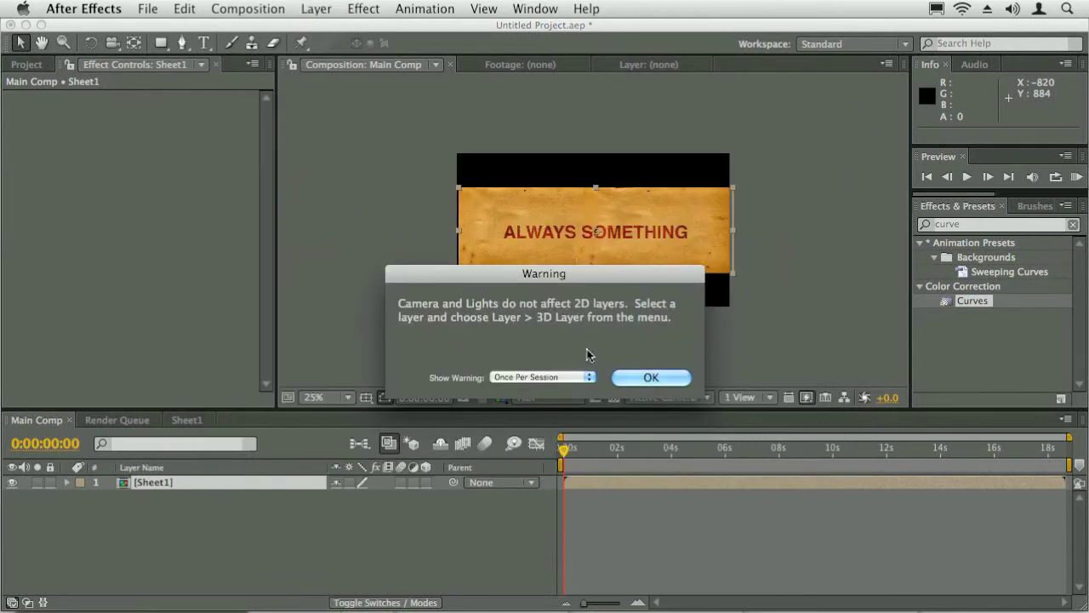
pyautogui.click(639, 374)
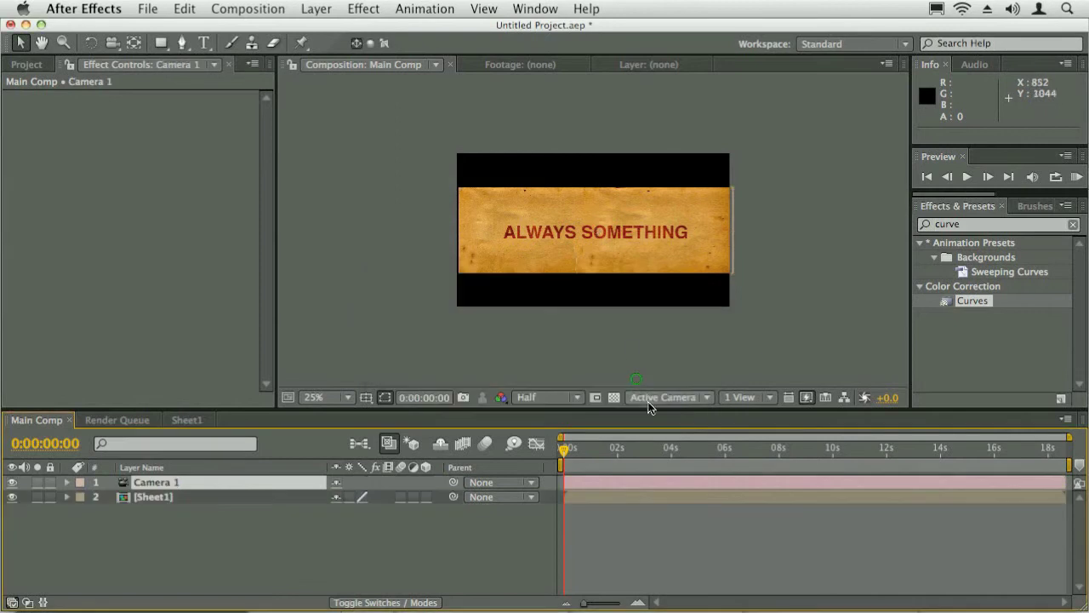
# - Add a null object, make it a 3D layer, and parent Camera 1 to it
pyautogui.click(315, 8)
pyautogui.moveTo(323, 29)
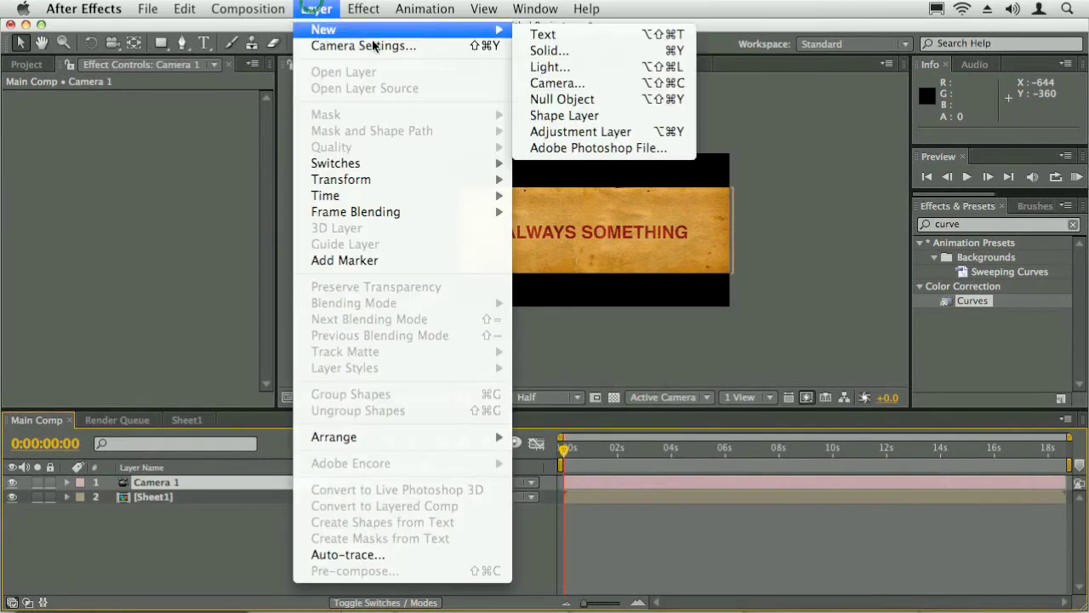
pyautogui.click(620, 100)
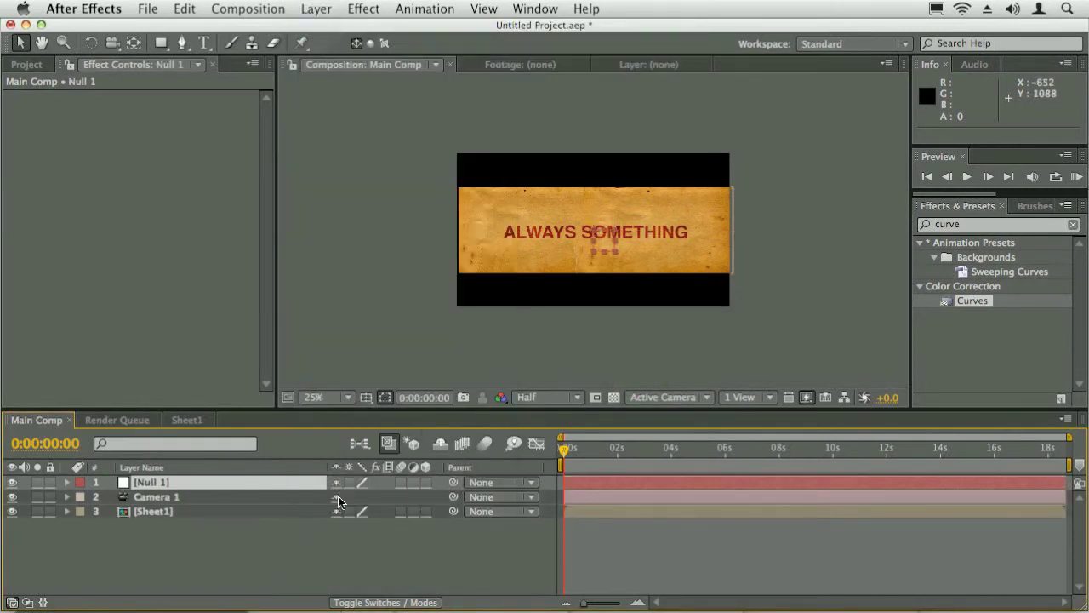
pyautogui.click(147, 496)
pyautogui.moveTo(453, 496); pyautogui.dragTo(158, 491)
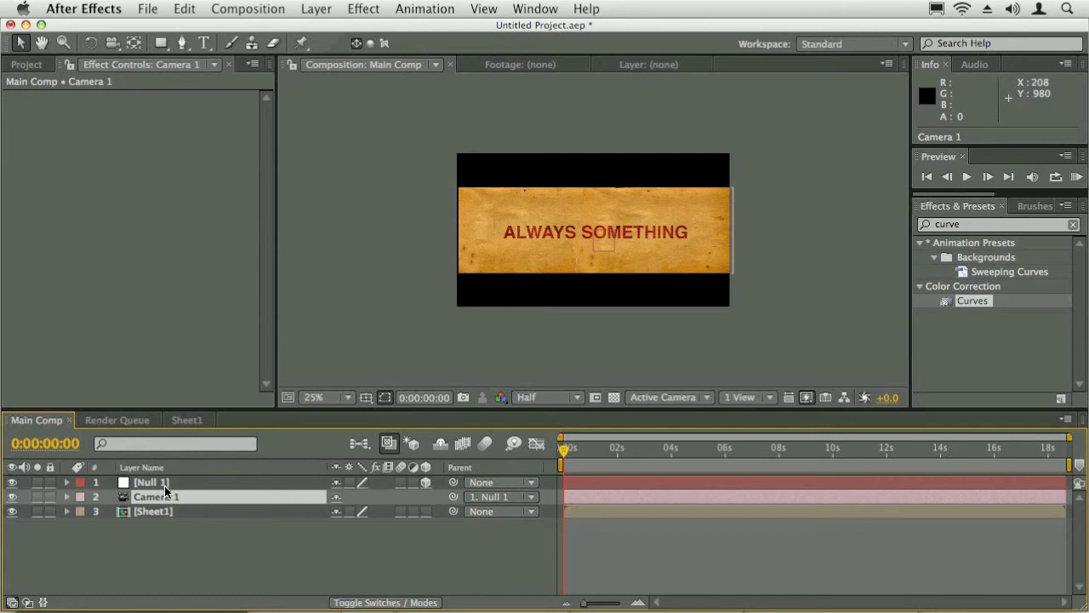
# - Show the composition in two horizontal views, with the Top view framed to include the whole camera
pyautogui.click(743, 402)
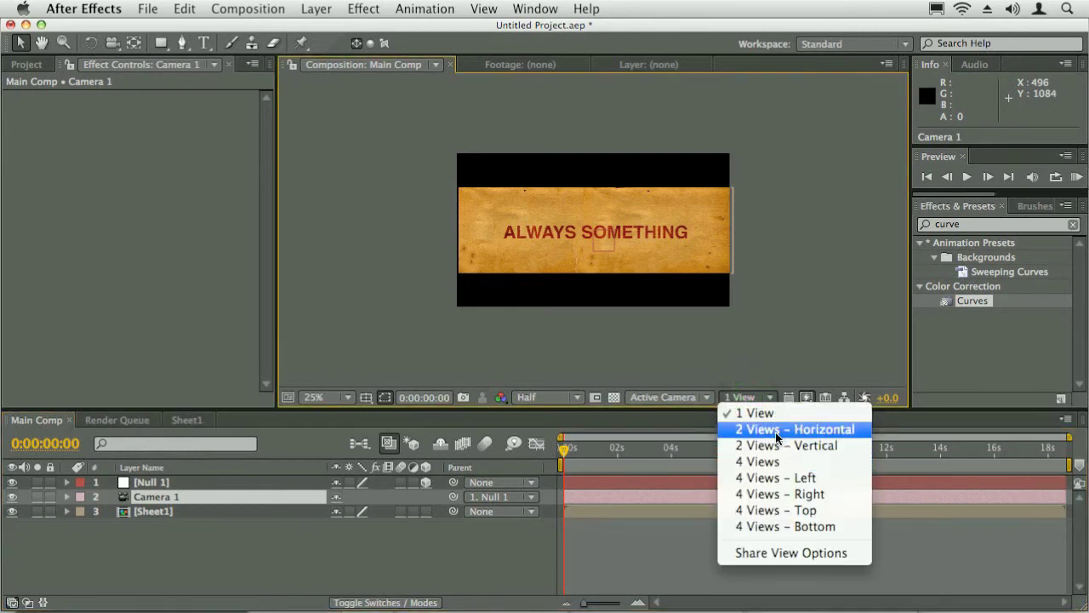
pyautogui.click(788, 430)
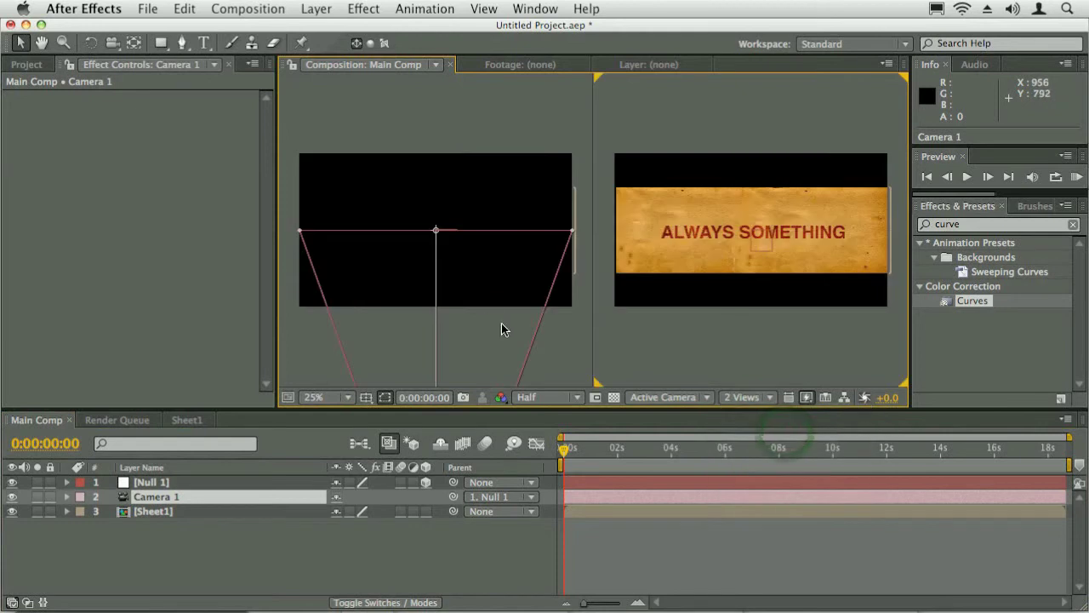
pyautogui.click(569, 343)
pyautogui.moveTo(495, 336); pyautogui.dragTo(522, 272)
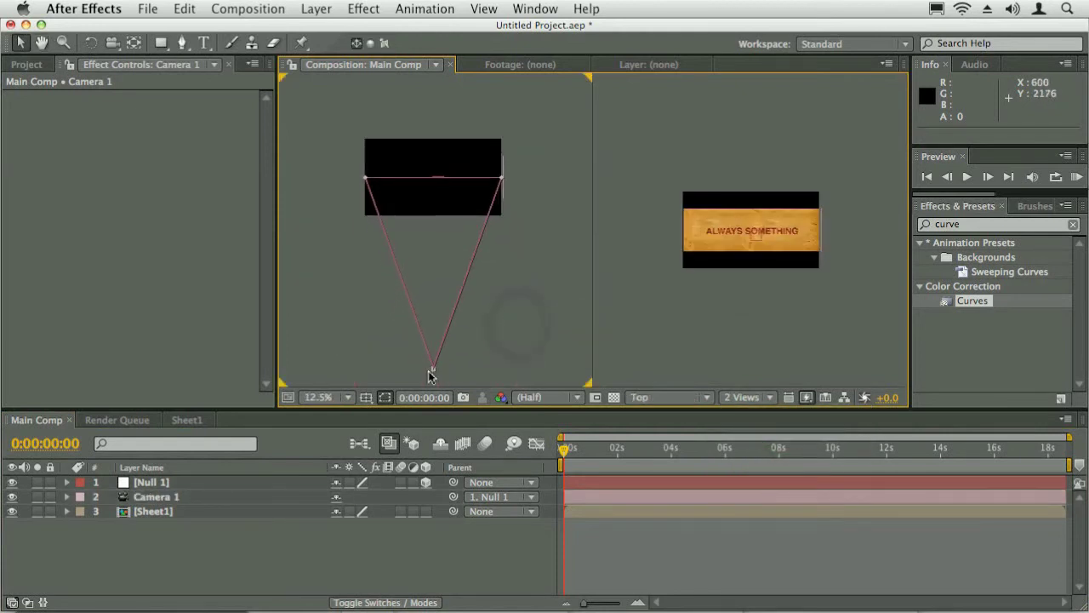
# - Compare where Null 1 and Camera 1 sit in the Top view, and reveal the camera's Point of Interest and Position
pyautogui.click(170, 481)
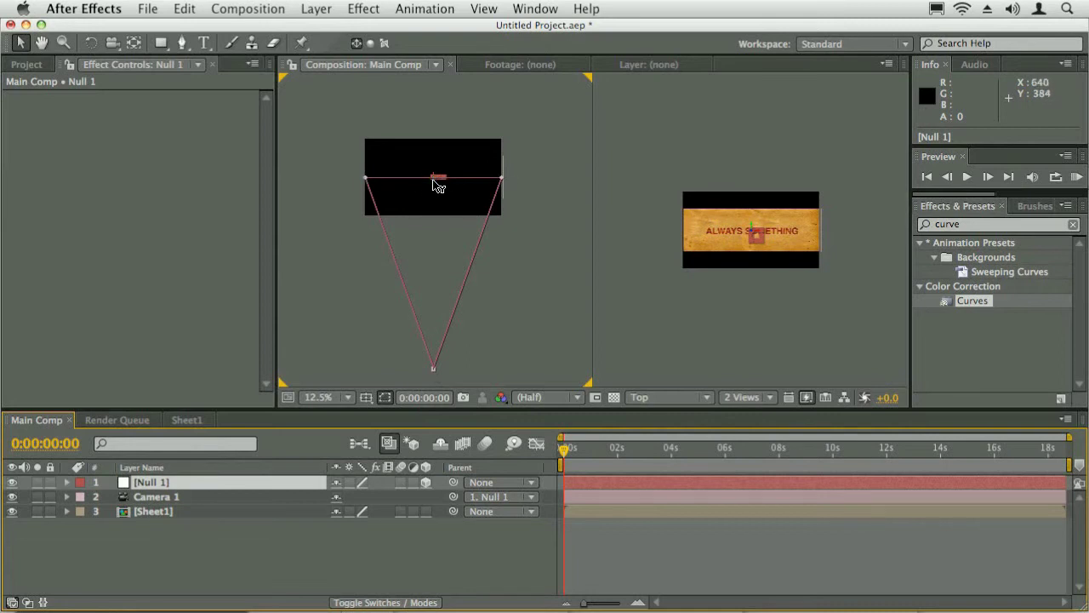
pyautogui.click(182, 496)
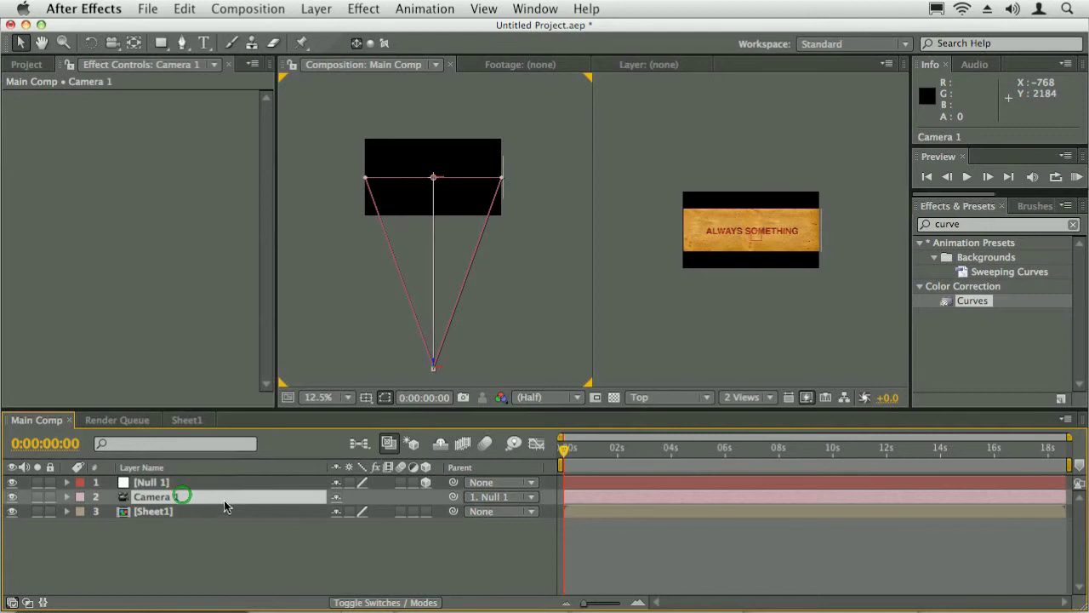
pyautogui.press('p')
pyautogui.hotkey('shift', 'a')
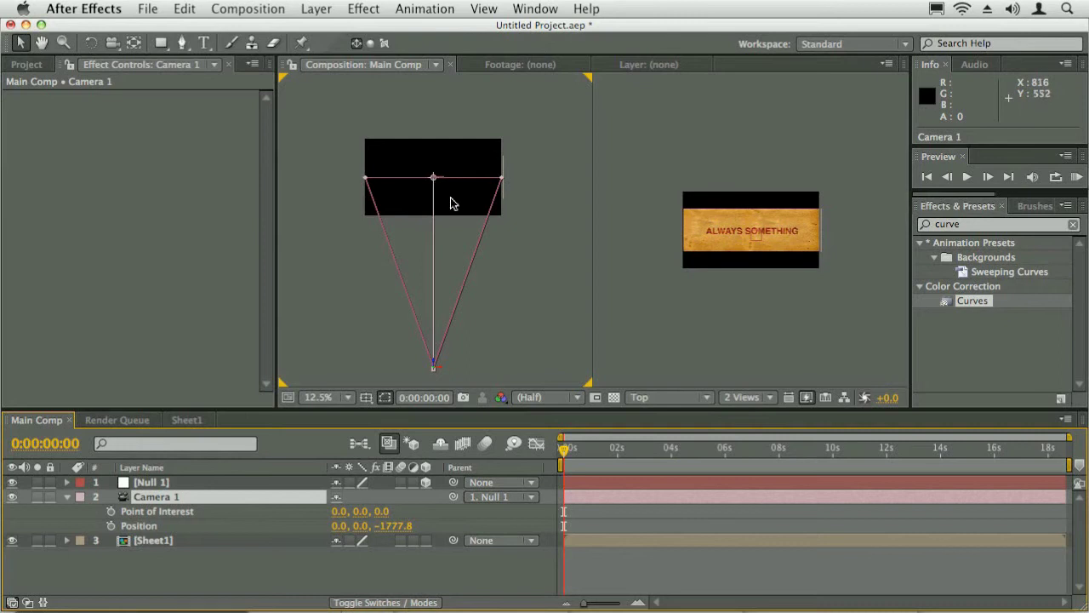
# - Test rotating Null 1 about its Y axis, undo the rotation, and return to a single view
pyautogui.click(143, 482)
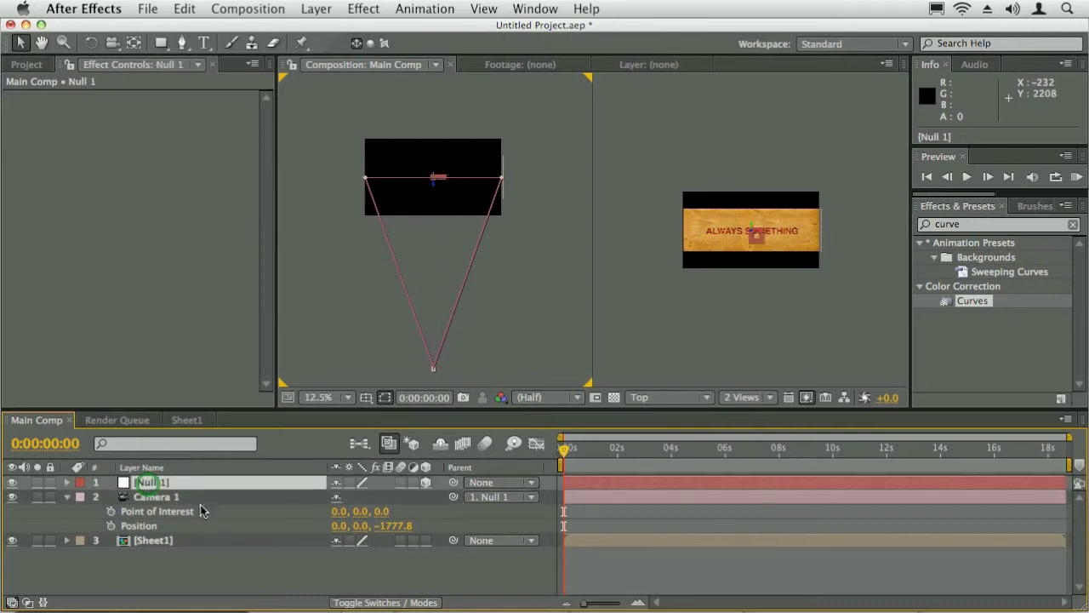
pyautogui.press('r')
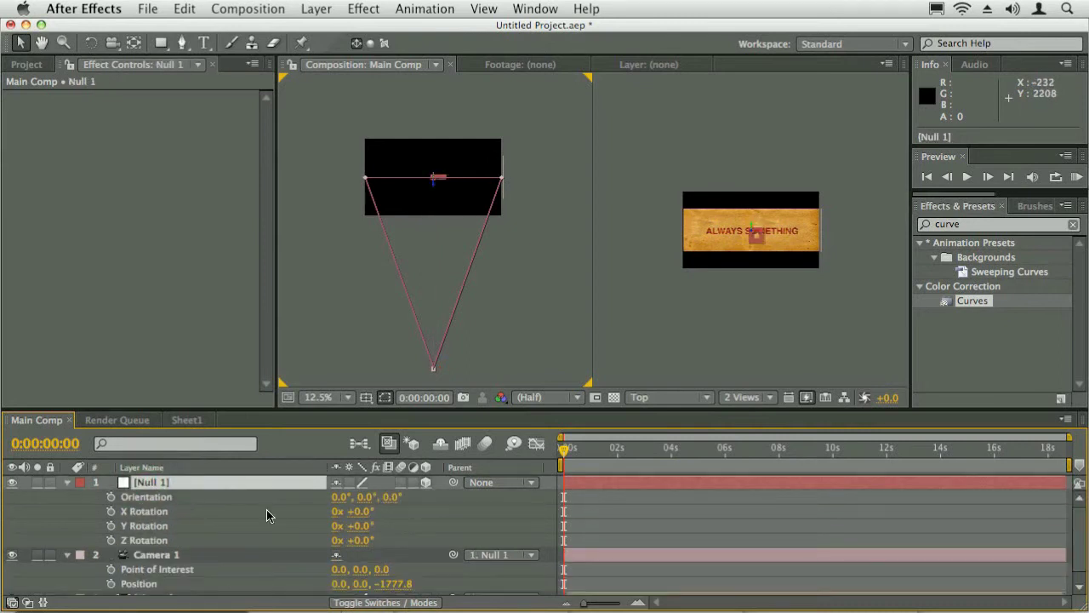
pyautogui.moveTo(351, 532); pyautogui.dragTo(430, 533)
pyautogui.press('super+z')
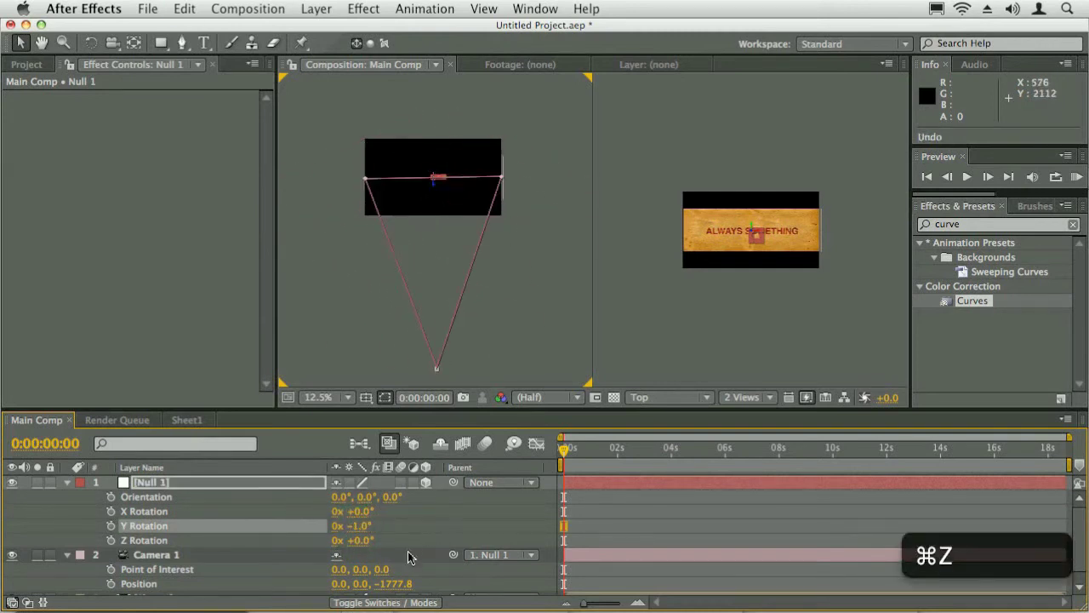
pyautogui.click(67, 483)
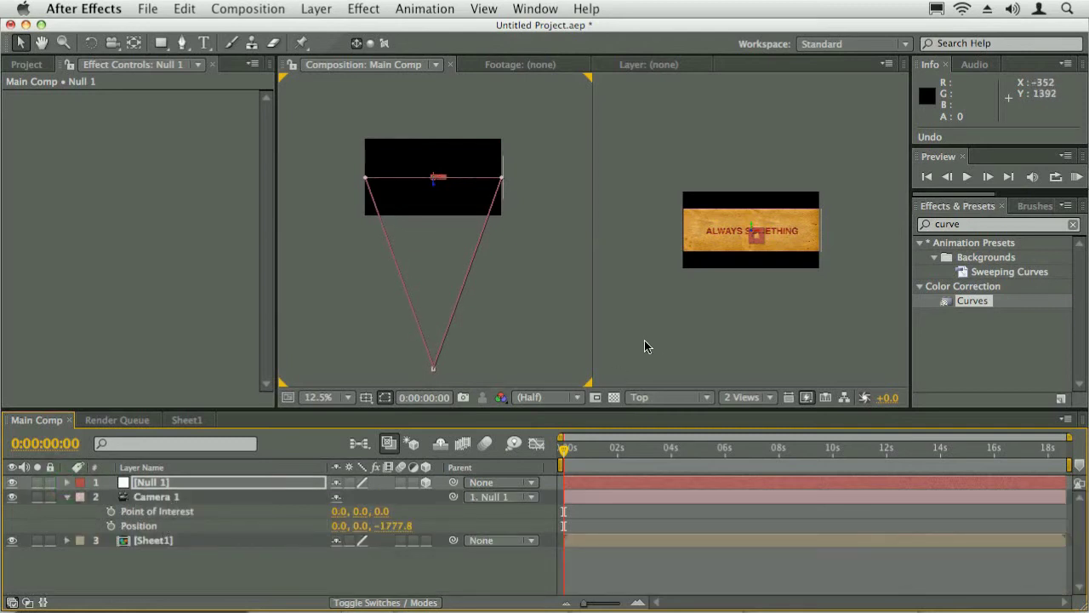
pyautogui.click(754, 398)
pyautogui.click(748, 413)
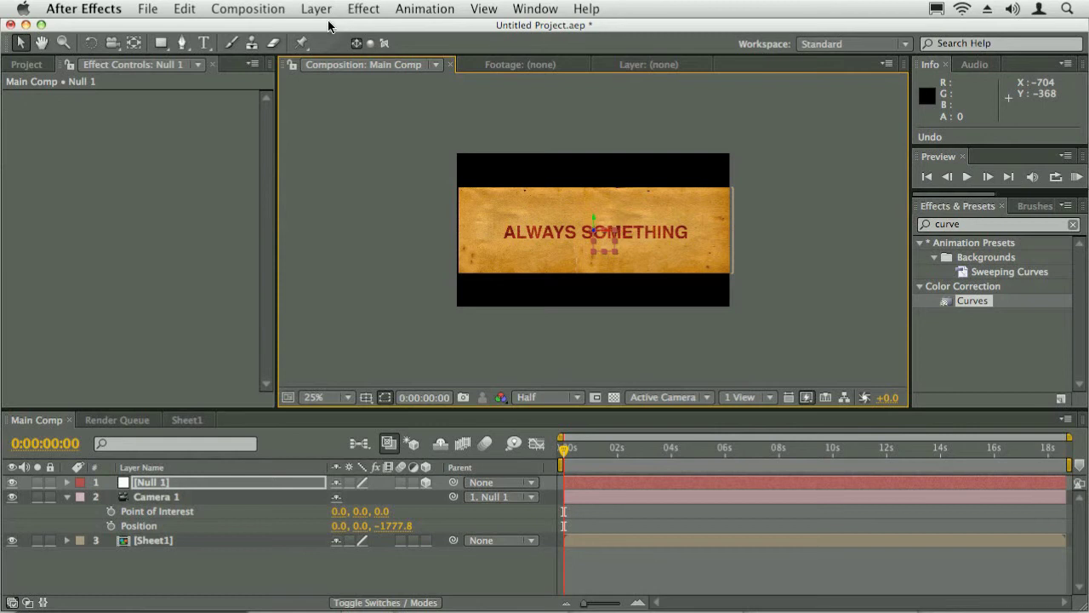
# - Add a black solid layer to Main Comp
pyautogui.click(355, 11)
pyautogui.moveTo(316, 8)
pyautogui.moveTo(332, 29)
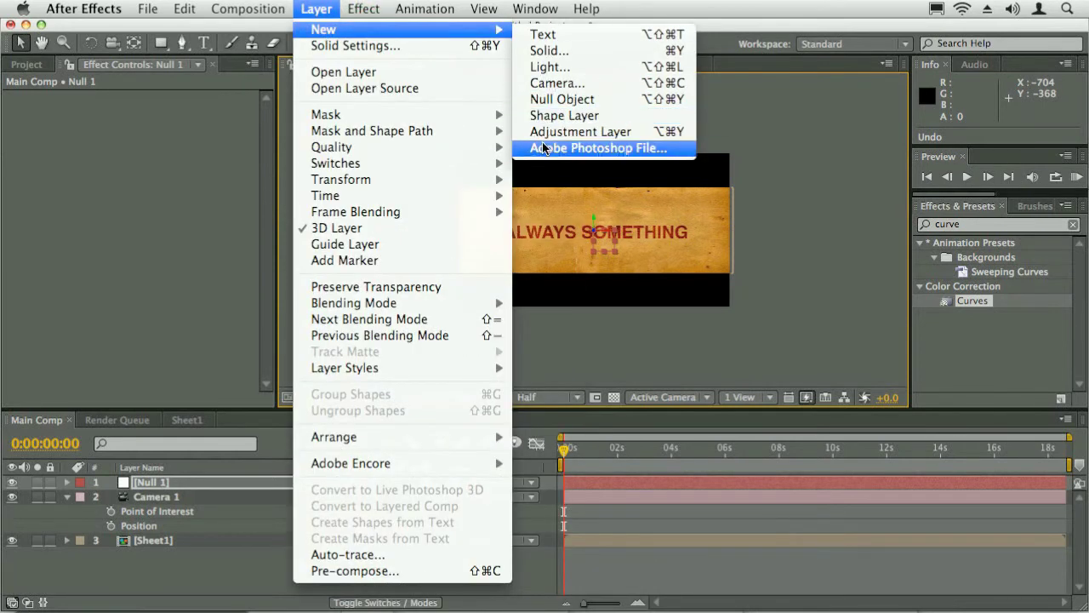
pyautogui.click(574, 51)
pyautogui.click(547, 589)
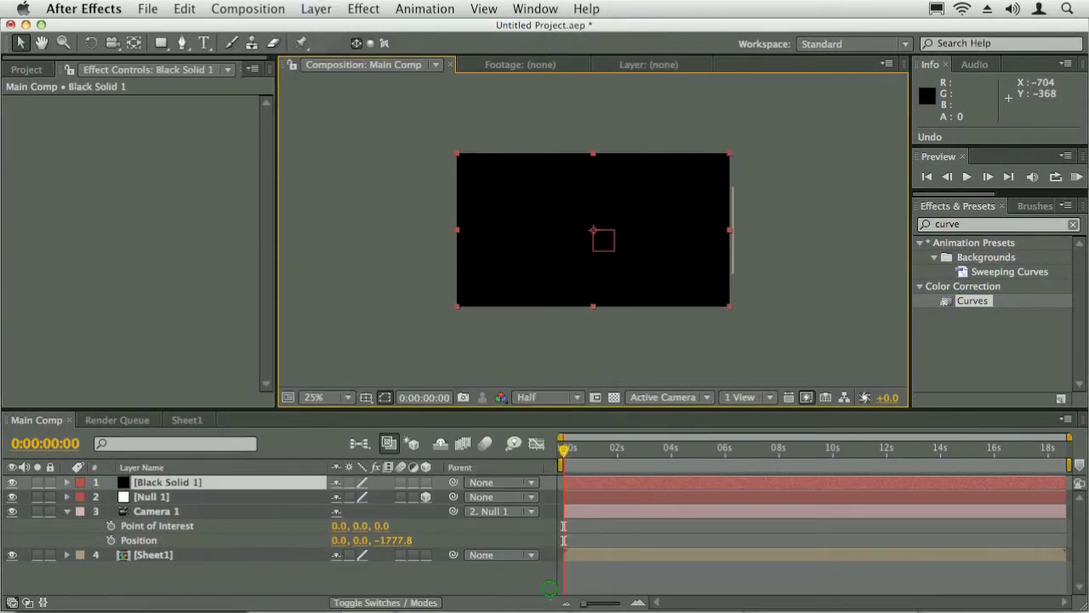
# - Rename the new black solid layer Floor
pyautogui.press('shift+super+2')
pyautogui.click(241, 465)
pyautogui.click(169, 482)
pyautogui.press('Return')
pyautogui.write('Floor')
pyautogui.press('Return')
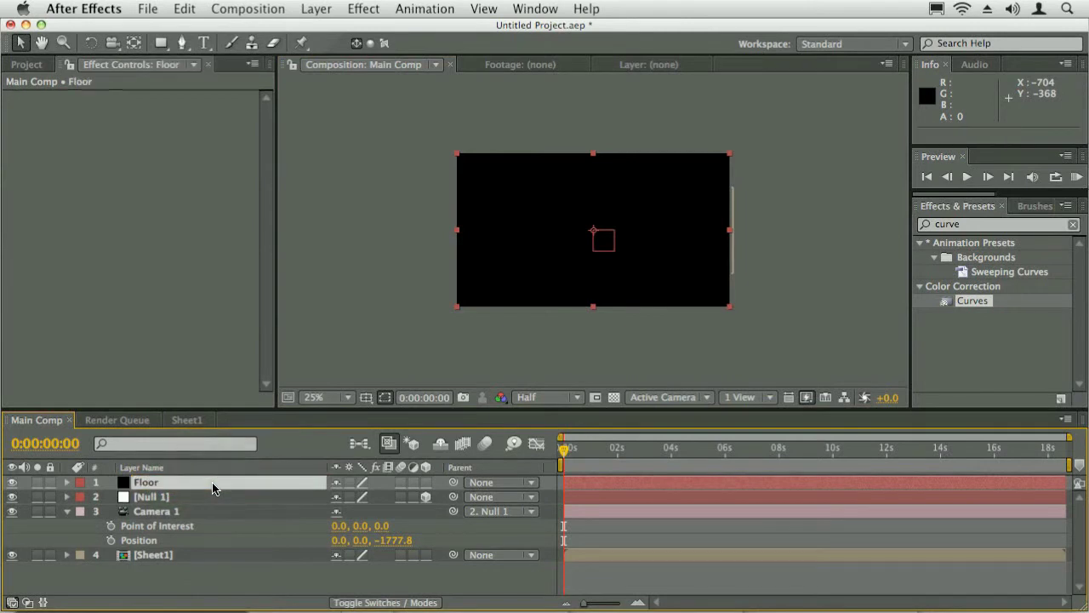
# - Change the Floor solid's colour to light grey BCBCBC
pyautogui.press('super+shift+y')
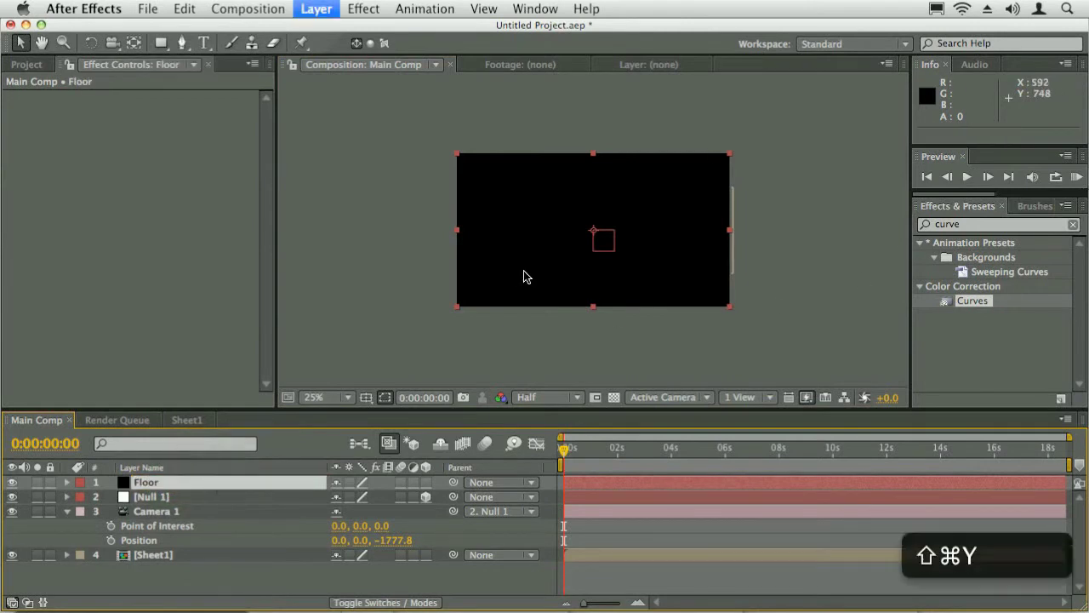
pyautogui.click(526, 405)
pyautogui.moveTo(596, 488); pyautogui.dragTo(600, 337)
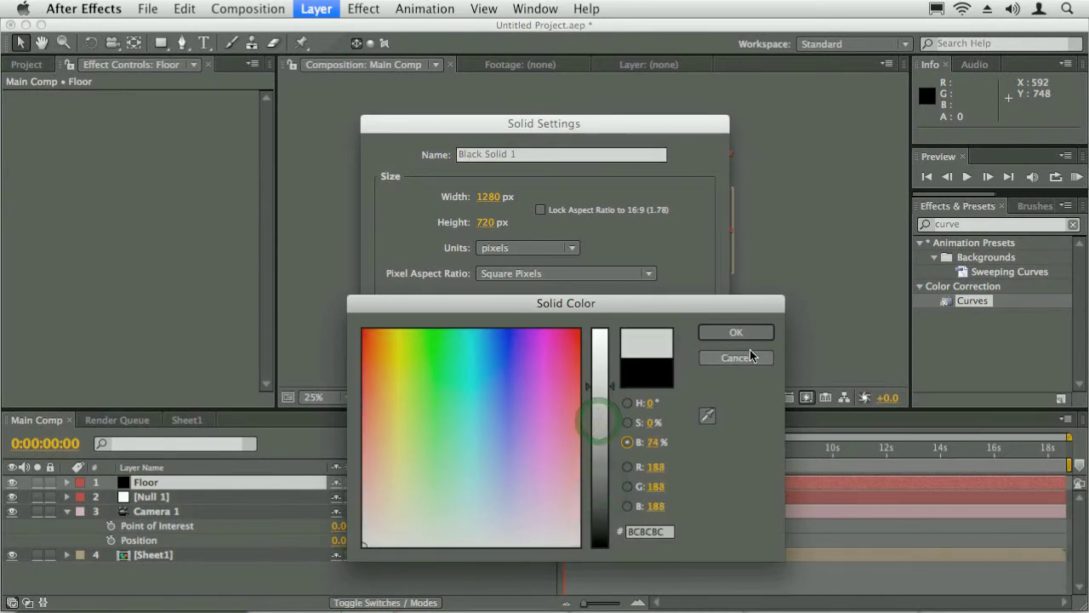
pyautogui.click(736, 332)
pyautogui.click(672, 495)
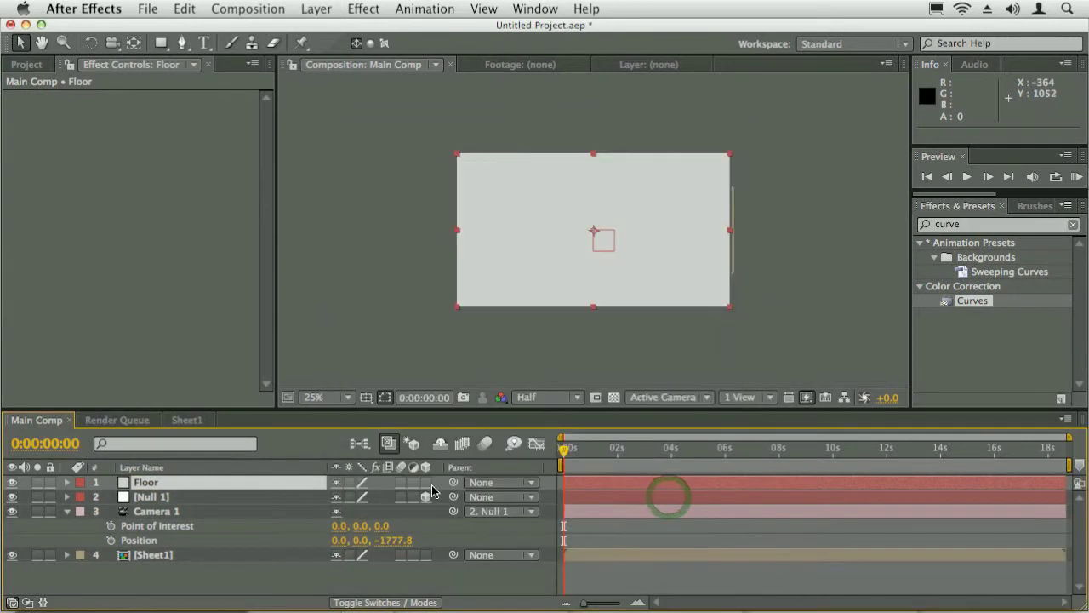
# - Make Floor a 3D layer, reveal its rotation properties and push it back along the Z axis
pyautogui.press('r')
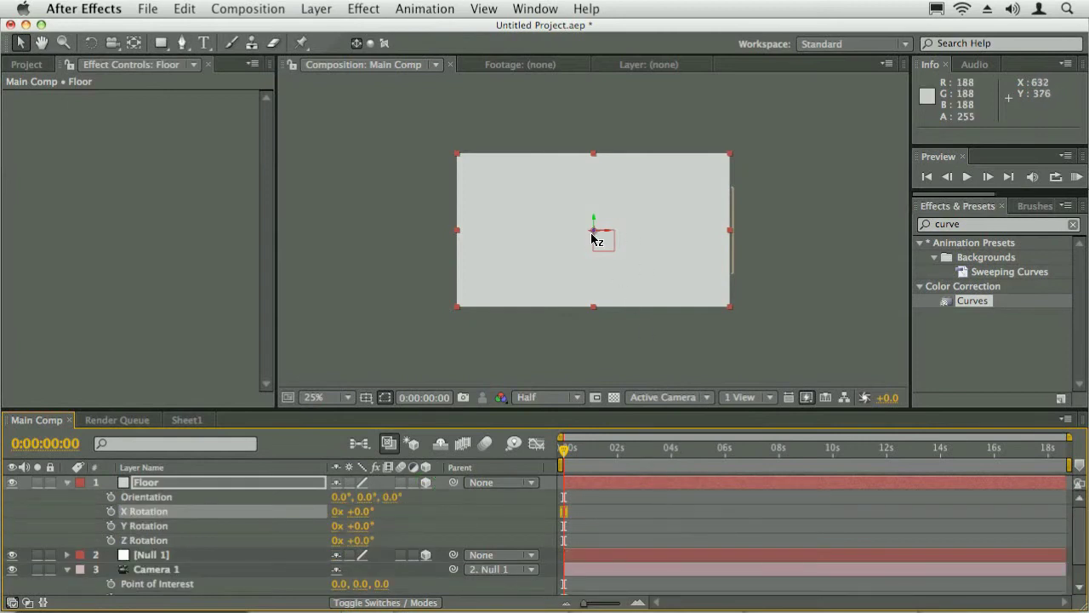
pyautogui.moveTo(593, 236); pyautogui.dragTo(423, 259)
pyautogui.moveTo(220, 409); pyautogui.dragTo(221, 331)
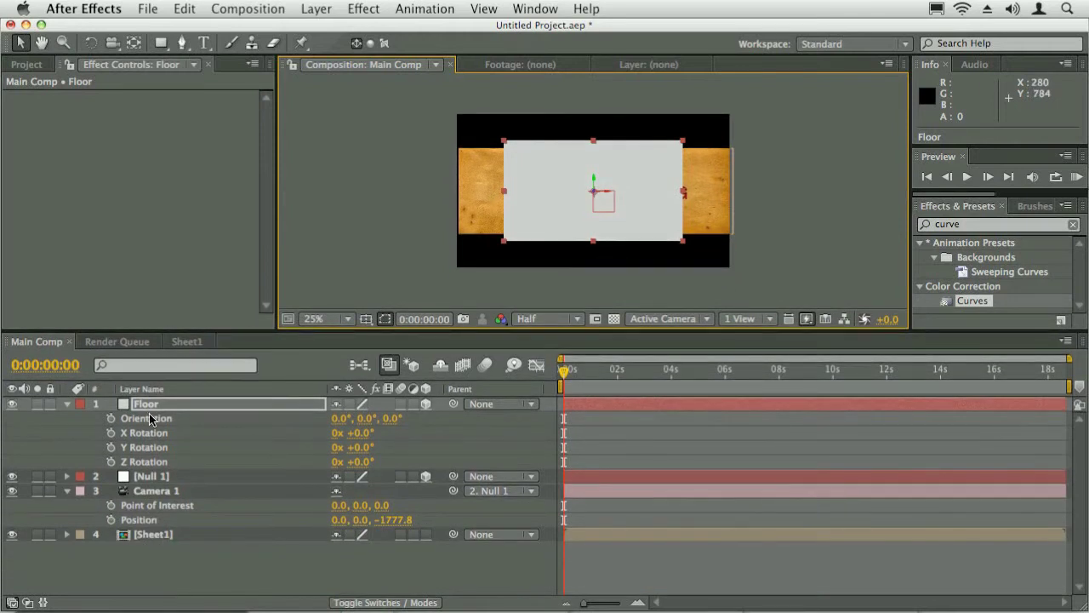
# - Move the Floor layer below Sheet1 and scale it up until it extends past the frame edges
pyautogui.moveTo(147, 404); pyautogui.dragTo(143, 530)
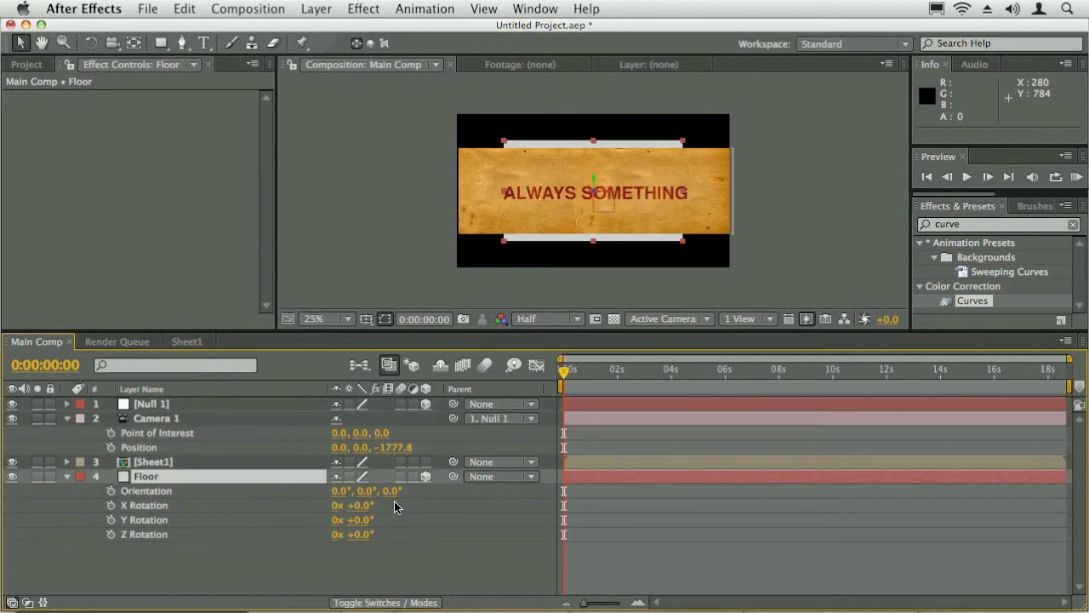
pyautogui.moveTo(685, 247); pyautogui.dragTo(741, 273)
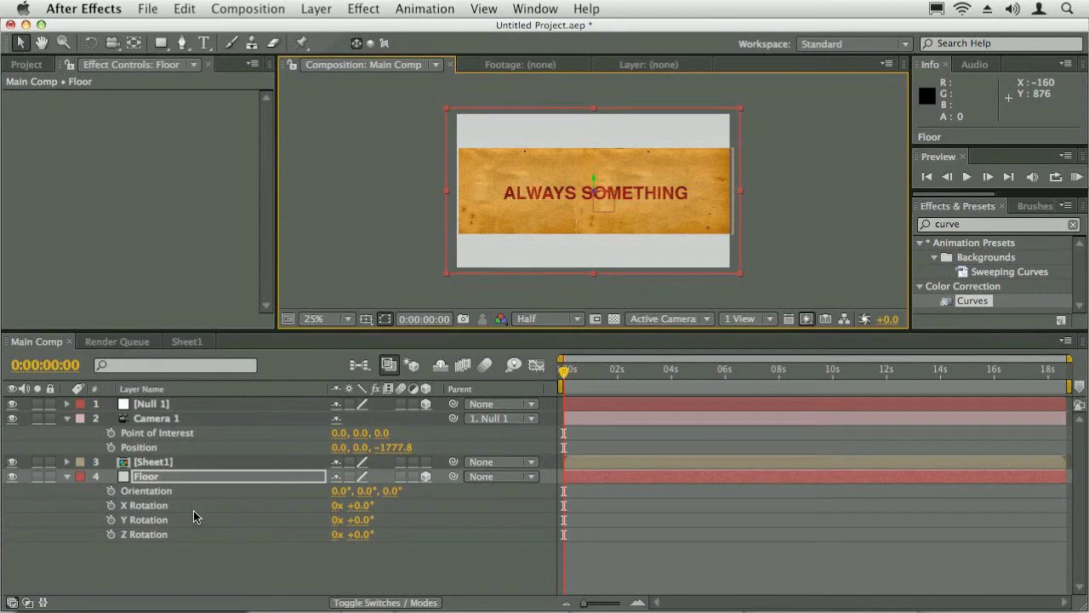
# - Find the DE_FreeFormAE effect and apply it to the Sheet1 layer
pyautogui.click(165, 464)
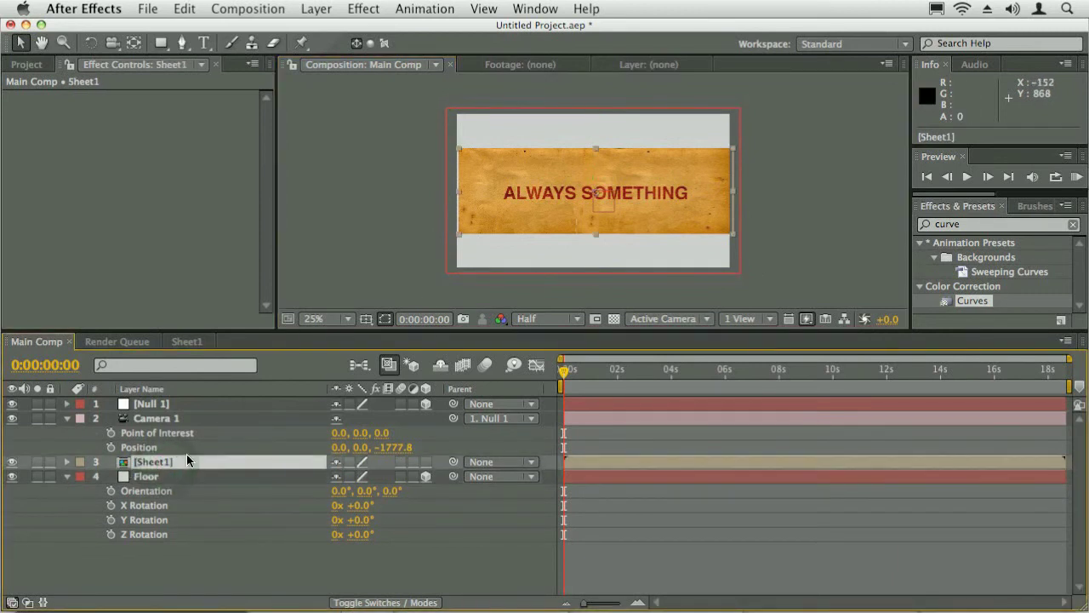
pyautogui.click(966, 225)
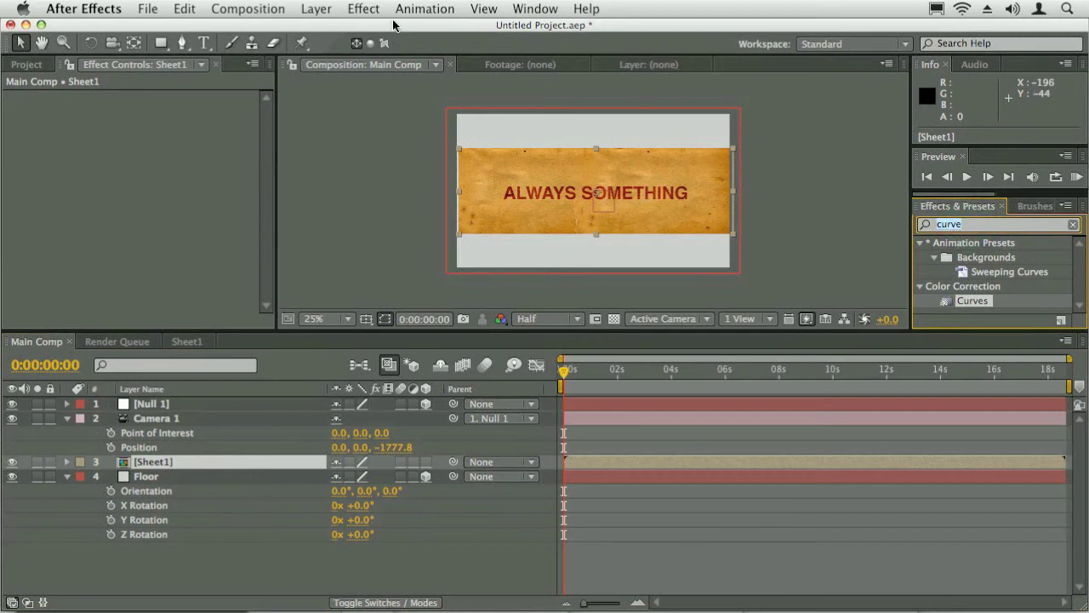
pyautogui.write('free')
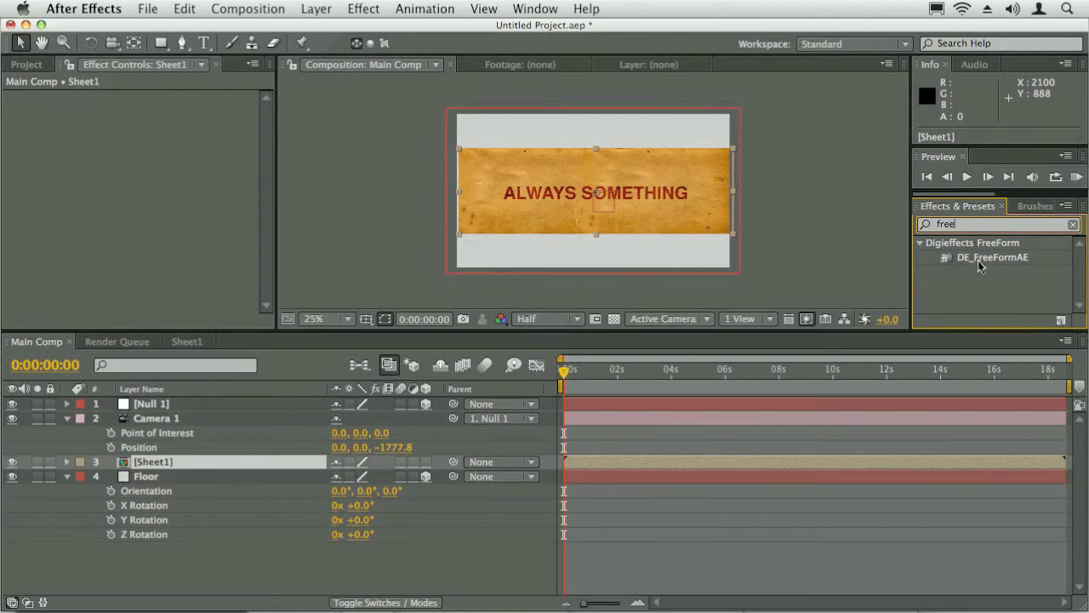
pyautogui.moveTo(987, 258); pyautogui.dragTo(162, 466)
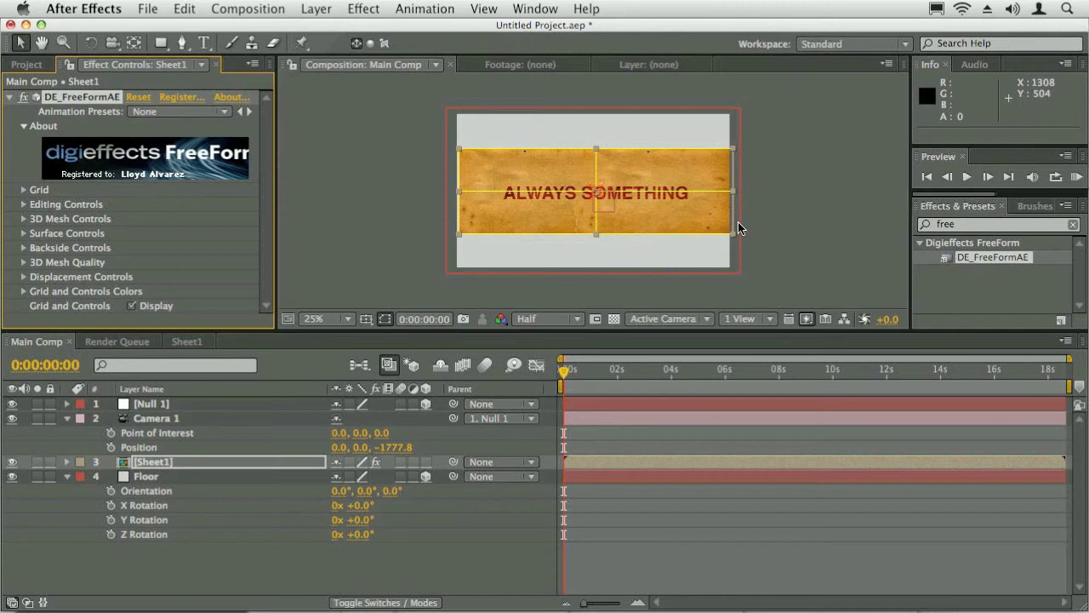
# - Set the DE_FreeFormAE grid on Sheet1 to 6 rows and 9 columns
pyautogui.click(24, 192)
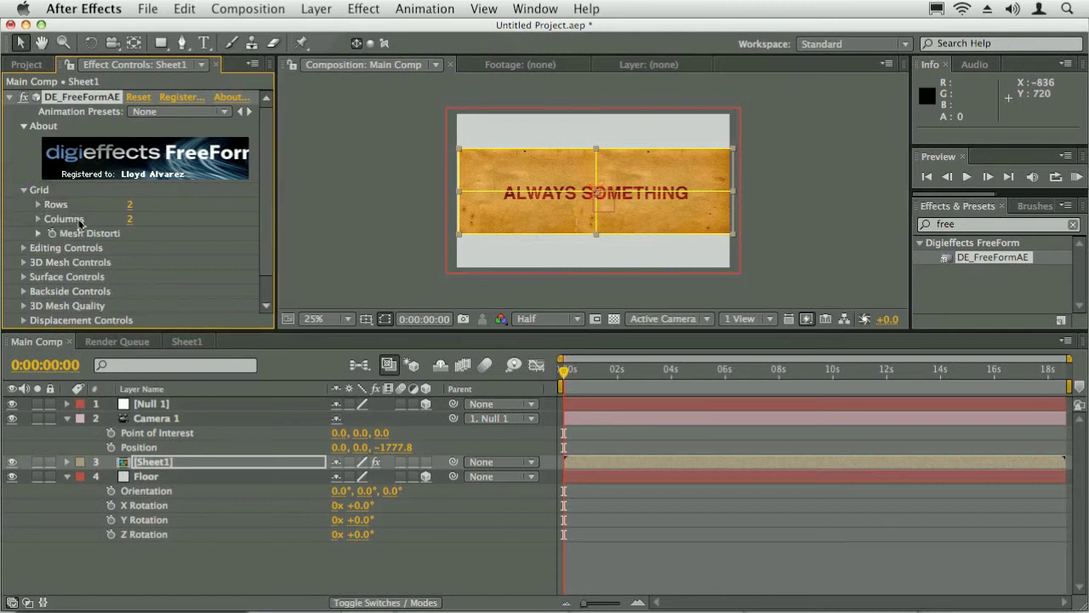
pyautogui.moveTo(274, 211); pyautogui.dragTo(308, 211)
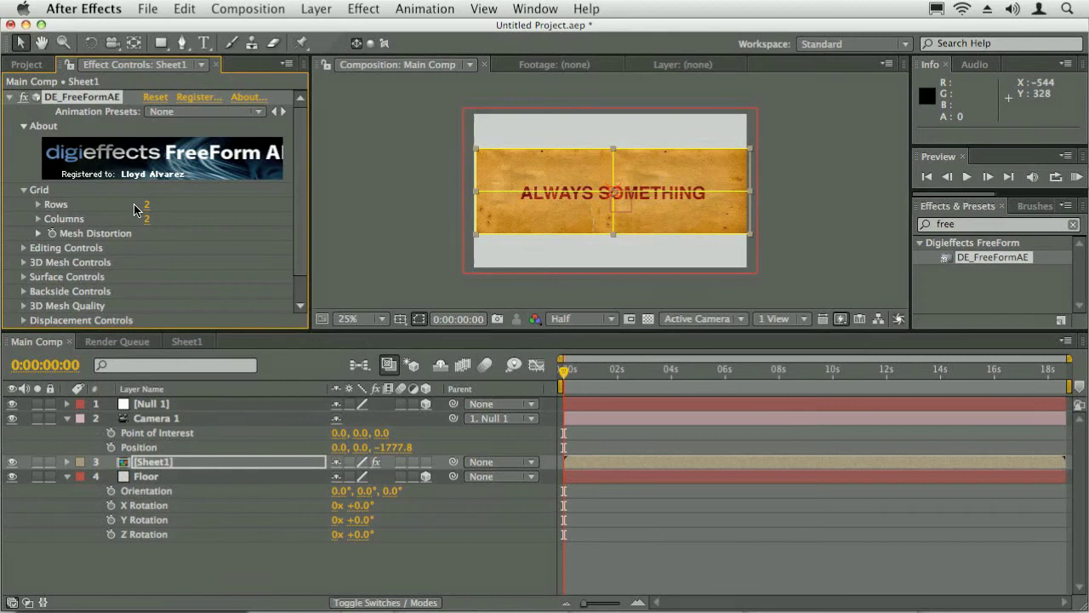
pyautogui.moveTo(146, 211); pyautogui.dragTo(205, 216)
# - Try pulling one of the upper mesh points out of the paper grid, and undo the distortion
pyautogui.click(557, 193)
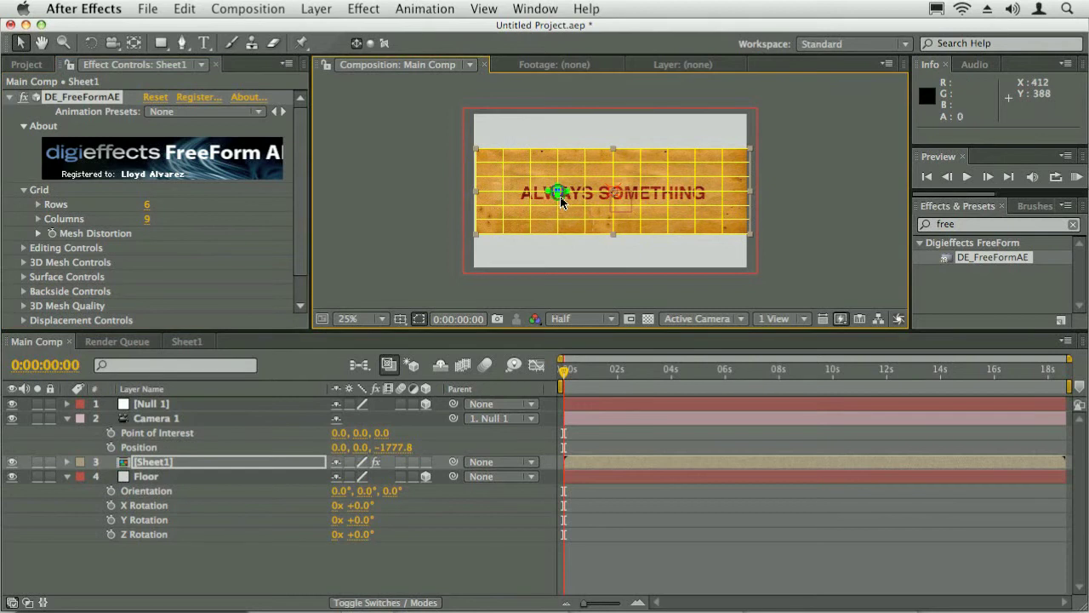
pyautogui.click(557, 177)
pyautogui.moveTo(558, 177)
pyautogui.mouseDown()
pyautogui.moveTo(516, 173)
pyautogui.moveTo(539, 176)
pyautogui.mouseUp()
pyautogui.moveTo(530, 215)
pyautogui.mouseDown()
pyautogui.moveTo(511, 260)
pyautogui.moveTo(593, 165)
pyautogui.moveTo(498, 128)
pyautogui.moveTo(550, 208)
pyautogui.mouseUp()
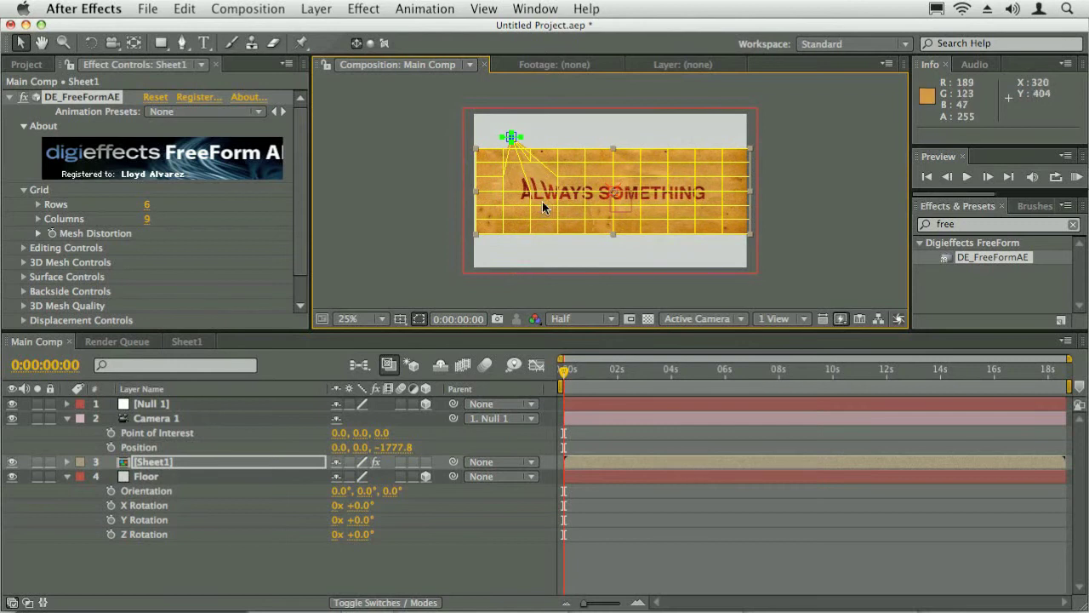
pyautogui.press('super+z')
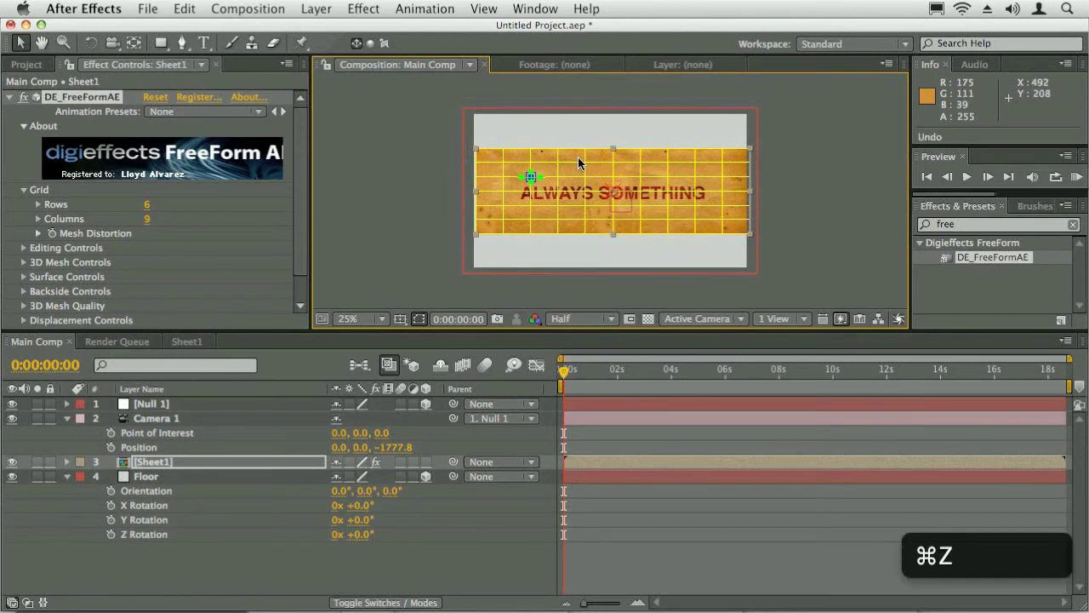
# - Set Null 1's X Rotation to 55° and raise the selected Sheet1 mesh point above the paper
pyautogui.click(140, 404)
pyautogui.press('r')
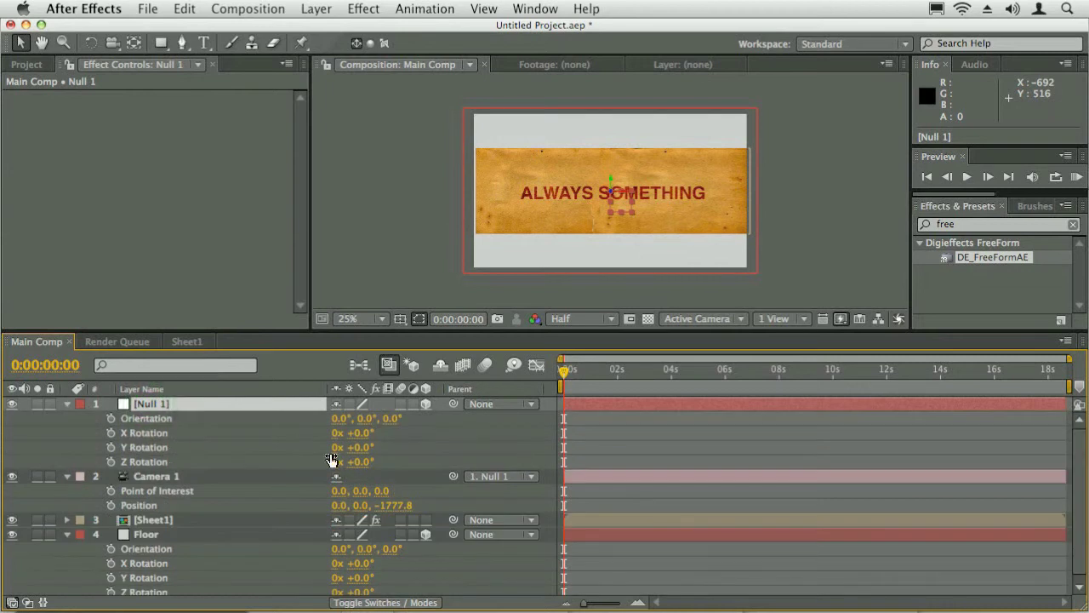
pyautogui.moveTo(362, 440); pyautogui.dragTo(408, 435)
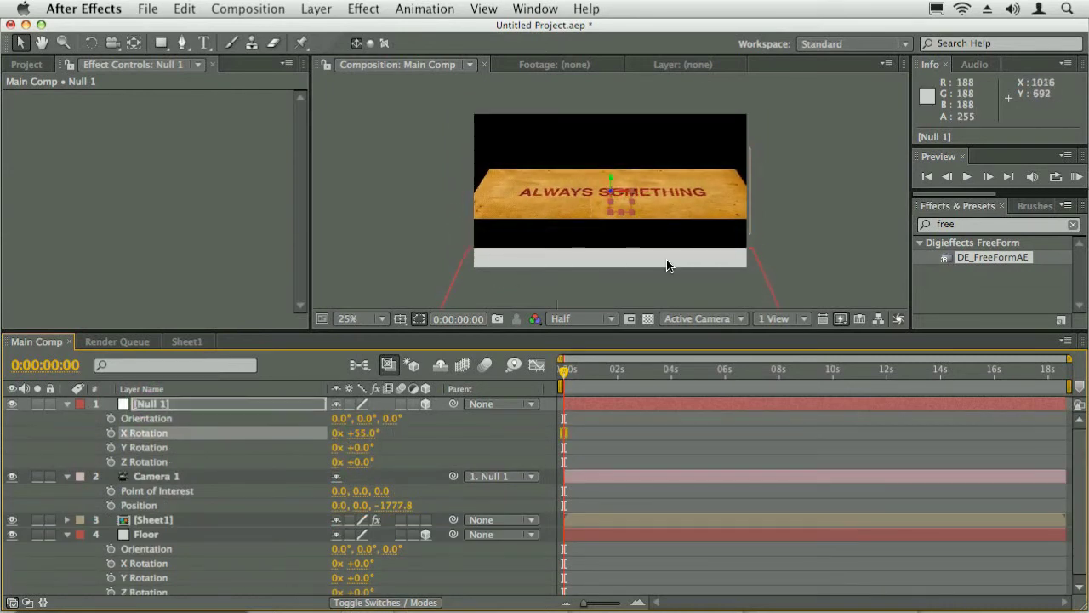
pyautogui.moveTo(148, 533); pyautogui.dragTo(145, 520)
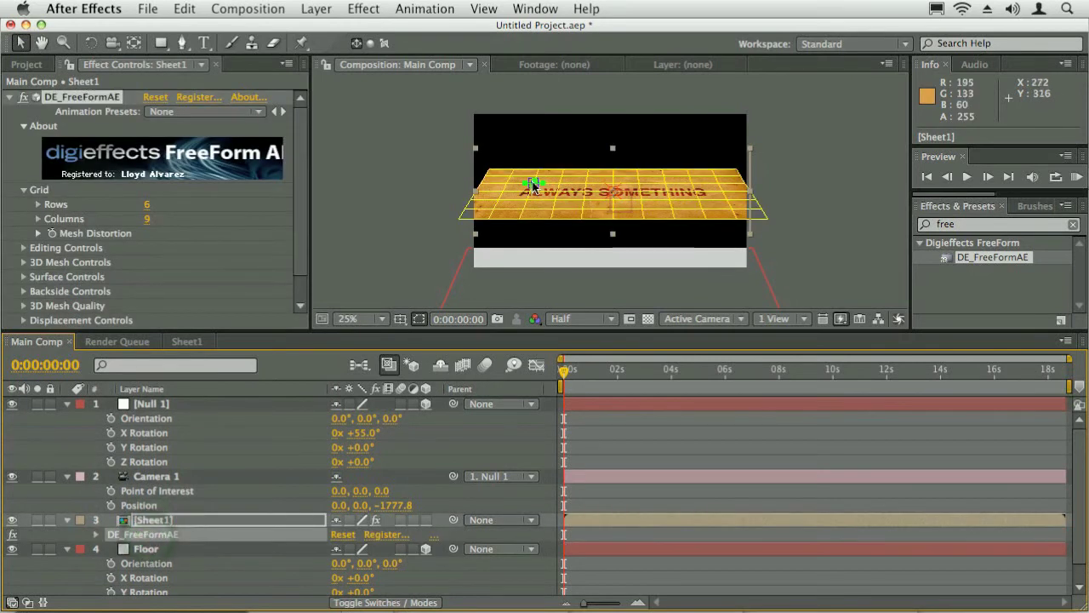
pyautogui.moveTo(532, 182); pyautogui.dragTo(535, 162)
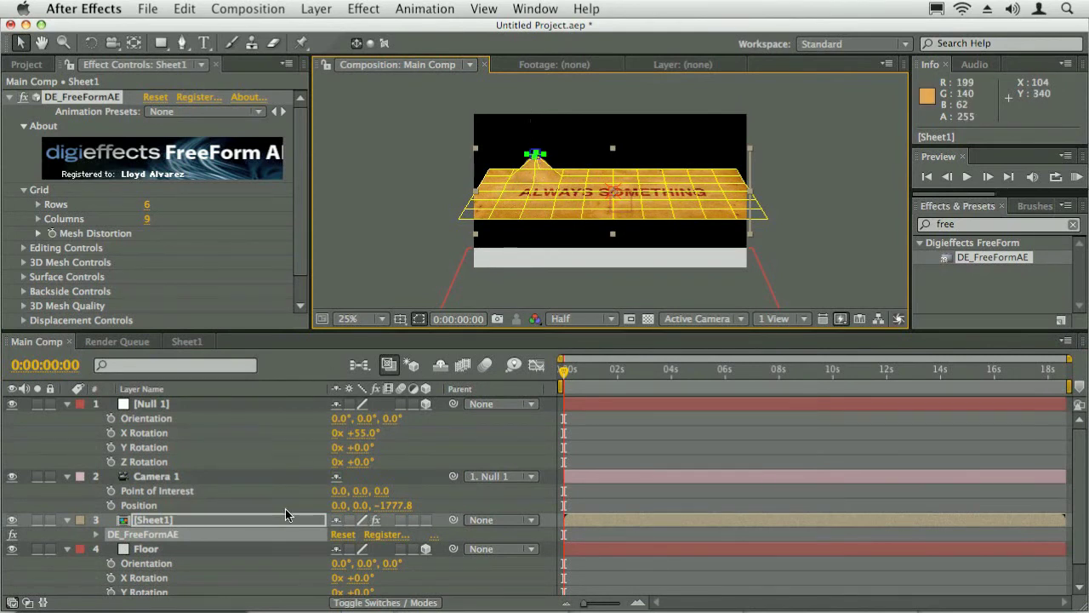
# - Set Null 1's Y Rotation to 80° and reshape the raised mesh point and the paper's lower-left corner
pyautogui.moveTo(363, 467); pyautogui.dragTo(430, 445)
pyautogui.press('super+z')
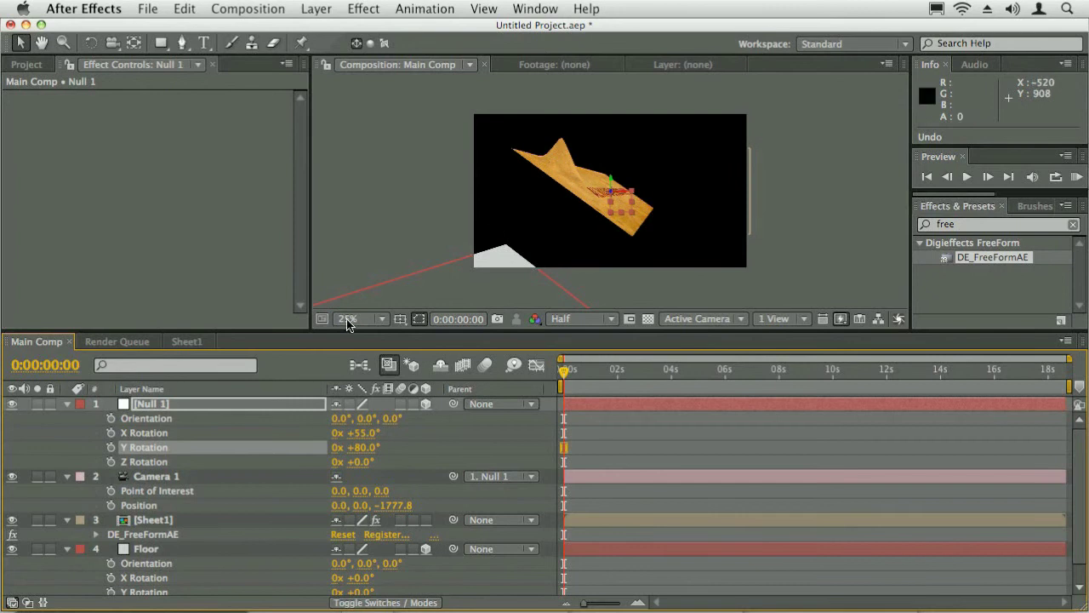
pyautogui.click(143, 534)
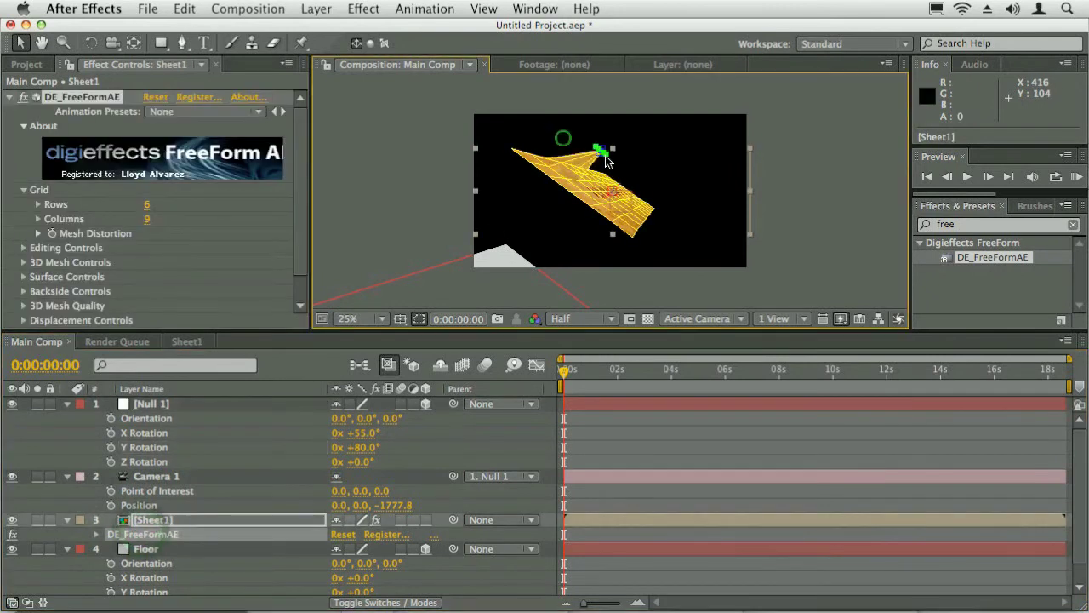
pyautogui.moveTo(611, 156); pyautogui.dragTo(587, 145)
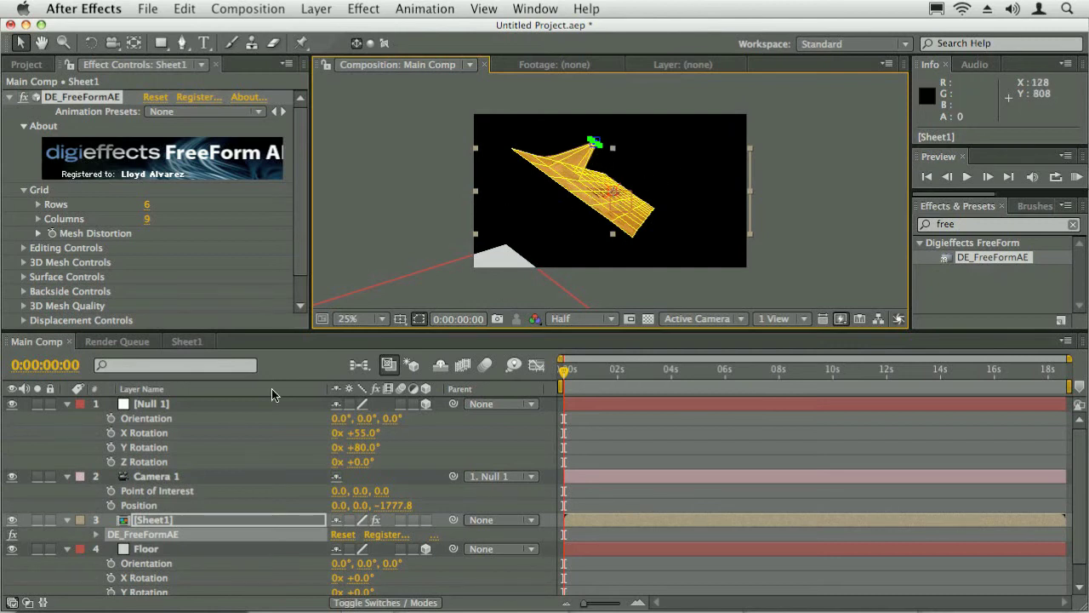
pyautogui.moveTo(633, 239)
pyautogui.mouseDown()
pyautogui.moveTo(554, 250)
pyautogui.moveTo(628, 240)
pyautogui.moveTo(672, 199)
pyautogui.moveTo(656, 224)
pyautogui.moveTo(618, 230)
pyautogui.mouseUp()
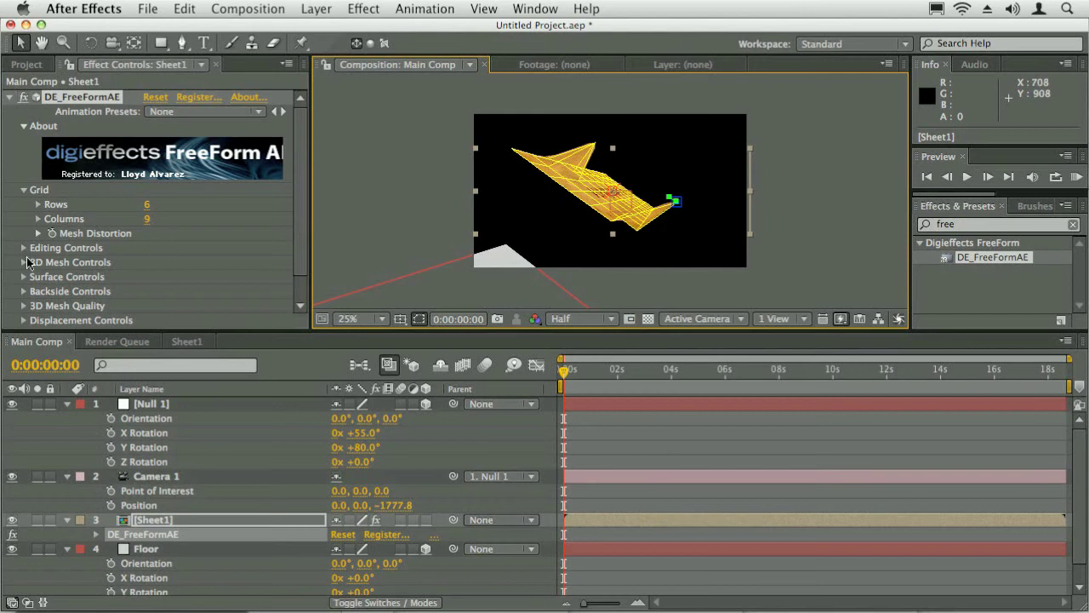
# - Open the 3D Mesh Quality settings of DE_FreeFormAE to examine them
pyautogui.click(20, 263)
pyautogui.click(24, 190)
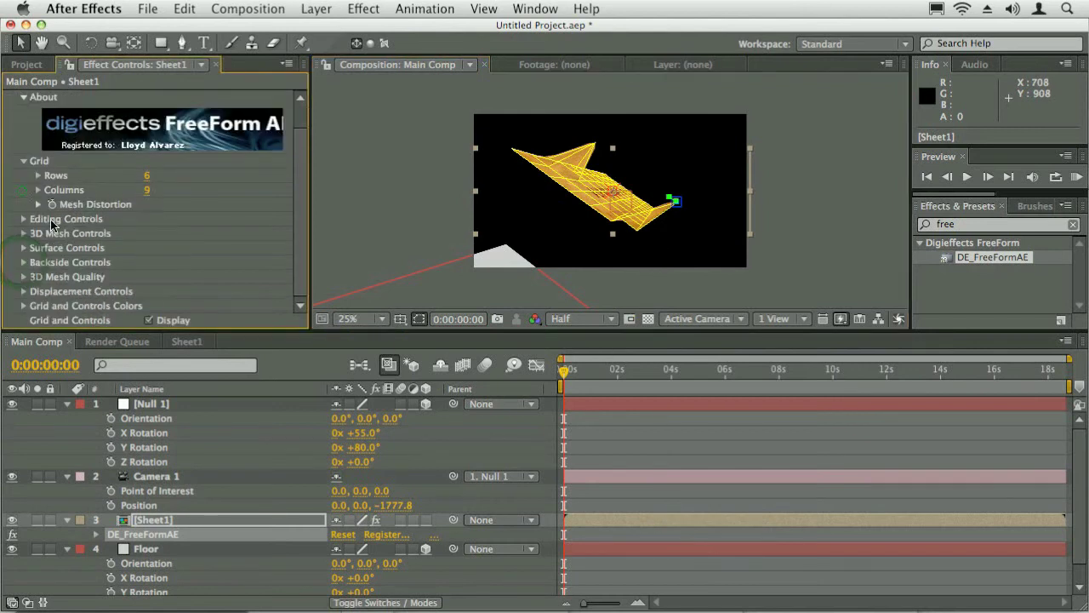
pyautogui.click(23, 277)
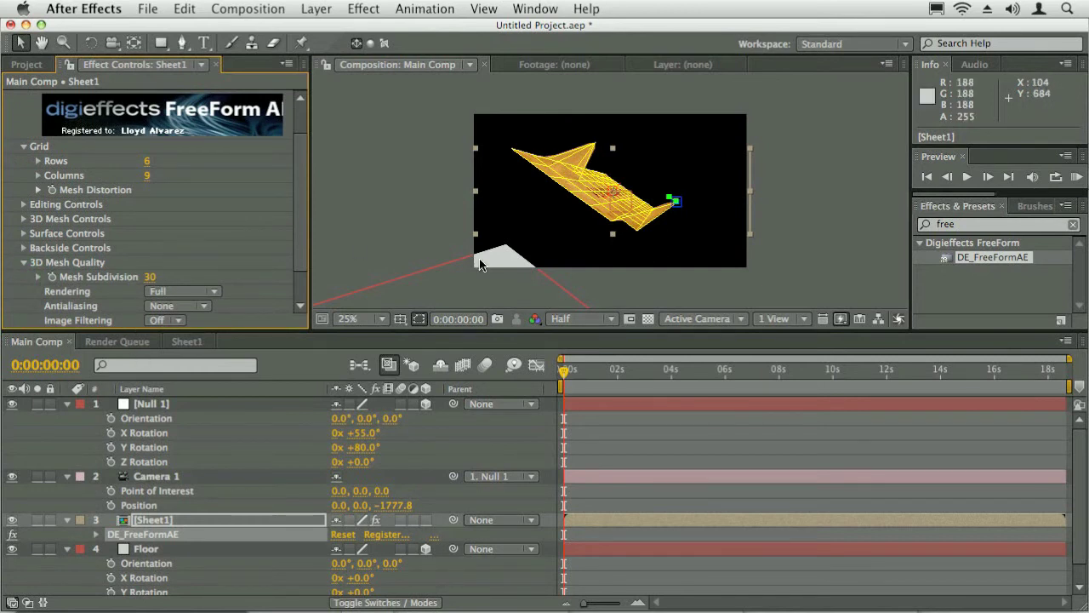
# - Switch to QuickTime Player, scrub through billowing_preview_vbr5000.mp4 to study the paper motion, and return to After Effects
pyautogui.press('super+Tab')
pyautogui.press('super+Tab')
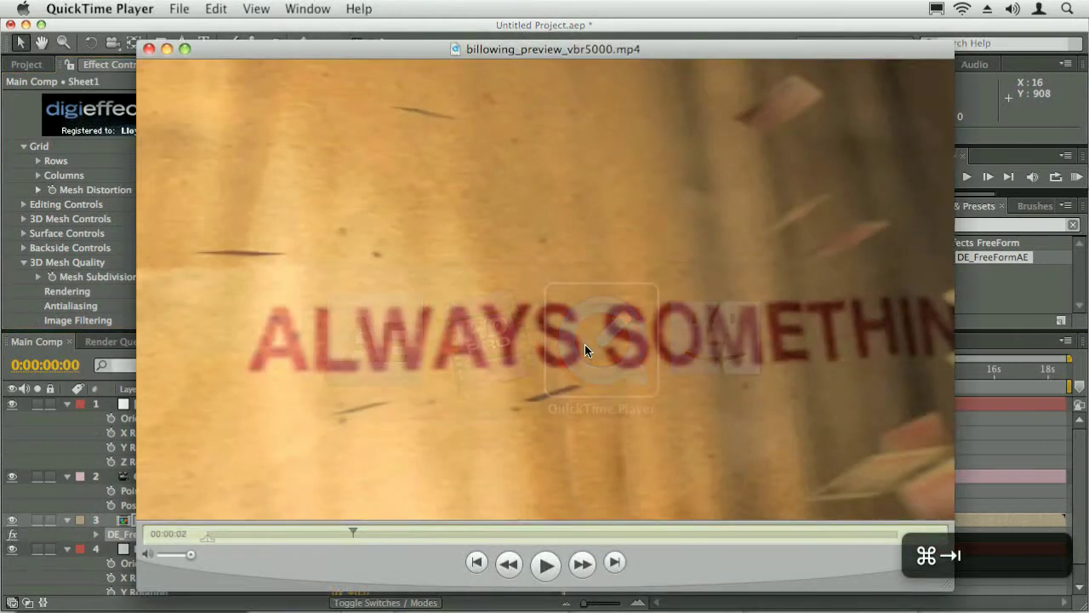
pyautogui.moveTo(345, 532); pyautogui.dragTo(481, 553)
pyautogui.click(117, 143)
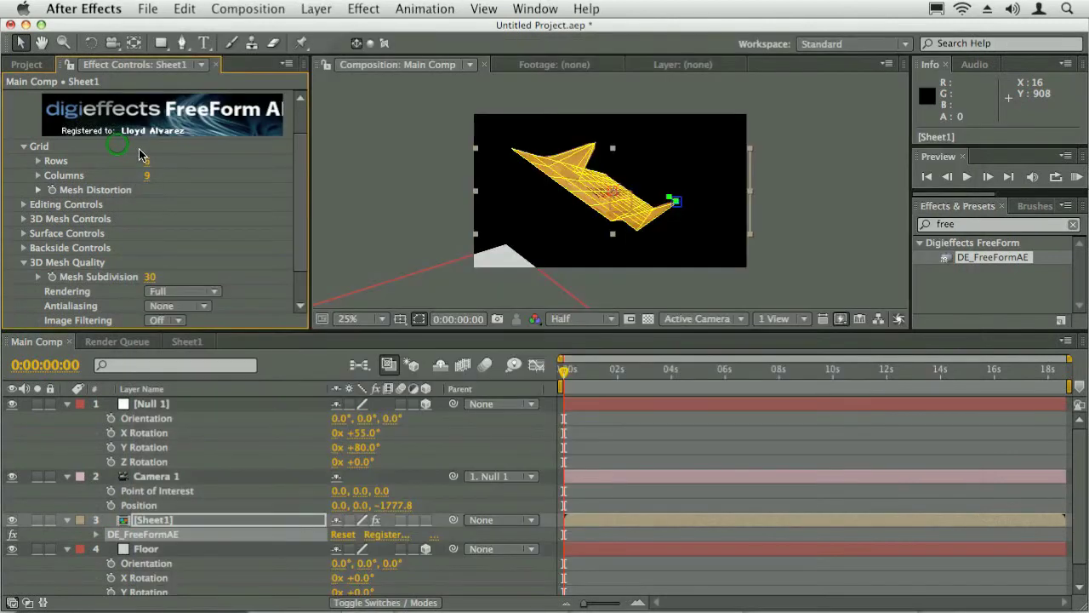
# - Set Null 1's X and Y Rotation to 0° and reset the DE_FreeFormAE effect on Sheet1
pyautogui.click(361, 432)
pyautogui.write('0')
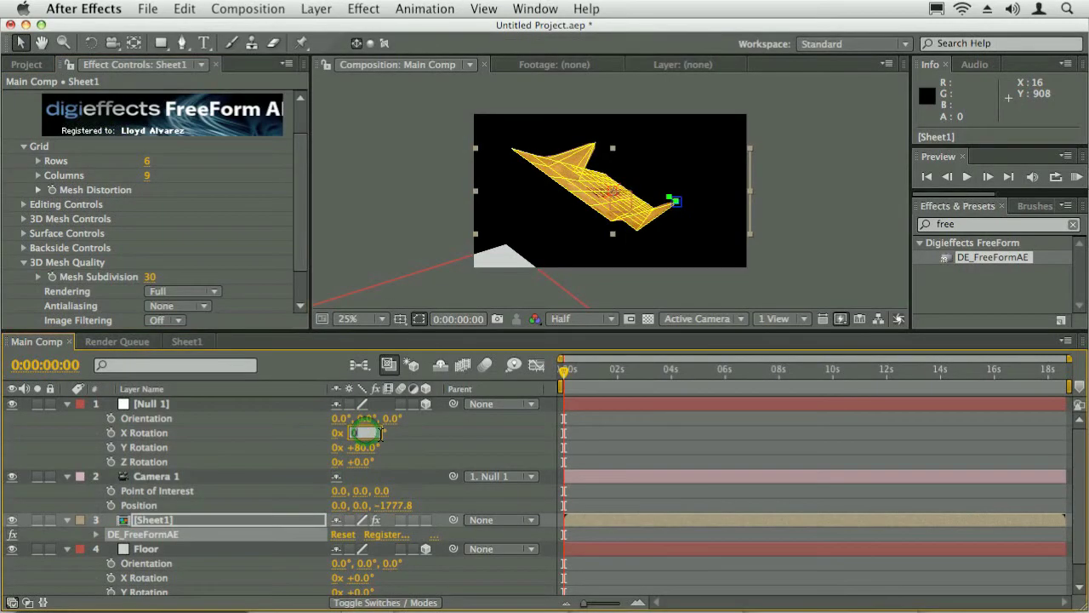
pyautogui.press('Tab')
pyautogui.write('0')
pyautogui.press('Return')
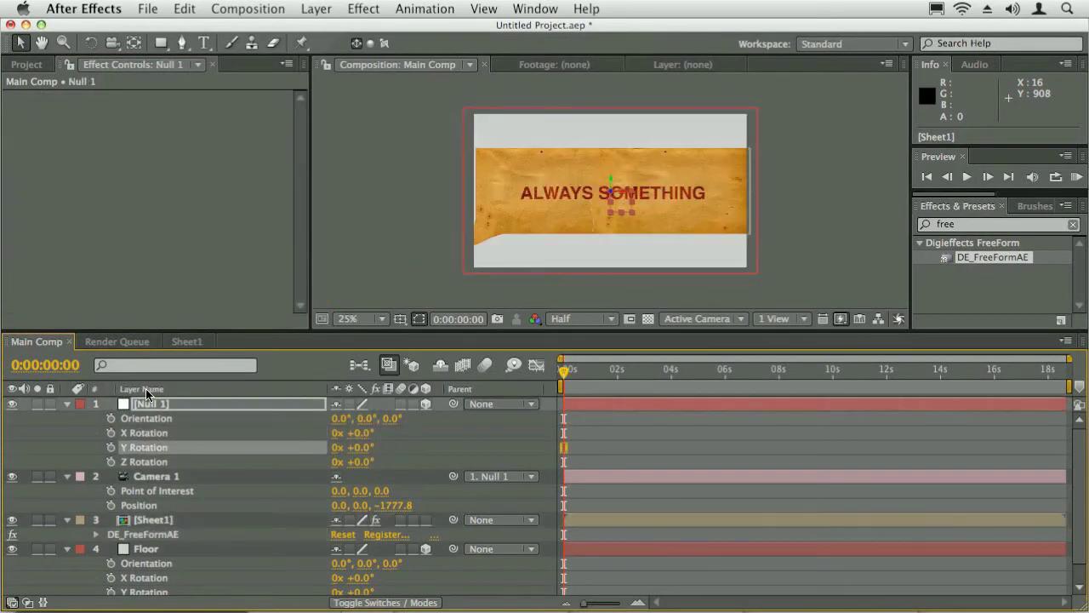
pyautogui.click(146, 520)
pyautogui.click(156, 97)
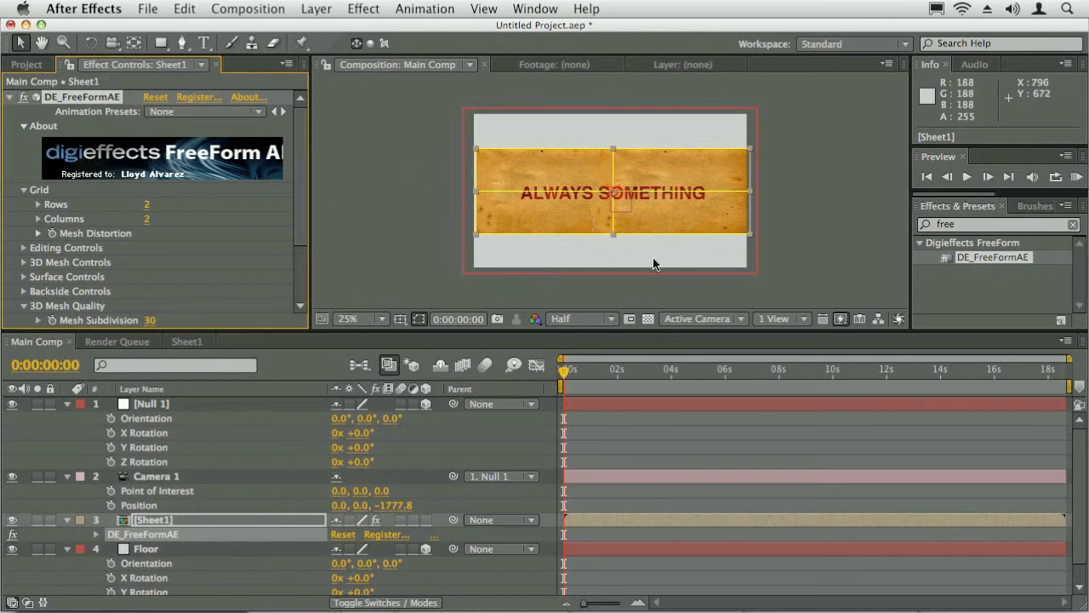
# - Set Null 1's X Rotation to 73° and raise the middle mesh point on Sheet1's front edge into an arch
pyautogui.moveTo(355, 432); pyautogui.dragTo(419, 435)
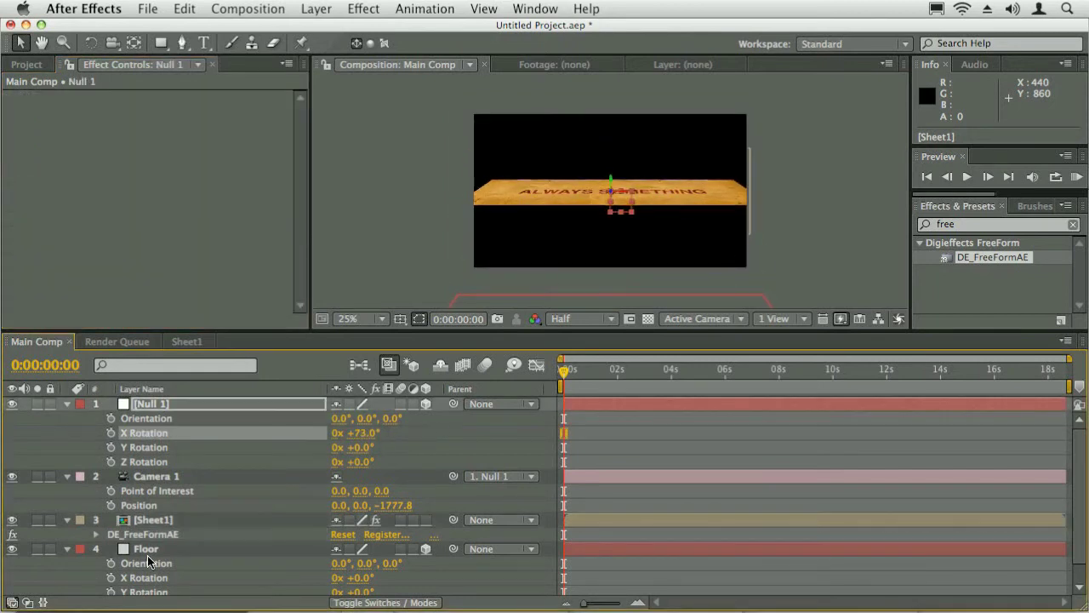
pyautogui.click(144, 520)
pyautogui.click(615, 208)
pyautogui.moveTo(615, 205); pyautogui.dragTo(618, 156)
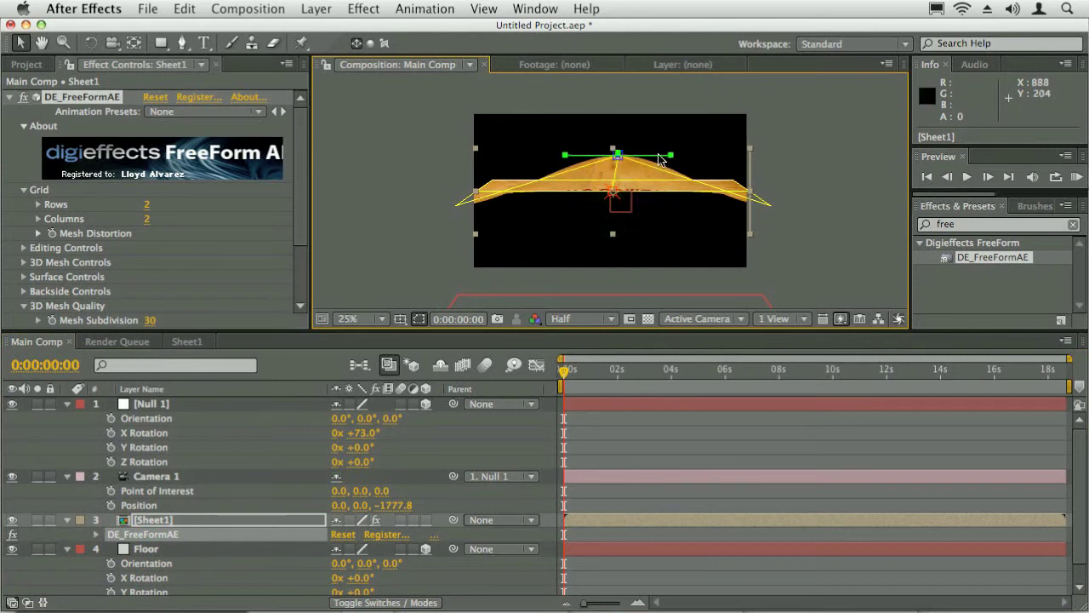
# - Open the FreeForm Editing Controls and tilt the raised mesh point's tangent handles
pyautogui.click(23, 248)
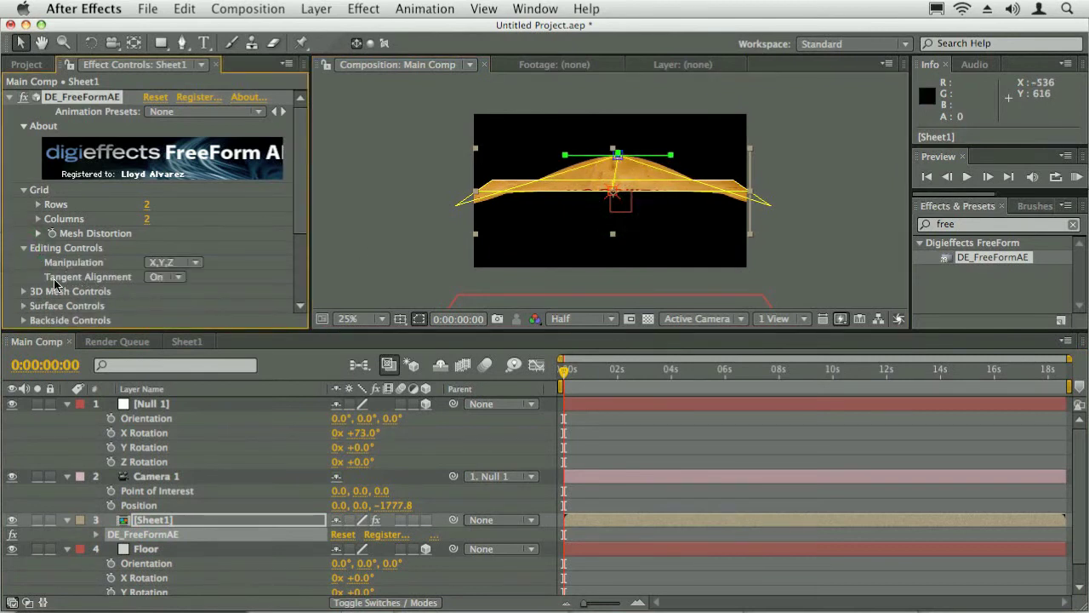
pyautogui.moveTo(561, 162)
pyautogui.mouseDown()
pyautogui.moveTo(576, 139)
pyautogui.moveTo(568, 211)
pyautogui.moveTo(573, 156)
pyautogui.mouseUp()
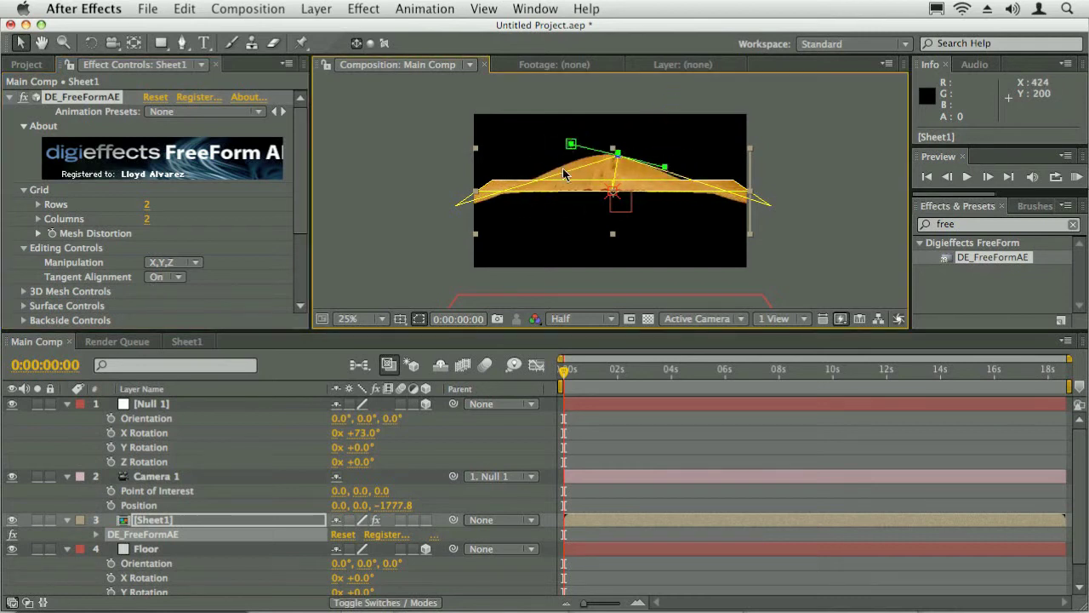
# - Turn off Tangent Alignment in DE_FreeFormAE and bend the raised front mesh point's two tangent handles down independently
pyautogui.click(175, 276)
pyautogui.click(166, 262)
pyautogui.moveTo(571, 153); pyautogui.dragTo(586, 202)
pyautogui.moveTo(548, 136); pyautogui.dragTo(564, 186)
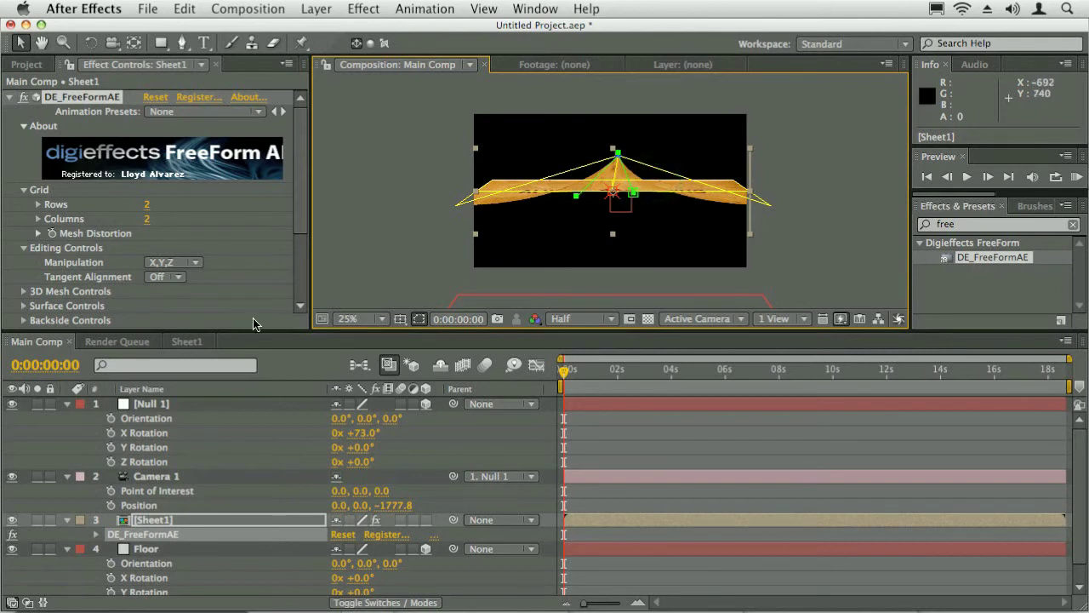
# - Raise the middle mesh points on Sheet1's back and front edges so the whole sheet peaks along its centre
pyautogui.moveTo(611, 212); pyautogui.dragTo(609, 223)
pyautogui.moveTo(614, 149); pyautogui.dragTo(645, 138)
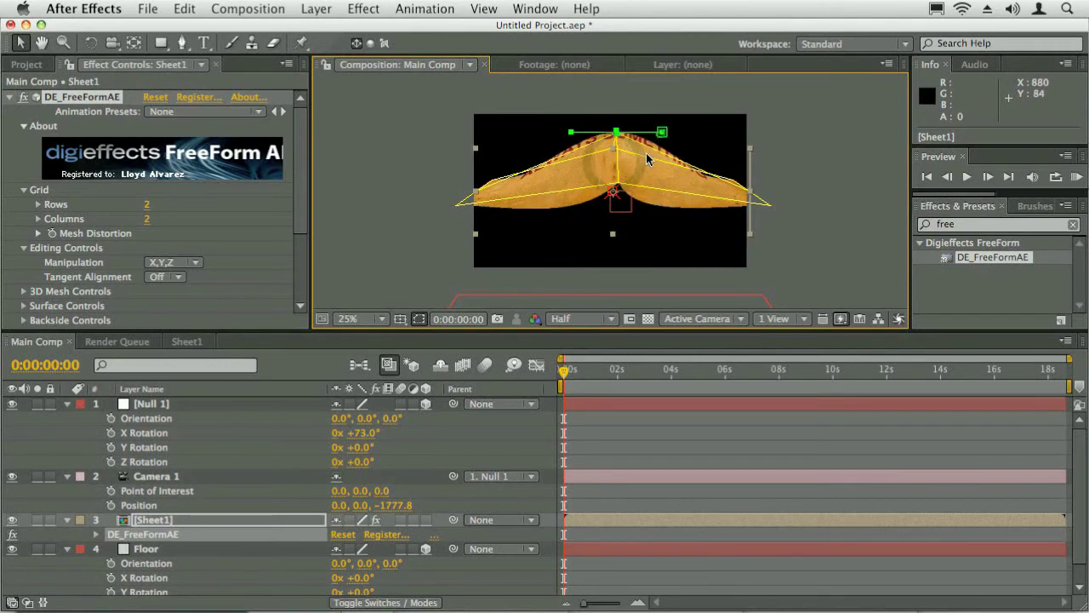
pyautogui.moveTo(616, 133); pyautogui.dragTo(628, 175)
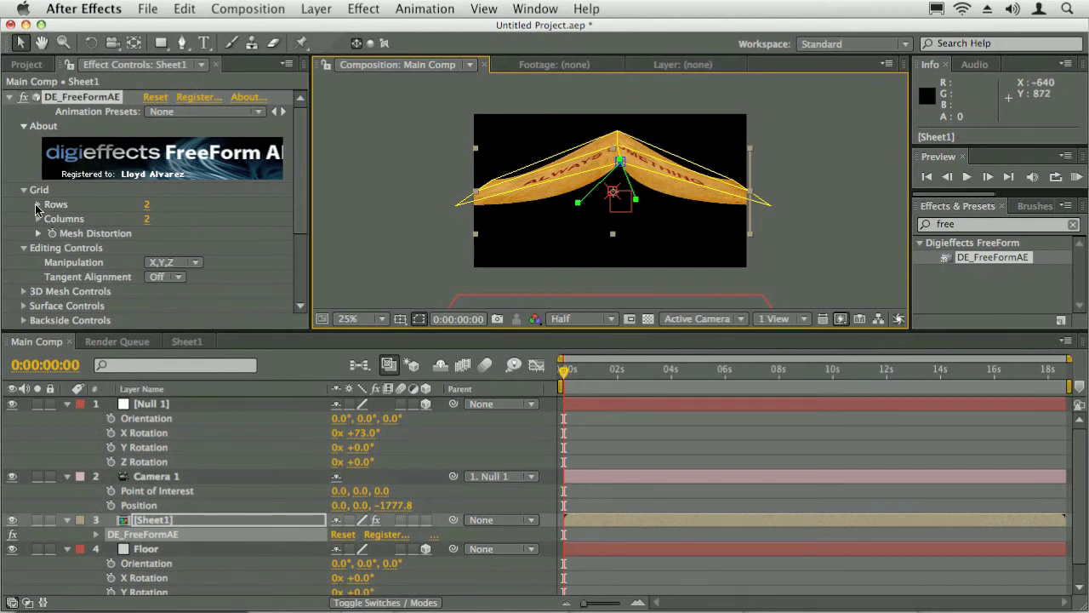
# - Reset DE_FreeFormAE on Sheet1 and set a Mesh Distortion keyframe at 0:00:00:00, revealing it in the timeline
pyautogui.click(52, 235)
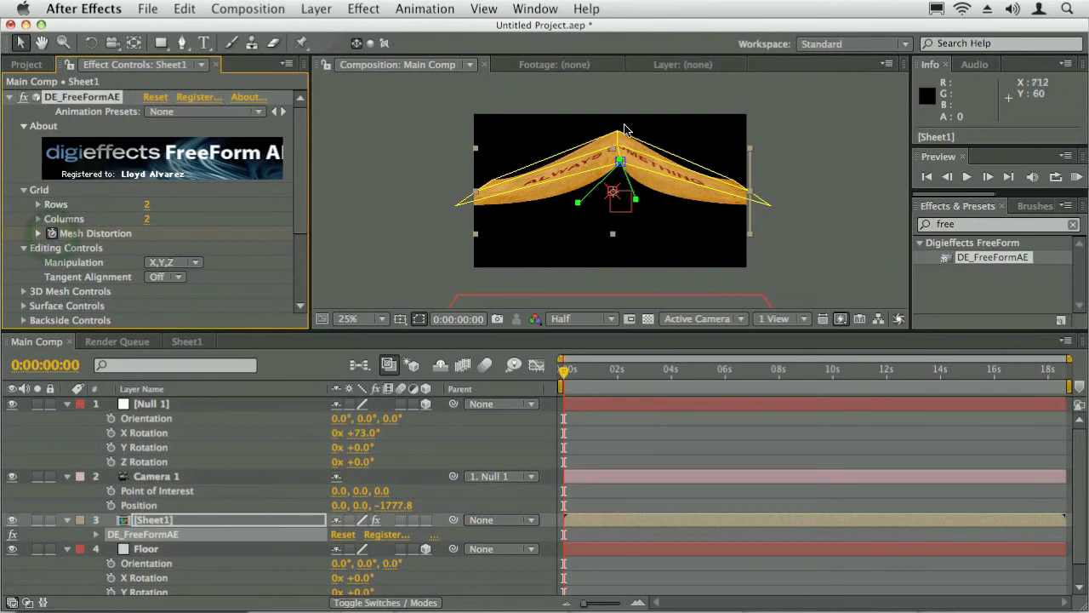
pyautogui.moveTo(622, 167); pyautogui.dragTo(637, 211)
pyautogui.click(153, 97)
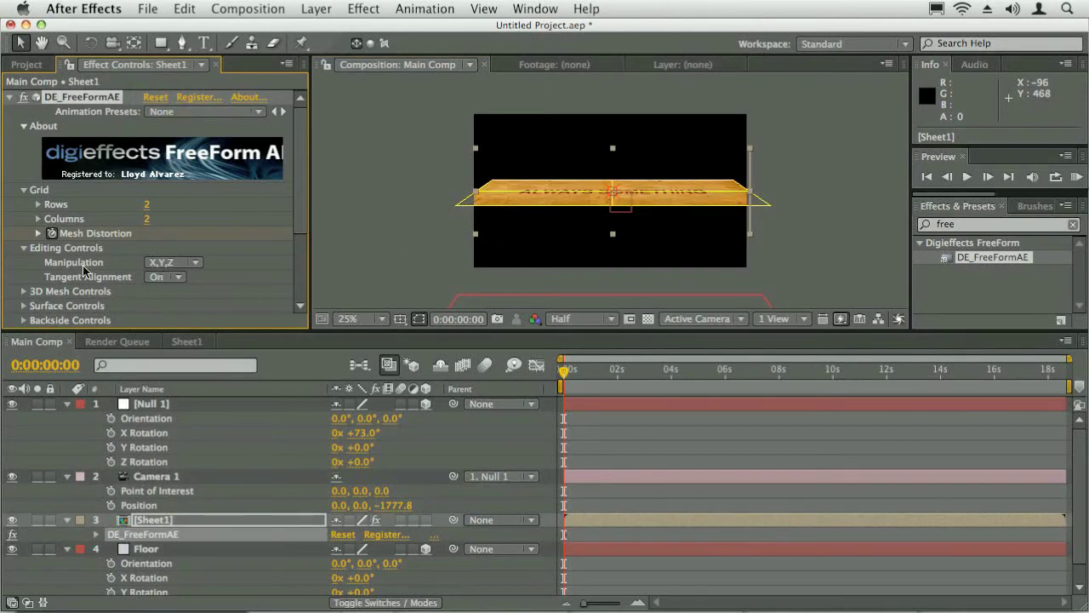
pyautogui.click(51, 233)
pyautogui.press('u')
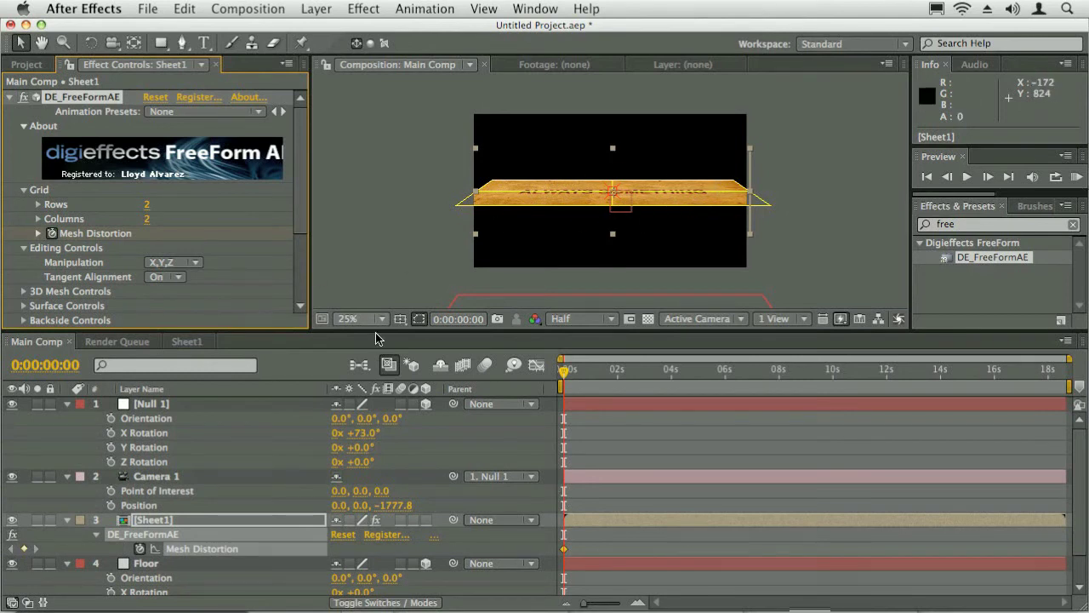
# - Expand the Displacement Controls of DE_FreeFormAE on Sheet1
pyautogui.scroll(-3, 293, 269)
pyautogui.scroll(-3, 294, 268)
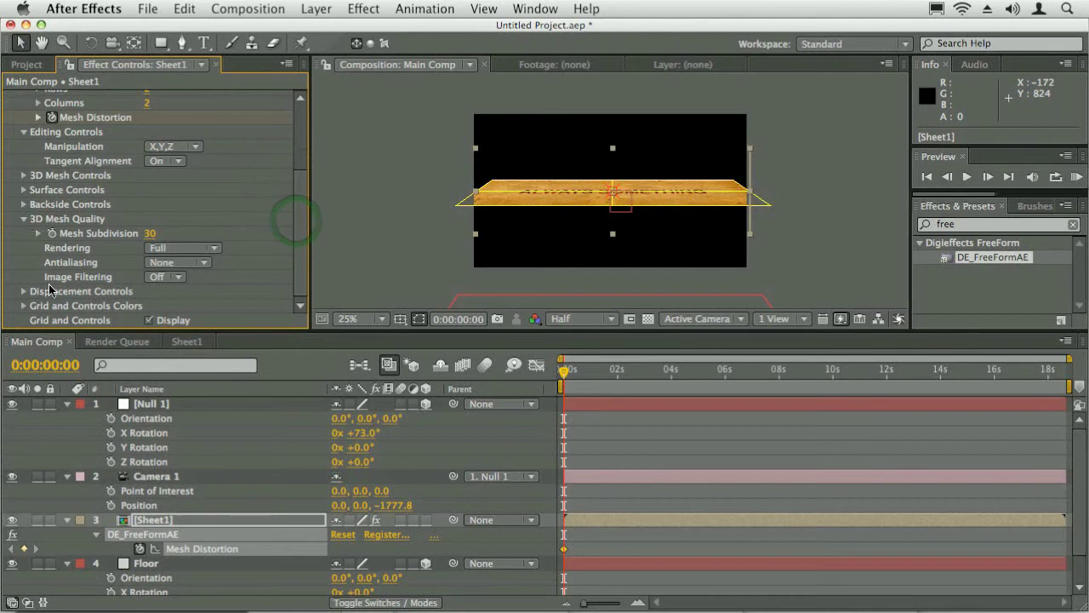
pyautogui.click(24, 292)
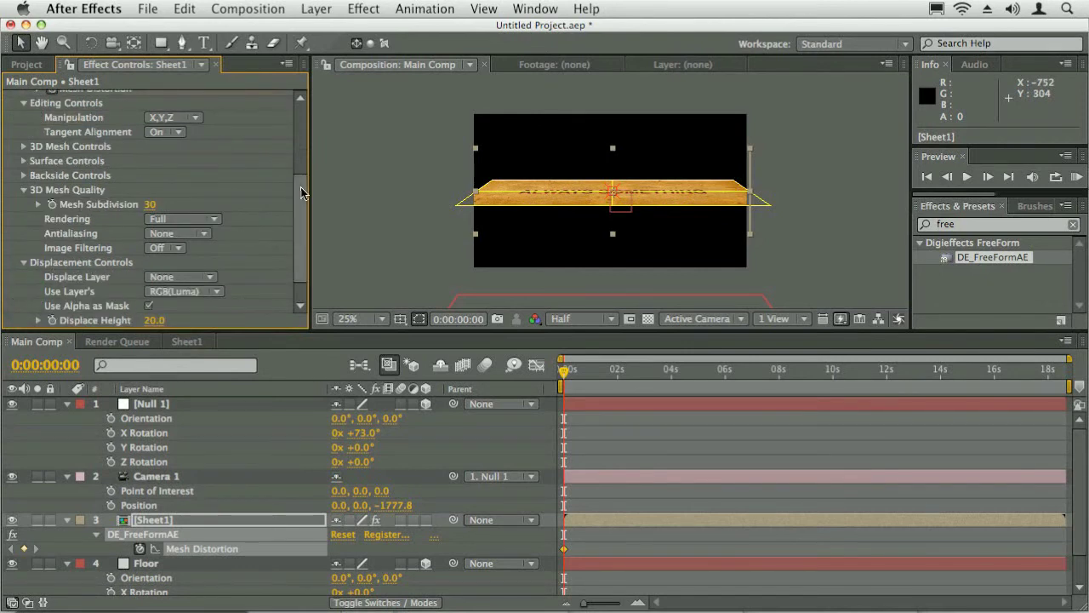
pyautogui.scroll(-2, 300, 192)
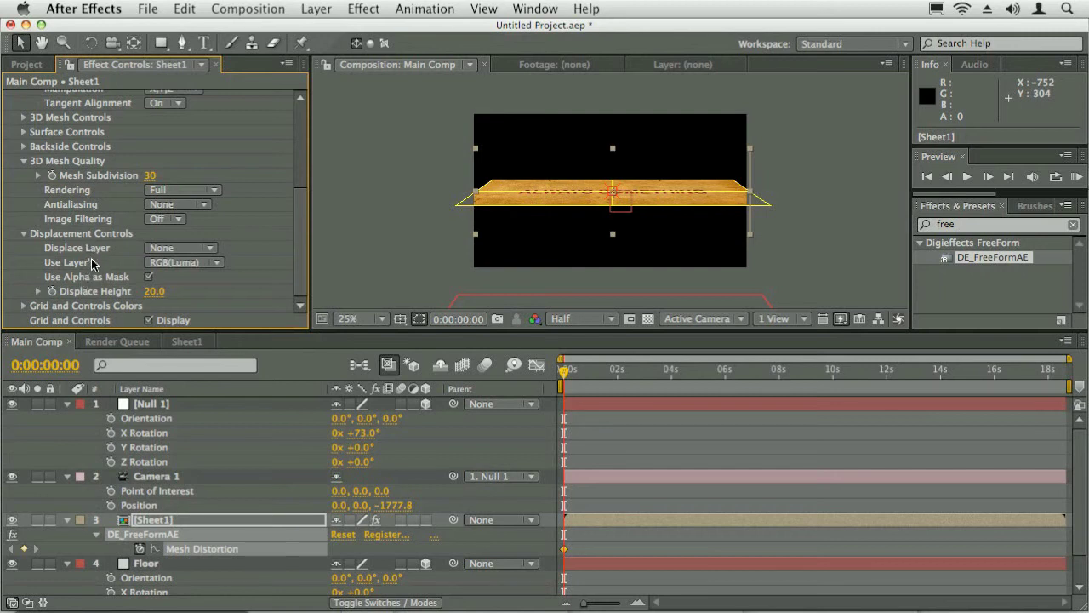
# - Look up Displacement Map among the available Distort effects
pyautogui.click(361, 9)
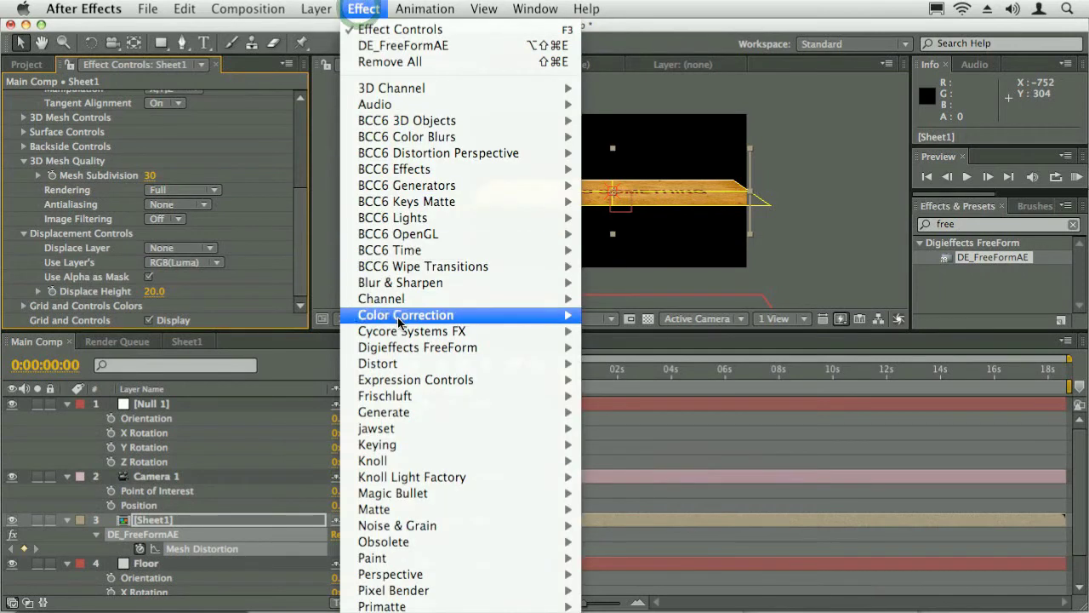
pyautogui.moveTo(379, 364)
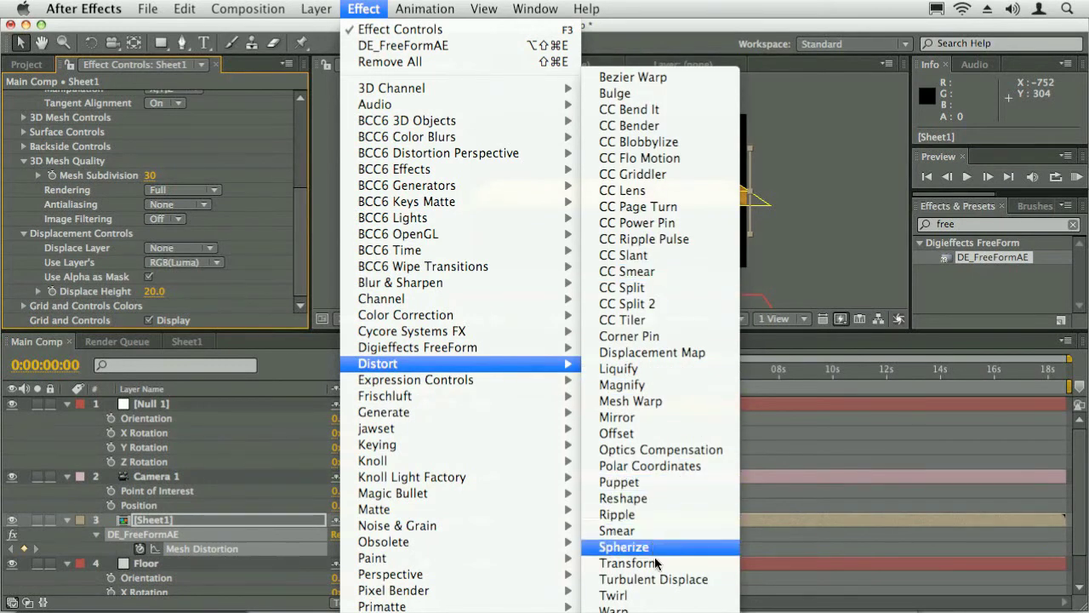
pyautogui.click(635, 356)
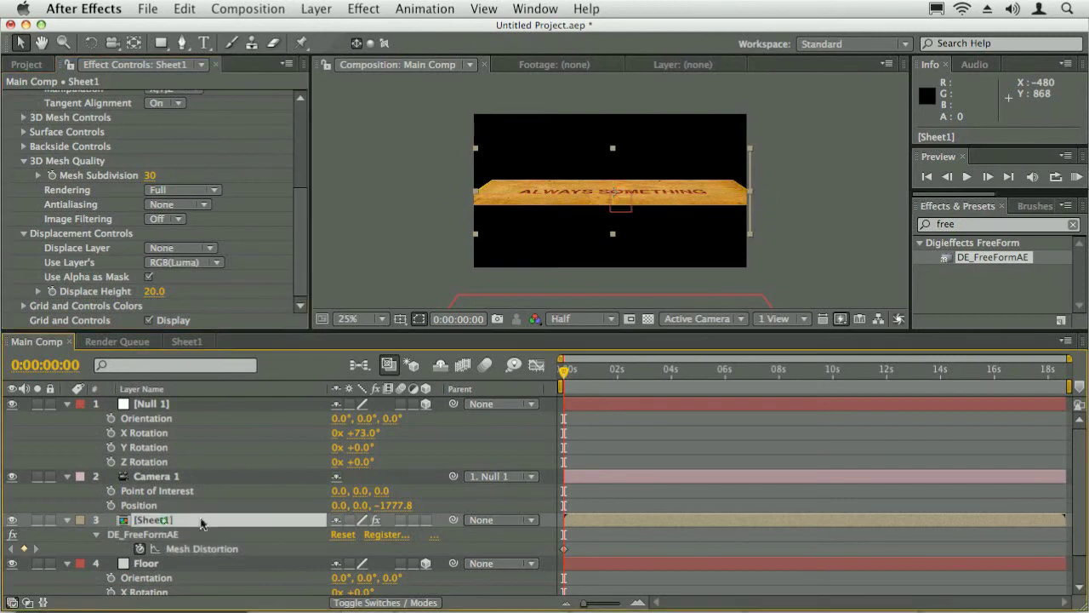
# - Duplicate the Sheet1 composition in the project and name the copy Sheet1_Displacement Map
pyautogui.click(27, 65)
pyautogui.click(44, 265)
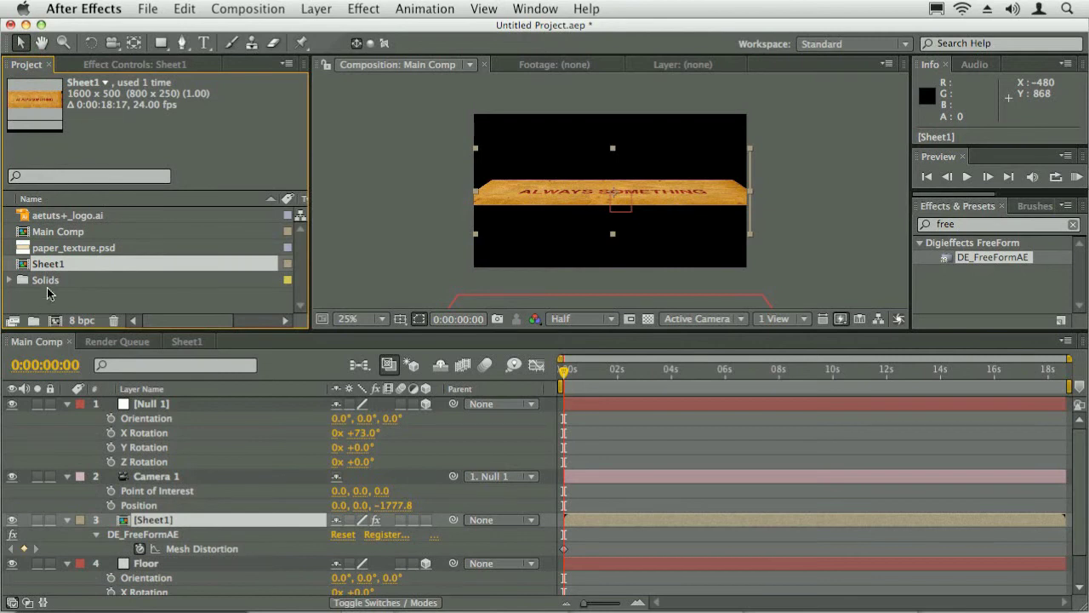
pyautogui.press('super+d')
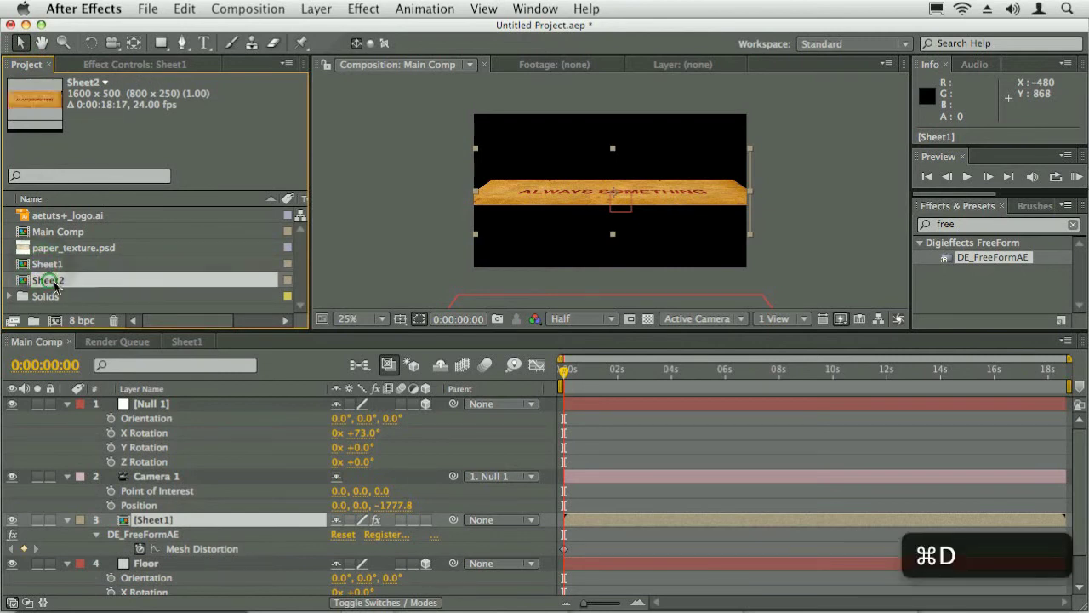
pyautogui.click(49, 281)
pyautogui.press('Right')
pyautogui.press('BackSpace')
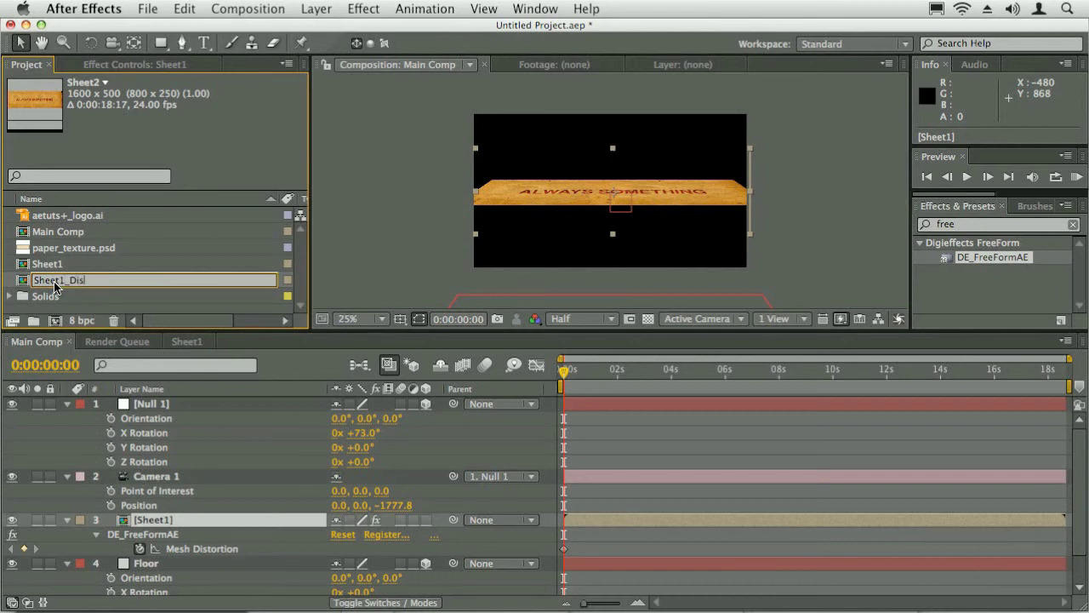
pyautogui.write('1_Displacement Map')
pyautogui.press('Return')
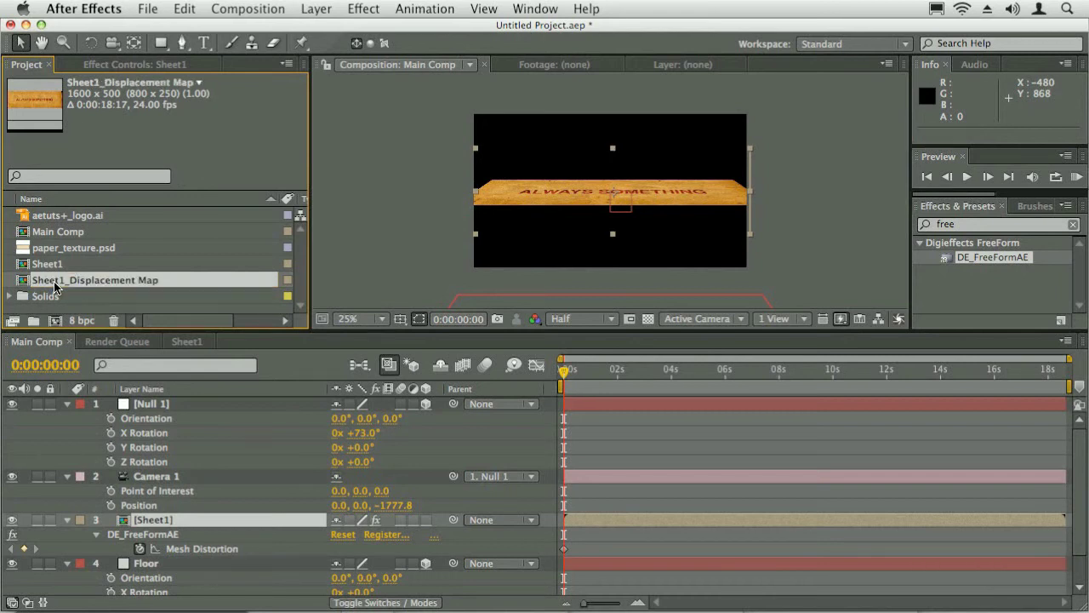
# - Open the Sheet1_Displacement Map composition and delete its paper_texture.psd layer
pyautogui.doubleClick(119, 283)
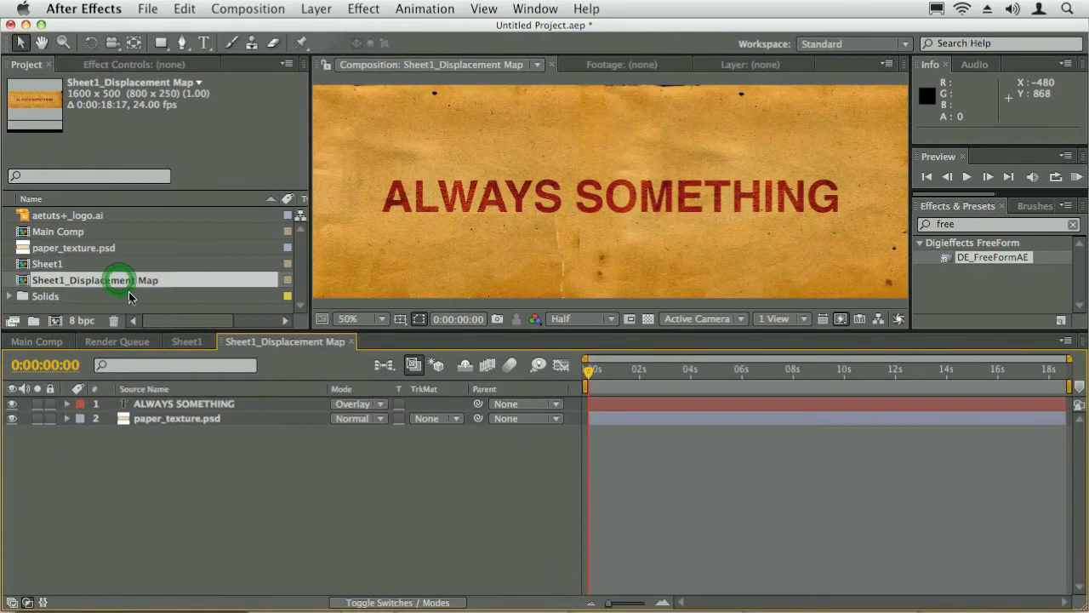
pyautogui.click(165, 408)
pyautogui.press('super+a')
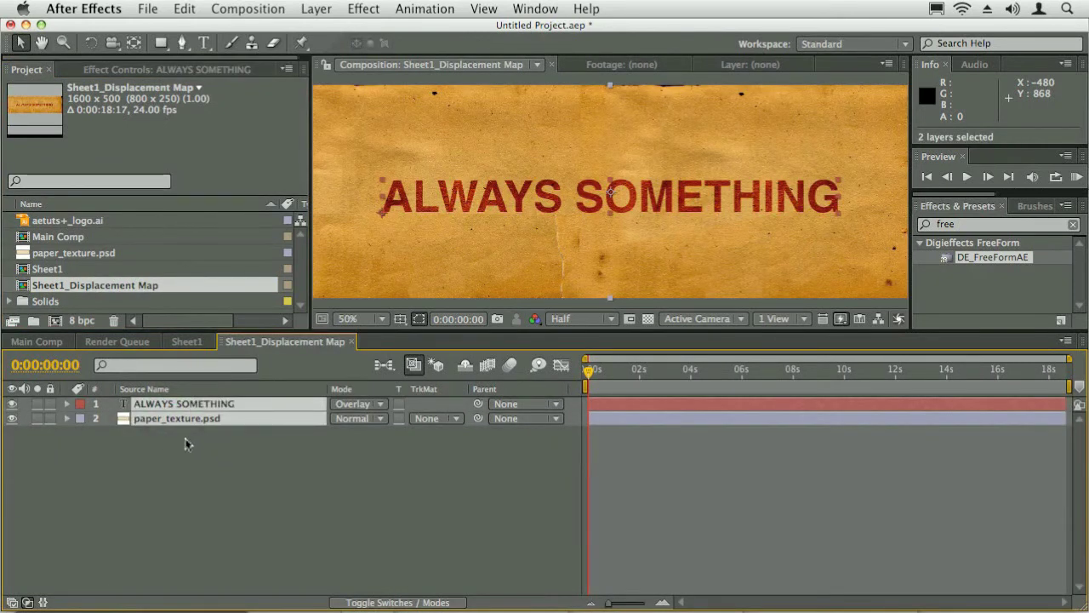
pyautogui.click(189, 418)
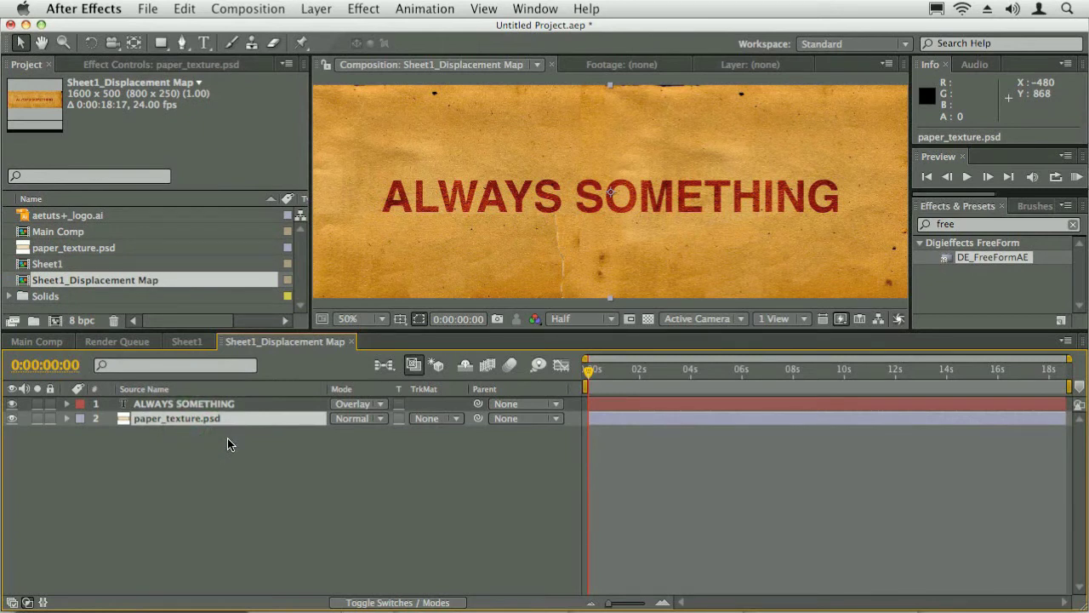
pyautogui.press('Delete')
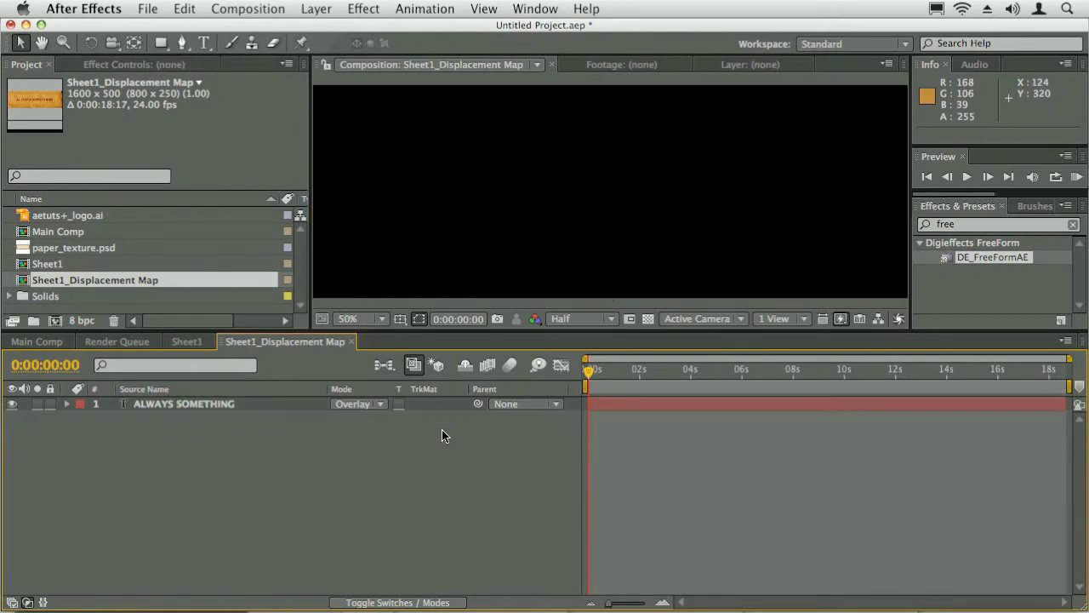
# - Add a comp-size medium-gray solid of 1600 x 500 px and place it beneath the ALWAYS SOMETHING text layer
pyautogui.press('super+y')
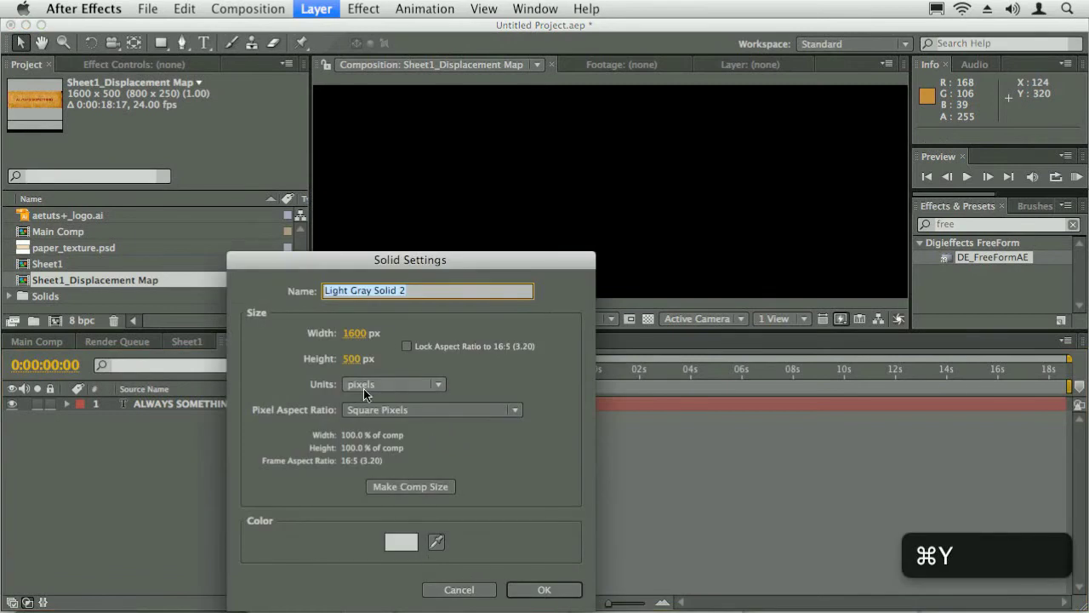
pyautogui.click(407, 486)
pyautogui.click(400, 543)
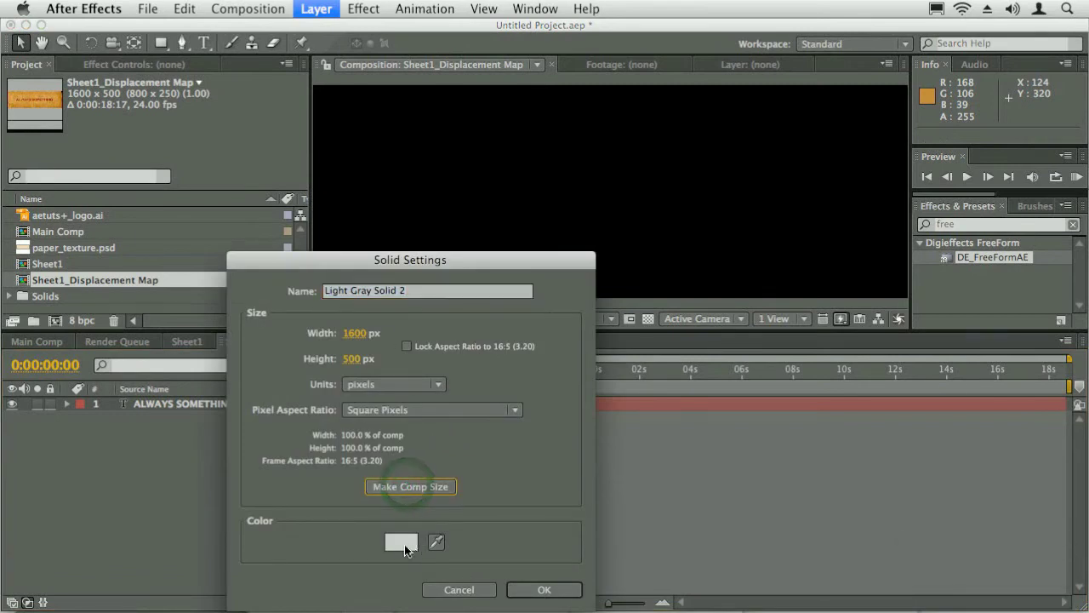
pyautogui.click(657, 443)
pyautogui.write('66')
pyautogui.press('Return')
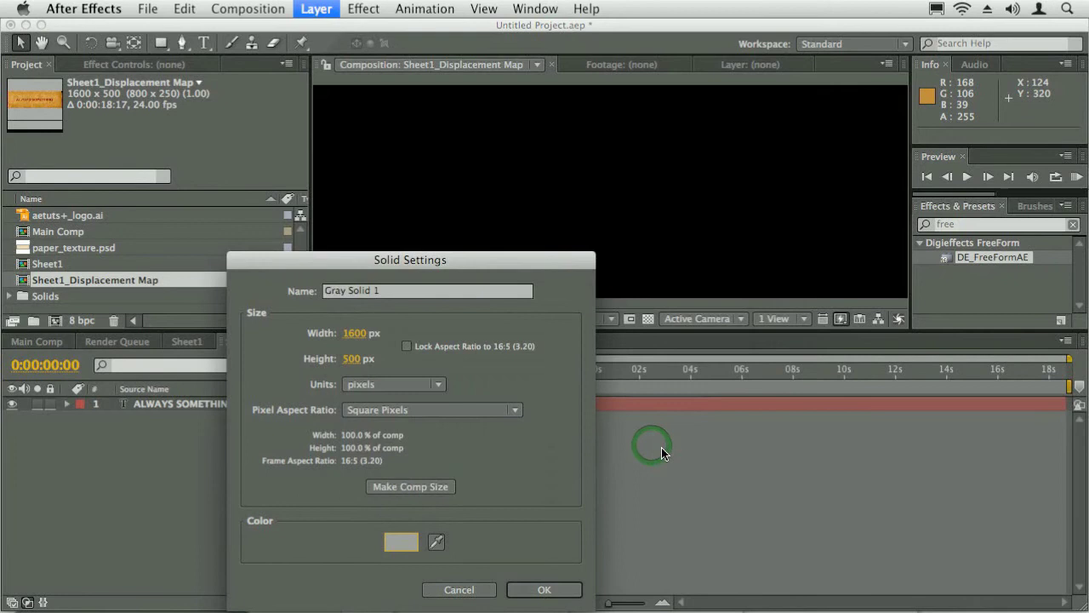
pyautogui.click(520, 589)
pyautogui.moveTo(157, 431); pyautogui.dragTo(157, 430)
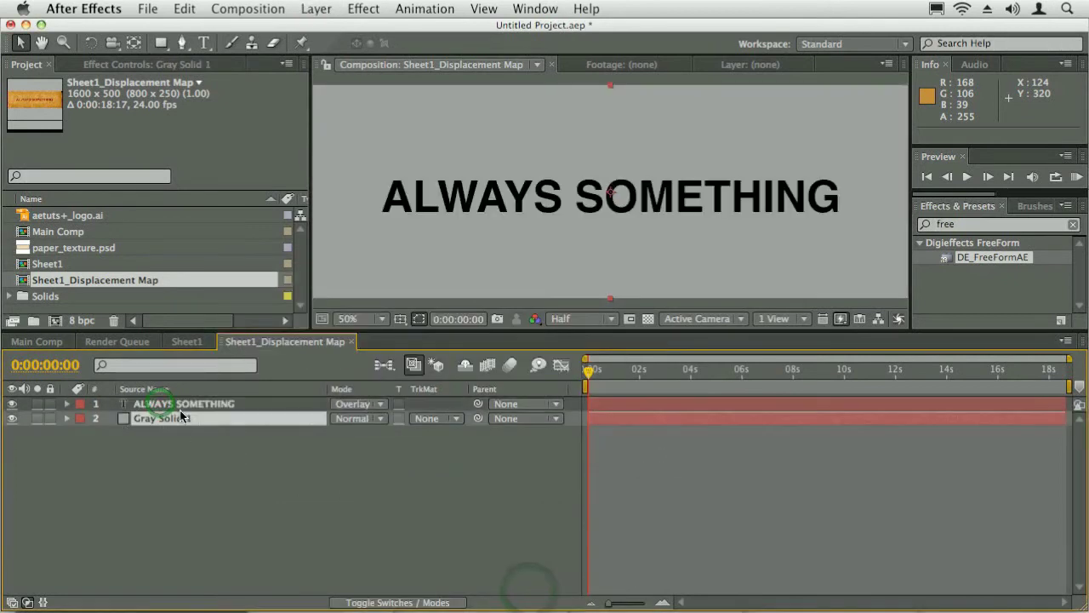
# - Set the fill colour of the ALWAYS SOMETHING text to white
pyautogui.click(175, 403)
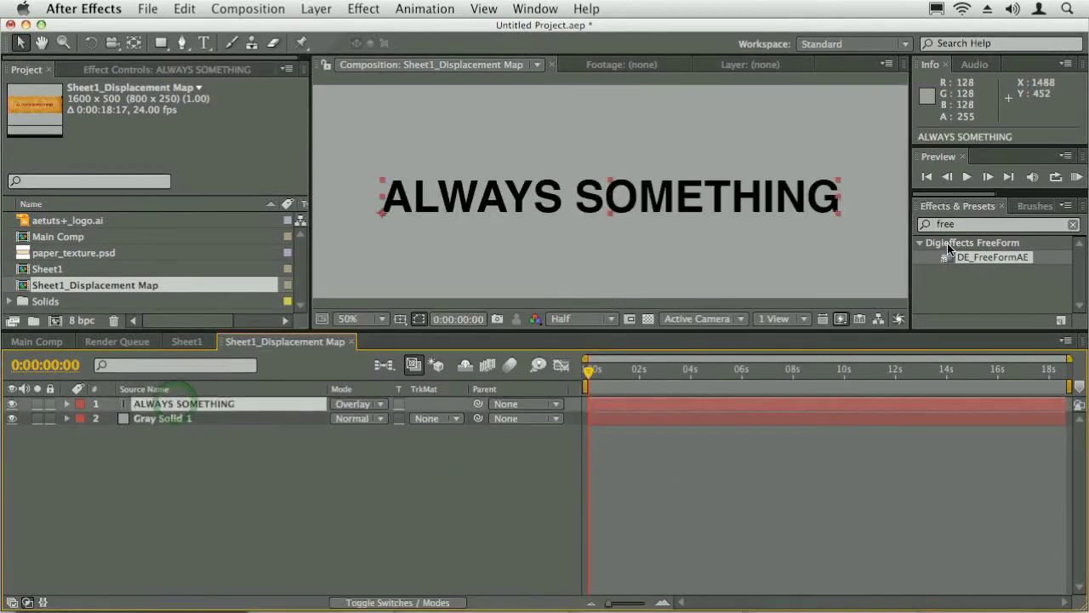
pyautogui.press('super+6')
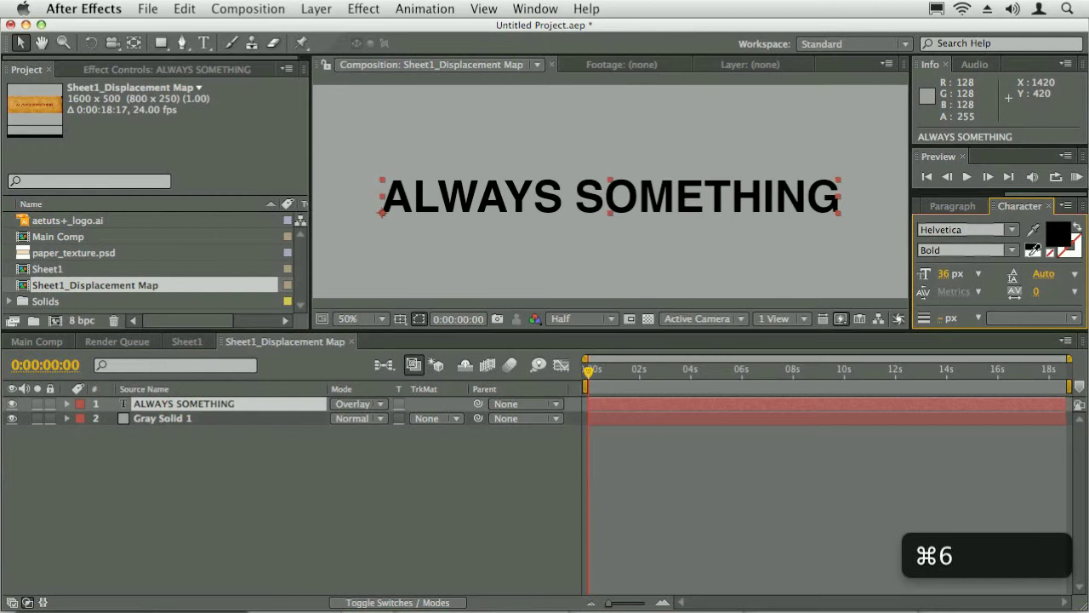
pyautogui.click(1032, 254)
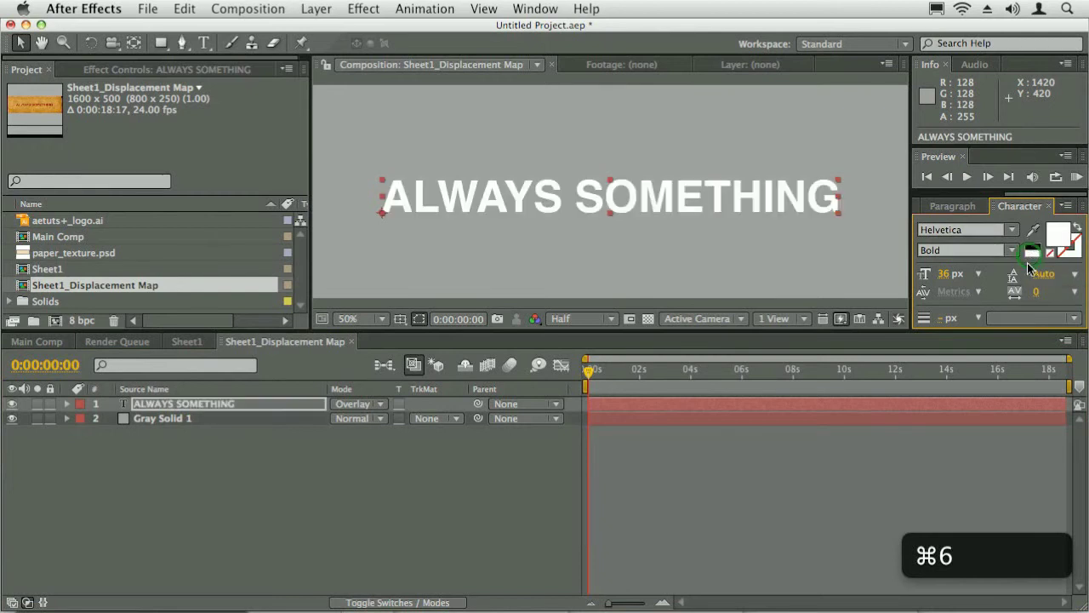
# - Return to Main Comp and check the Displace Layer choices of DE_FreeFormAE on Sheet1
pyautogui.click(187, 341)
pyautogui.click(30, 342)
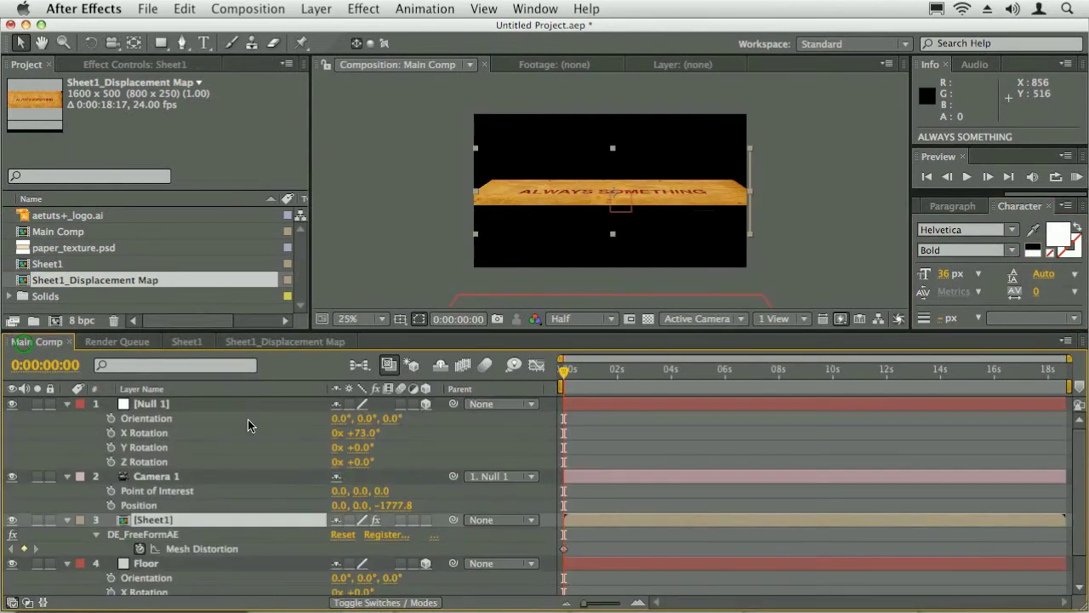
pyautogui.click(142, 534)
pyautogui.doubleClick(142, 533)
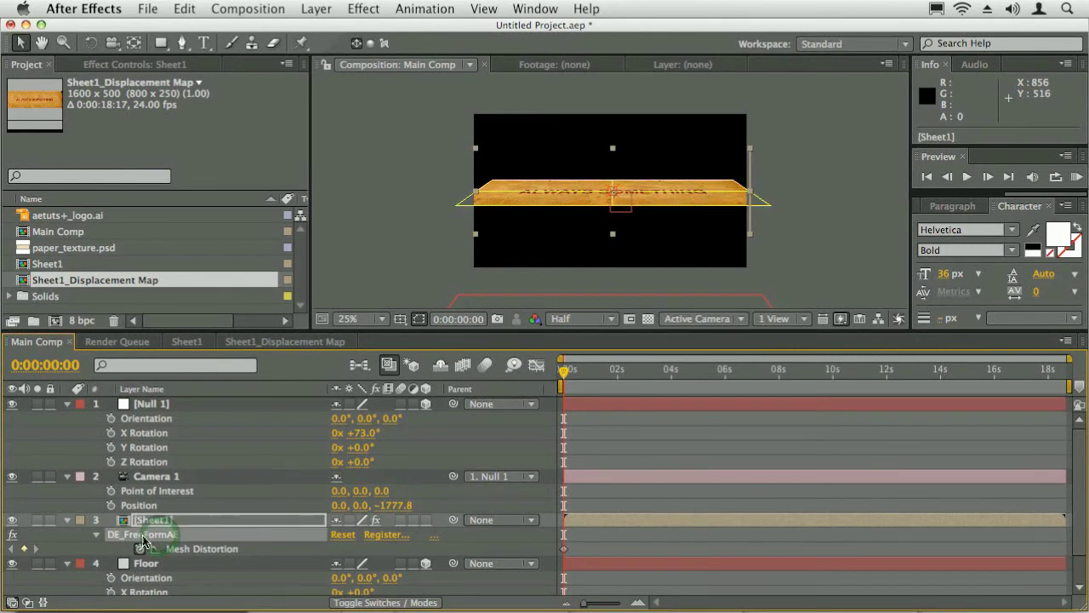
pyautogui.click(300, 205)
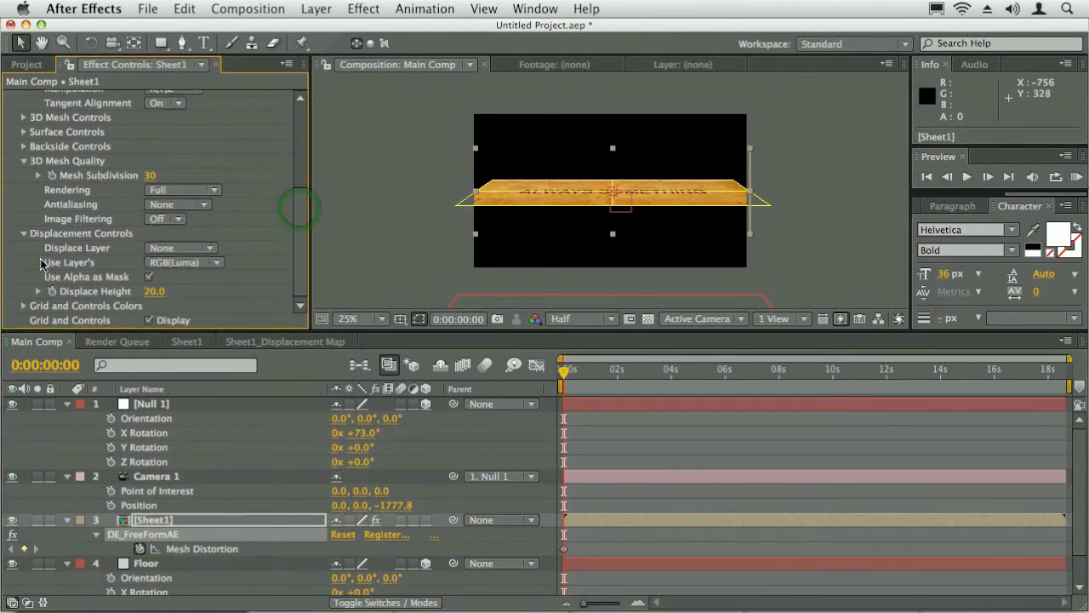
pyautogui.click(197, 252)
pyautogui.click(195, 247)
pyautogui.moveTo(304, 207); pyautogui.dragTo(298, 111)
# - Add the Sheet1_Displacement Map composition to Main Comp directly above Sheet1 and hide the new layer
pyautogui.click(27, 64)
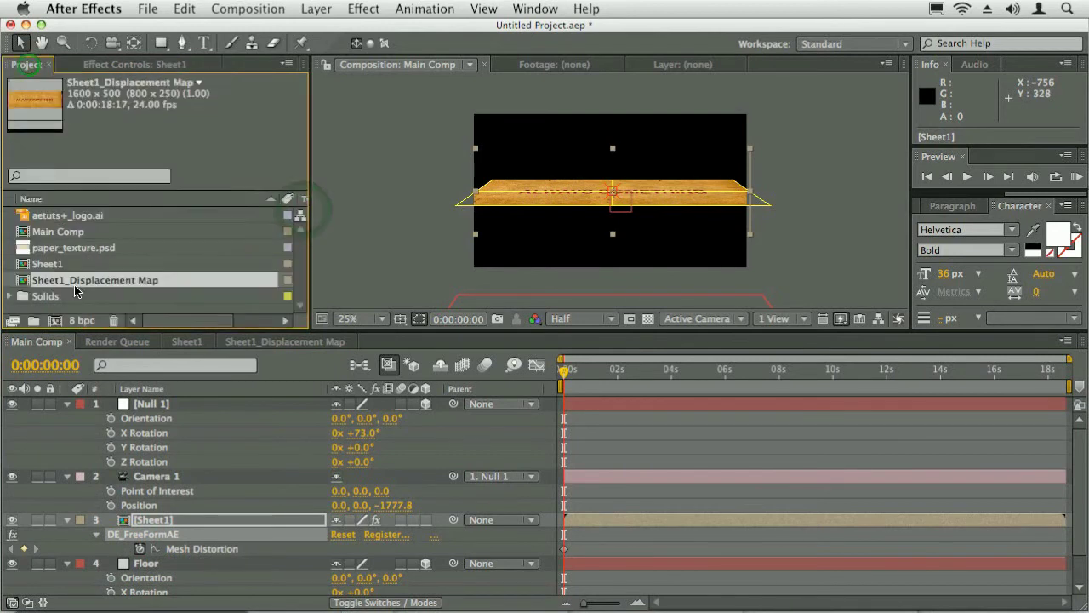
pyautogui.moveTo(68, 286); pyautogui.dragTo(12, 516)
pyautogui.click(12, 521)
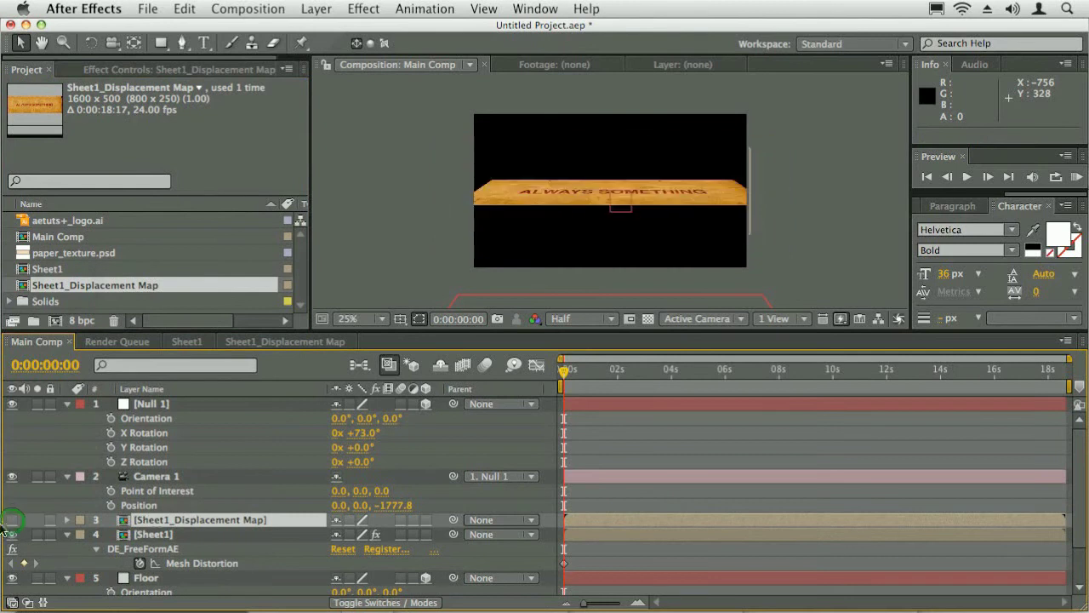
# - Set the Displace Layer of DE_FreeFormAE on Sheet1 to Sheet1_Displacement Map
pyautogui.click(156, 536)
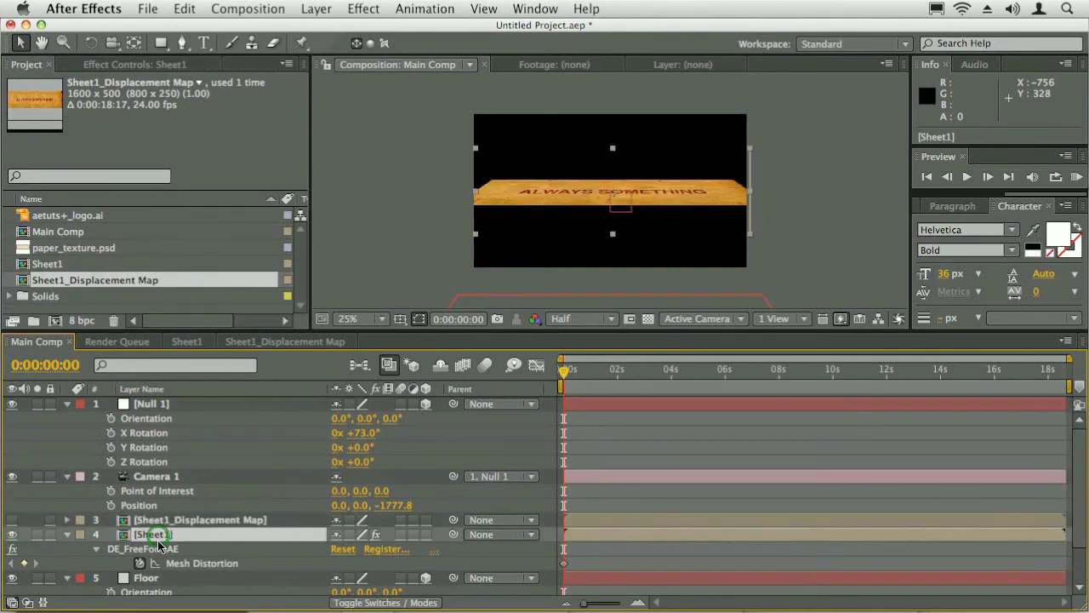
pyautogui.click(152, 549)
pyautogui.moveTo(300, 145); pyautogui.dragTo(298, 205)
pyautogui.click(195, 248)
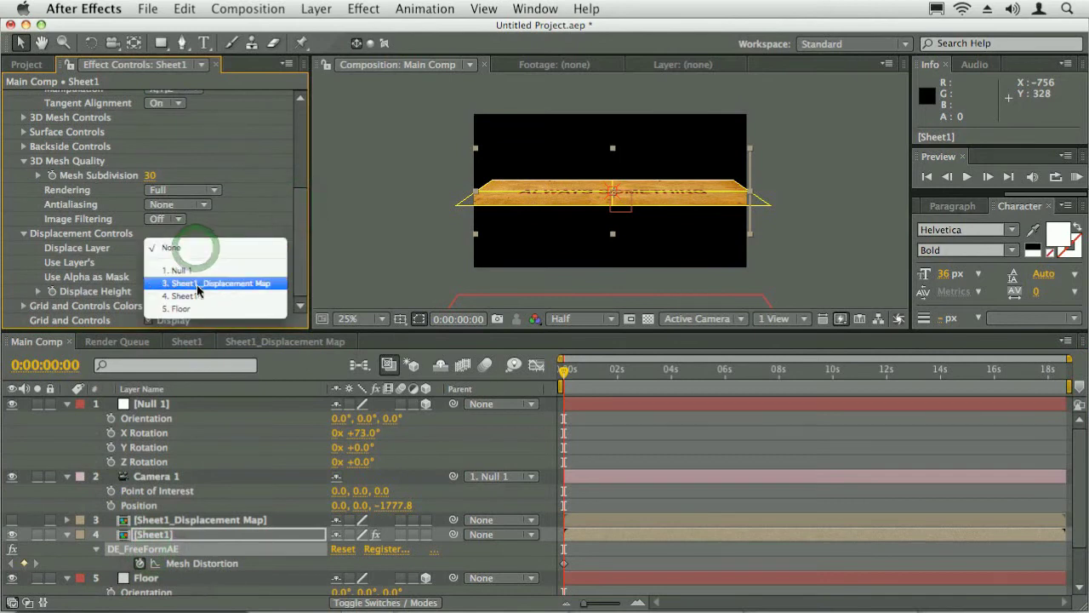
pyautogui.click(231, 283)
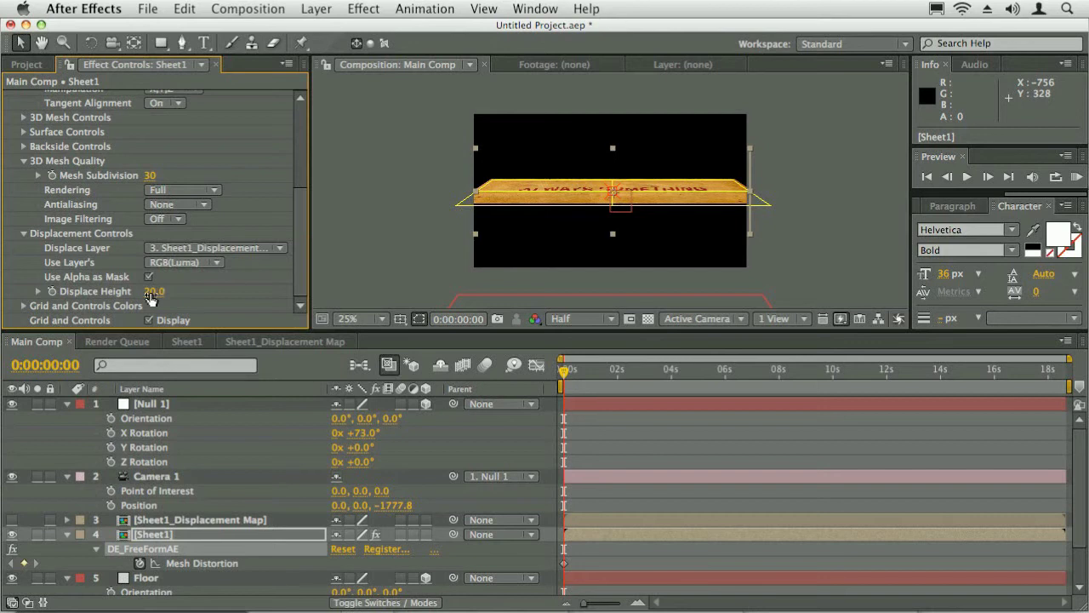
# - Raise the Displace Height of DE_FreeFormAE on Sheet1 to about 90
pyautogui.moveTo(150, 291); pyautogui.dragTo(421, 311)
pyautogui.moveTo(156, 291)
pyautogui.mouseDown()
pyautogui.moveTo(170, 293)
pyautogui.moveTo(140, 289)
pyautogui.moveTo(156, 292)
pyautogui.mouseUp()
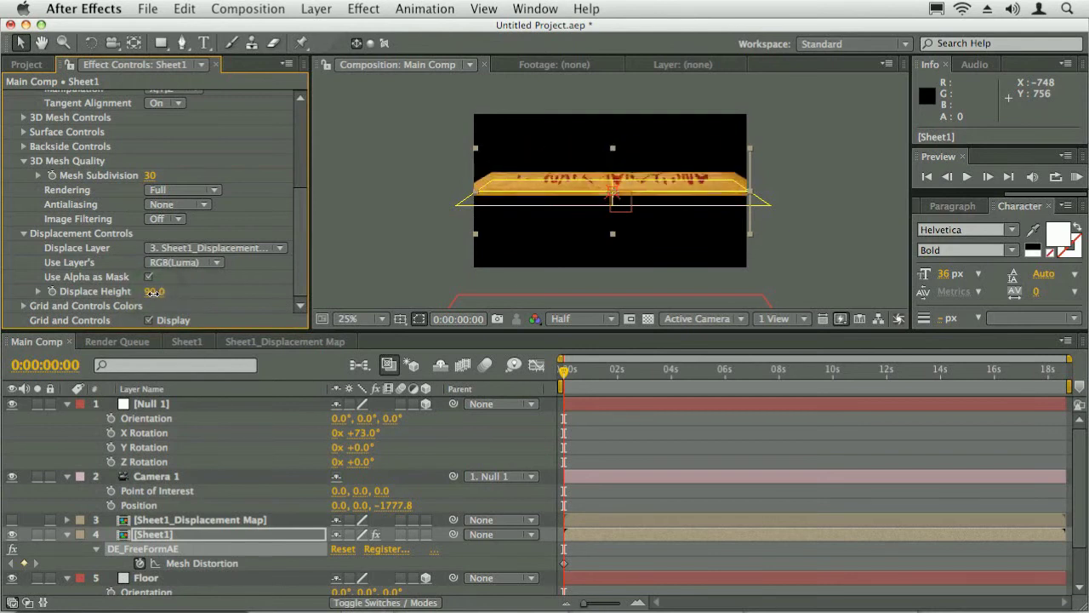
# - Change the colour of the gray background solid in Sheet1_Displacement Map to black
pyautogui.click(266, 342)
pyautogui.click(189, 420)
pyautogui.press('shift+super+y')
pyautogui.click(527, 409)
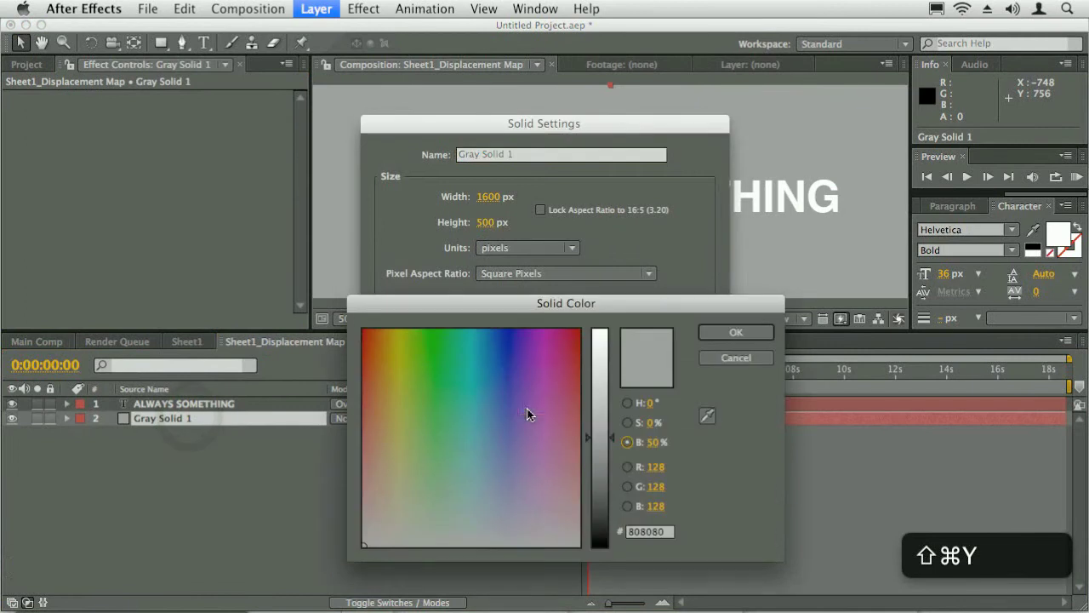
pyautogui.click(601, 543)
pyautogui.click(736, 332)
pyautogui.click(673, 496)
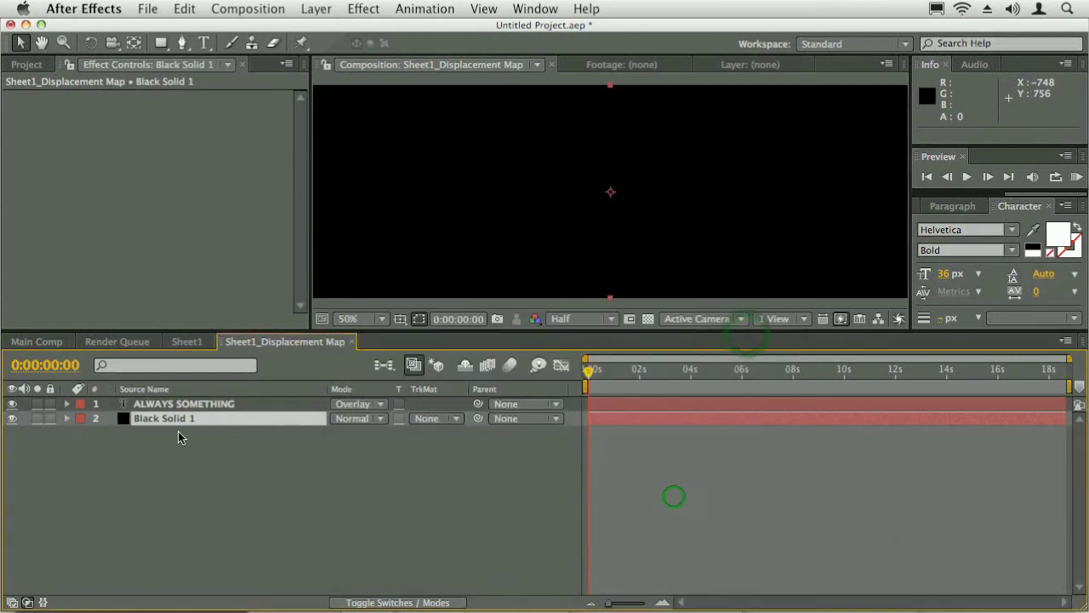
# - Set the blending mode of the ALWAYS SOMETHING text layer to Normal
pyautogui.click(180, 406)
pyautogui.click(304, 474)
pyautogui.click(362, 405)
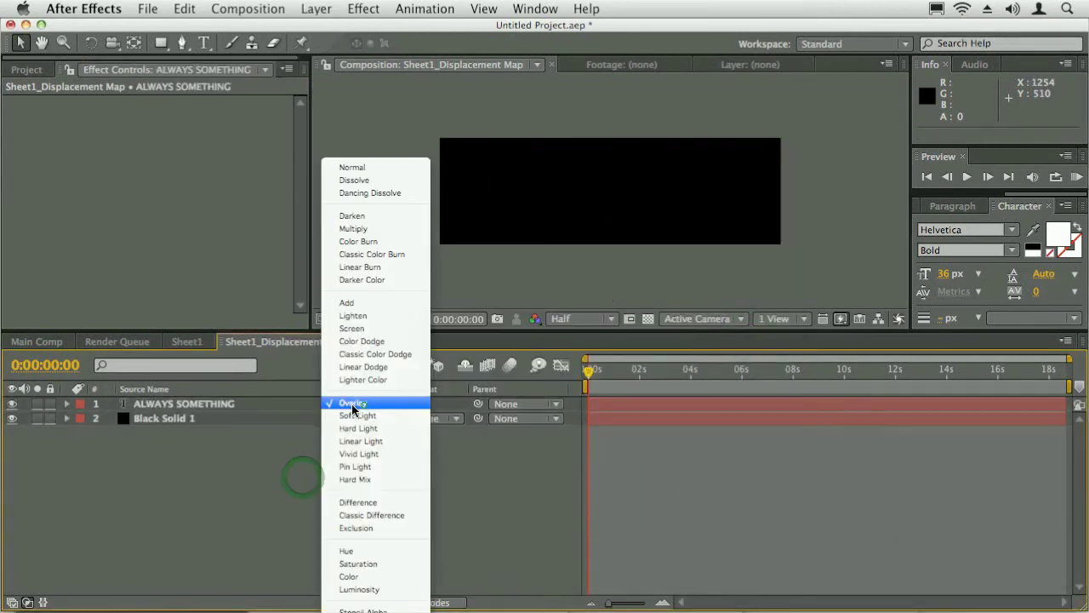
pyautogui.click(352, 168)
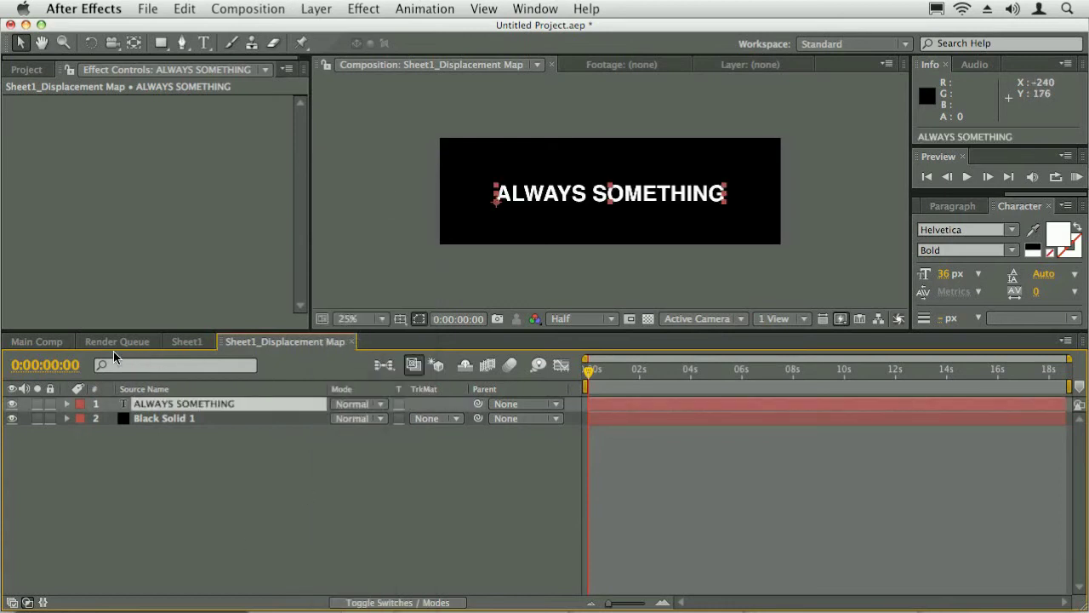
# - Return to Main Comp and try a Displace Height of 270 on Sheet1 before resetting it to 0
pyautogui.click(37, 341)
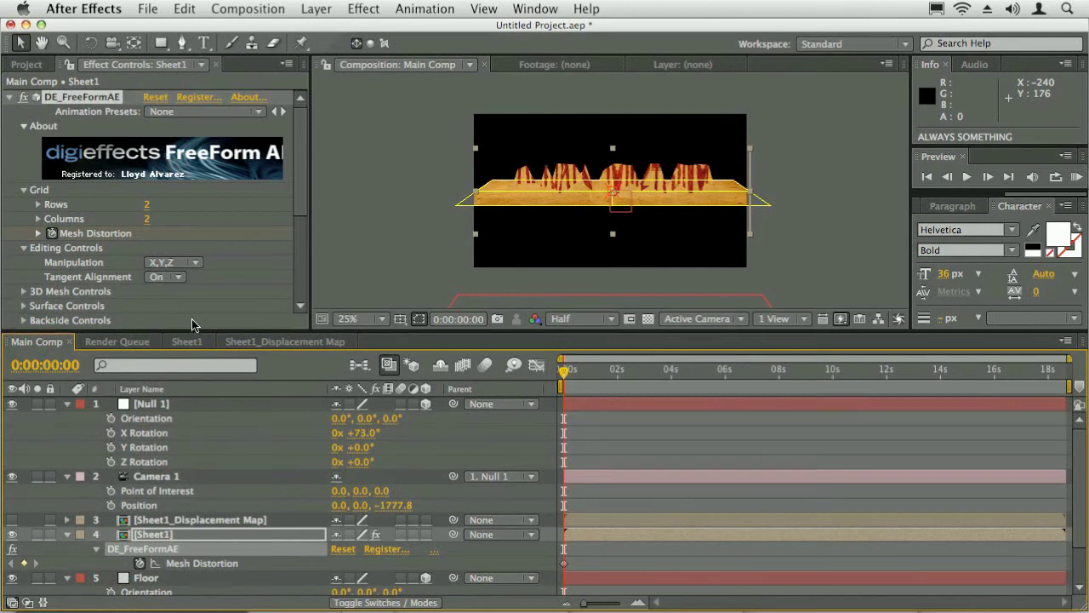
pyautogui.moveTo(300, 153); pyautogui.dragTo(302, 201)
pyautogui.moveTo(152, 291); pyautogui.dragTo(132, 308)
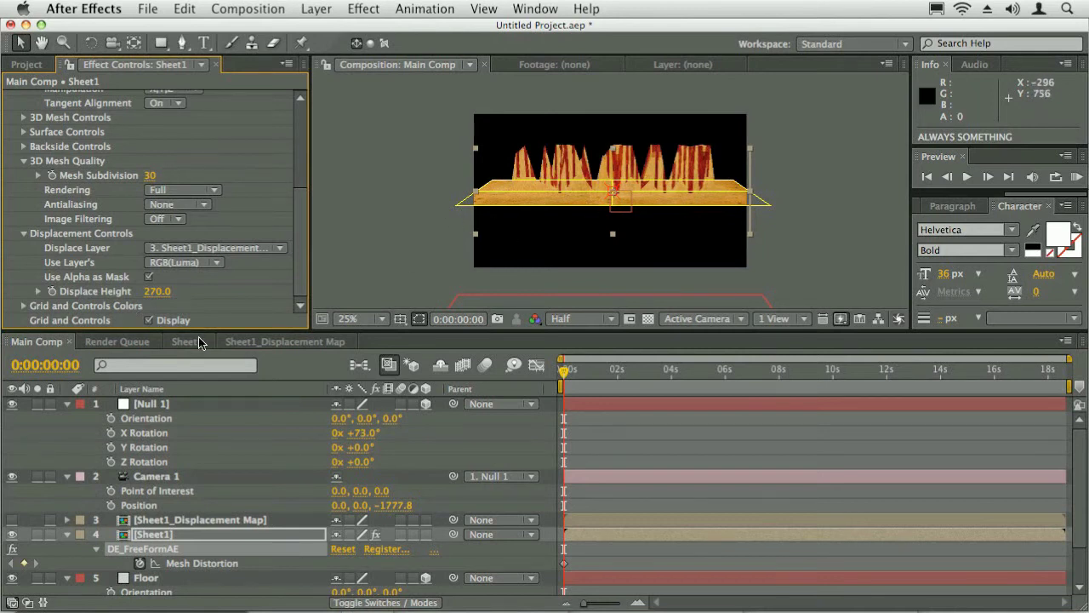
pyautogui.moveTo(158, 295)
pyautogui.mouseDown()
pyautogui.moveTo(127, 294)
pyautogui.moveTo(153, 292)
pyautogui.mouseUp()
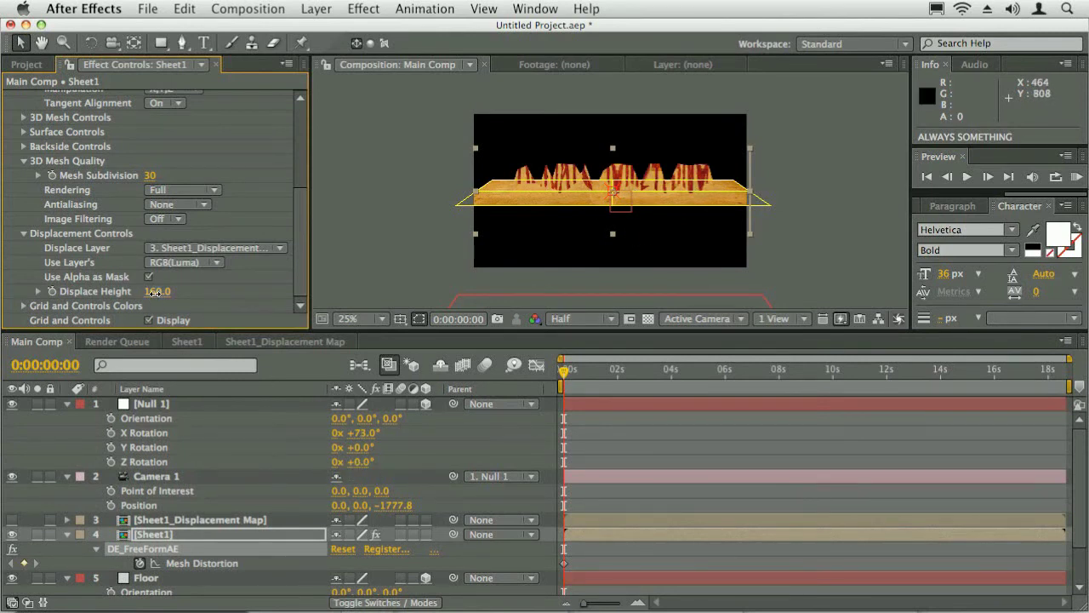
pyautogui.write('0')
pyautogui.press('Return')
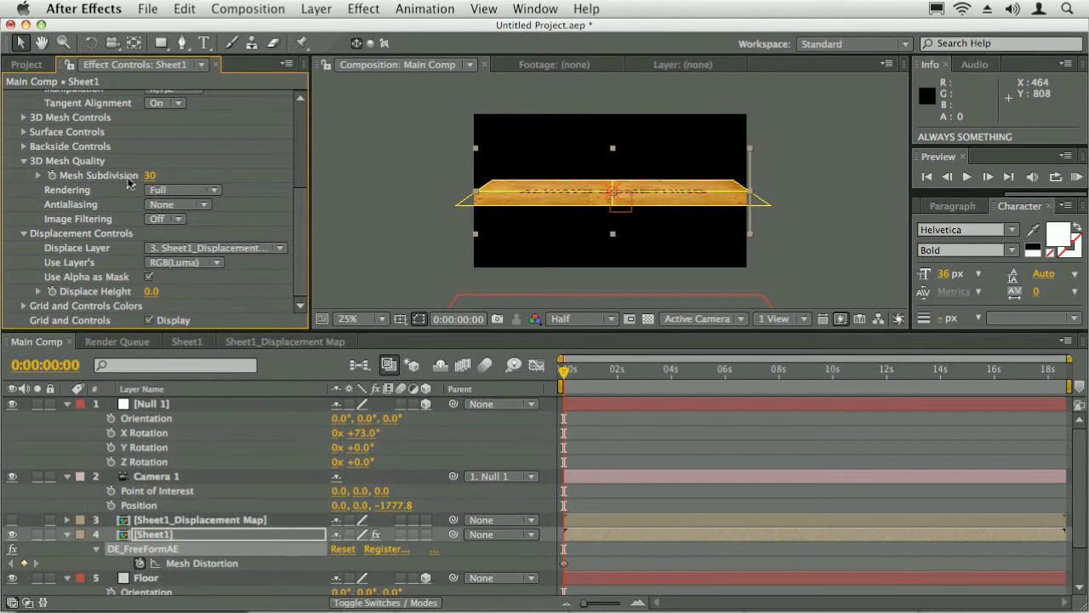
# - Set the Displace Height on Sheet1 to 90 and the Mesh Subdivision to 300
pyautogui.moveTo(151, 292)
pyautogui.mouseDown()
pyautogui.moveTo(183, 291)
pyautogui.moveTo(166, 289)
pyautogui.mouseUp()
pyautogui.click(162, 177)
pyautogui.write('300')
pyautogui.press('Return')
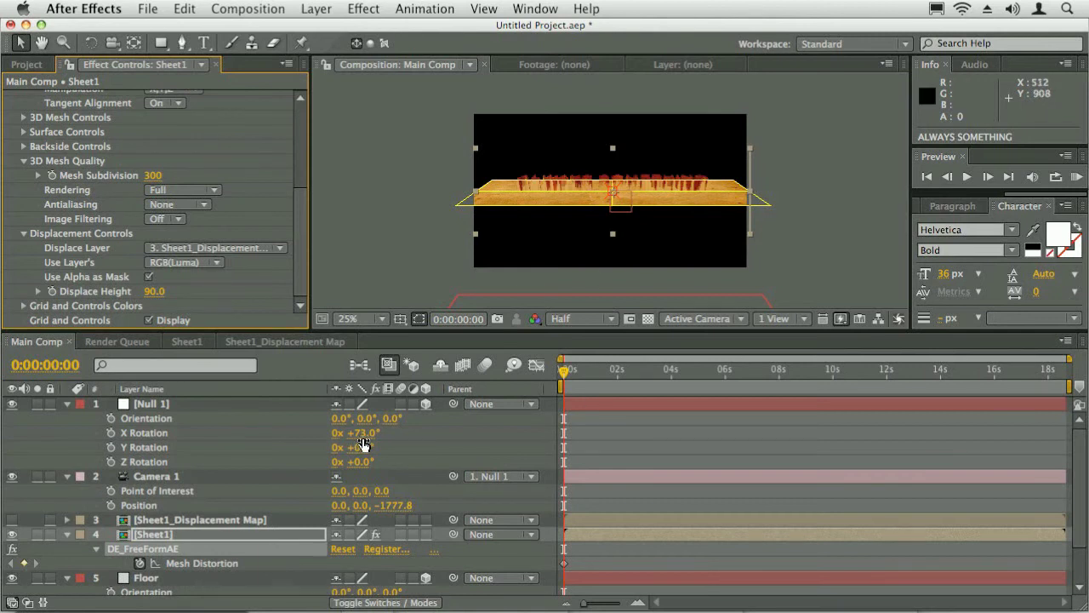
# - Set the Y Rotation of Null 1 to 6° and the Mesh Subdivision of Sheet1 to 30
pyautogui.moveTo(363, 453); pyautogui.dragTo(372, 455)
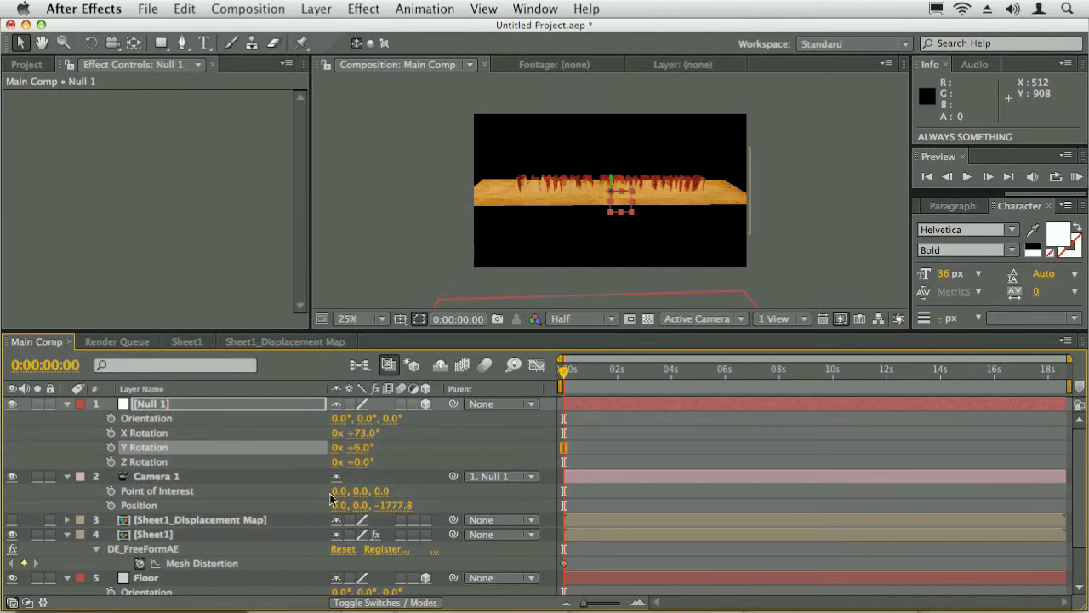
pyautogui.click(172, 549)
pyautogui.click(303, 221)
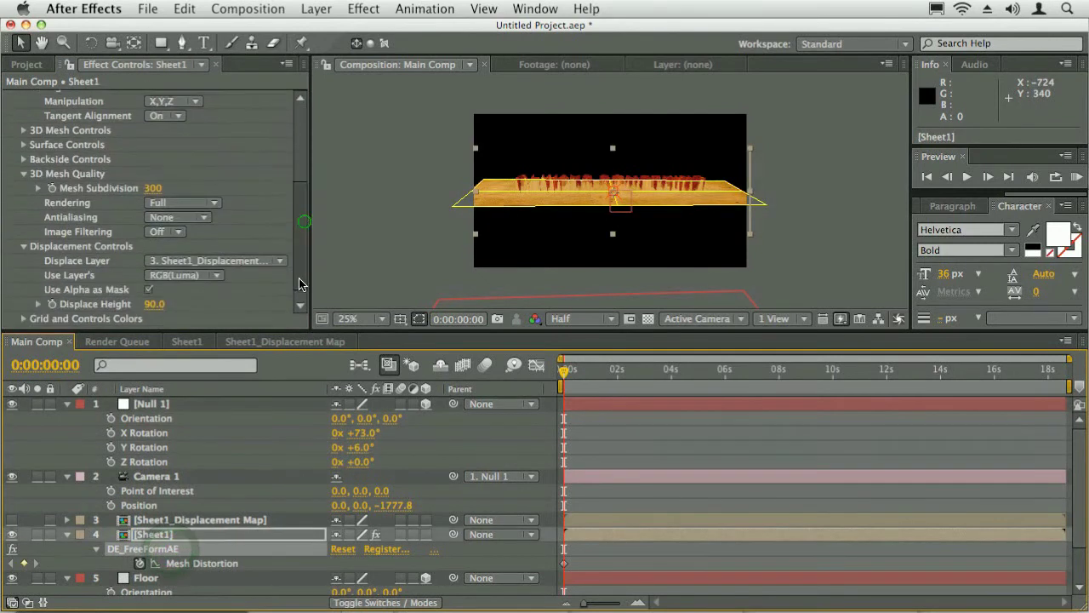
pyautogui.click(152, 178)
pyautogui.write('30')
pyautogui.press('Return')
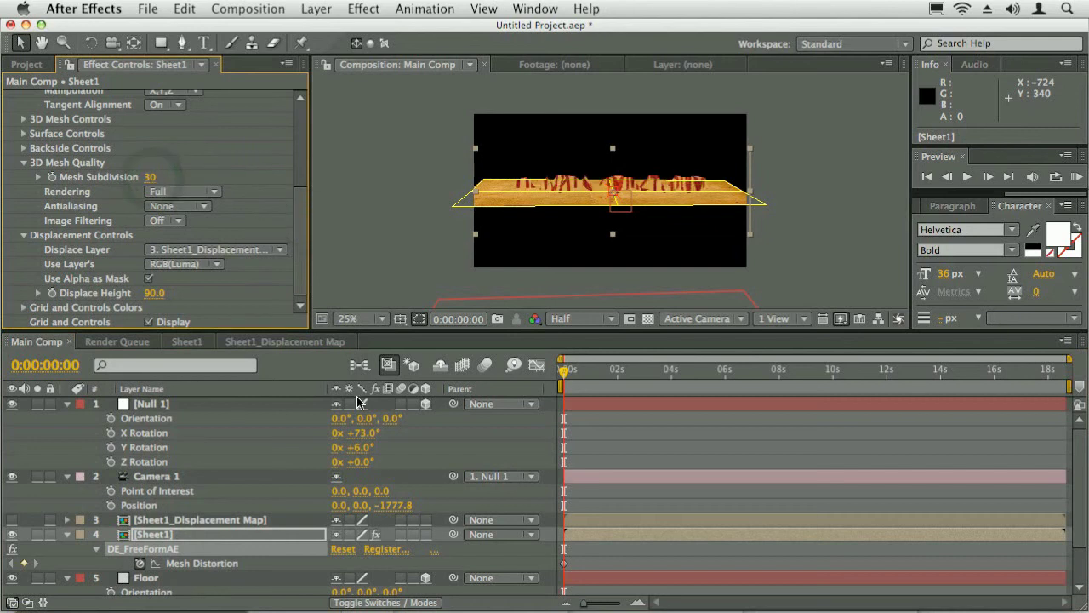
# - Reframe the camera with Null 1 at X Rotation 50°, Y Rotation 41° and Position 1210, -51, 254
pyautogui.moveTo(360, 447); pyautogui.dragTo(371, 417)
pyautogui.click(195, 405)
pyautogui.hotkey('shift', 'p')
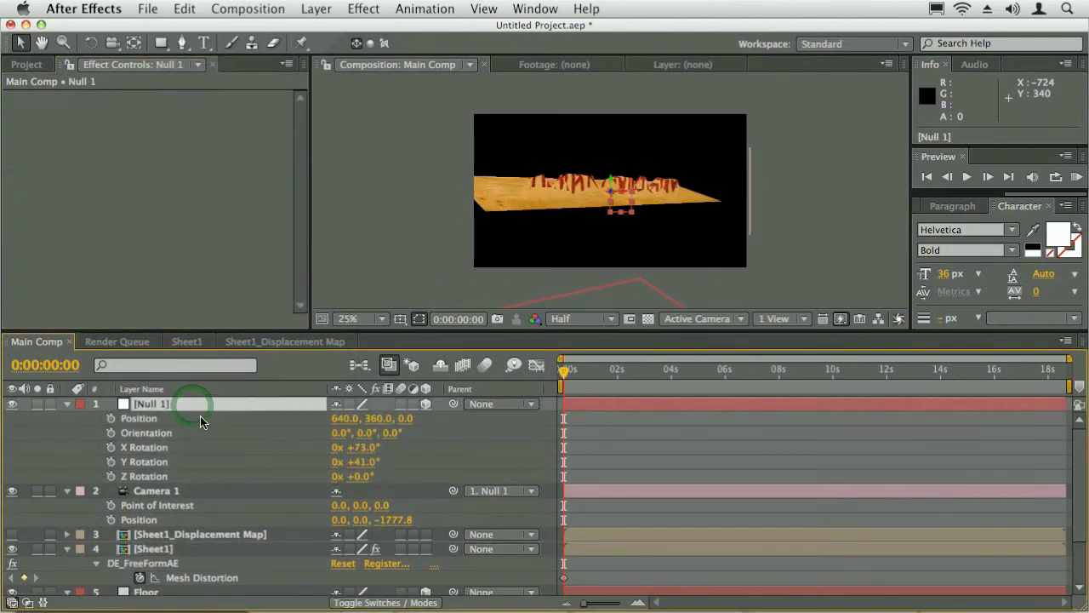
pyautogui.moveTo(381, 418); pyautogui.dragTo(611, 425)
pyautogui.moveTo(350, 447); pyautogui.dragTo(617, 401)
pyautogui.moveTo(410, 415); pyautogui.dragTo(263, 406)
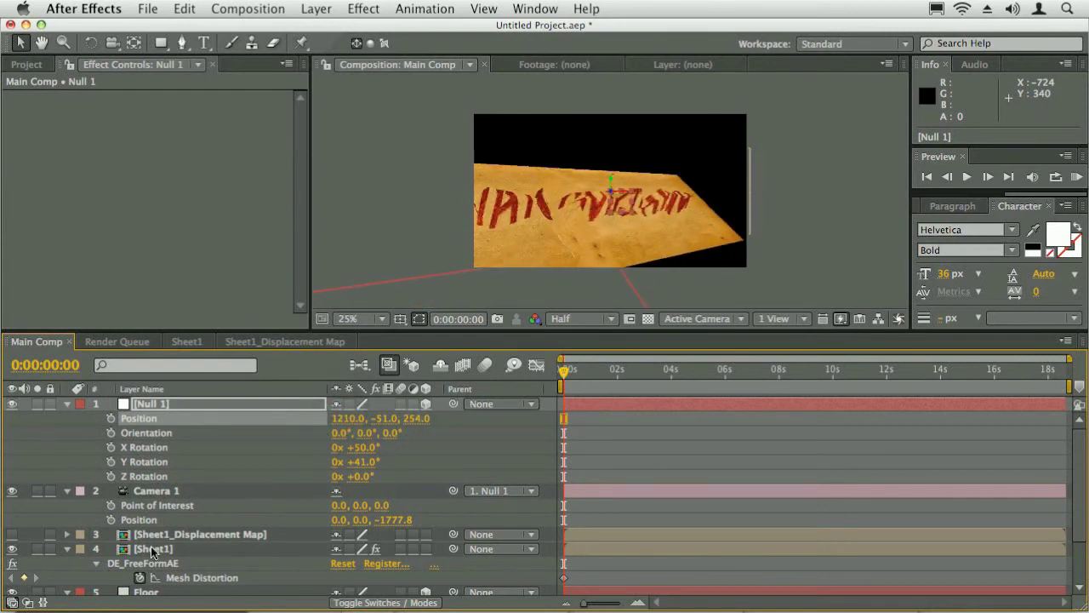
# - Set the Mesh Subdivision of DE_FreeFormAE on Sheet1 to 500 and the Displace Height to 5
pyautogui.click(153, 549)
pyautogui.moveTo(300, 128); pyautogui.dragTo(291, 344)
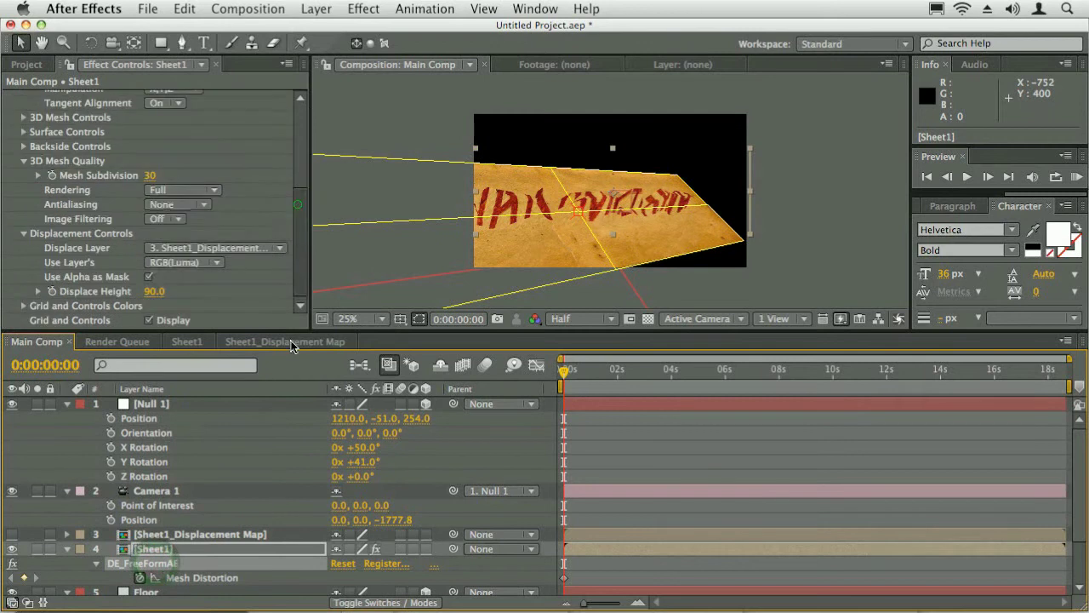
pyautogui.click(151, 176)
pyautogui.write('500')
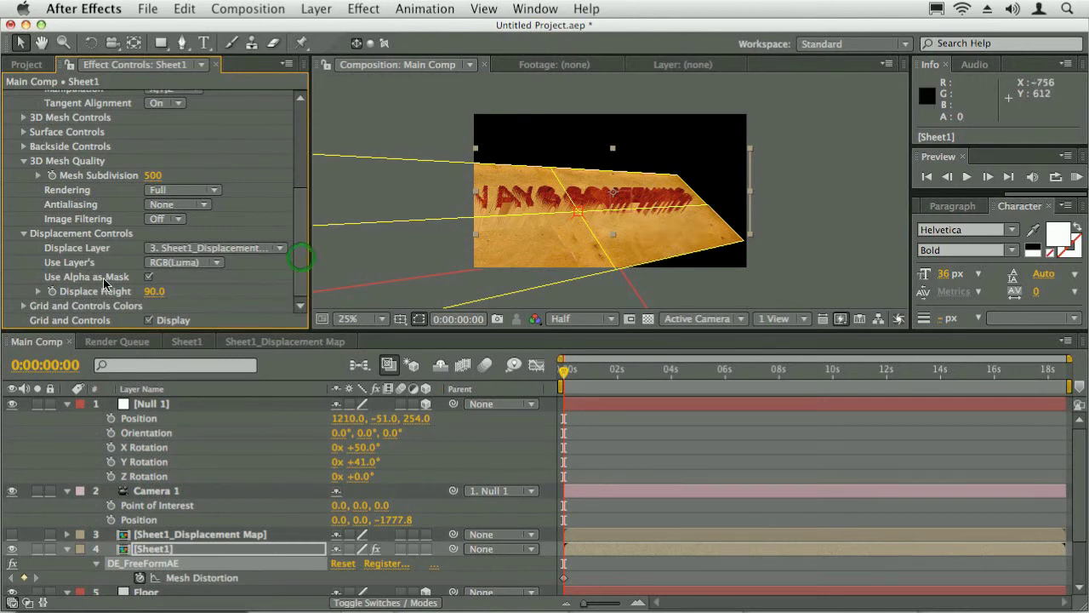
pyautogui.click(154, 291)
pyautogui.write('5')
pyautogui.press('Return')
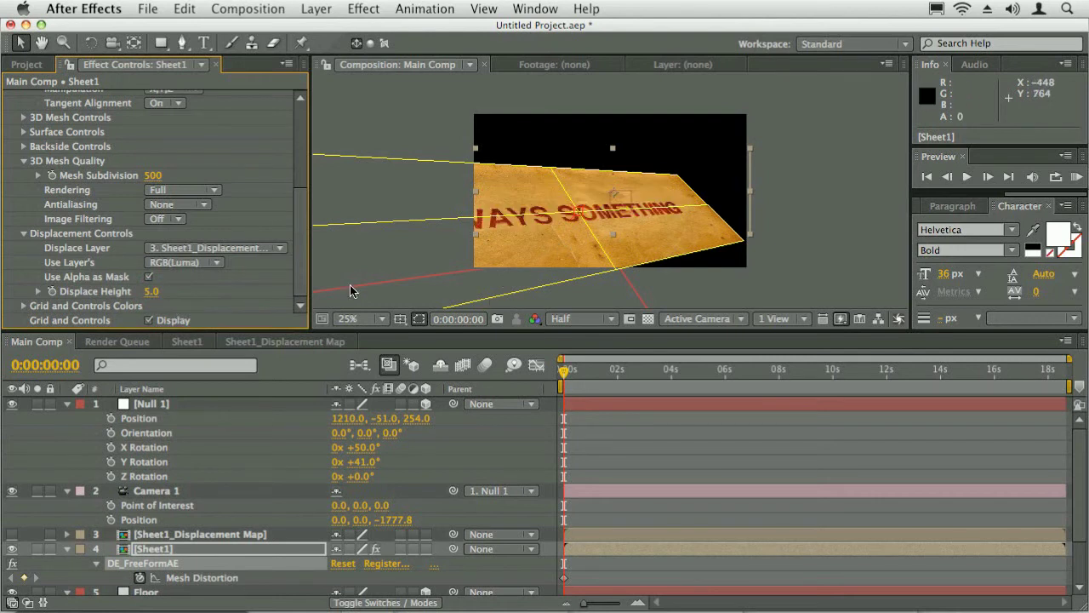
# - Set the Mesh Subdivision of Sheet1 to 30 and adjust Null 1 to X Rotation 71° and Position 1210, -550, 254
pyautogui.click(151, 175)
pyautogui.write('30')
pyautogui.press('Return')
pyautogui.moveTo(364, 453); pyautogui.dragTo(47, 438)
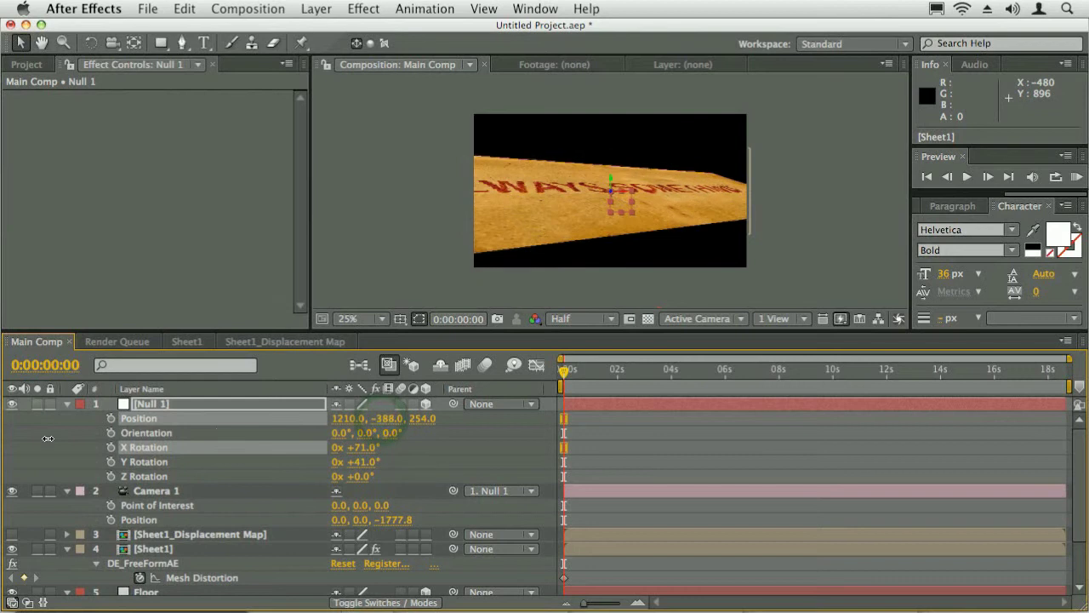
pyautogui.moveTo(368, 420); pyautogui.dragTo(280, 425)
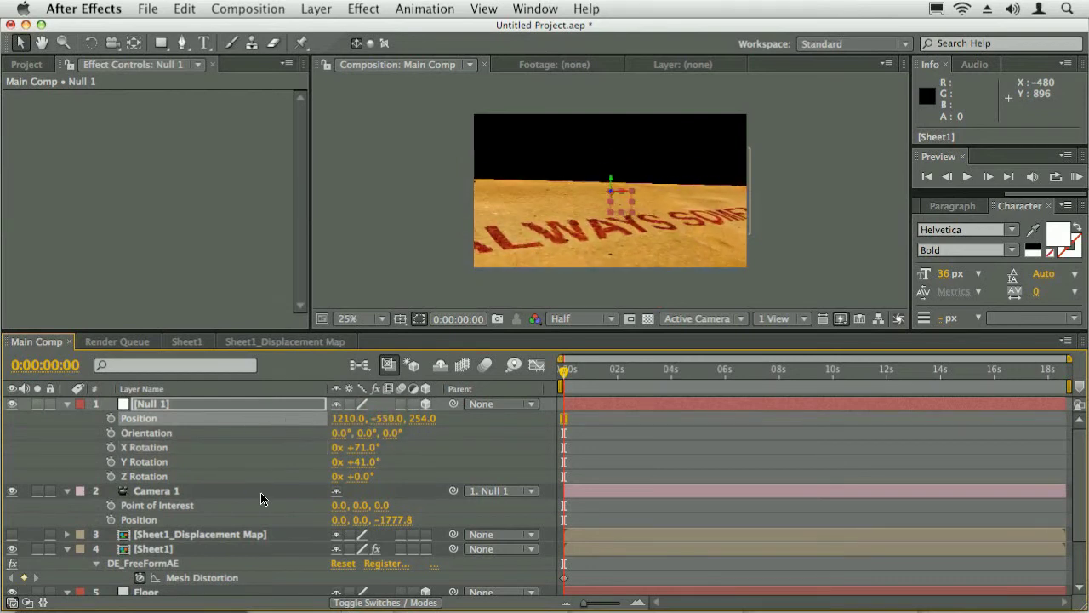
# - Raise the Mesh Subdivision of DE_FreeFormAE on Sheet1 to 500
pyautogui.click(153, 549)
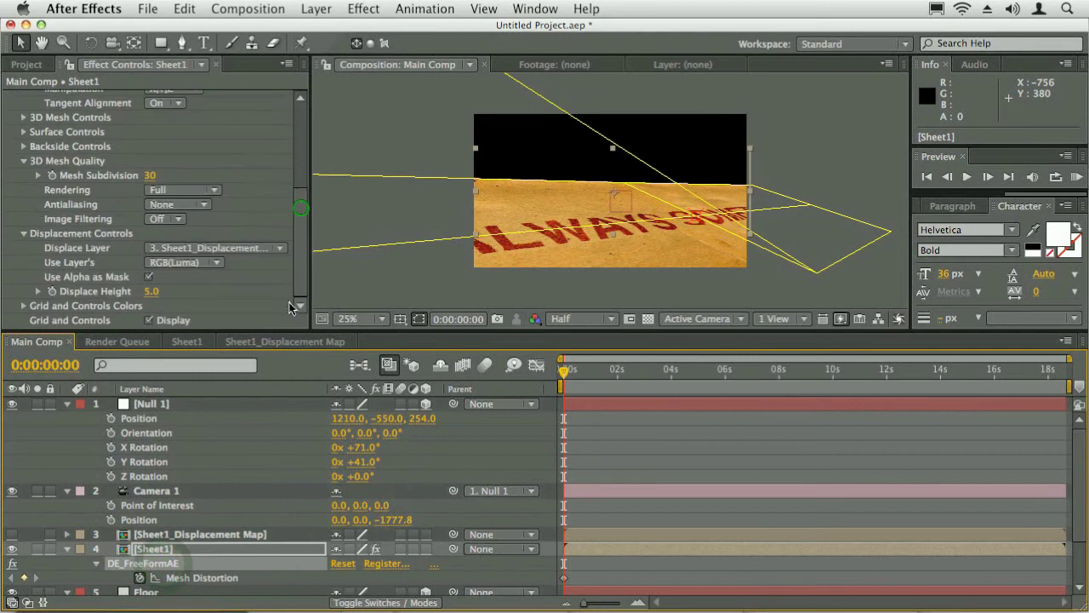
pyautogui.click(151, 176)
pyautogui.write('500')
pyautogui.press('Return')
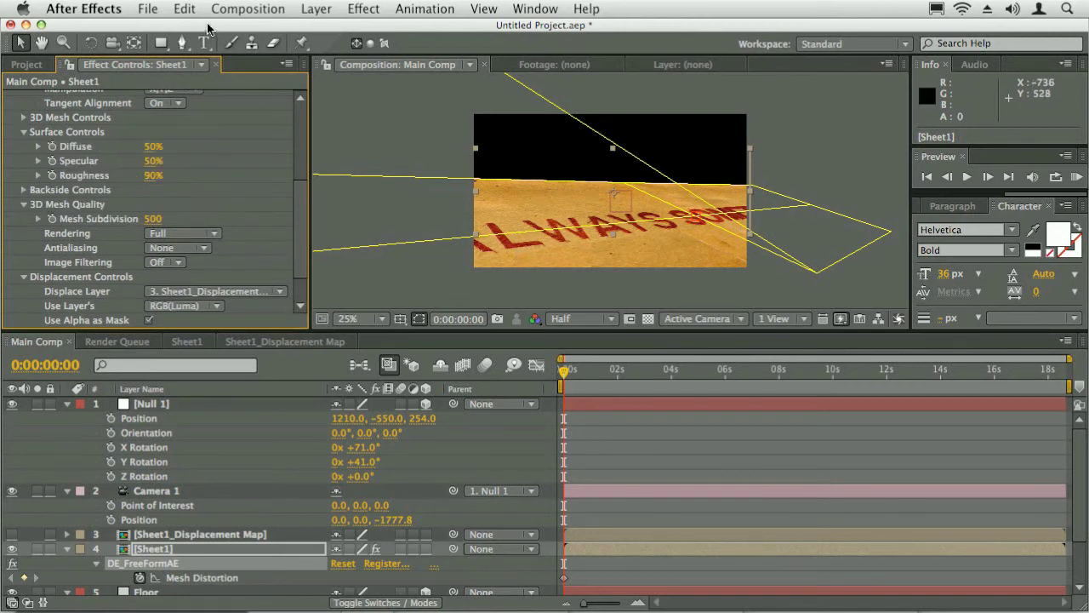
# - Add a new light to Main Comp, choosing its light type and adjusting its intensity
pyautogui.click(316, 8)
pyautogui.moveTo(408, 29)
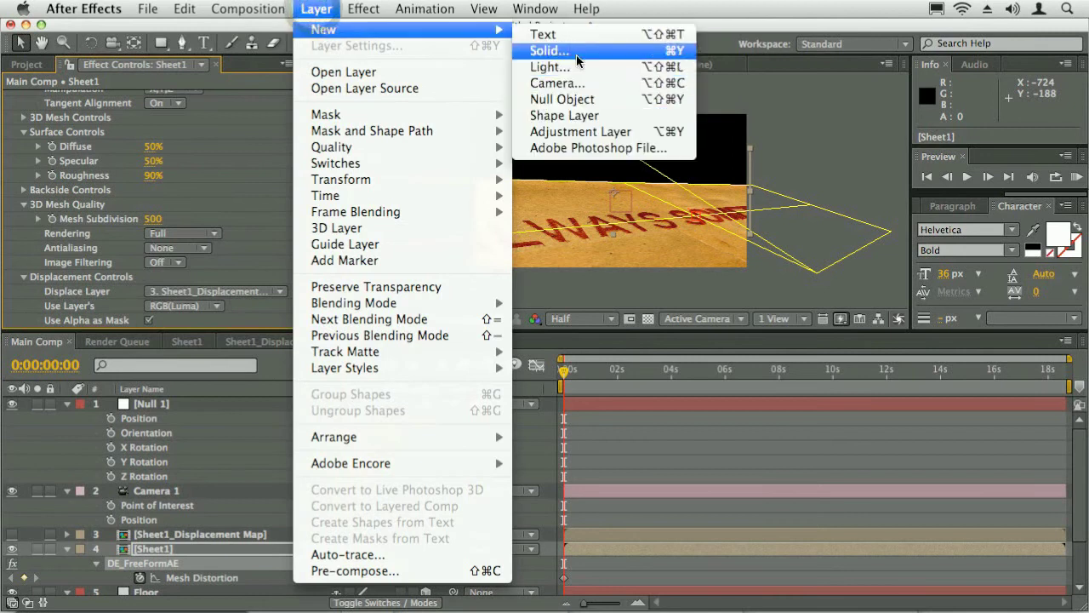
pyautogui.click(550, 66)
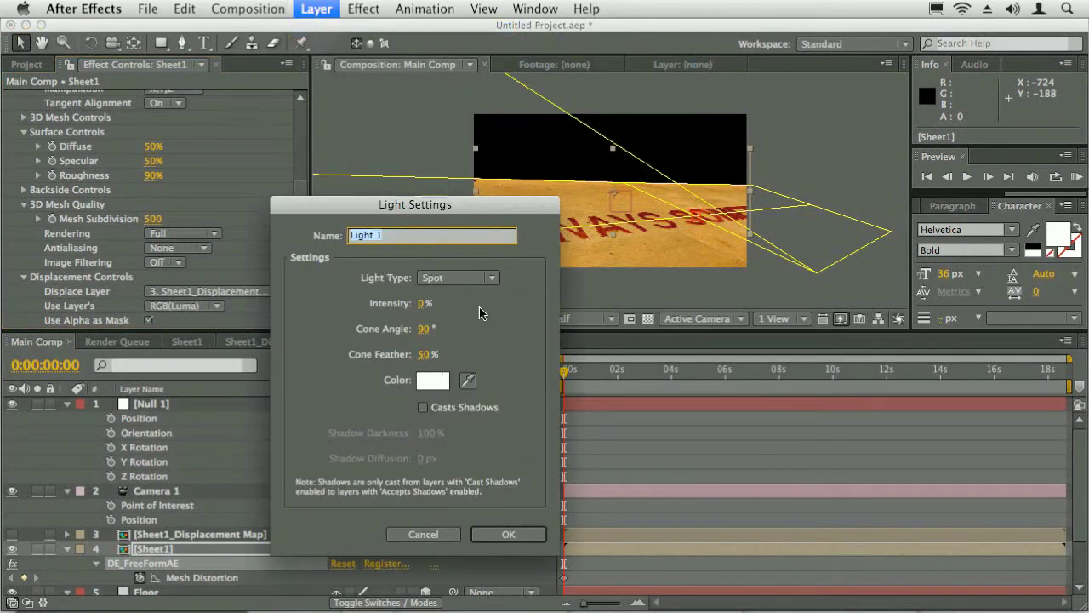
pyautogui.click(477, 278)
pyautogui.click(455, 326)
pyautogui.click(419, 304)
pyautogui.press('Return')
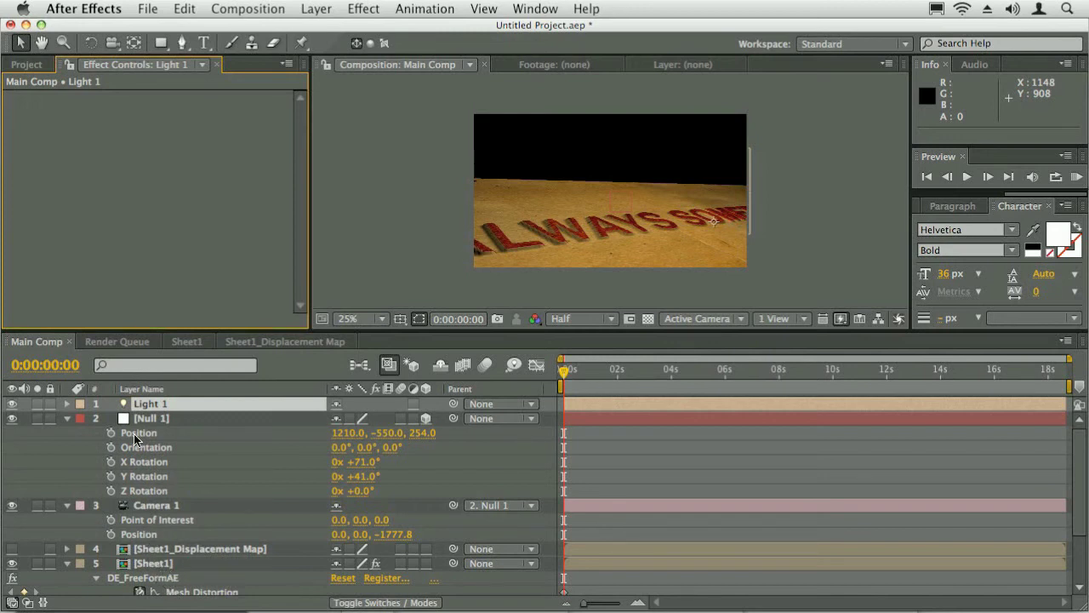
# - Lower the Mesh Subdivision of DE_FreeFormAE on Sheet1 to 30
pyautogui.click(141, 578)
pyautogui.click(297, 195)
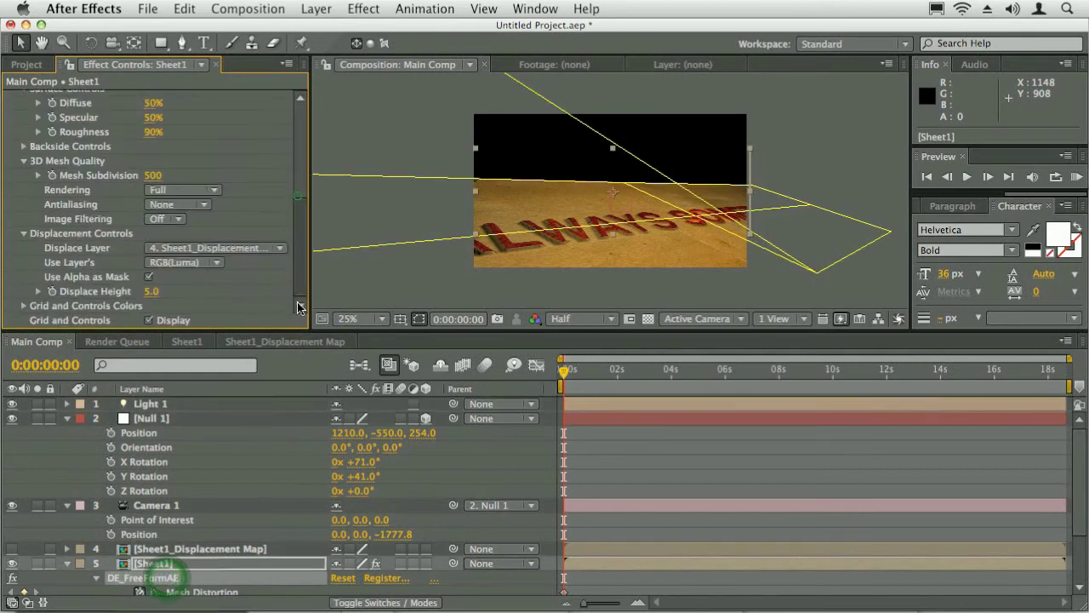
pyautogui.click(153, 174)
pyautogui.write('30')
pyautogui.press('Return')
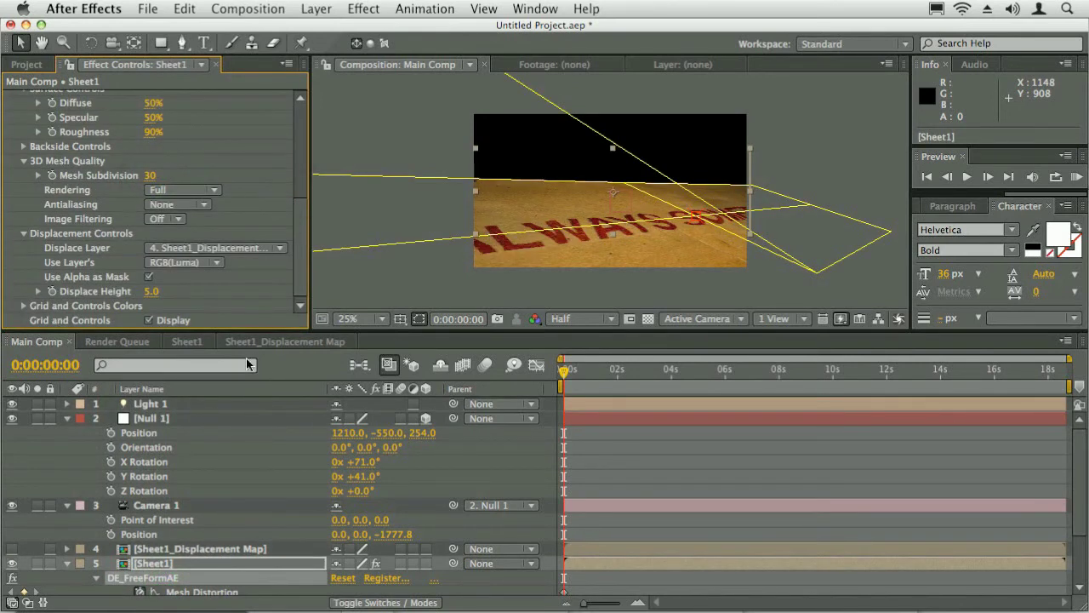
# - In Sheet1_Displacement Map, hide the ALWAYS SOMETHING text and apply Fractal Noise to Black Solid 1
pyautogui.click(264, 341)
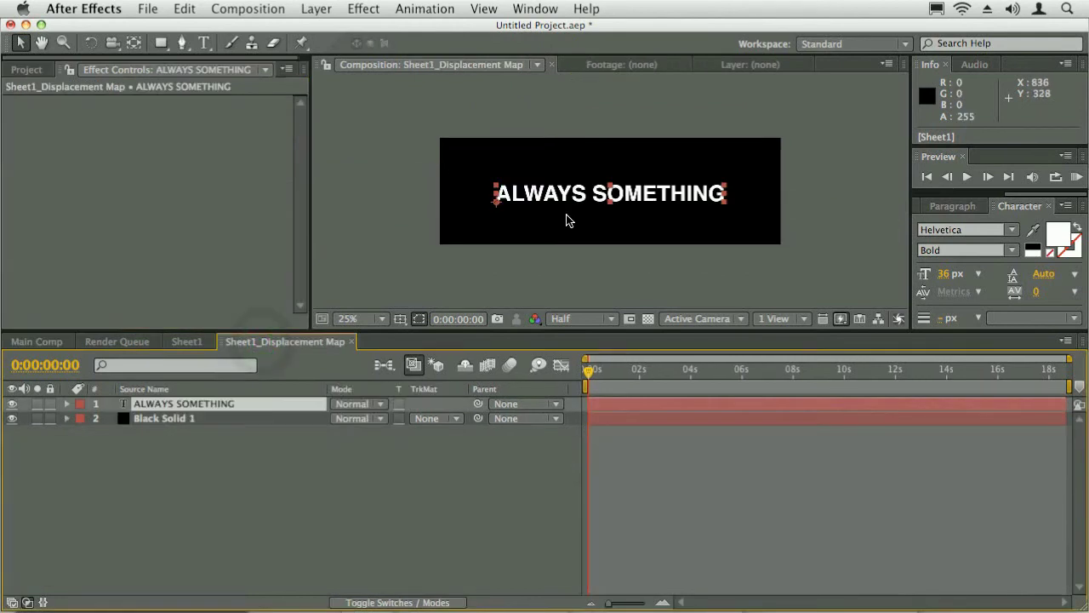
pyautogui.click(12, 404)
pyautogui.click(168, 419)
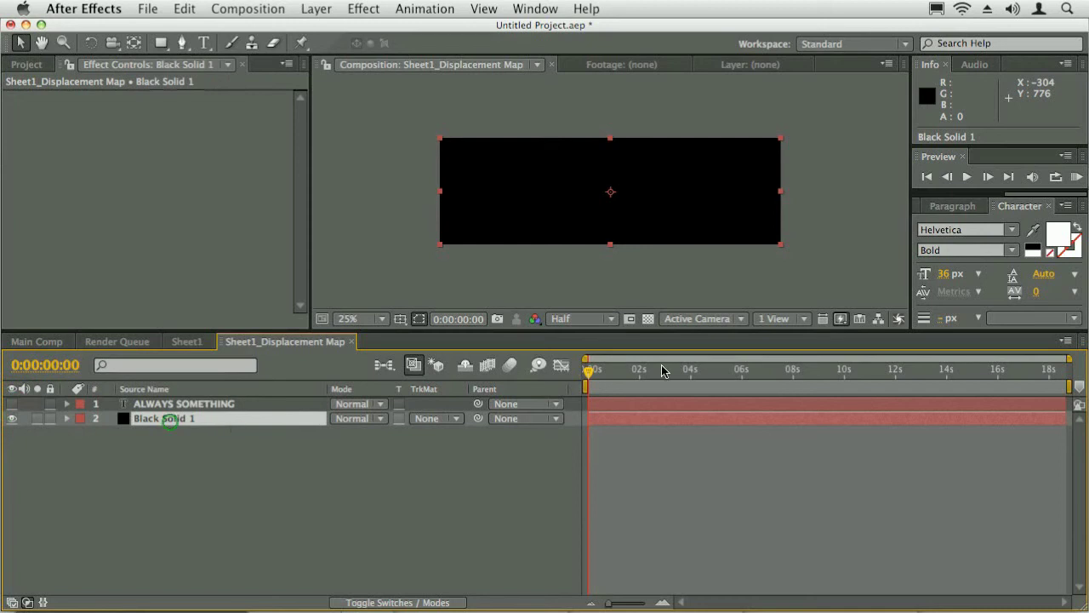
pyautogui.press('super+5')
pyautogui.doubleClick(966, 226)
pyautogui.write('fractal noi')
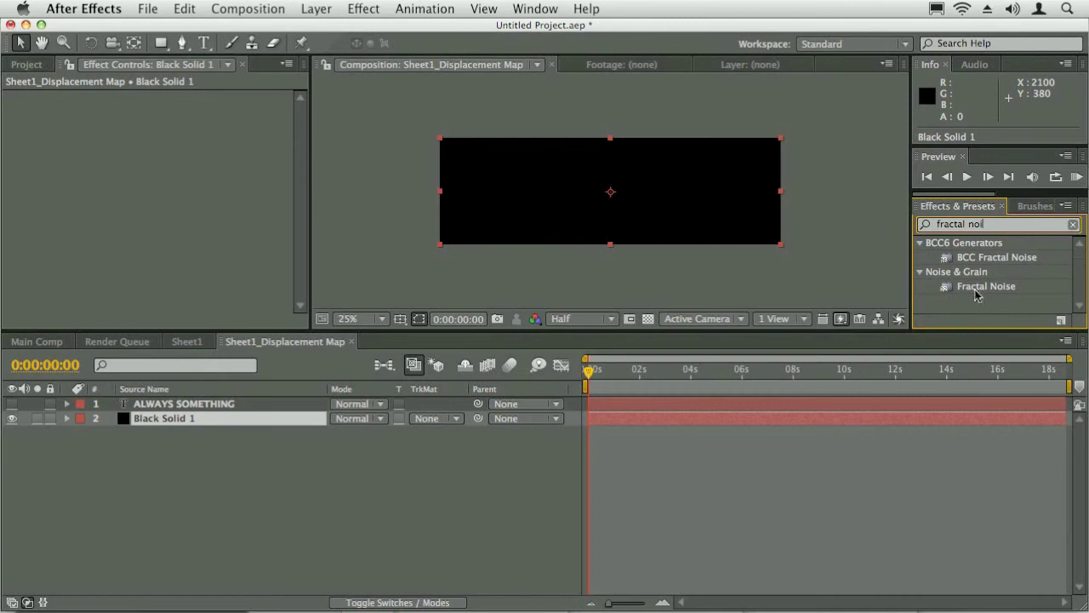
pyautogui.doubleClick(971, 290)
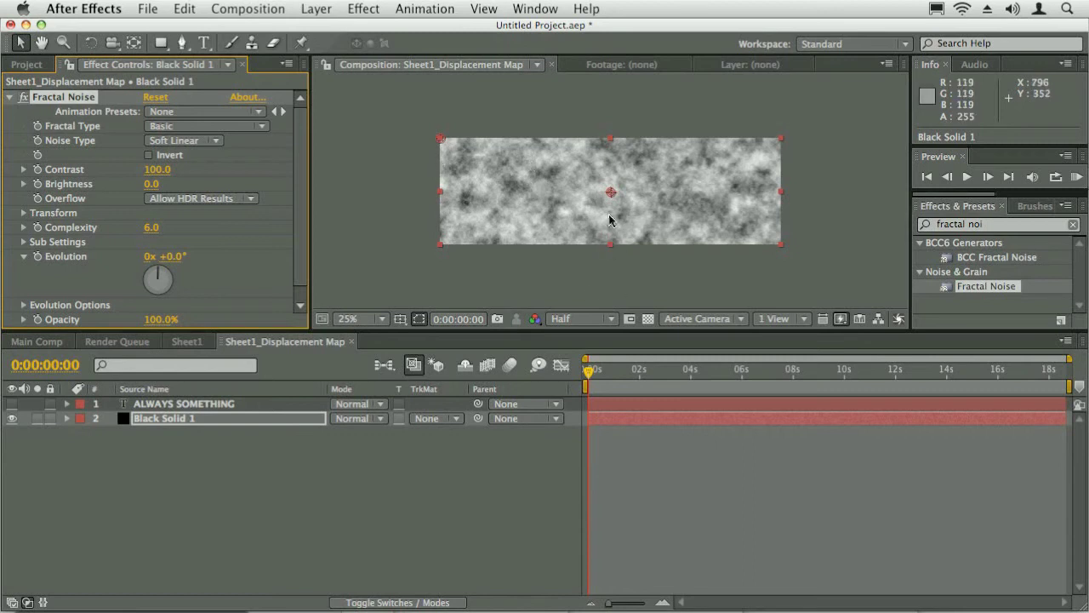
# - Stretch Black Solid 1 vertically far beyond the composition frame and set its Fractal Noise Complexity to 1
pyautogui.moveTo(610, 251); pyautogui.dragTo(621, 595)
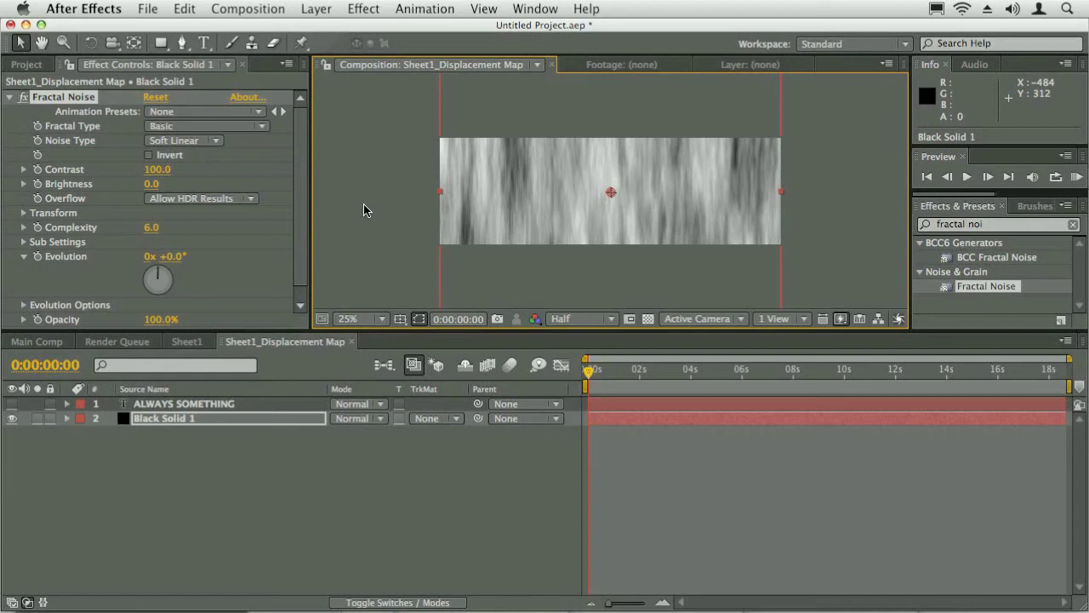
pyautogui.moveTo(150, 227); pyautogui.dragTo(34, 230)
pyautogui.click(151, 227)
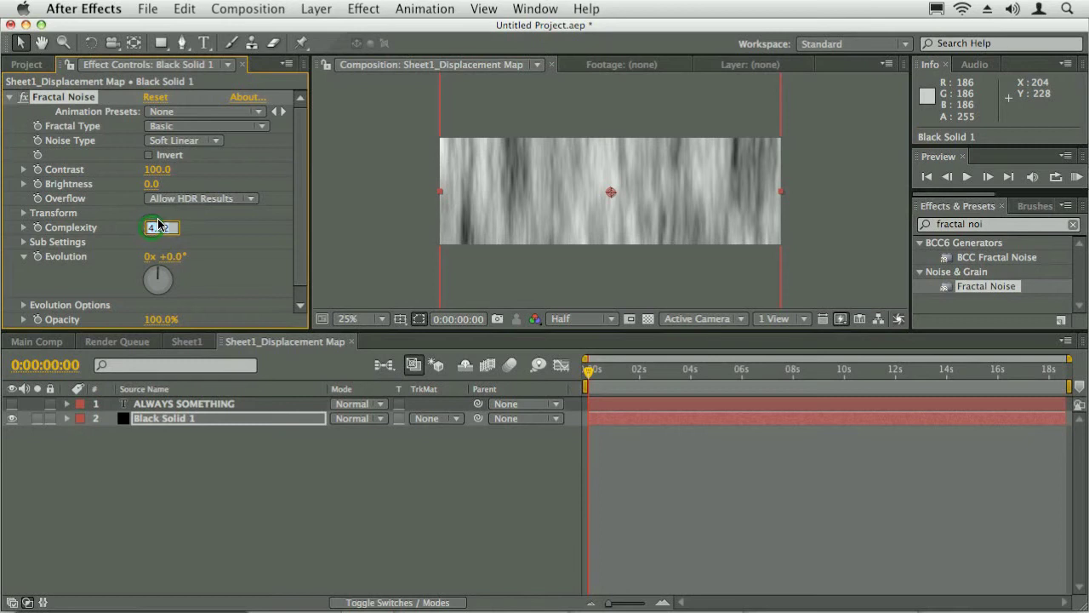
pyautogui.write('2')
pyautogui.press('Return')
pyautogui.click(151, 227)
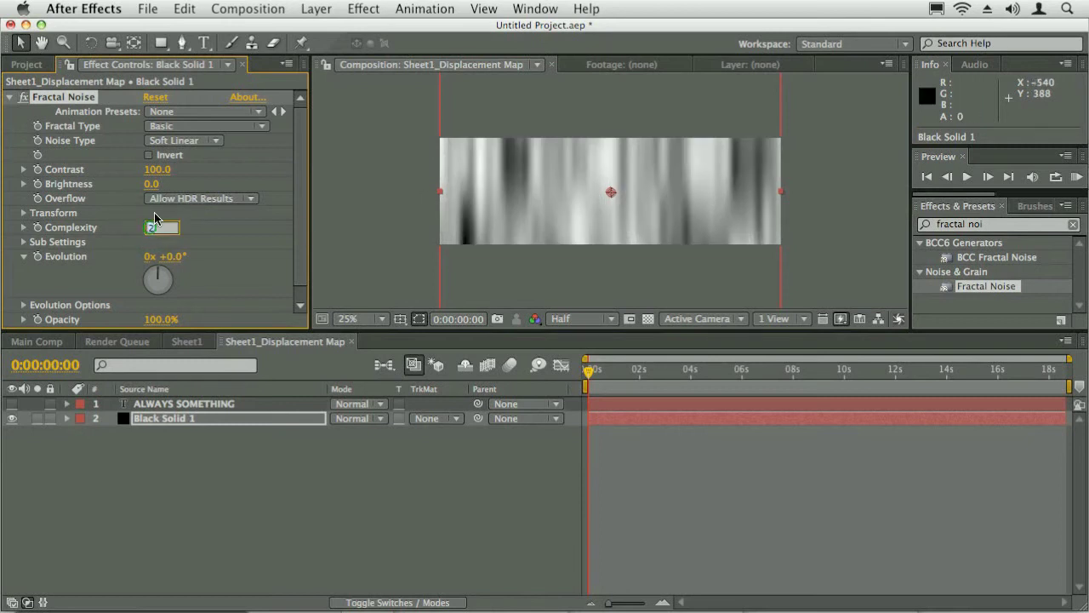
pyautogui.write('1')
pyautogui.press('Return')
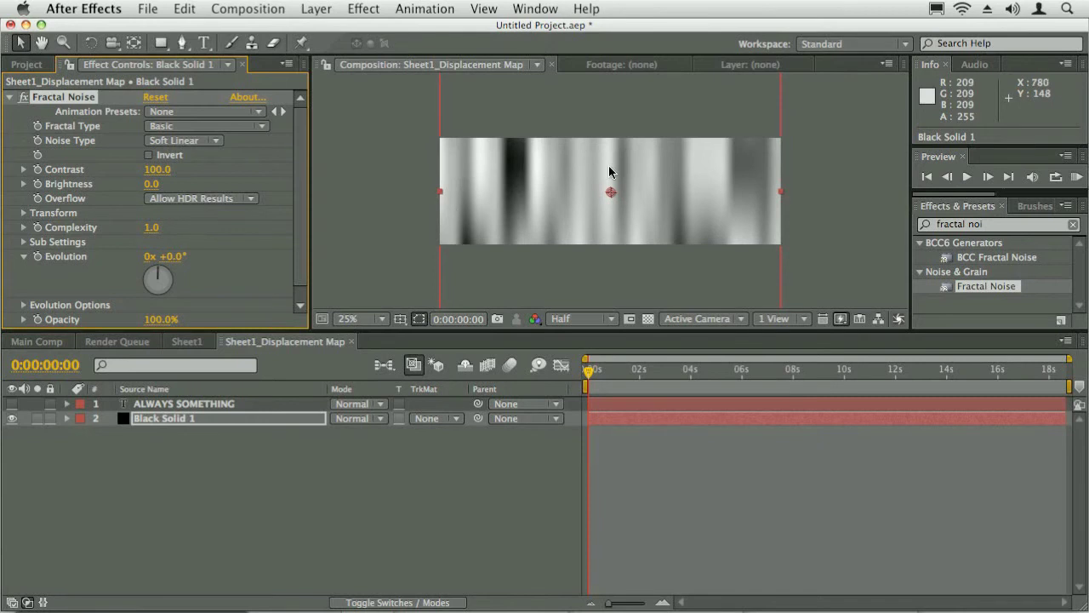
# - On Sheet1 in Main Comp, set DE_FreeFormAE's Displace Height to 50 and Mesh Subdivision to 300, with Use Alpha as Mask off
pyautogui.click(35, 341)
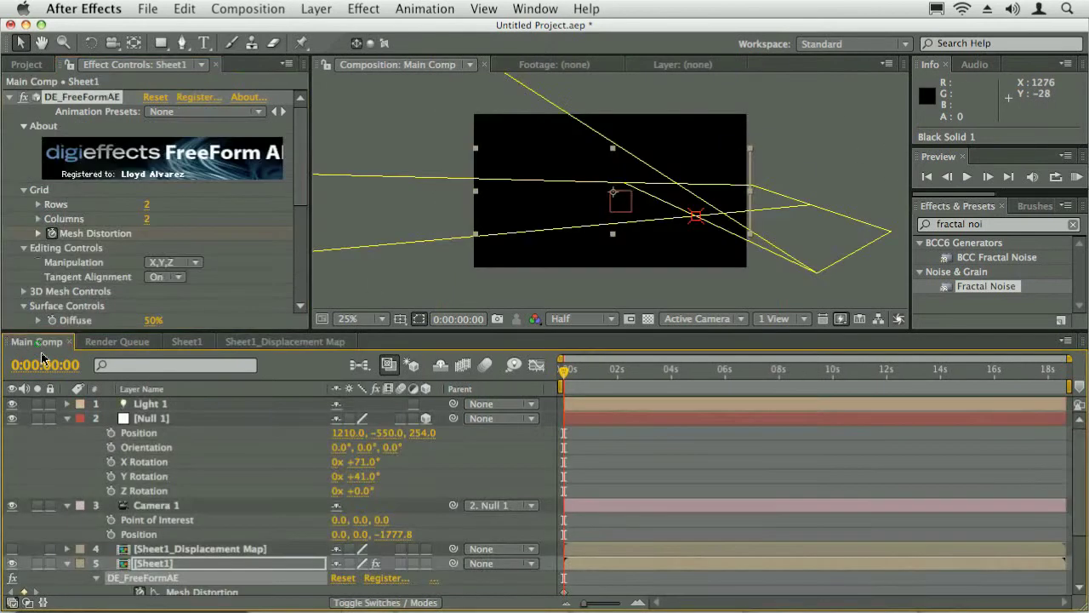
pyautogui.click(299, 196)
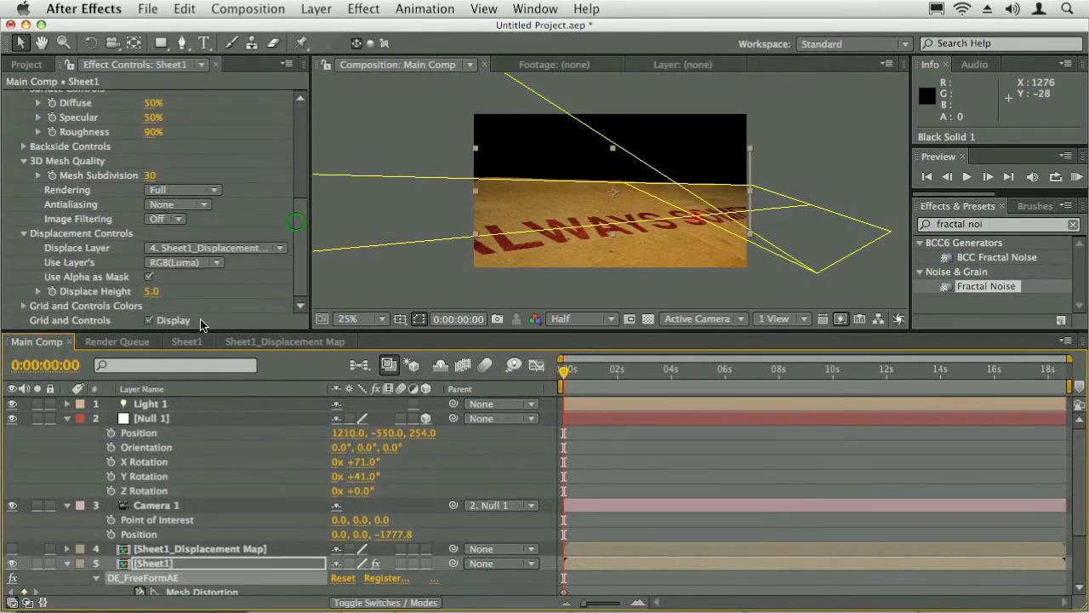
pyautogui.moveTo(154, 291); pyautogui.dragTo(154, 294)
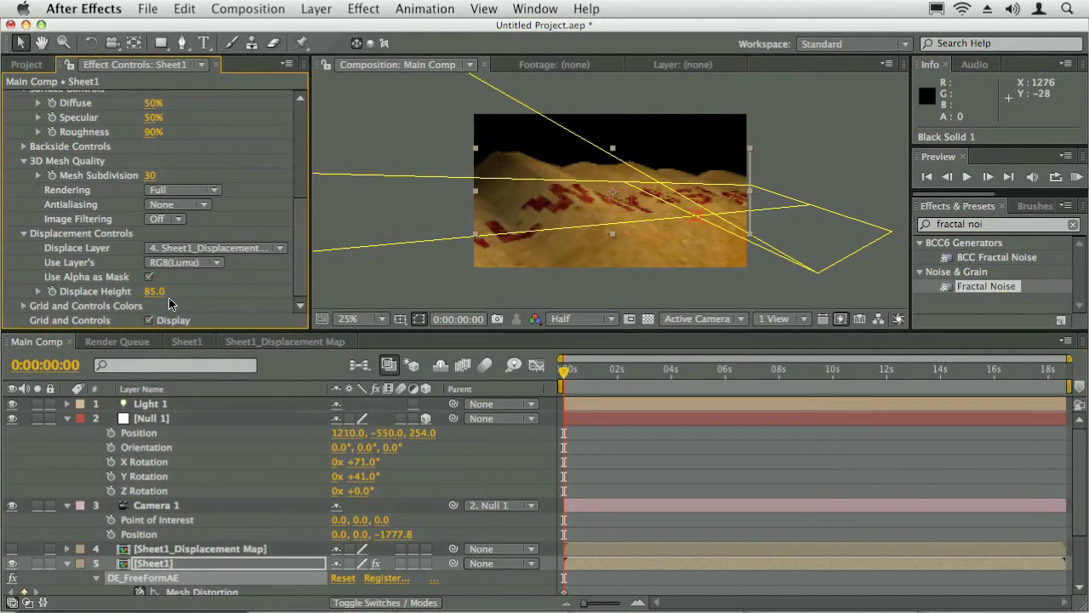
pyautogui.click(146, 175)
pyautogui.write('2')
pyautogui.press('Return')
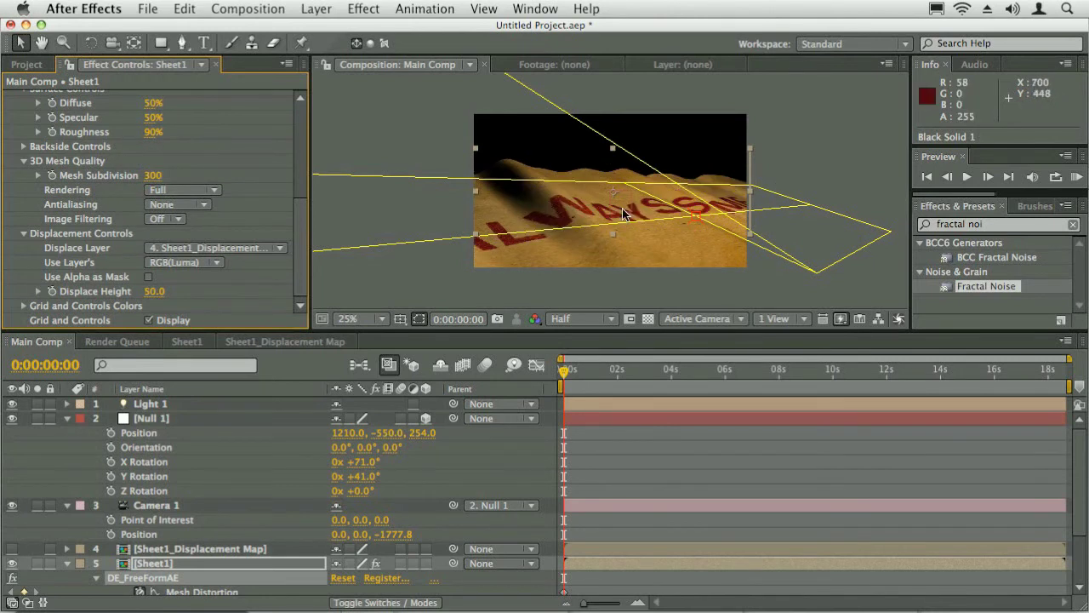
# - Set Null 1's X position to 960 and its Y position to 3360
pyautogui.click(351, 435)
pyautogui.write('960')
pyautogui.press('Tab')
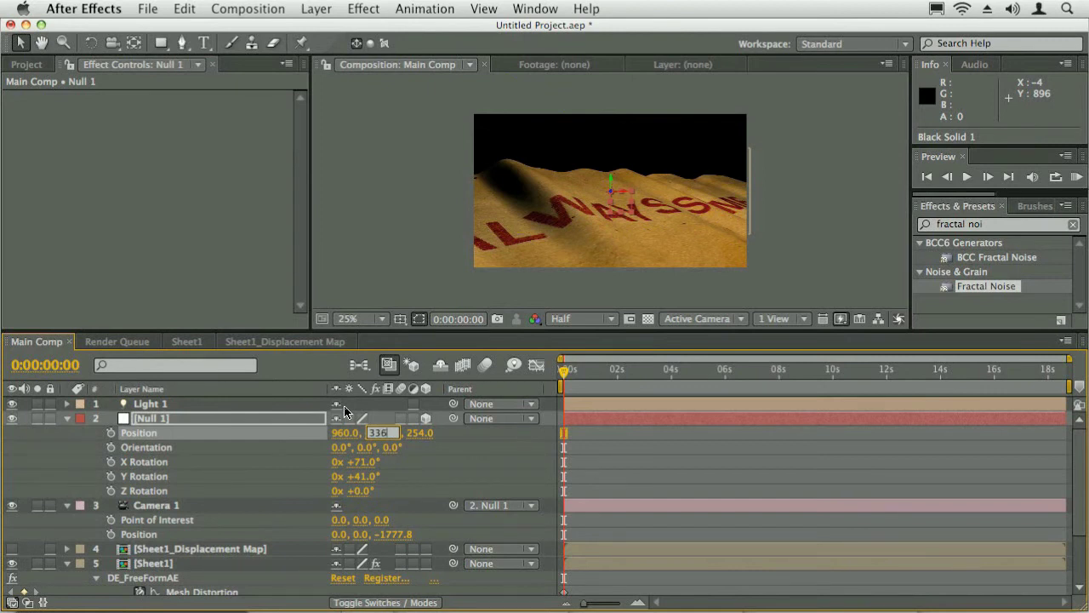
pyautogui.press('Tab')
# - Reduce the Mesh Subdivision of DE_FreeFormAE on Sheet1 to 30
pyautogui.click(149, 585)
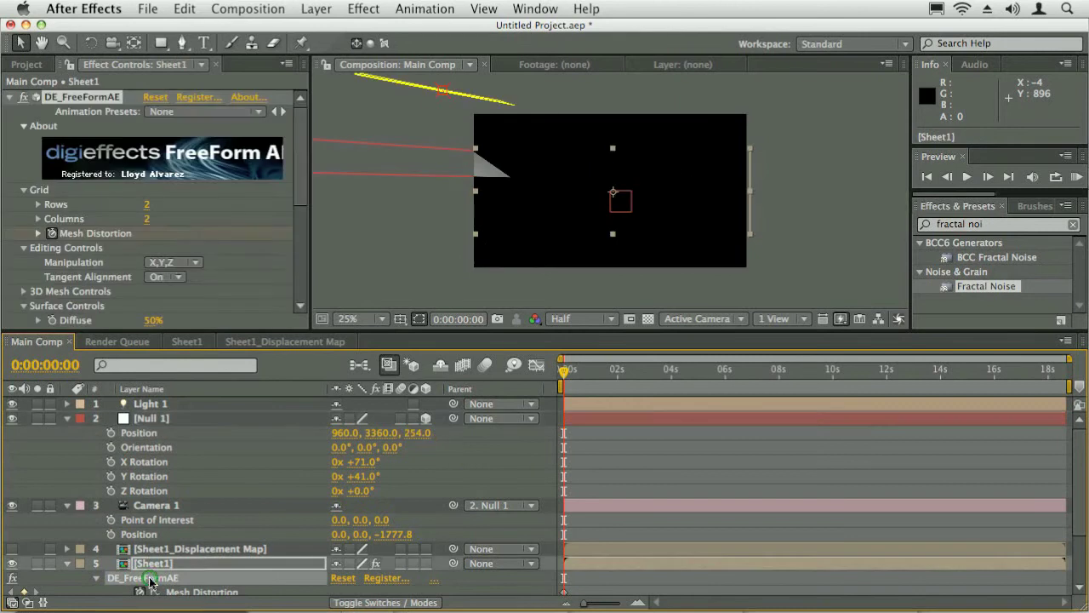
pyautogui.click(295, 222)
pyautogui.click(152, 175)
pyautogui.write('30')
pyautogui.press('Return')
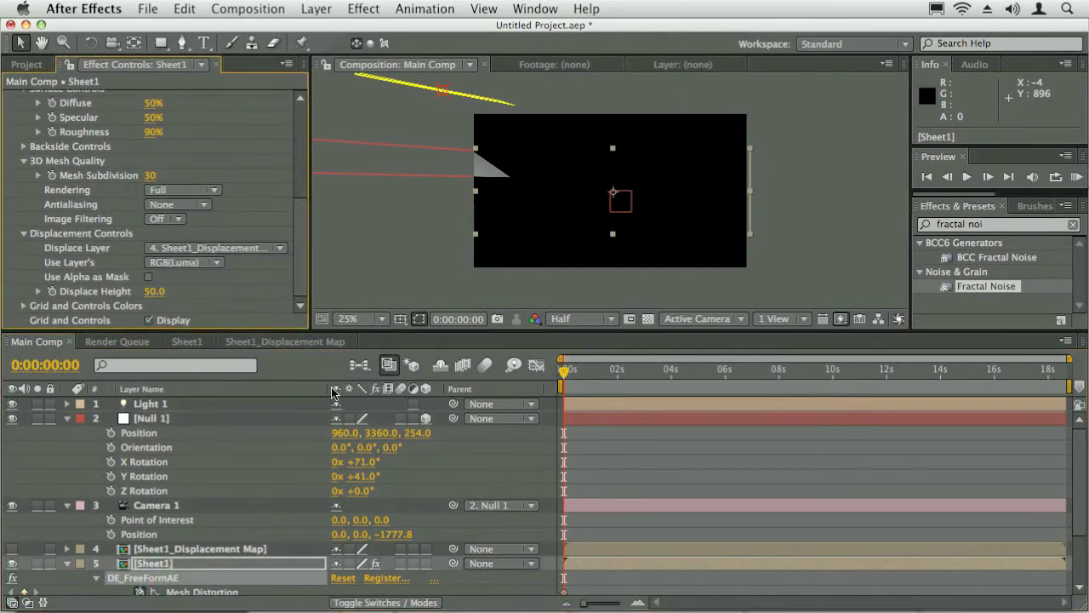
# - Set Null 1's Y position to 360 and its Z position to 0
pyautogui.click(380, 433)
pyautogui.write('360')
pyautogui.press('Return')
pyautogui.click(412, 433)
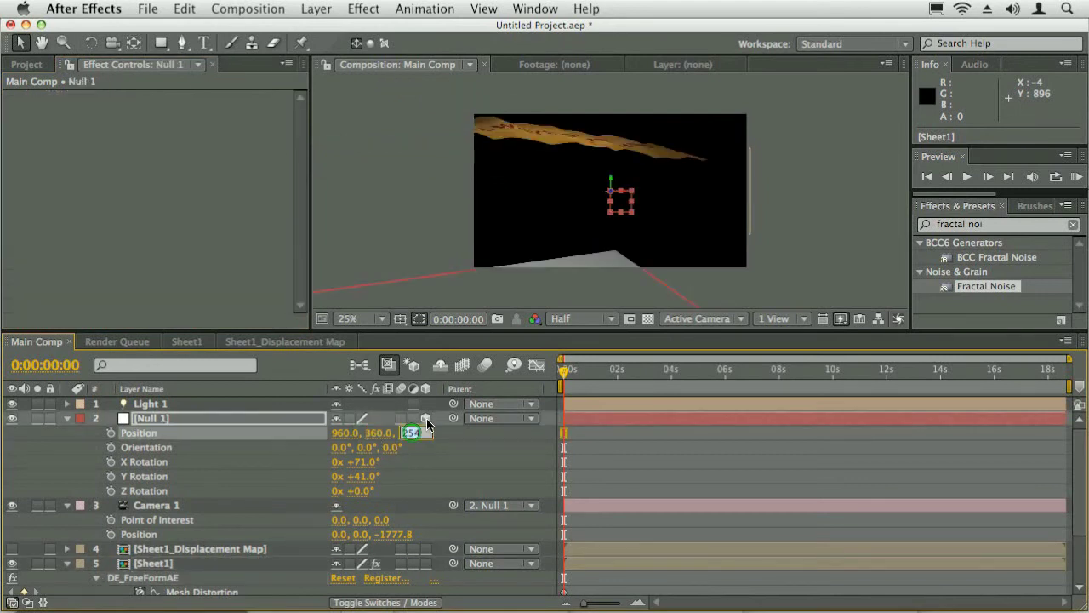
pyautogui.write('0')
pyautogui.press('Return')
# - Reset Null 1's X Rotation and Y Rotation to 0°
pyautogui.click(362, 461)
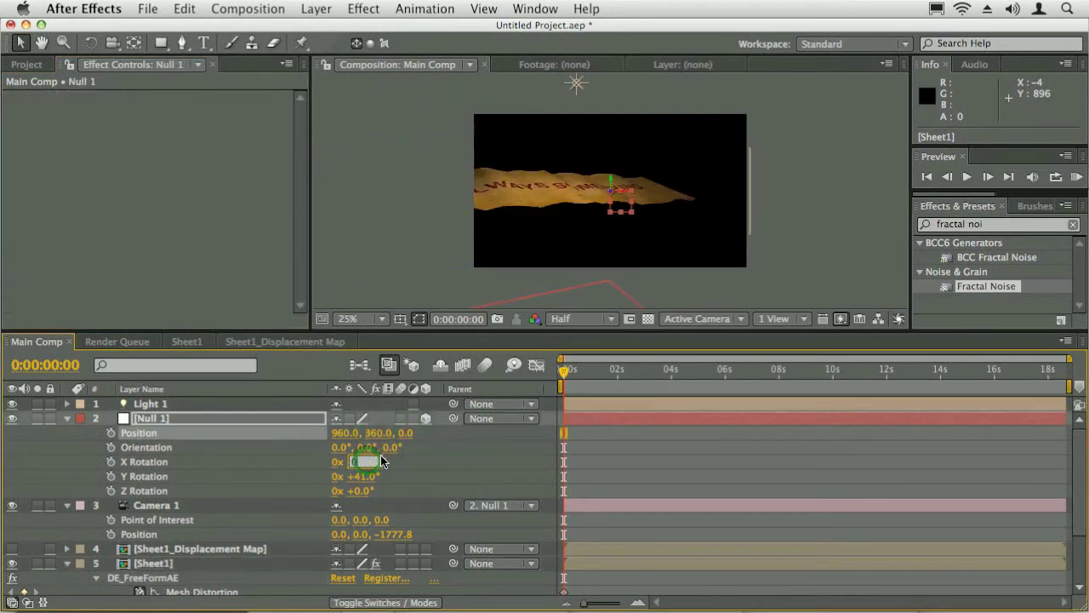
pyautogui.write('0')
pyautogui.press('Tab')
pyautogui.write('0')
pyautogui.press('Return')
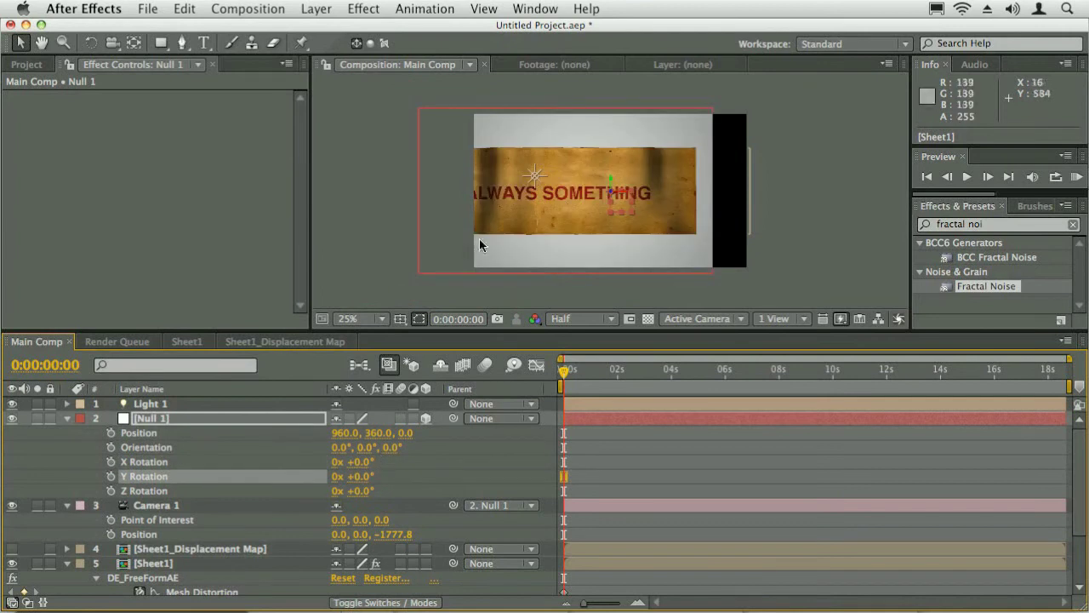
# - Set Null 1's X position to 628 and tilt its X Rotation to 62°
pyautogui.moveTo(349, 433); pyautogui.dragTo(449, 471)
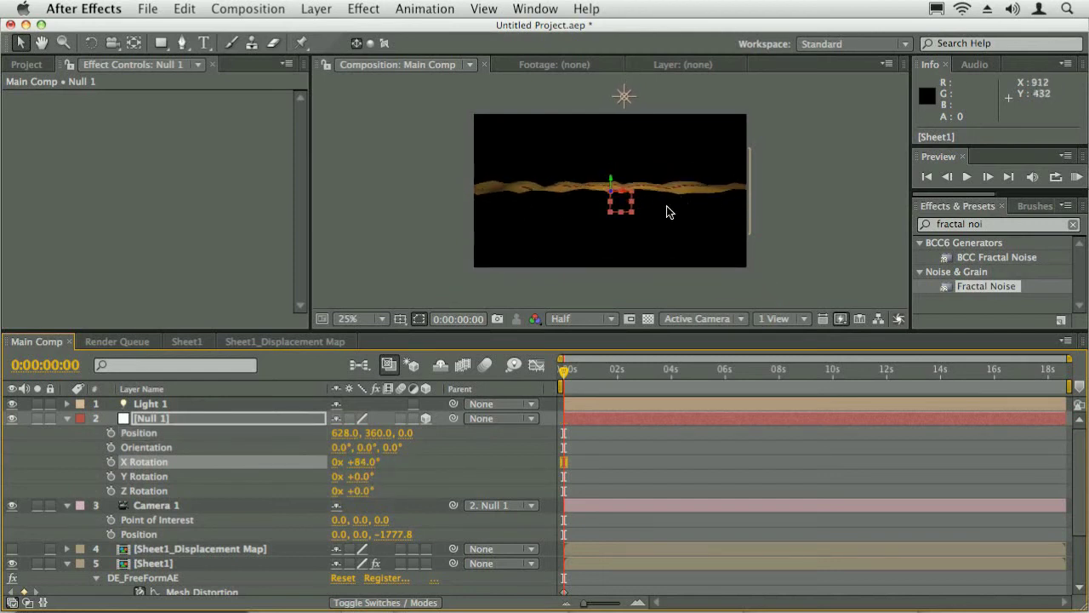
pyautogui.moveTo(366, 466); pyautogui.dragTo(343, 469)
# - Select DE_FreeFormAE on Sheet1 and raise the centre mesh points so the paper bows into an arch
pyautogui.click(155, 582)
pyautogui.click(153, 563)
pyautogui.moveTo(615, 224)
pyautogui.mouseDown()
pyautogui.moveTo(615, 183)
pyautogui.moveTo(614, 219)
pyautogui.mouseUp()
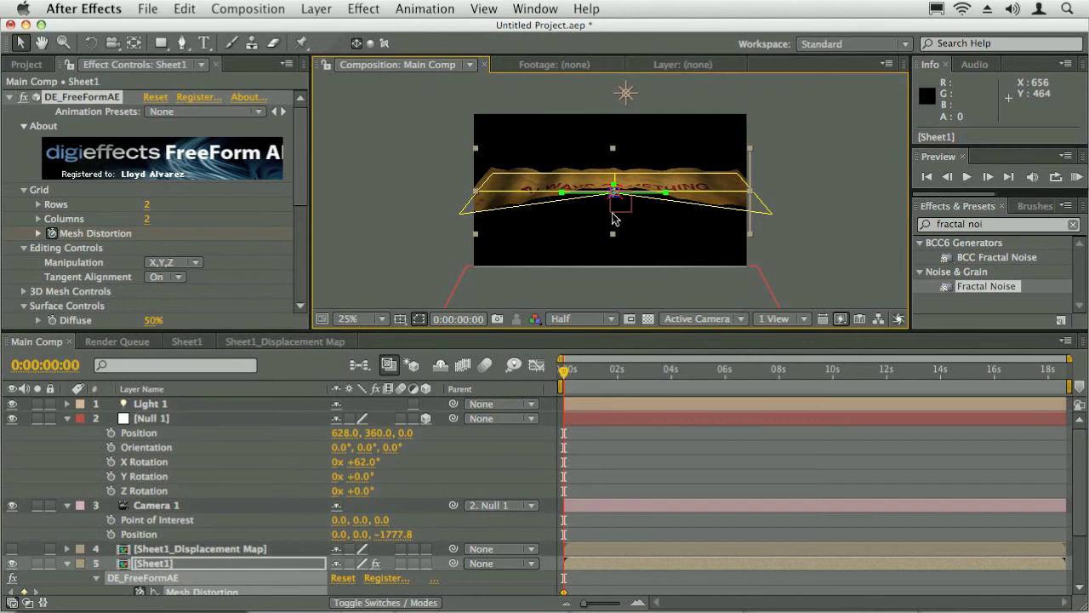
pyautogui.moveTo(615, 189); pyautogui.dragTo(587, 189)
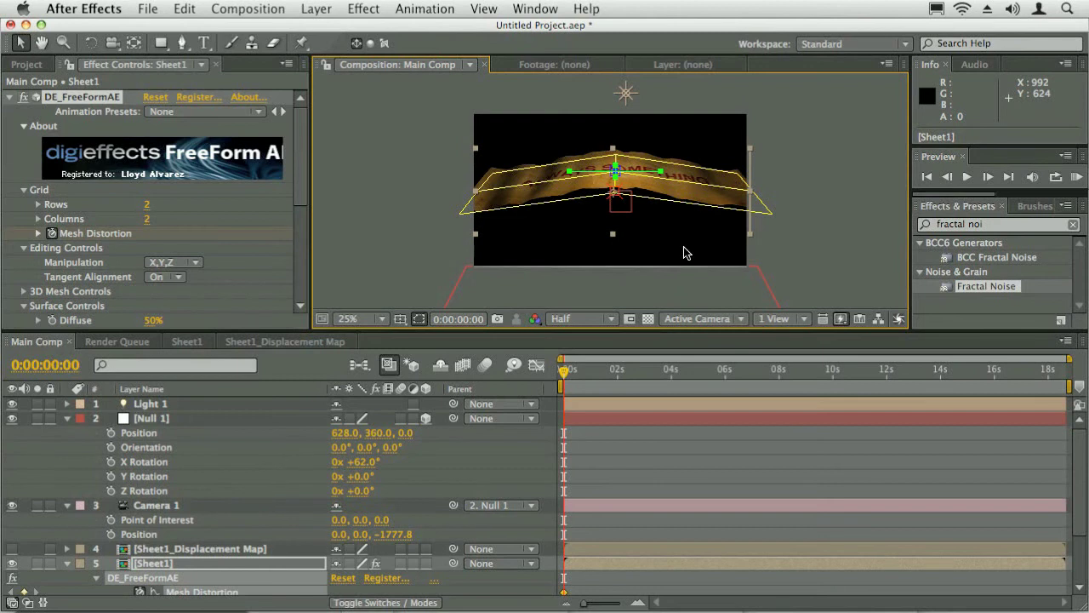
# - In Sheet1_Displacement Map, keyframe Black Solid 1's Fractal Noise Evolution from 0° at the start to 3x +242° at 0:00:09:23
pyautogui.click(289, 341)
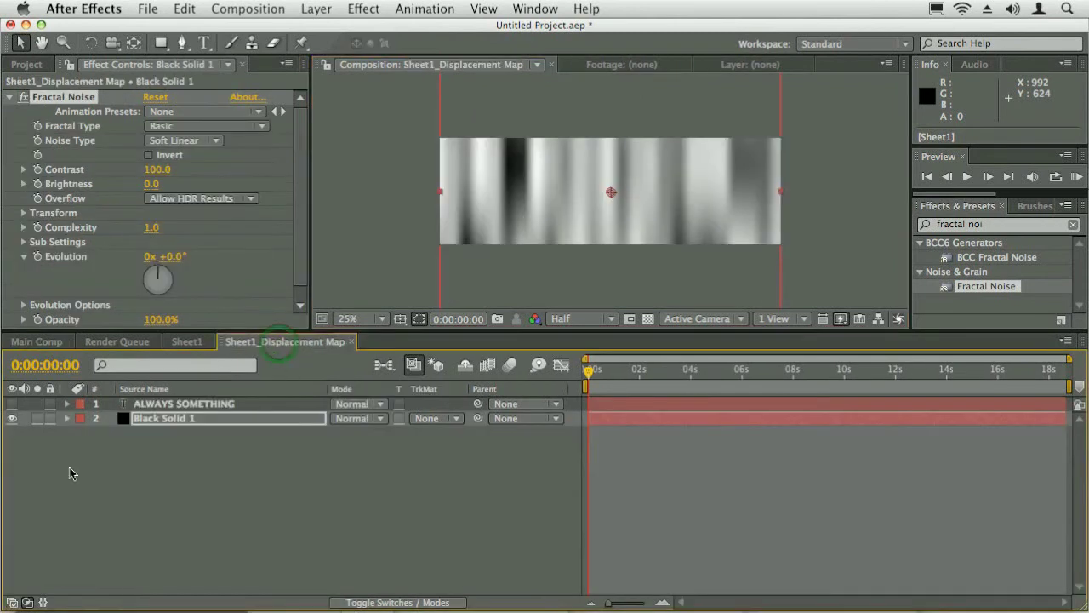
pyautogui.click(37, 257)
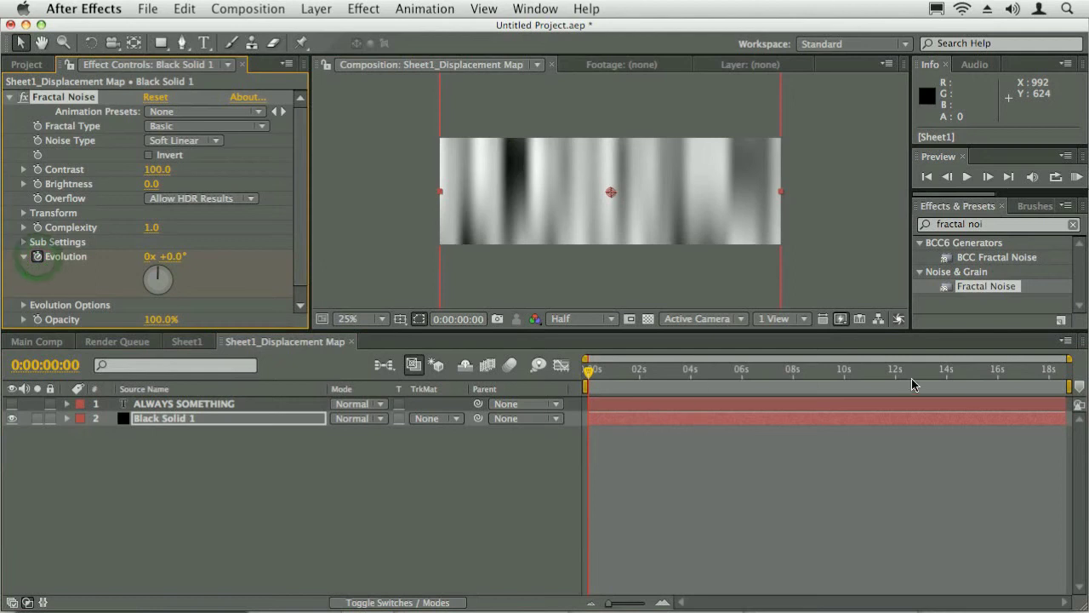
pyautogui.click(841, 378)
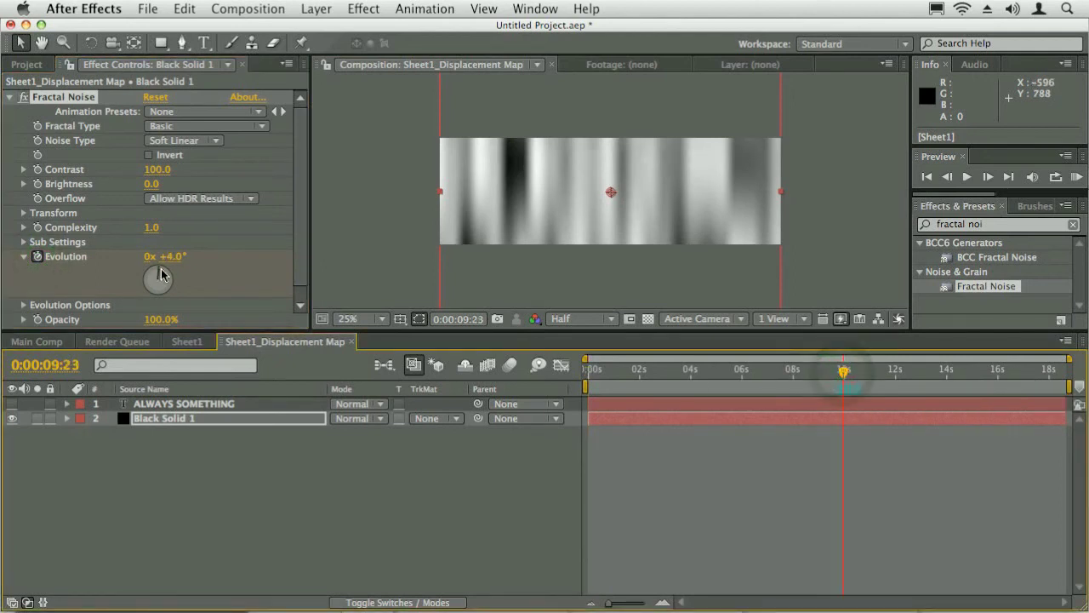
pyautogui.moveTo(157, 273)
pyautogui.mouseDown()
pyautogui.moveTo(176, 296)
pyautogui.moveTo(143, 280)
pyautogui.moveTo(166, 297)
pyautogui.moveTo(162, 289)
pyautogui.mouseUp()
pyautogui.press('u')
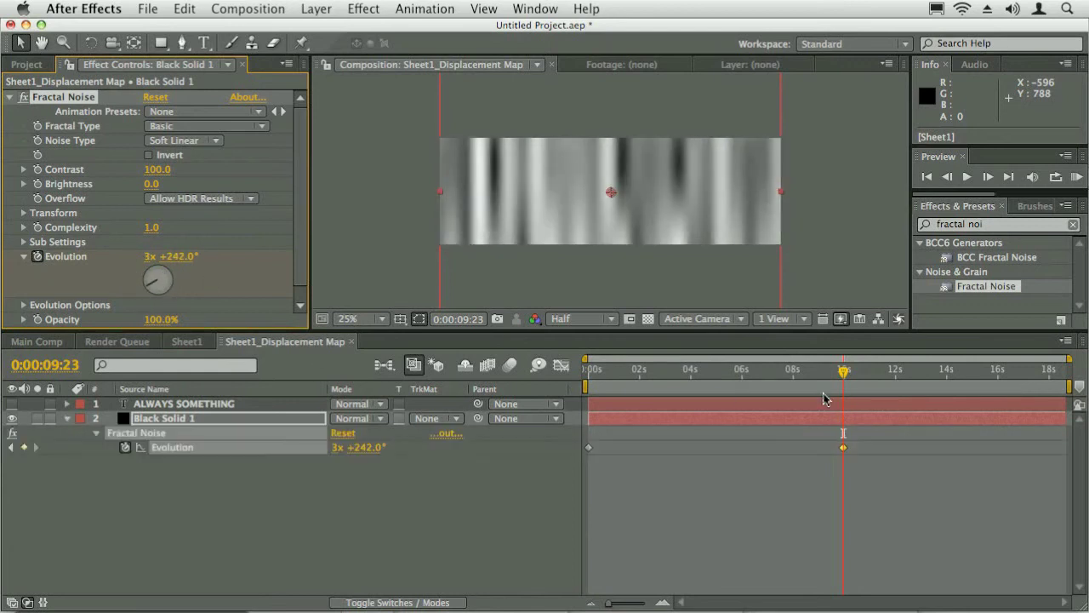
# - End the work area at 0:00:09:23 and preview the fractal noise animation
pyautogui.press('n')
pyautogui.press('KP_0')
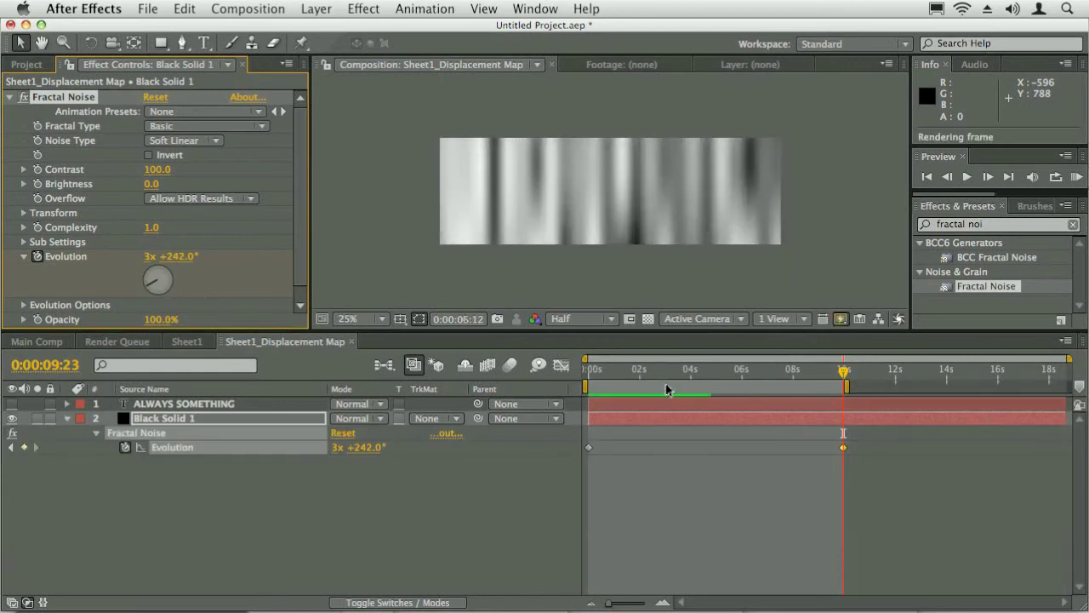
pyautogui.click(549, 253)
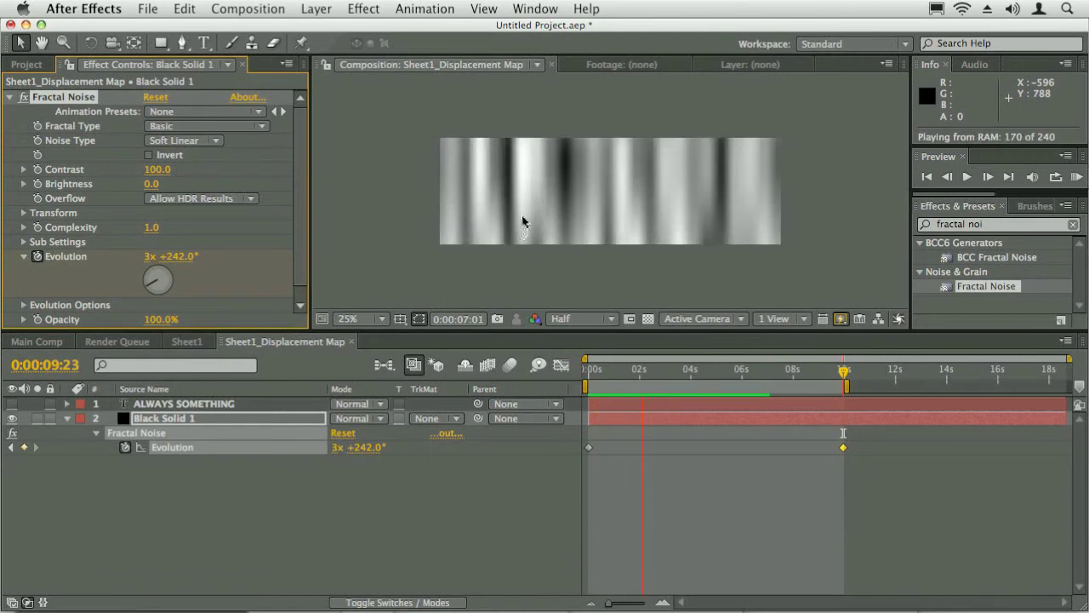
# - Raise the Evolution keyframe at 0:00:09:23 to 6x +244° and preview the faster noise
pyautogui.click(843, 448)
pyautogui.moveTo(154, 284)
pyautogui.mouseDown()
pyautogui.moveTo(169, 284)
pyautogui.moveTo(167, 274)
pyautogui.mouseUp()
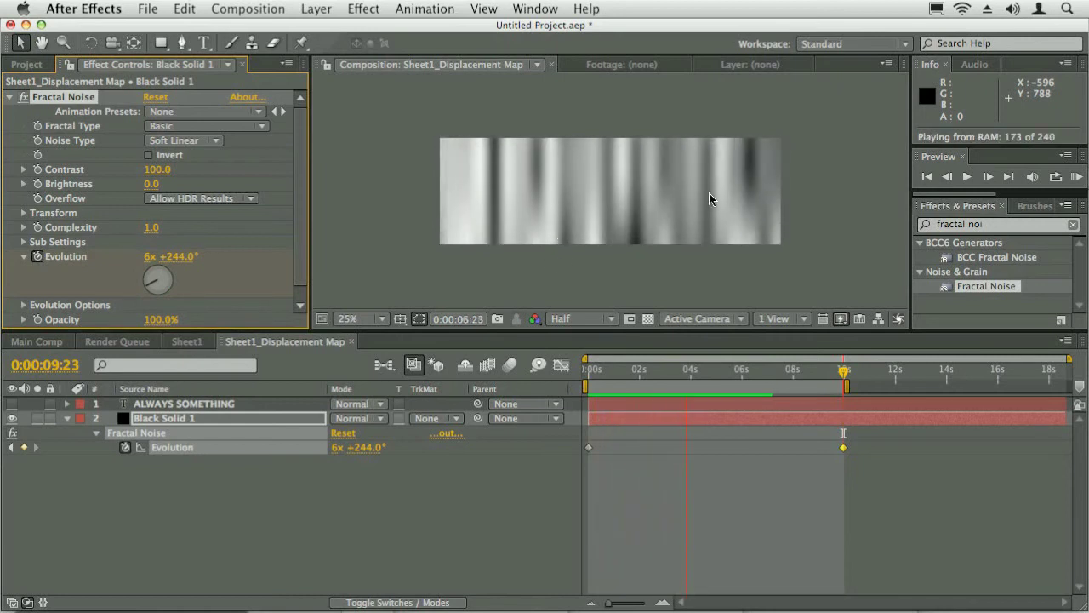
pyautogui.click(191, 228)
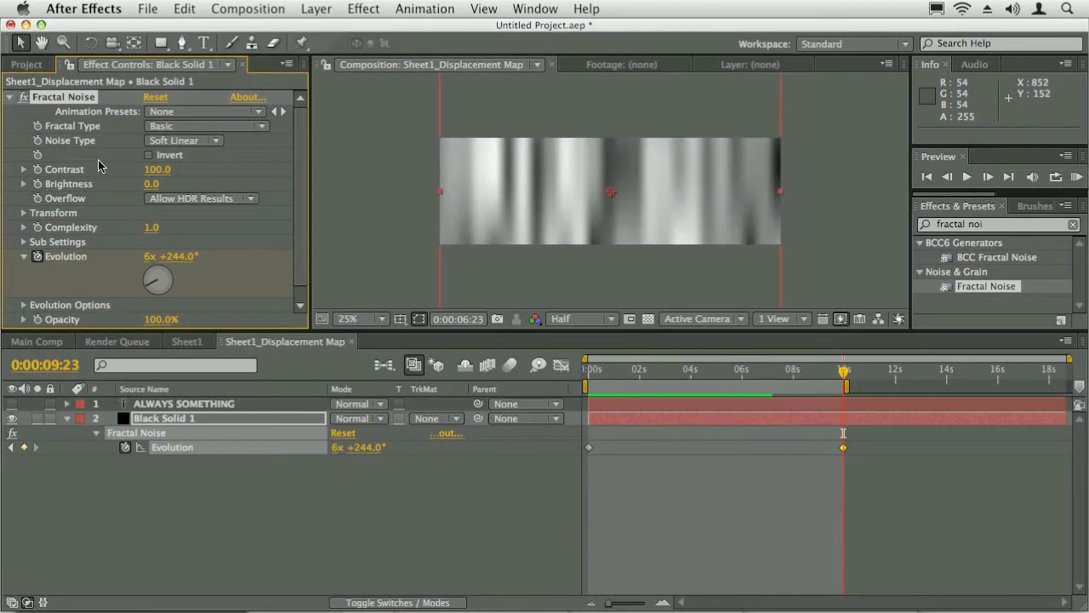
# - Add a Fractal Noise Offset Turbulence keyframe of 800, 250 at the start of the composition
pyautogui.click(24, 213)
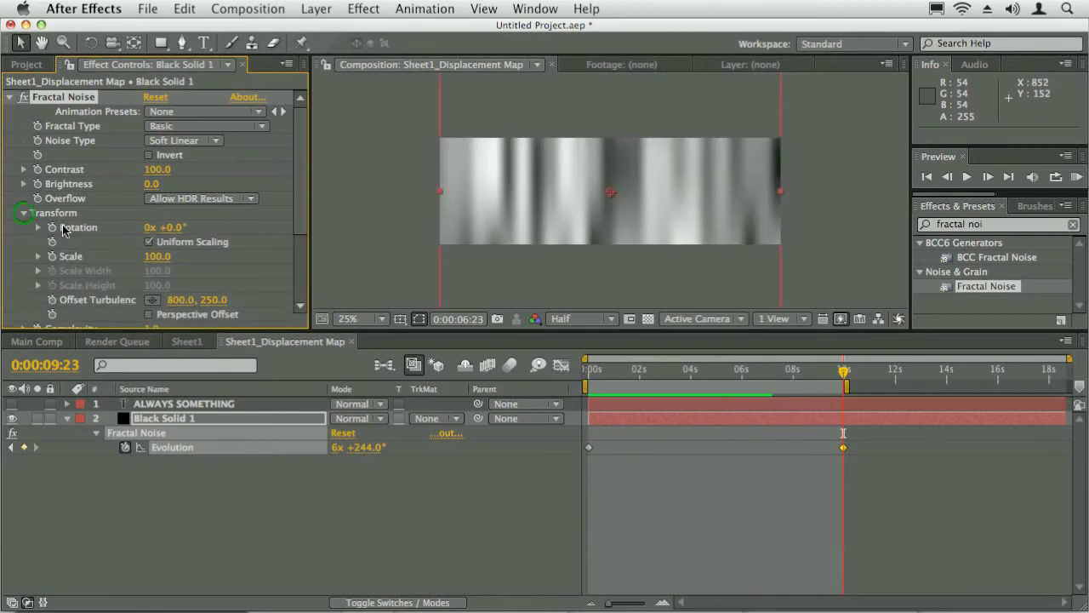
pyautogui.scroll(-5, 297, 221)
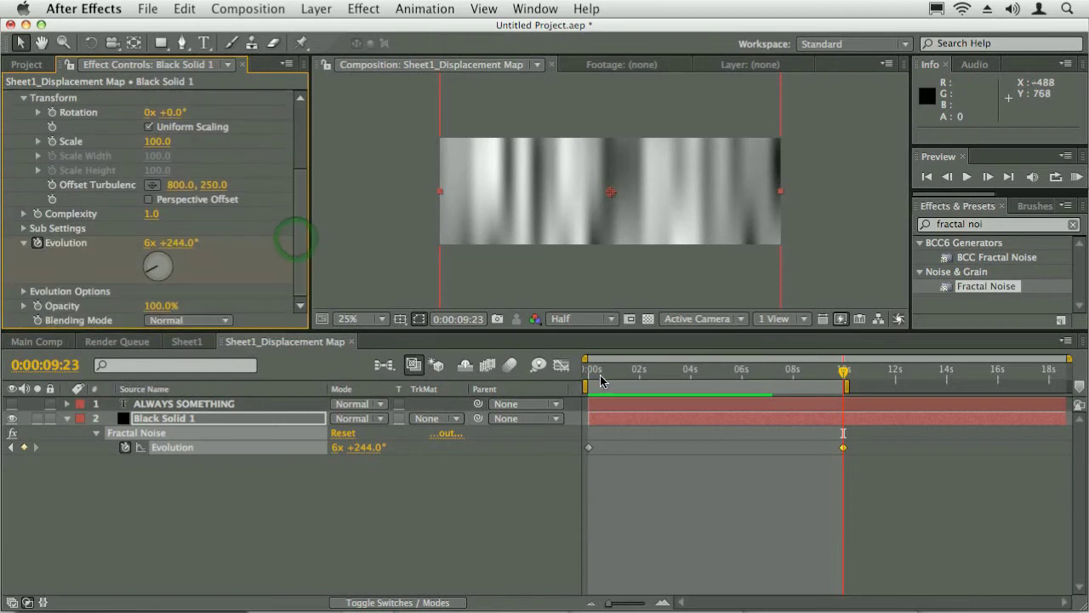
pyautogui.press('Home')
pyautogui.click(37, 141)
pyautogui.click(52, 208)
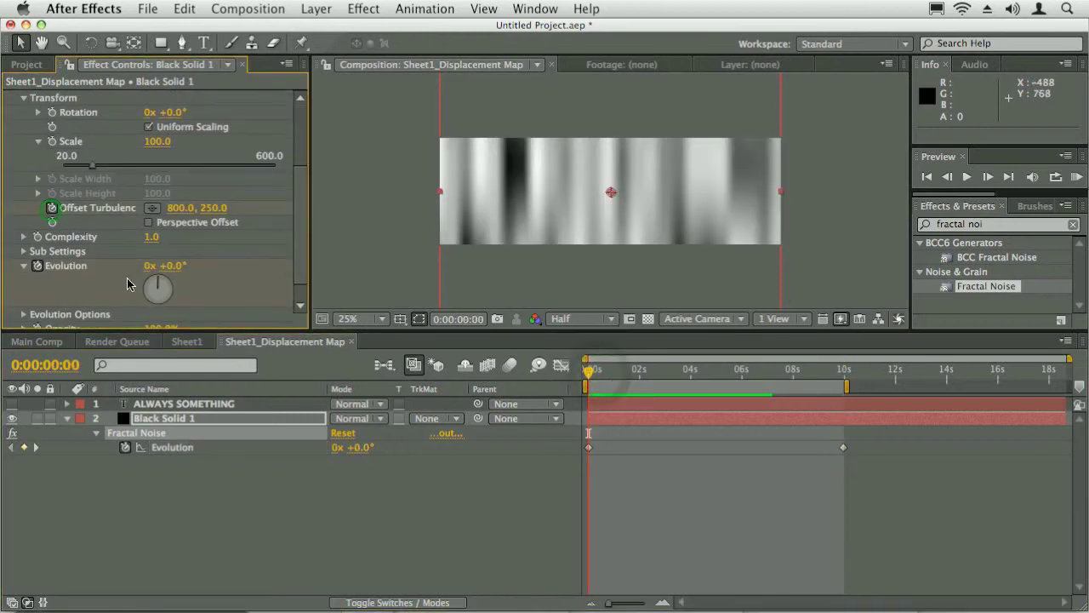
# - At 0:00:09:23, set Offset Turbulence to 3015, 250 and preview the sideways-moving noise
pyautogui.press('End')
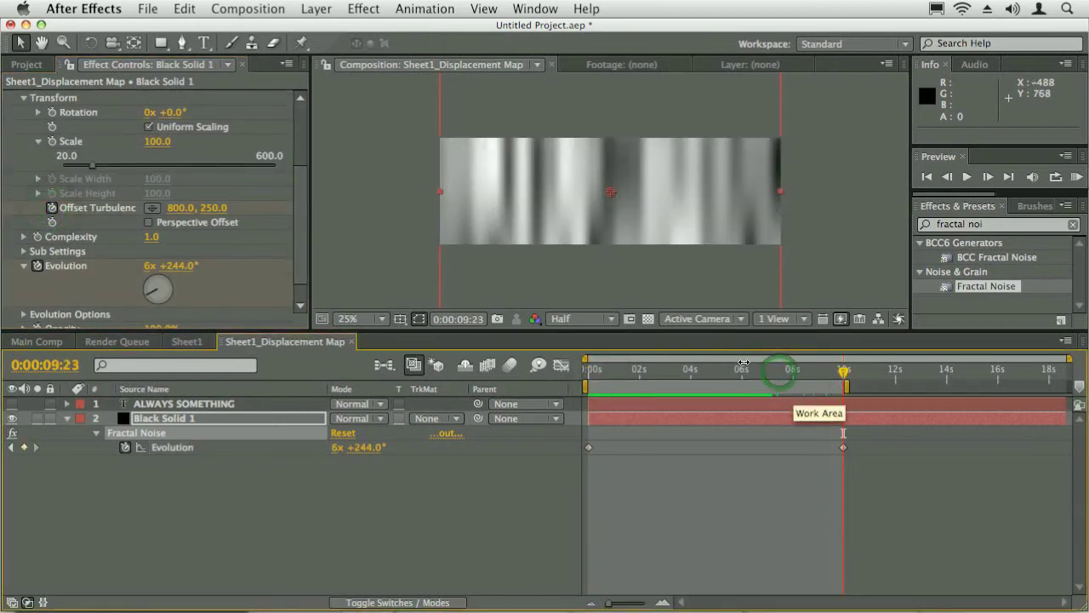
pyautogui.moveTo(175, 208); pyautogui.dragTo(396, 224)
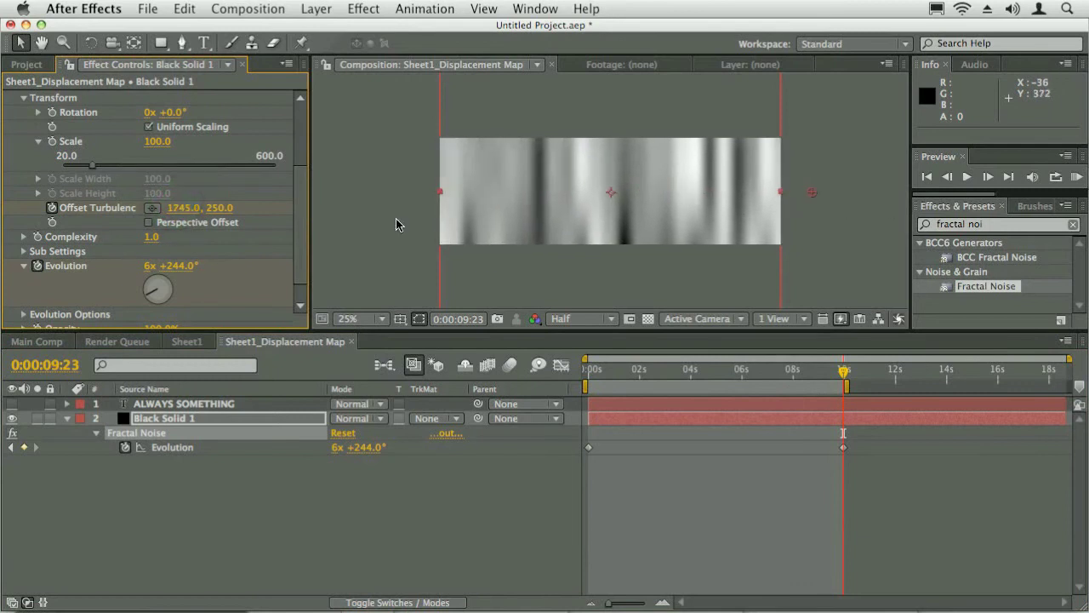
pyautogui.moveTo(175, 208); pyautogui.dragTo(951, 223)
pyautogui.press('KP_0')
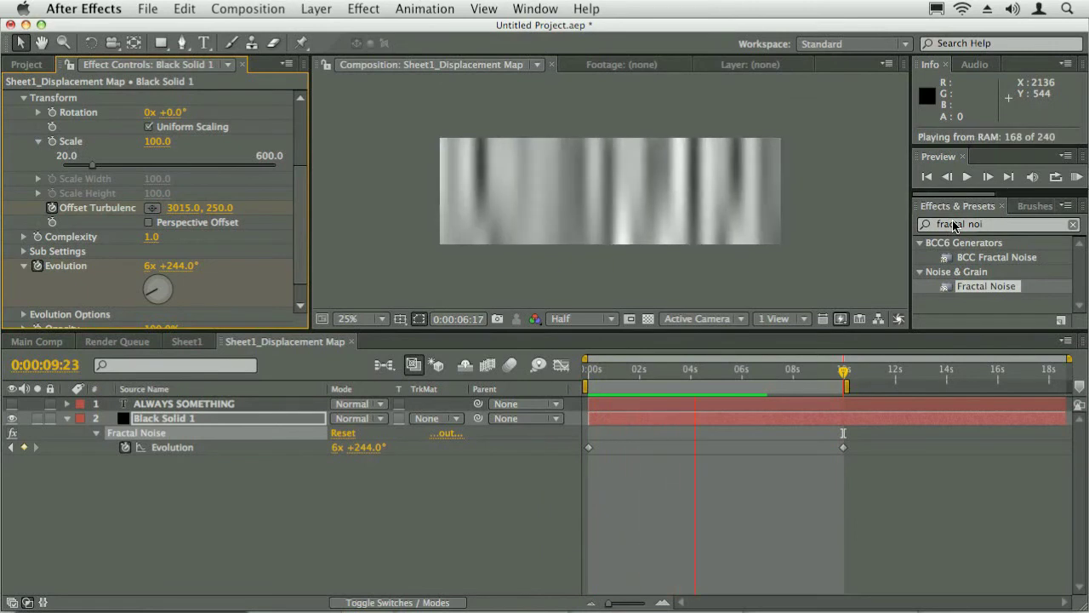
# - Return to Main Comp and set the Mesh Subdivision of DE_FreeFormAE on Sheet1 to 100
pyautogui.click(37, 341)
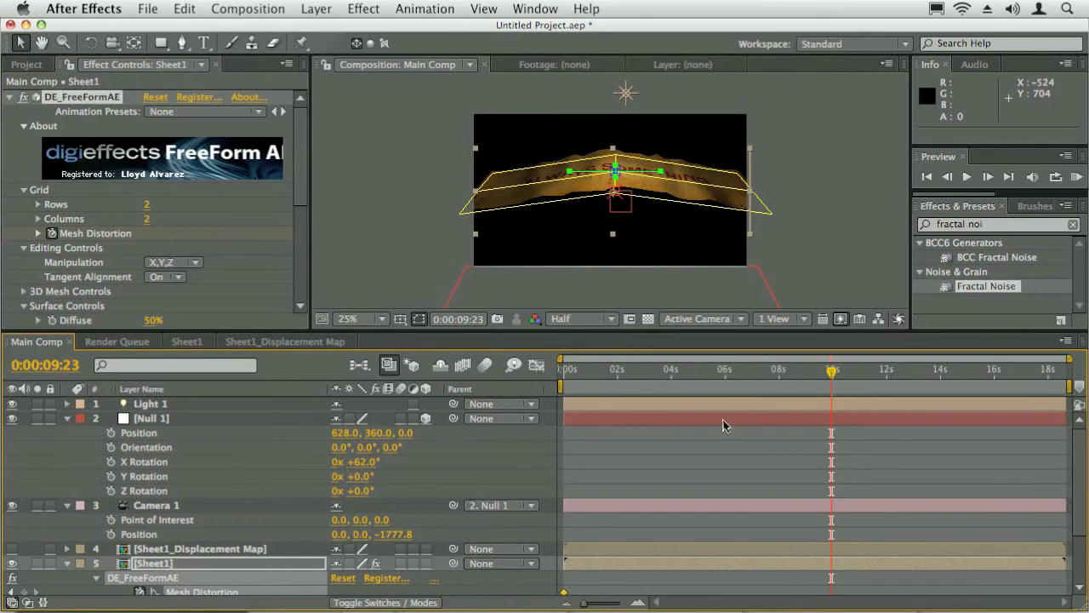
pyautogui.moveTo(299, 182); pyautogui.dragTo(298, 280)
pyautogui.click(154, 177)
pyautogui.write('100')
pyautogui.press('Return')
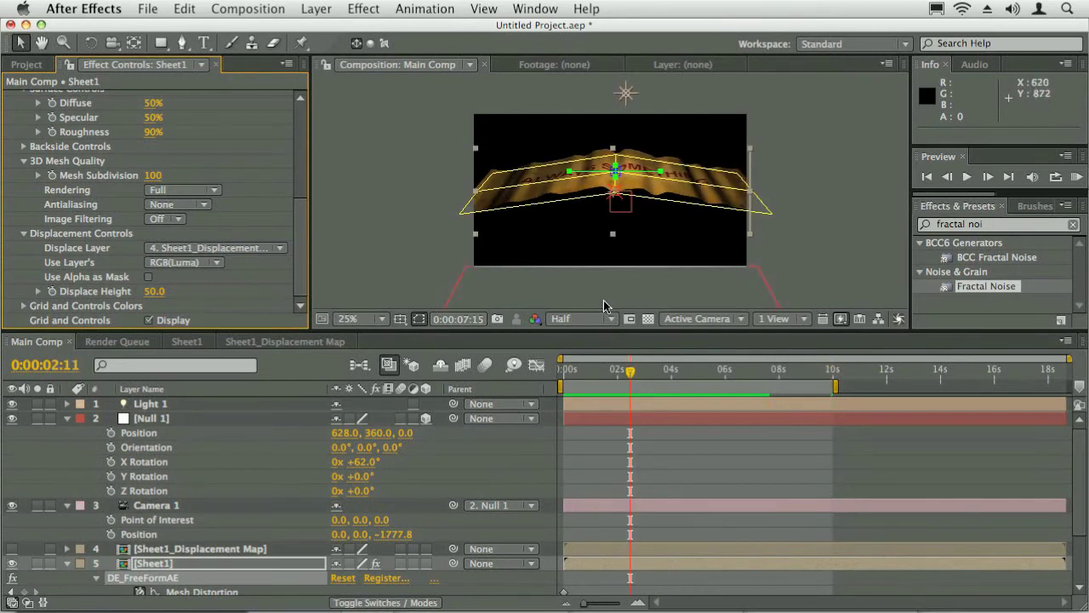
pyautogui.press('super+Tab')
pyautogui.press('super+Tab')
pyautogui.moveTo(213, 533); pyautogui.dragTo(285, 533)
pyautogui.click(1013, 186)
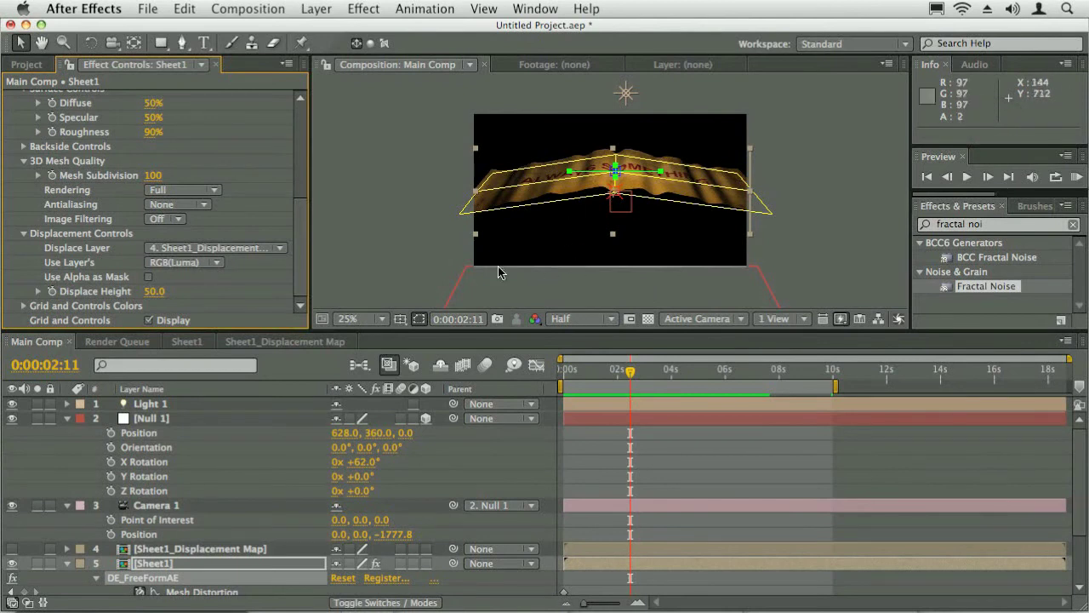
# - Lower Sheet1's DE_FreeFormAE Mesh Subdivision back to 30
pyautogui.click(154, 173)
pyautogui.write('10')
pyautogui.press('Return')
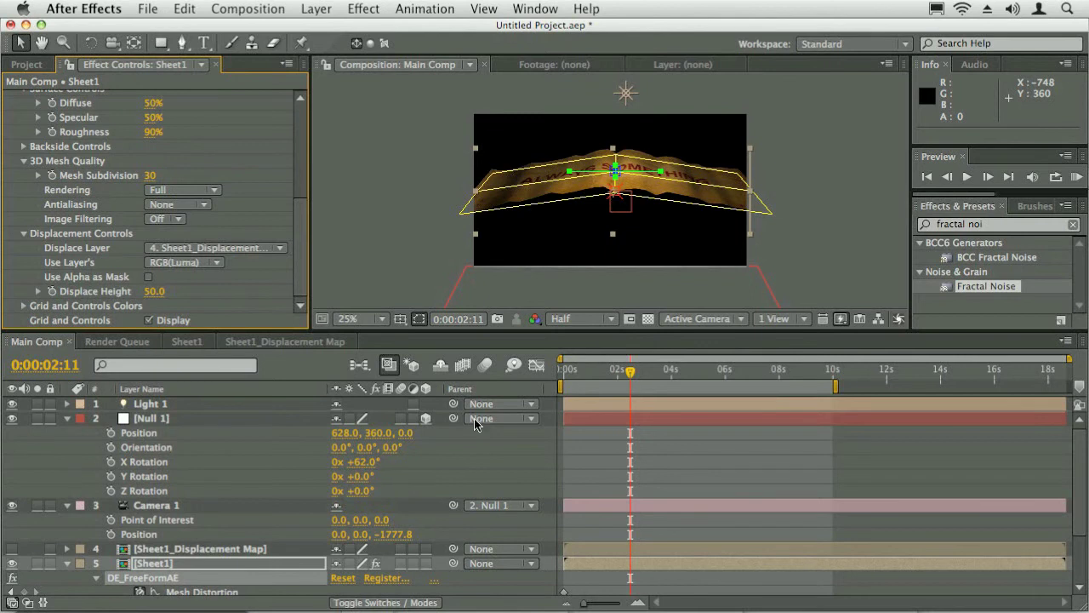
# - At 0:00:03:23, set Null 1's X Rotation to 0° and push its Z position to 769
pyautogui.moveTo(631, 375); pyautogui.dragTo(564, 371)
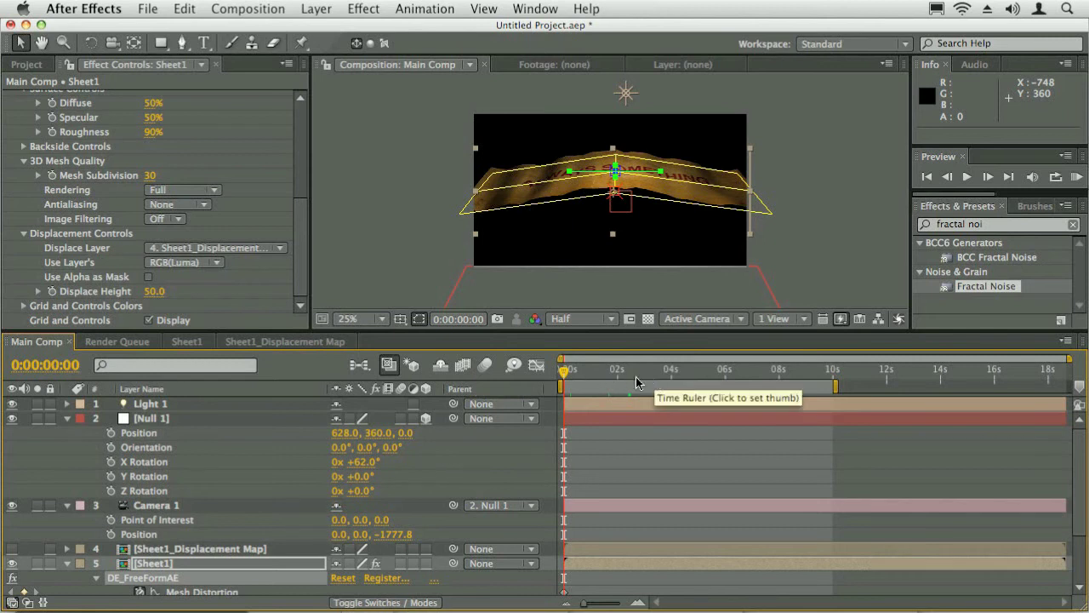
pyautogui.moveTo(687, 378); pyautogui.dragTo(671, 371)
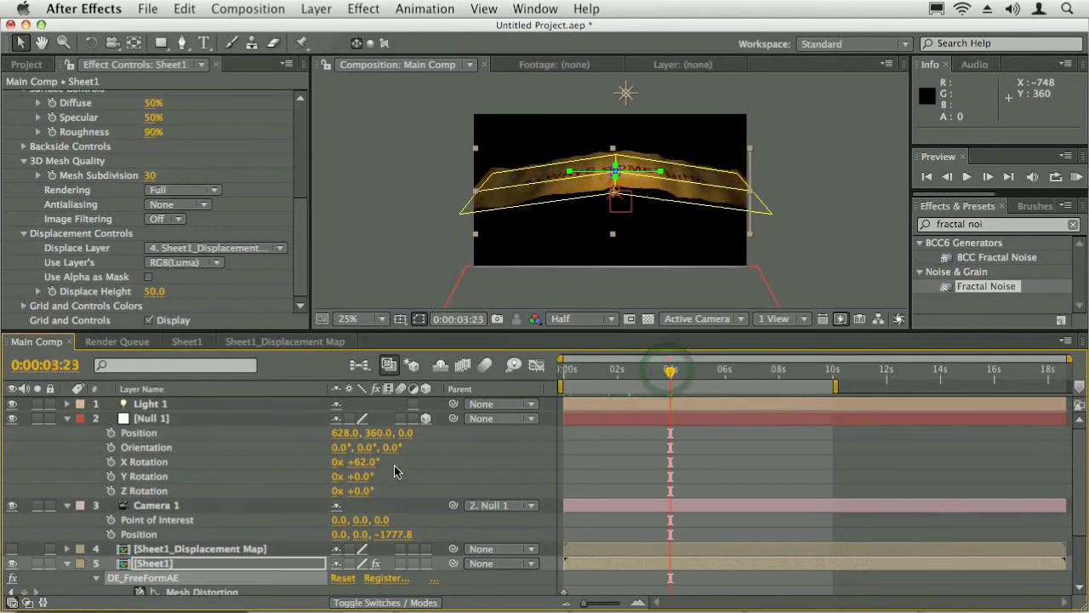
pyautogui.moveTo(358, 462); pyautogui.dragTo(300, 455)
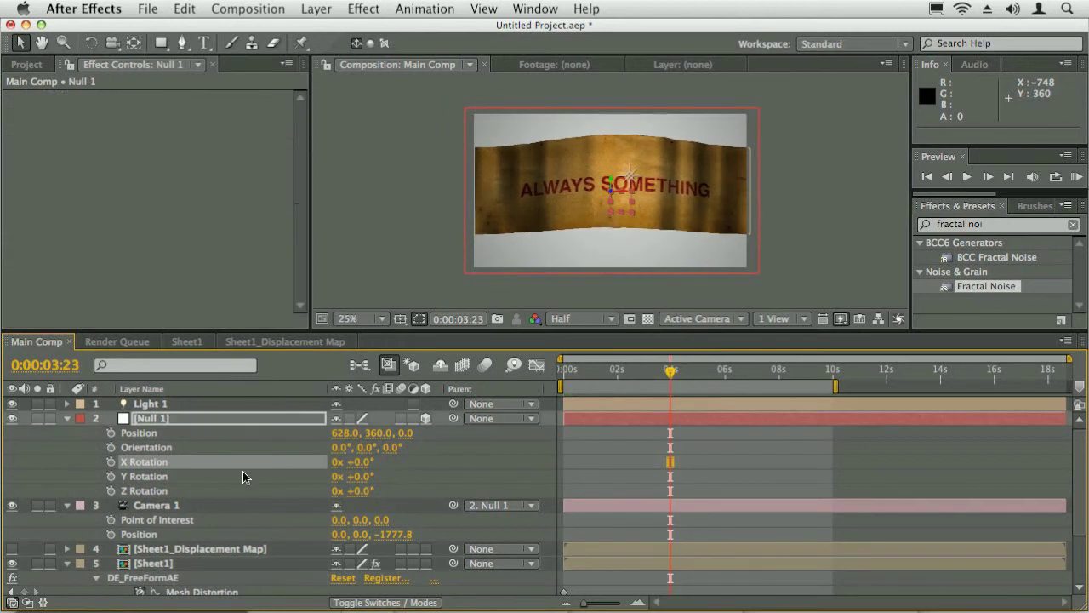
pyautogui.moveTo(401, 437); pyautogui.dragTo(545, 434)
pyautogui.moveTo(417, 433); pyautogui.dragTo(486, 433)
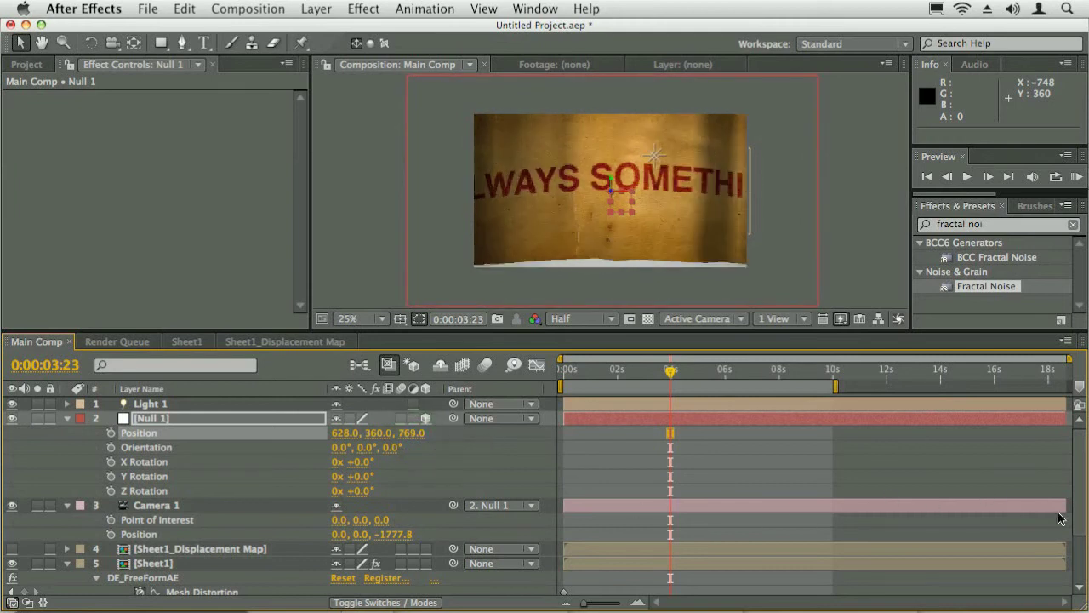
# - Set the Floor layer's Z position to 0 and reveal its Scale property
pyautogui.scroll(-3, 1043, 515)
pyautogui.click(174, 529)
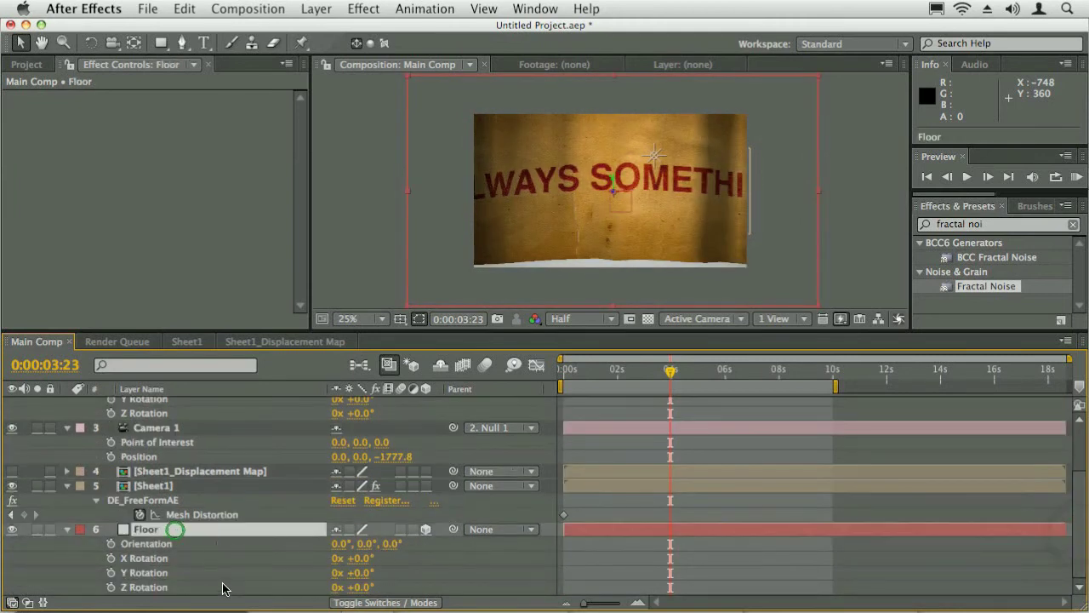
pyautogui.press('p')
pyautogui.click(411, 588)
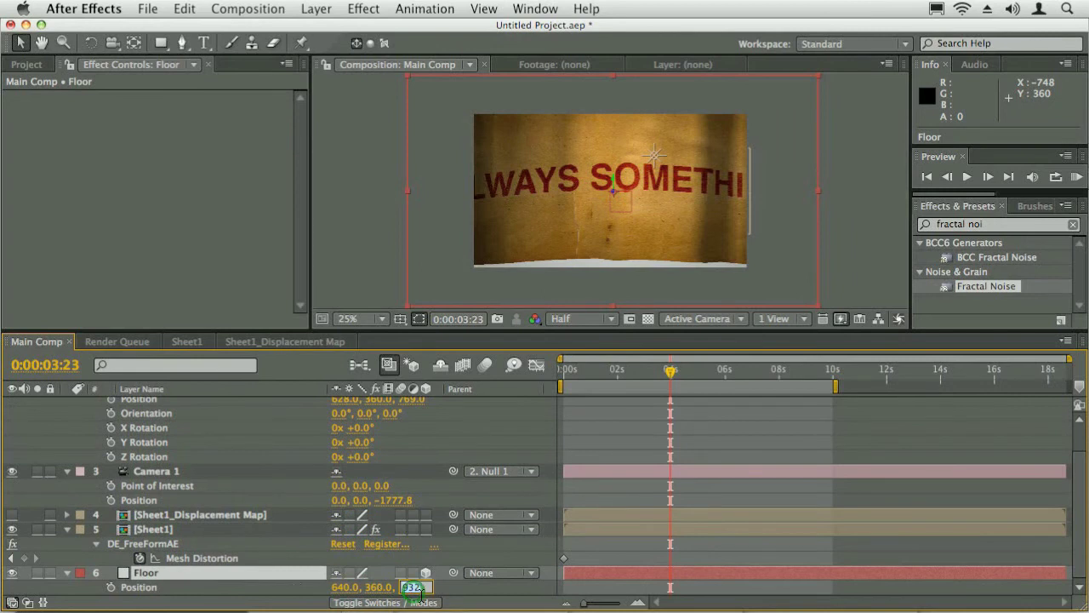
pyautogui.write('0')
pyautogui.press('Return')
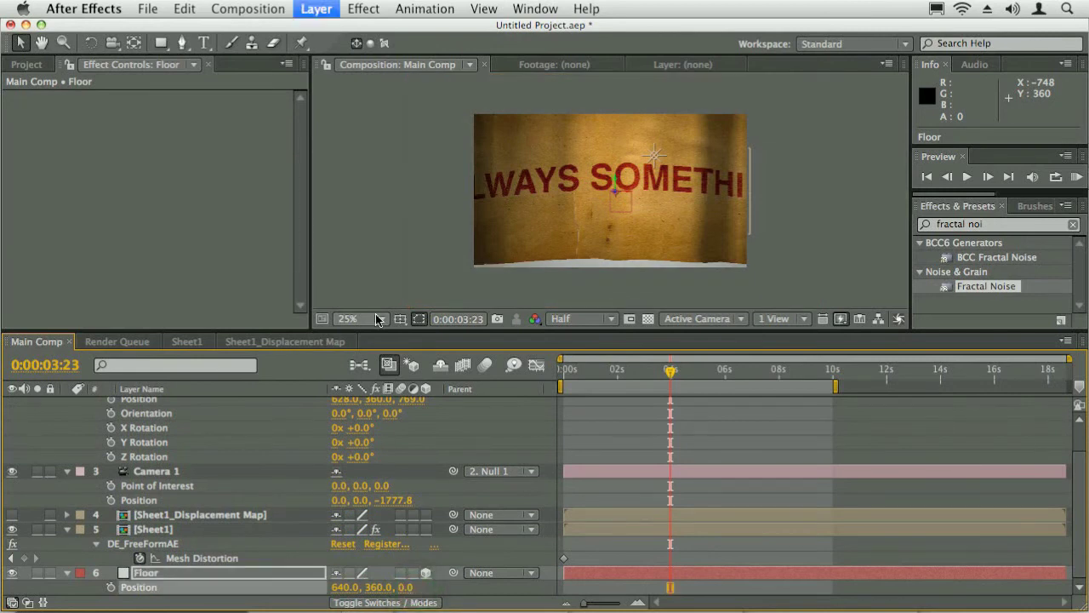
pyautogui.press('alt+super+f')
pyautogui.press('shift+super+f')
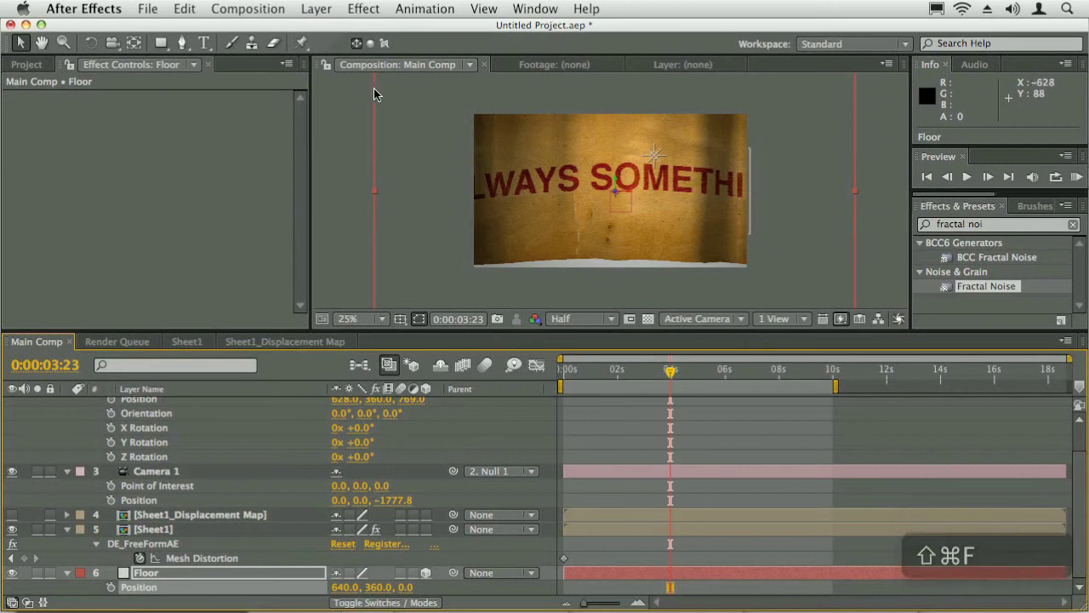
pyautogui.press('s')
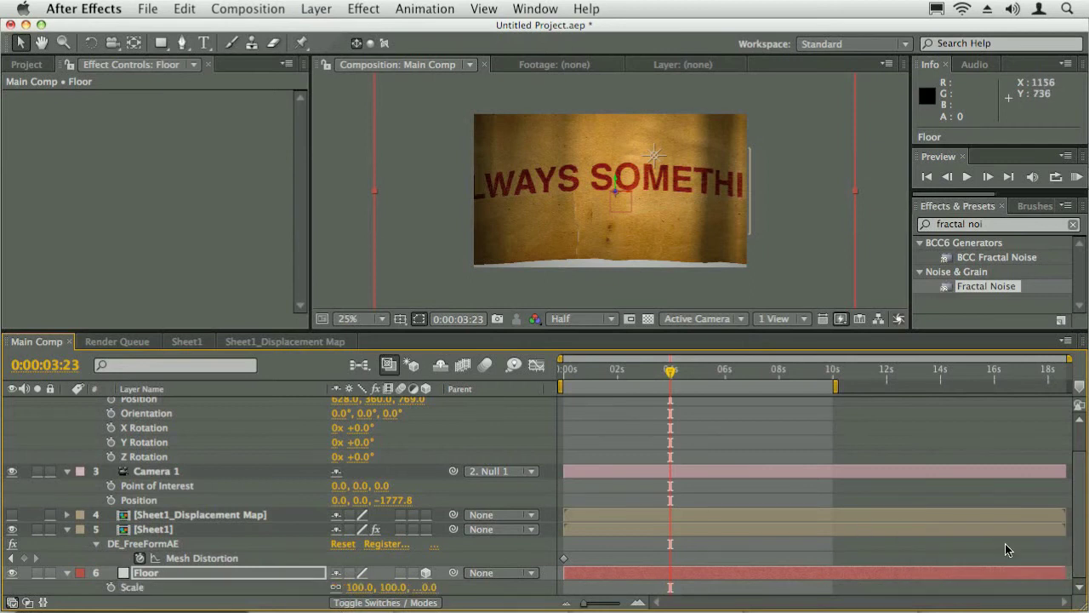
pyautogui.click(158, 573)
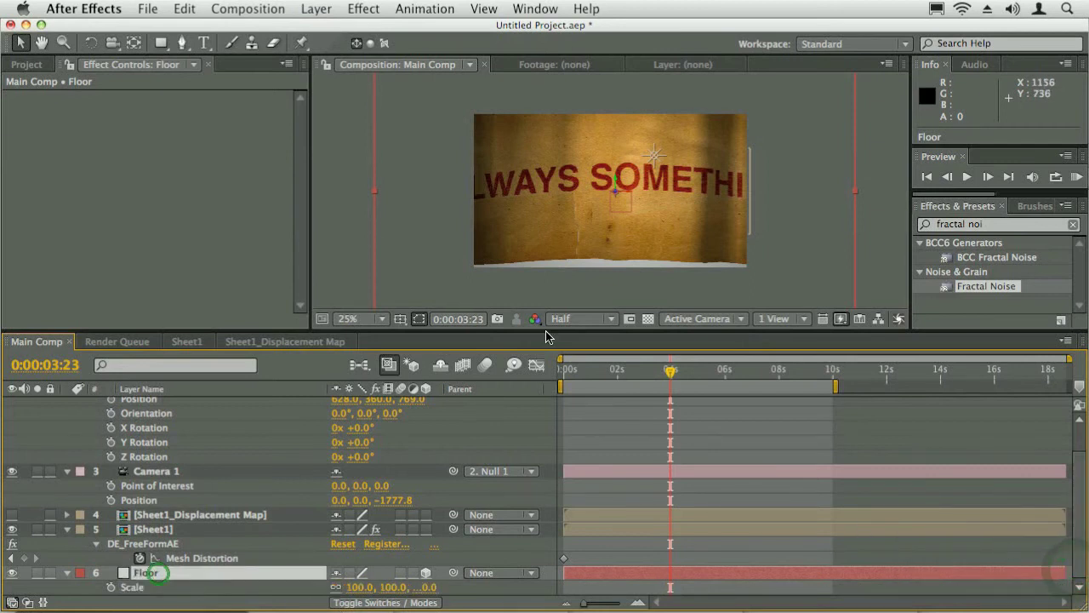
# - Hide Sheet1, place aetuts+_logo.ai directly above Floor as a 3D layer, and reveal the Position of both layers
pyautogui.click(27, 64)
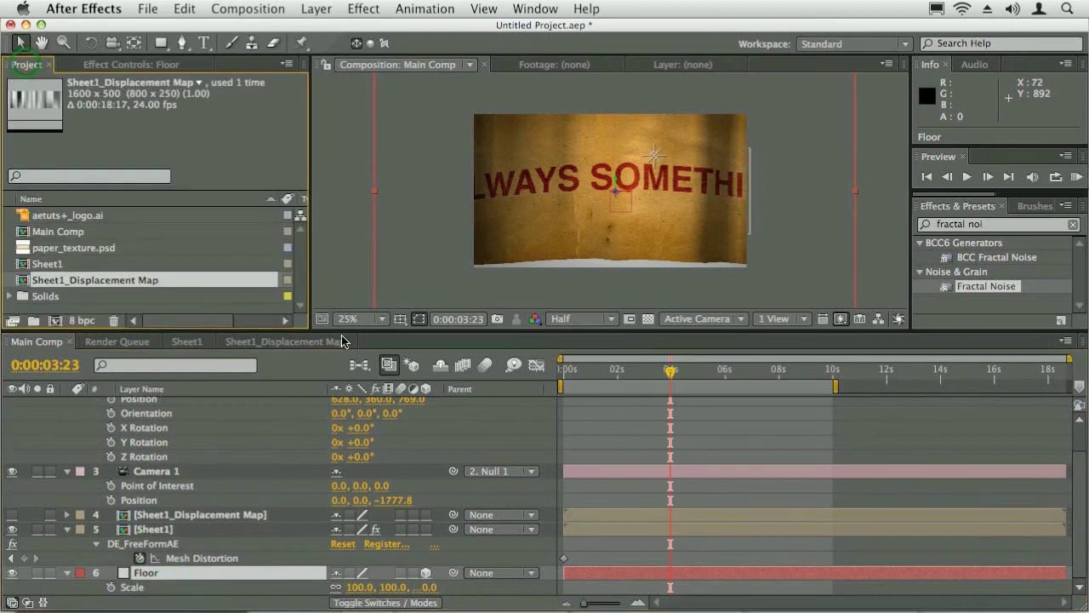
pyautogui.click(12, 529)
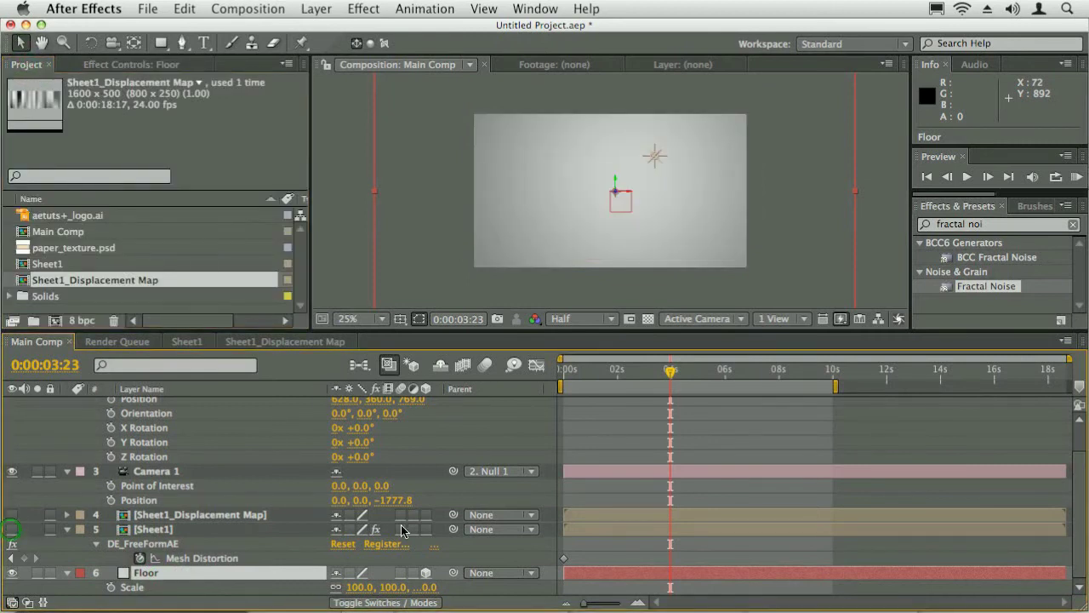
pyautogui.moveTo(68, 215); pyautogui.dragTo(168, 576)
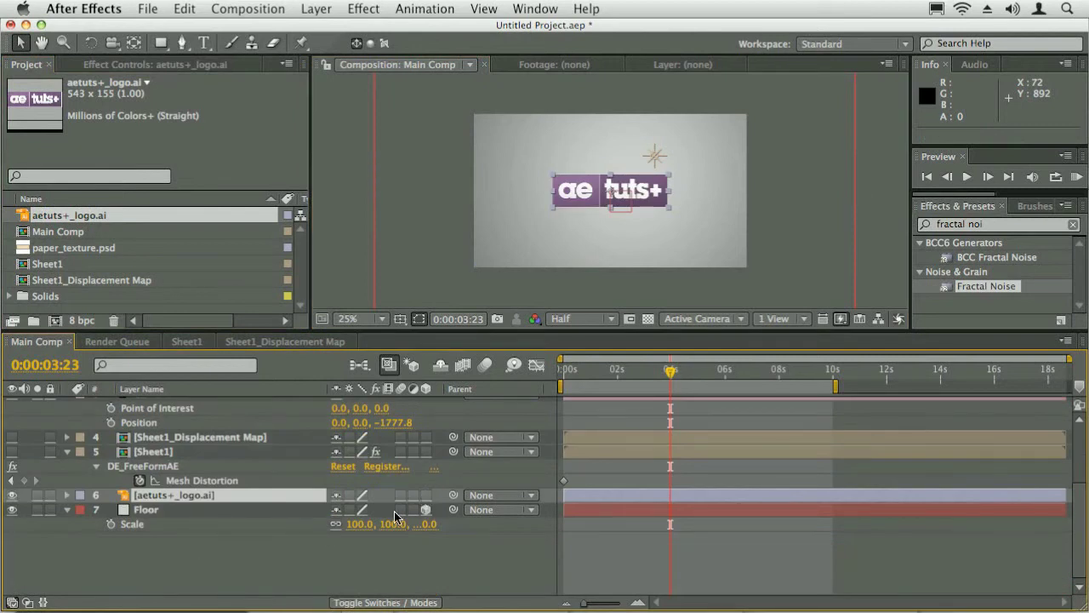
pyautogui.click(426, 496)
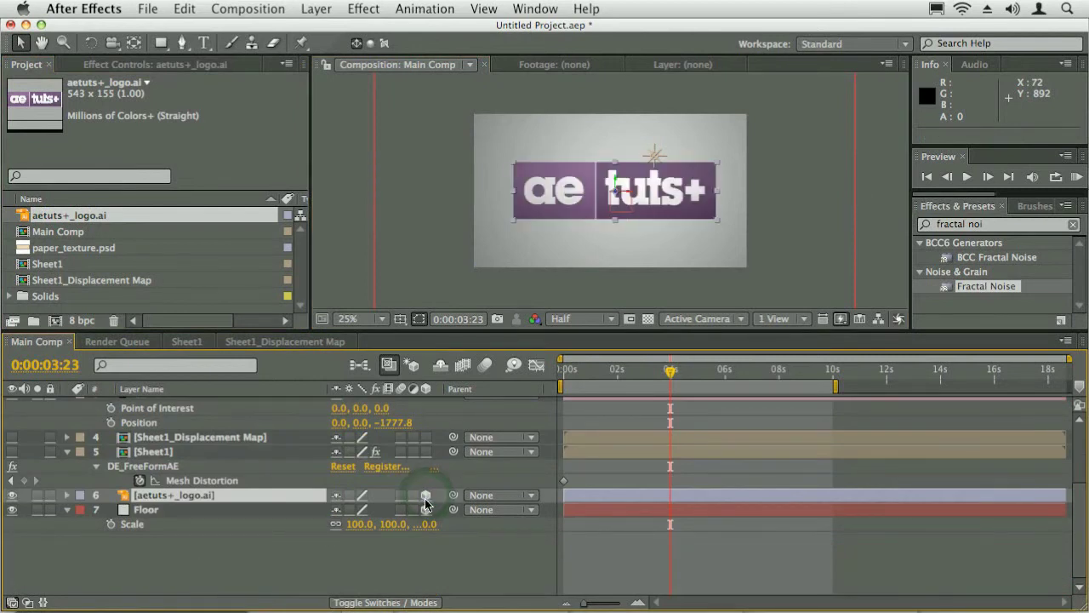
pyautogui.press('p')
pyautogui.click(205, 579)
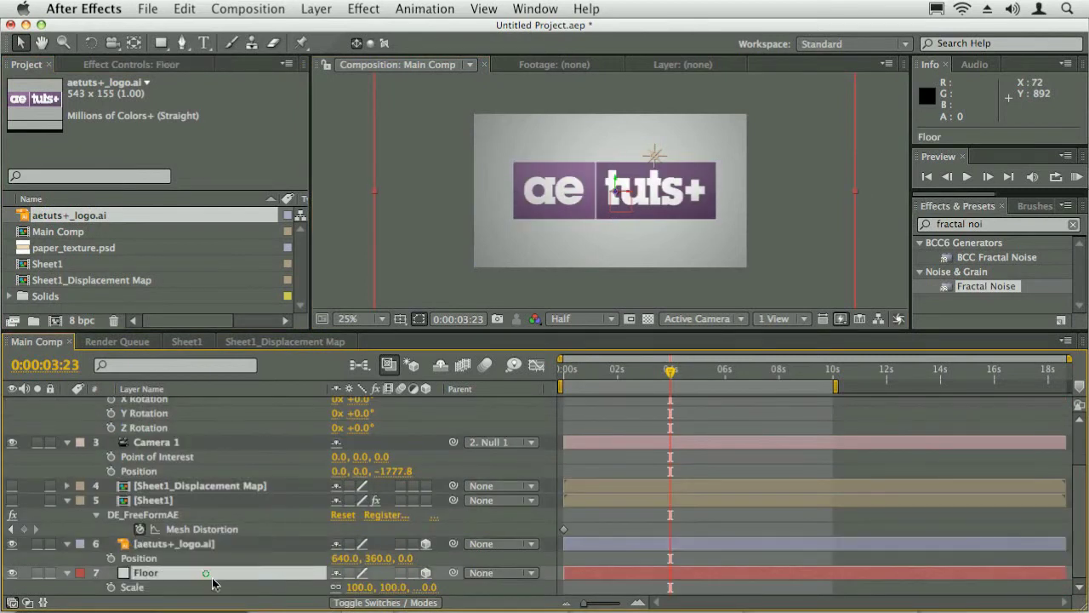
pyautogui.press('p')
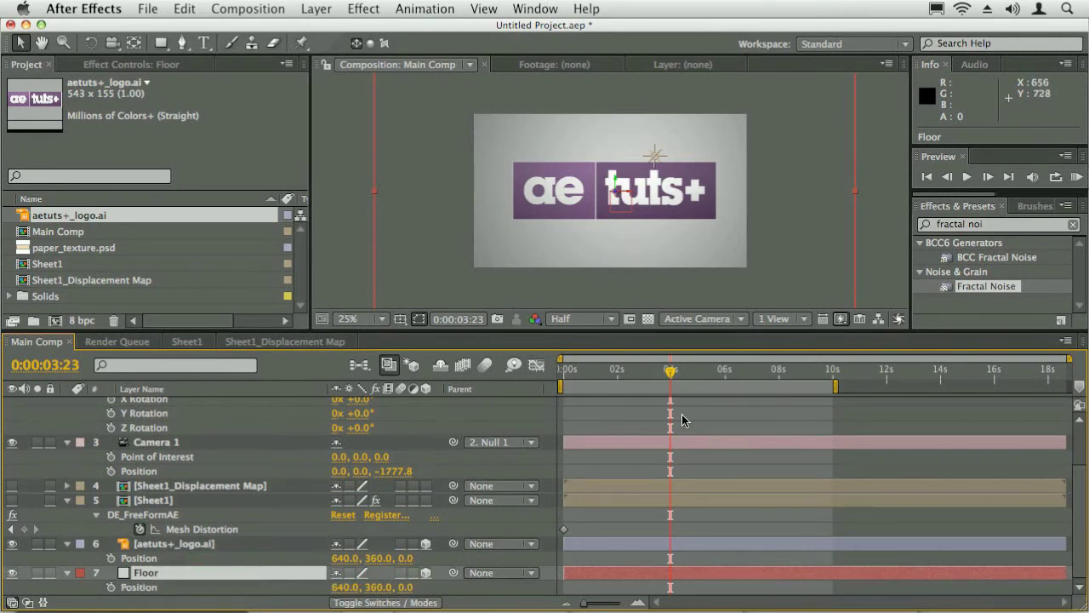
# - Try rotating Null 1 on its X and Y axes to orbit the camera, and undo both rotations
pyautogui.scroll(3, 847, 464)
pyautogui.moveTo(362, 466); pyautogui.dragTo(307, 471)
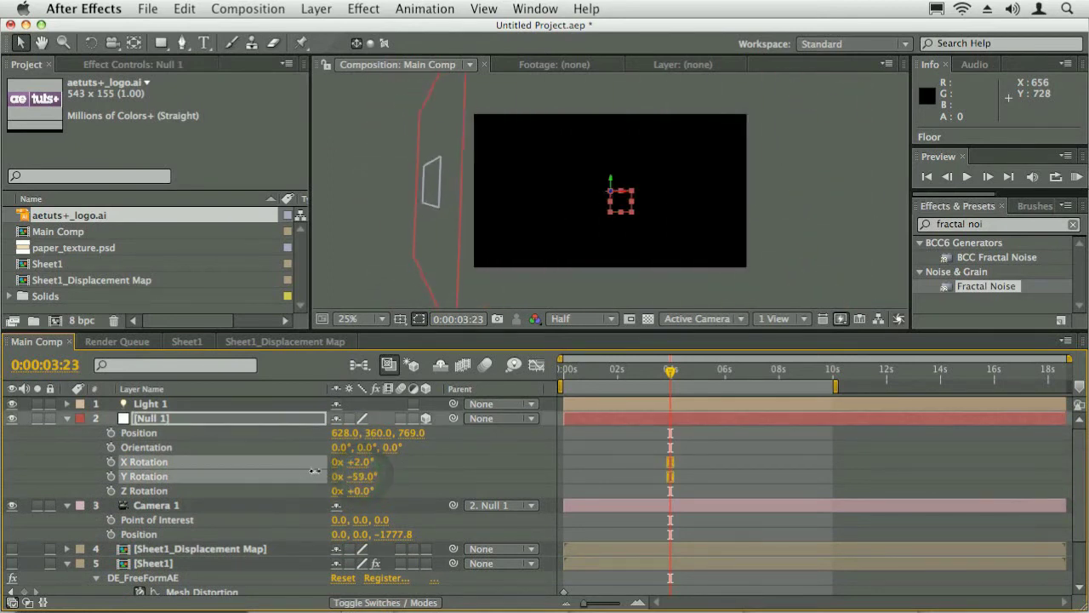
pyautogui.press('super+z')
pyautogui.press('super+z')
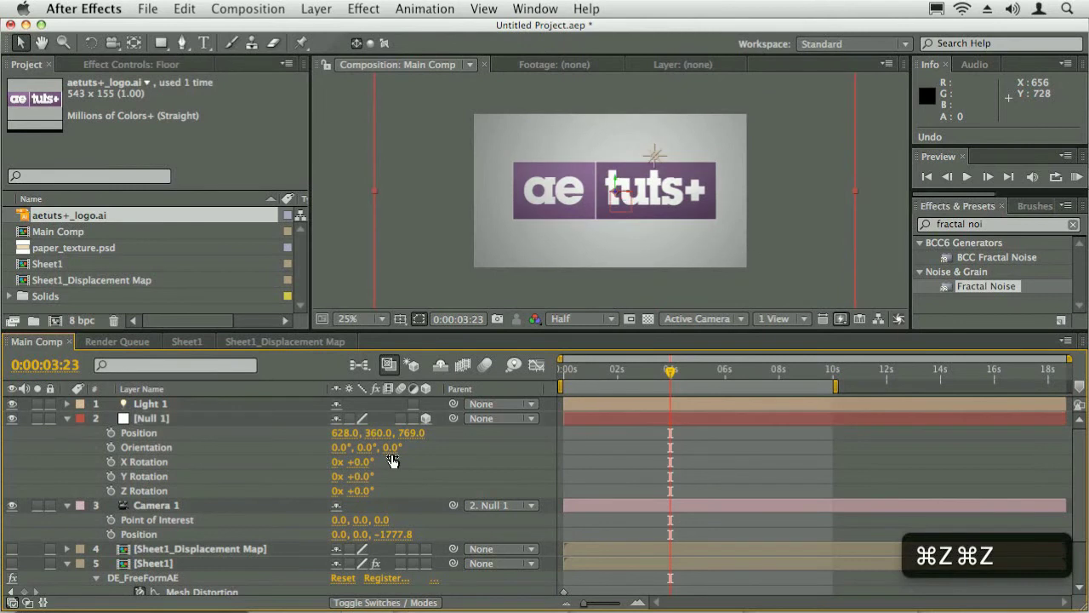
# - Parent the aetuts+_logo.ai layer to Floor and compare the frame with Sheet1 shown and hidden
pyautogui.scroll(-1, 1075, 515)
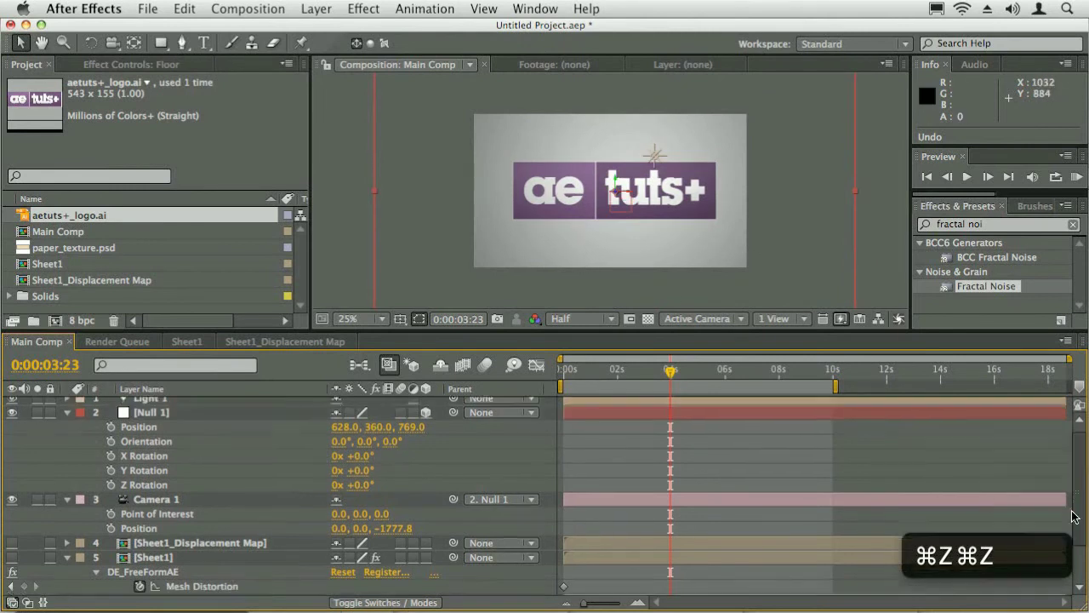
pyautogui.scroll(-5, 1075, 516)
pyautogui.moveTo(452, 544); pyautogui.dragTo(160, 585)
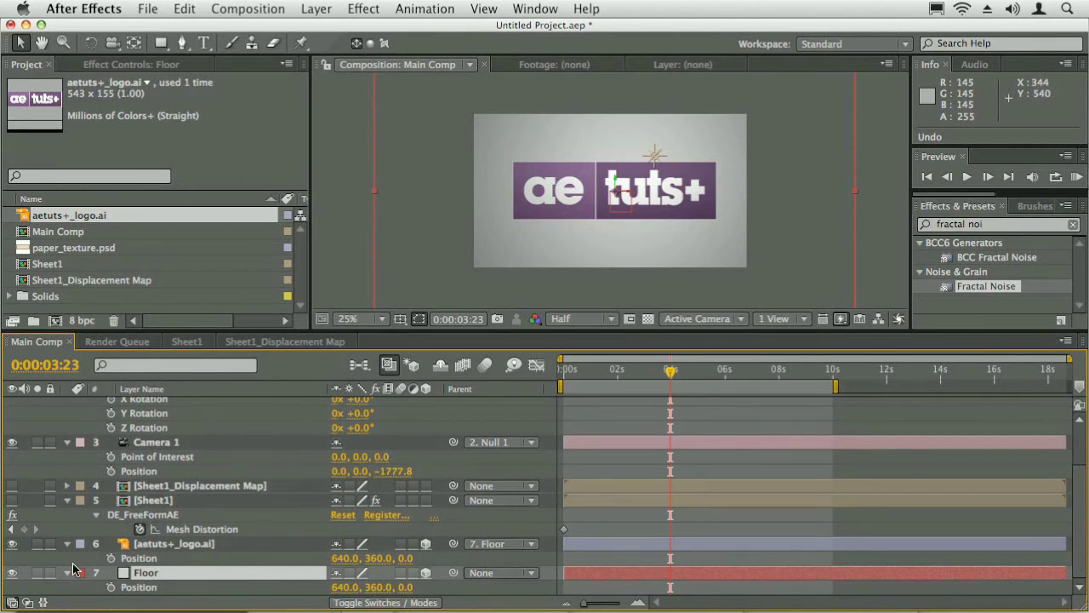
pyautogui.click(12, 500)
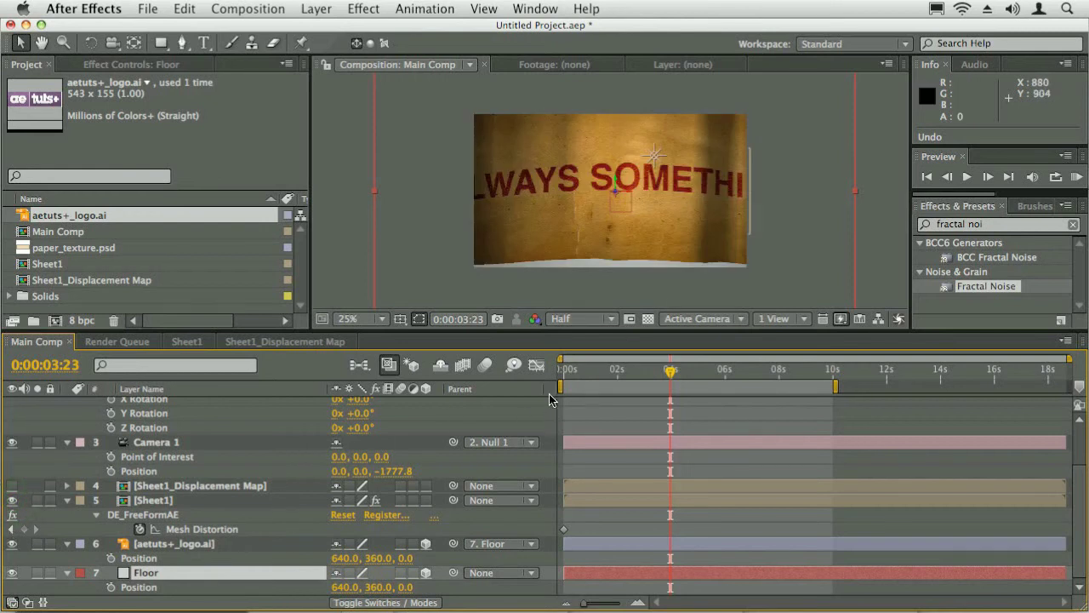
pyautogui.click(10, 501)
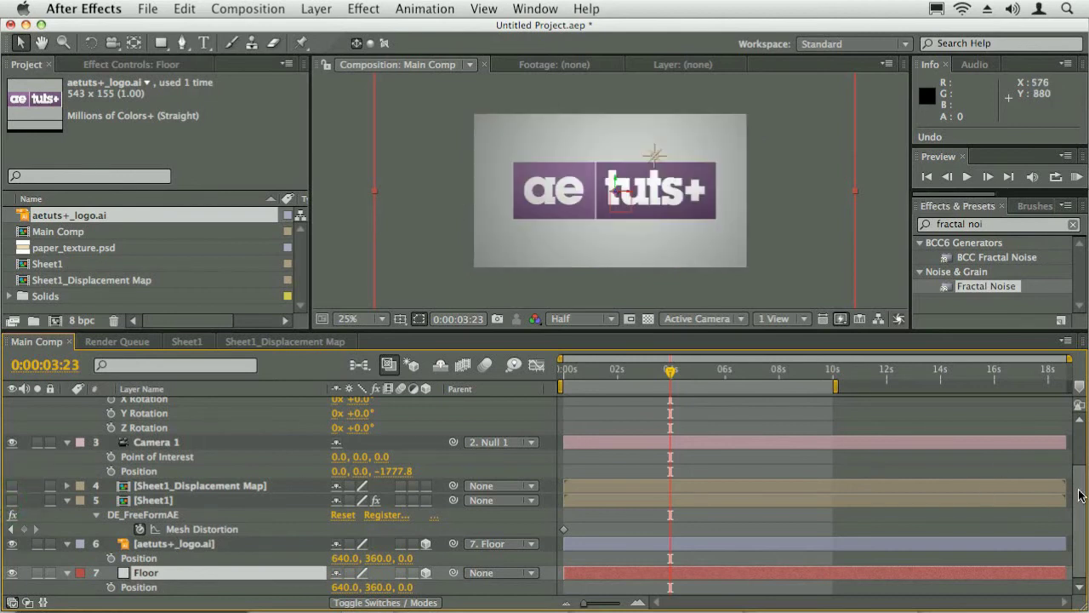
# - At 0:00:03:23, start keyframing Null 1's Position and its X, Y and Z Rotation
pyautogui.scroll(3, 968, 385)
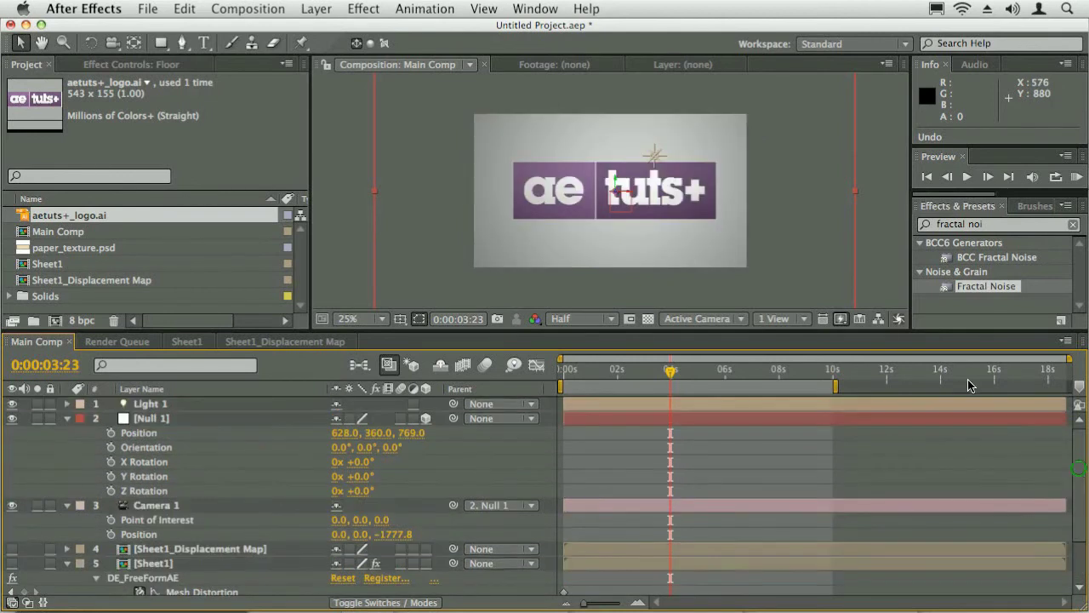
pyautogui.click(158, 434)
pyautogui.click(110, 432)
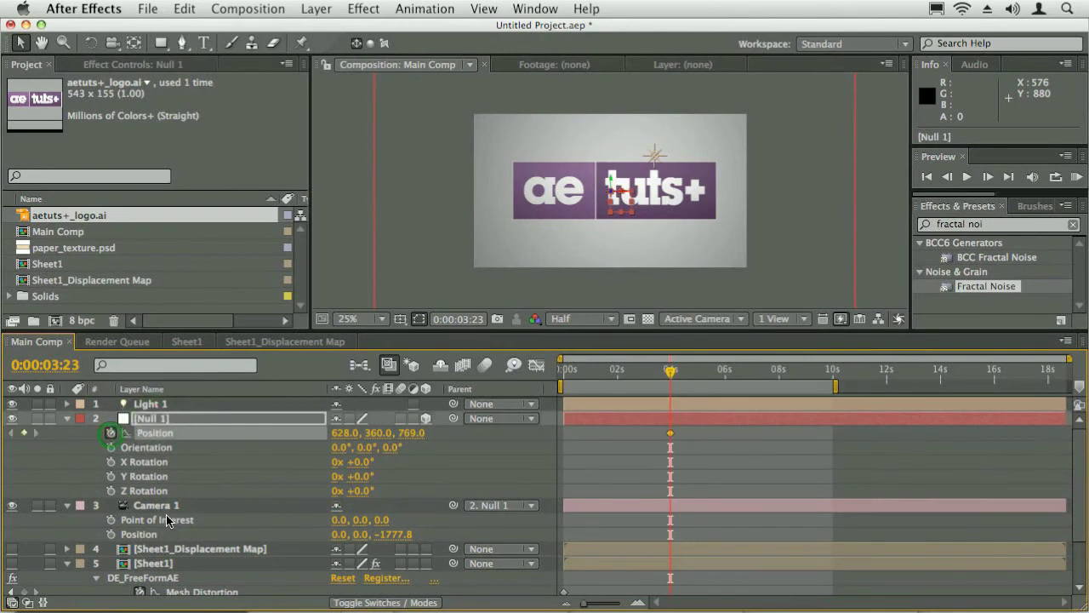
pyautogui.moveTo(110, 461); pyautogui.dragTo(142, 508)
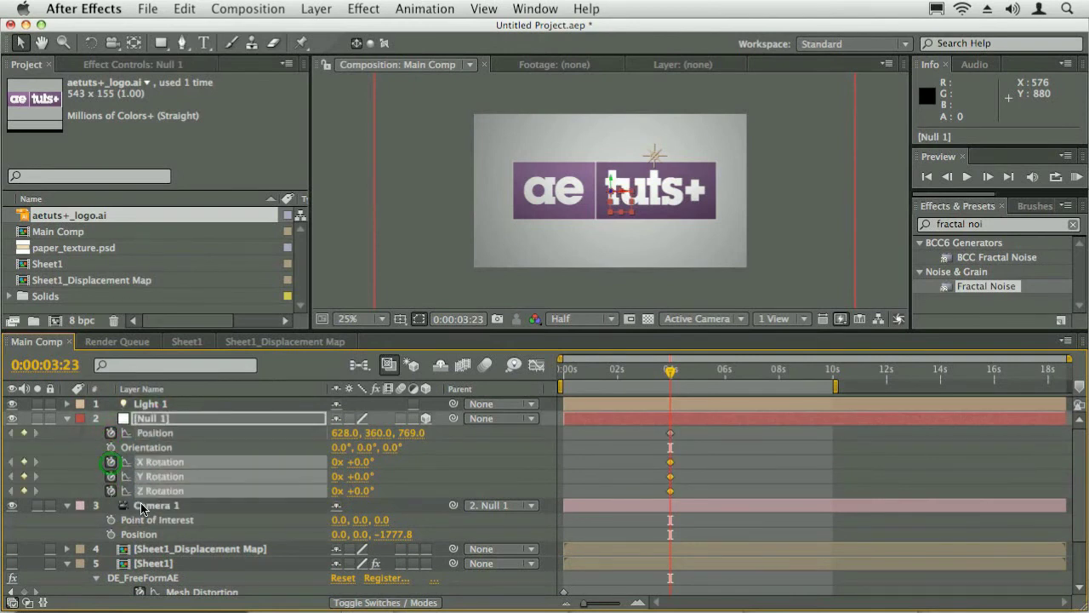
# - Go to 0:00:00:00 and make Sheet1 visible, keeping Sheet1_Displacement Map hidden
pyautogui.press('Home')
pyautogui.click(12, 549)
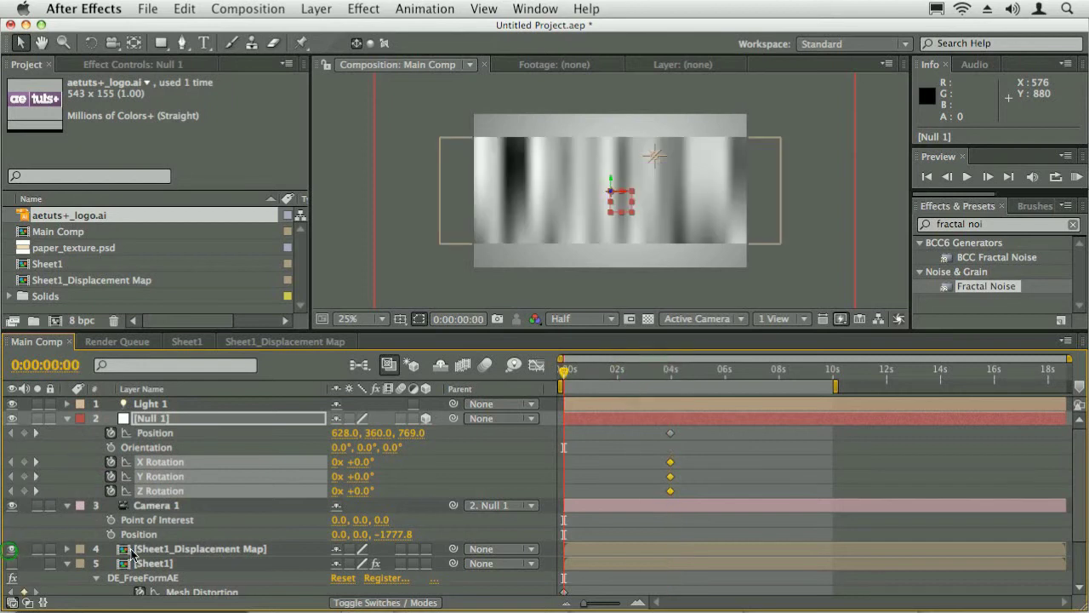
pyautogui.click(132, 549)
pyautogui.click(12, 549)
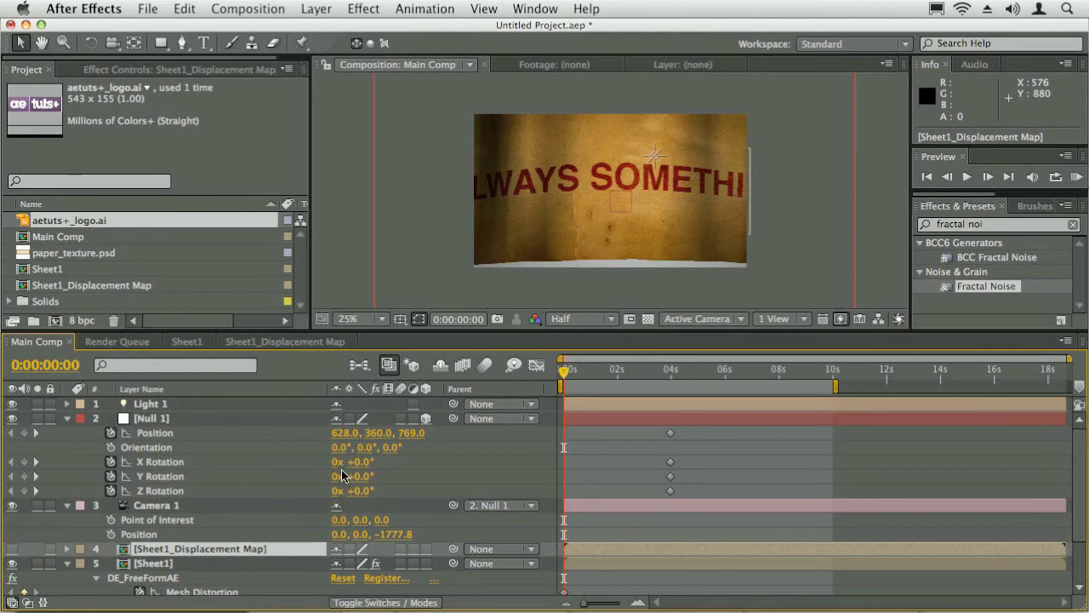
# - At 0:00:00:00, set Null 1's X Rotation to 48°, Y Rotation to 49° and Position to 628, -104, 501
pyautogui.moveTo(361, 467); pyautogui.dragTo(281, 441)
pyautogui.moveTo(379, 433)
pyautogui.mouseDown()
pyautogui.moveTo(353, 436)
pyautogui.moveTo(396, 443)
pyautogui.mouseUp()
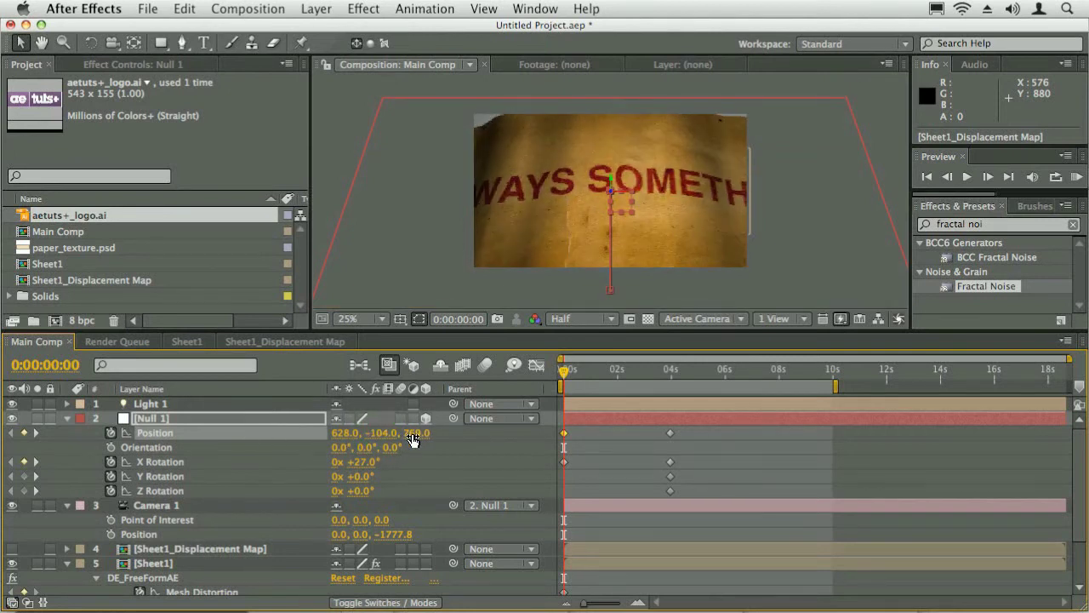
pyautogui.moveTo(459, 432); pyautogui.dragTo(405, 476)
pyautogui.moveTo(406, 438); pyautogui.dragTo(507, 443)
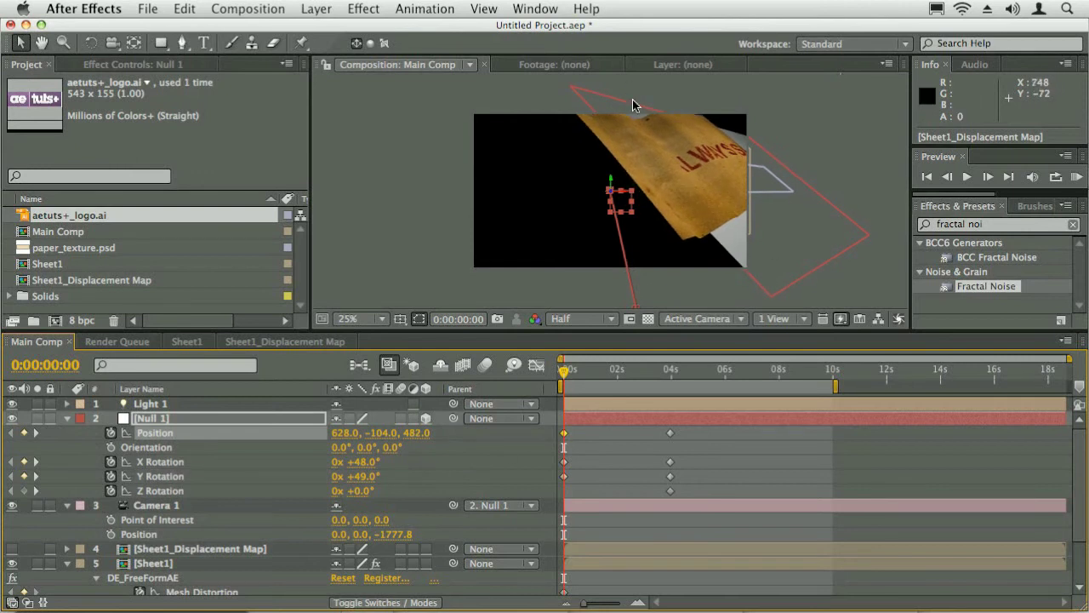
pyautogui.moveTo(444, 436)
pyautogui.mouseDown()
pyautogui.moveTo(461, 438)
pyautogui.moveTo(399, 439)
pyautogui.moveTo(434, 447)
pyautogui.mouseUp()
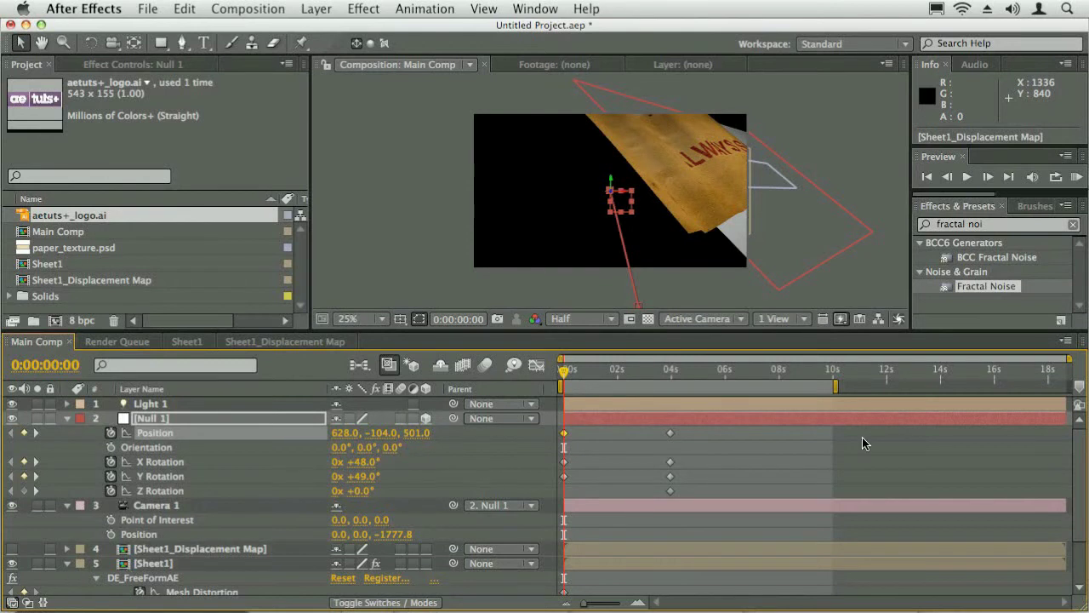
# - Hide the aetuts+_logo.ai and Floor layers so that only the paper sheet renders
pyautogui.scroll(-2, 1074, 511)
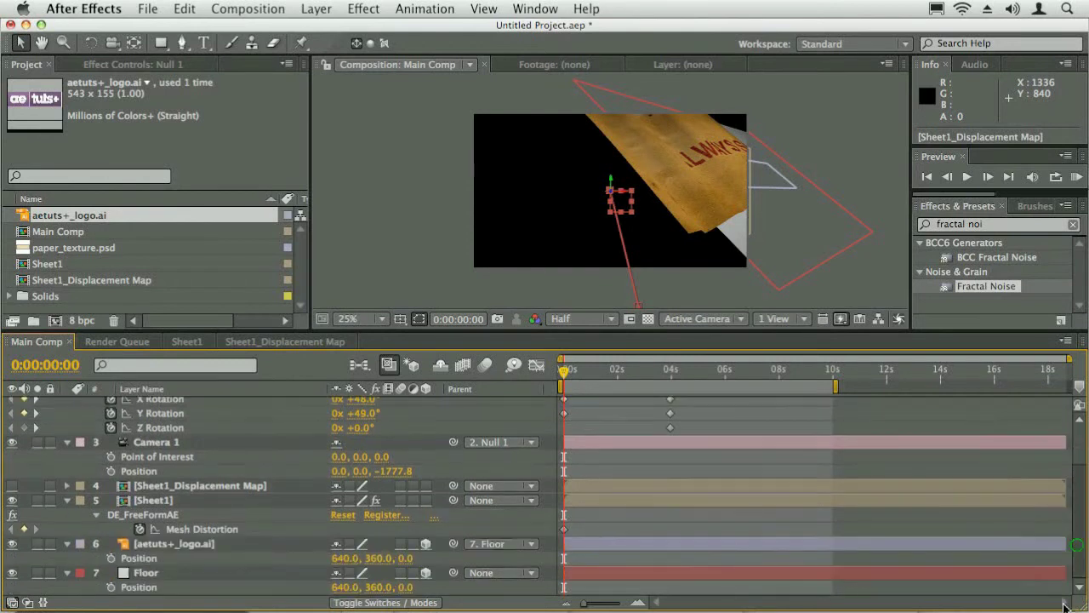
pyautogui.click(13, 571)
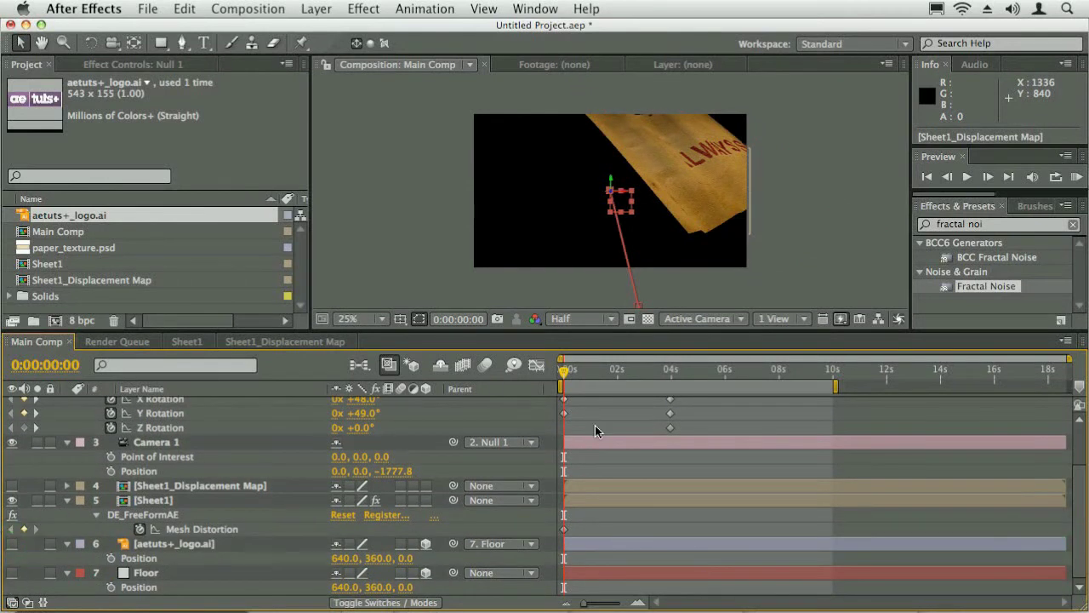
pyautogui.scroll(2, 1068, 524)
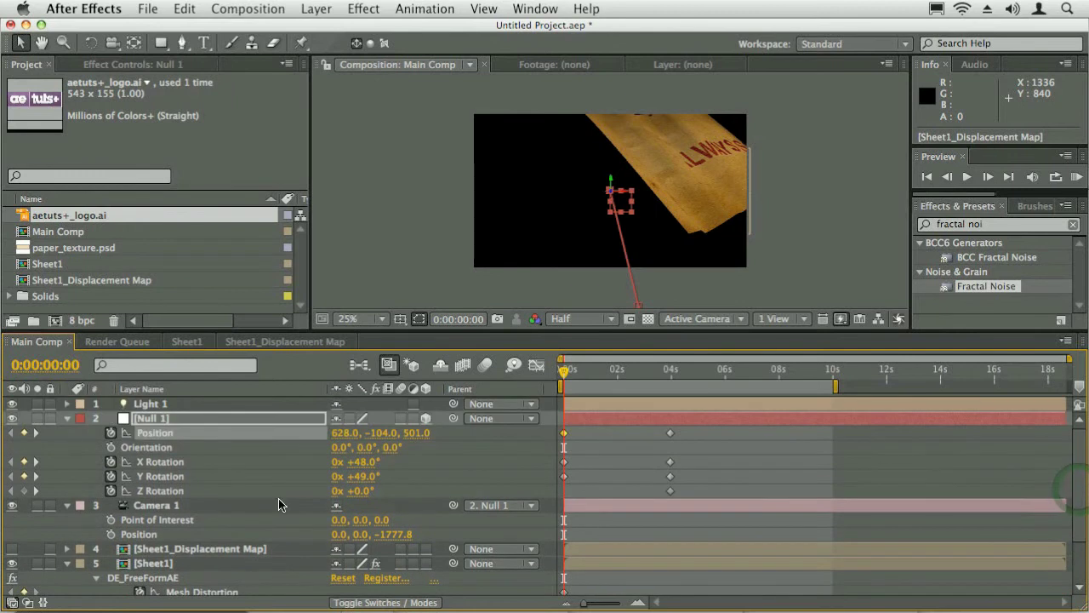
pyautogui.scroll(-2, 1074, 510)
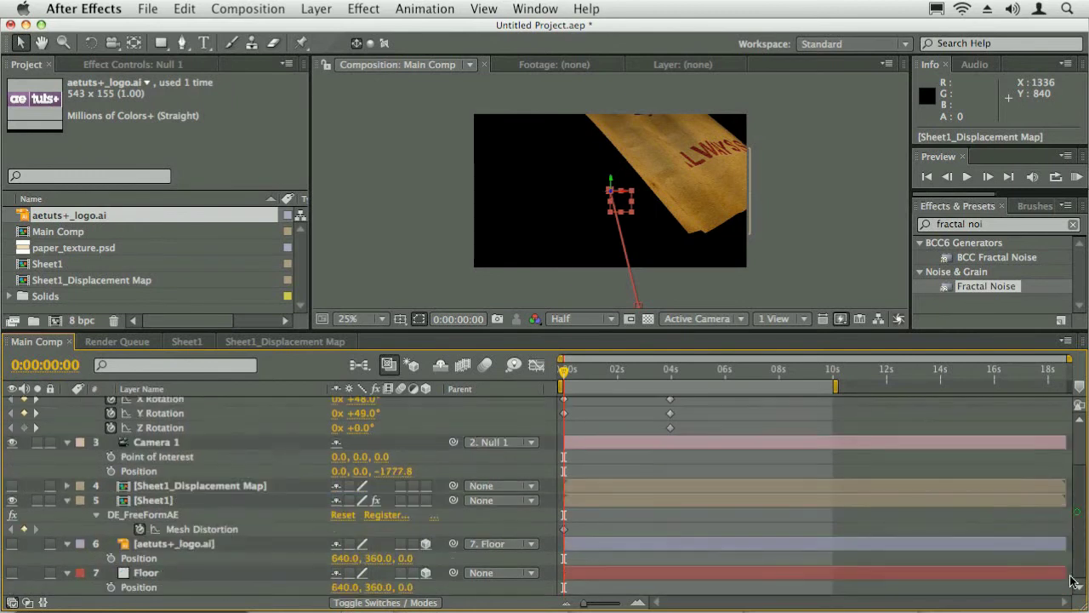
# - At 0:00:01:23, keyframe Sheet1's Mesh Distortion by pulling the middle column of mesh vertices downward, and scrub back toward the start
pyautogui.click(188, 531)
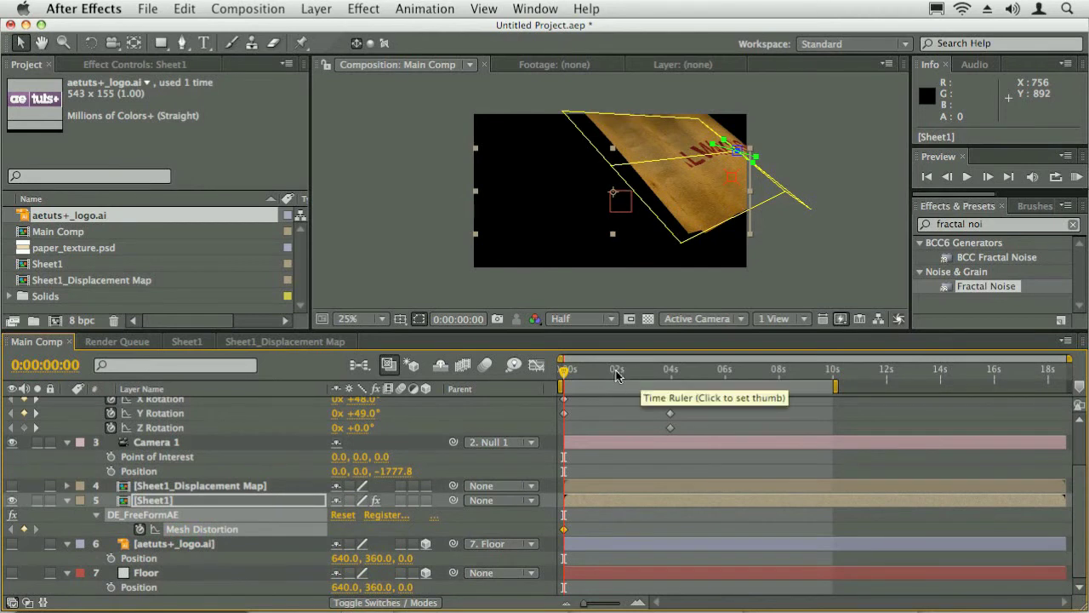
pyautogui.moveTo(616, 377); pyautogui.dragTo(618, 372)
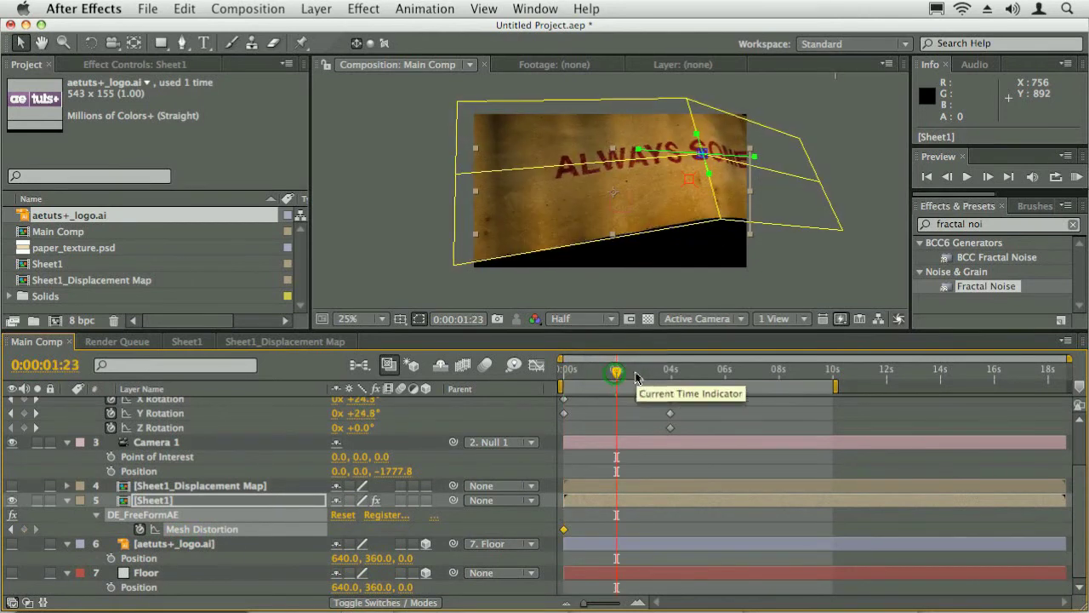
pyautogui.moveTo(714, 223); pyautogui.dragTo(709, 234)
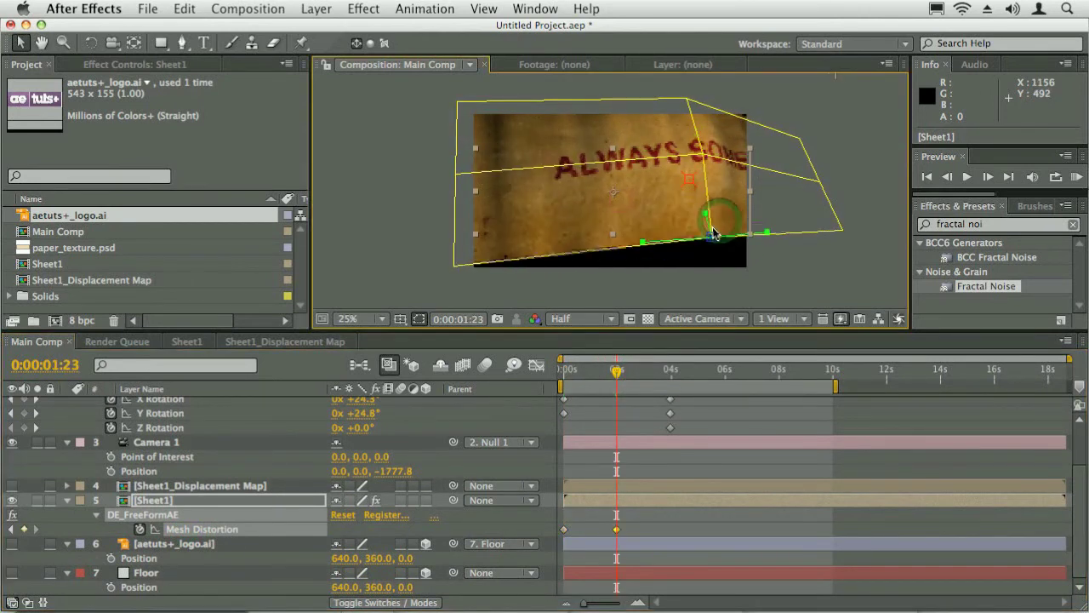
pyautogui.moveTo(697, 160)
pyautogui.mouseDown()
pyautogui.moveTo(705, 182)
pyautogui.moveTo(696, 167)
pyautogui.mouseUp()
pyautogui.moveTo(690, 107)
pyautogui.mouseDown()
pyautogui.moveTo(676, 92)
pyautogui.moveTo(681, 117)
pyautogui.mouseUp()
pyautogui.moveTo(701, 180); pyautogui.dragTo(698, 172)
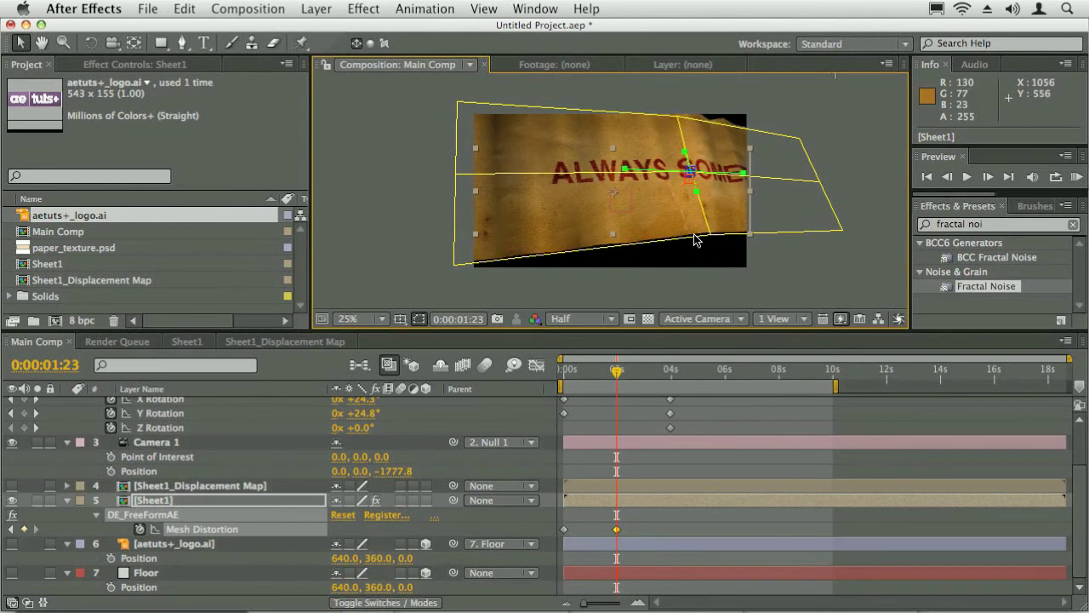
pyautogui.click(617, 530)
pyautogui.moveTo(617, 371); pyautogui.dragTo(564, 371)
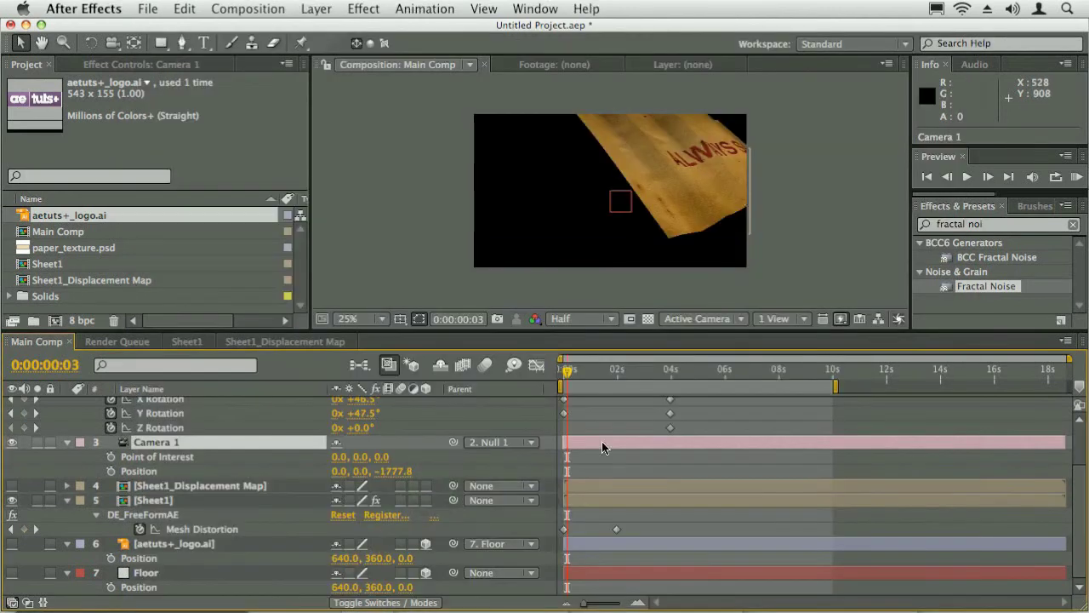
# - At 0:00:00:00, reshape Sheet1's DE_FreeFormAE mesh by pulling its vertices and tangents up and right until the paper is out of frame
pyautogui.click(564, 371)
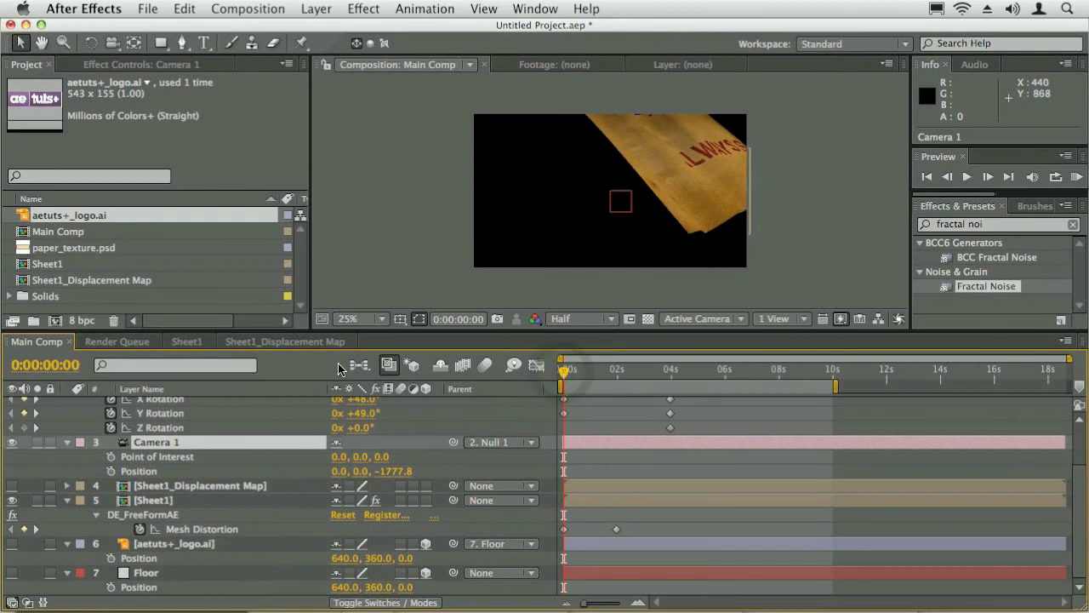
pyautogui.click(164, 520)
pyautogui.moveTo(685, 252); pyautogui.dragTo(761, 236)
pyautogui.moveTo(752, 176); pyautogui.dragTo(729, 183)
pyautogui.moveTo(593, 109); pyautogui.dragTo(662, 160)
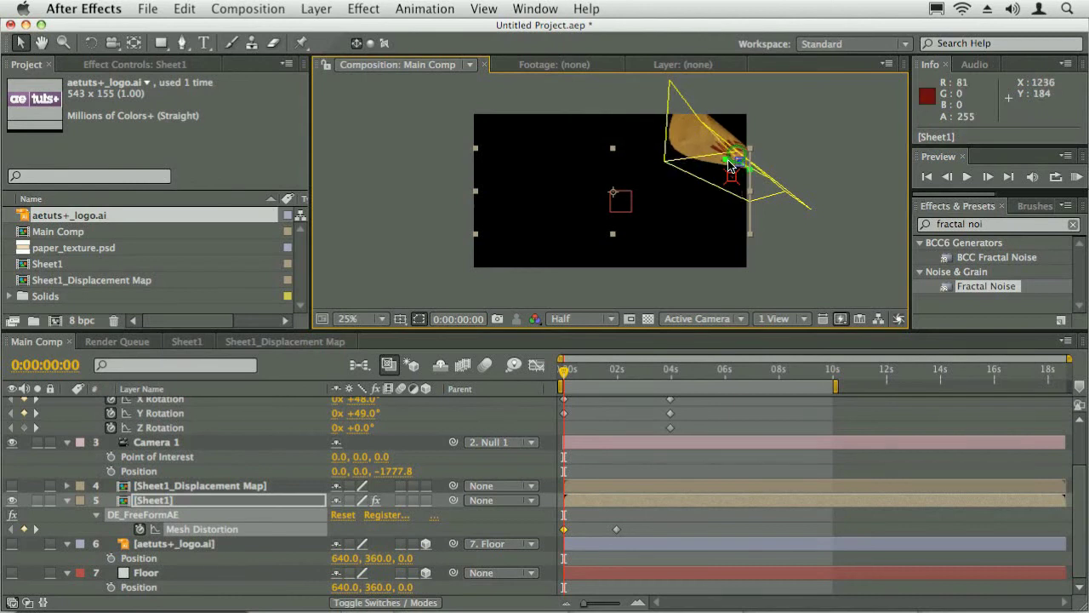
pyautogui.moveTo(725, 162); pyautogui.dragTo(716, 171)
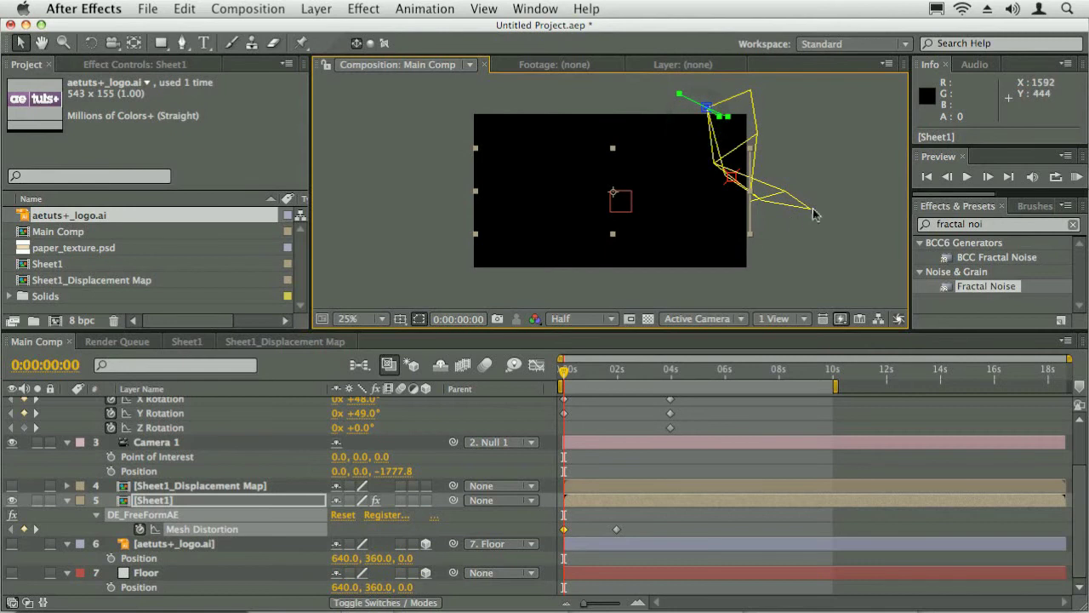
# - Go to 0:00:03:23, scale down the ALWAYS SOMETHING text in the Sheet1 comp, shift it right, and return to Main Comp
pyautogui.moveTo(567, 374); pyautogui.dragTo(671, 372)
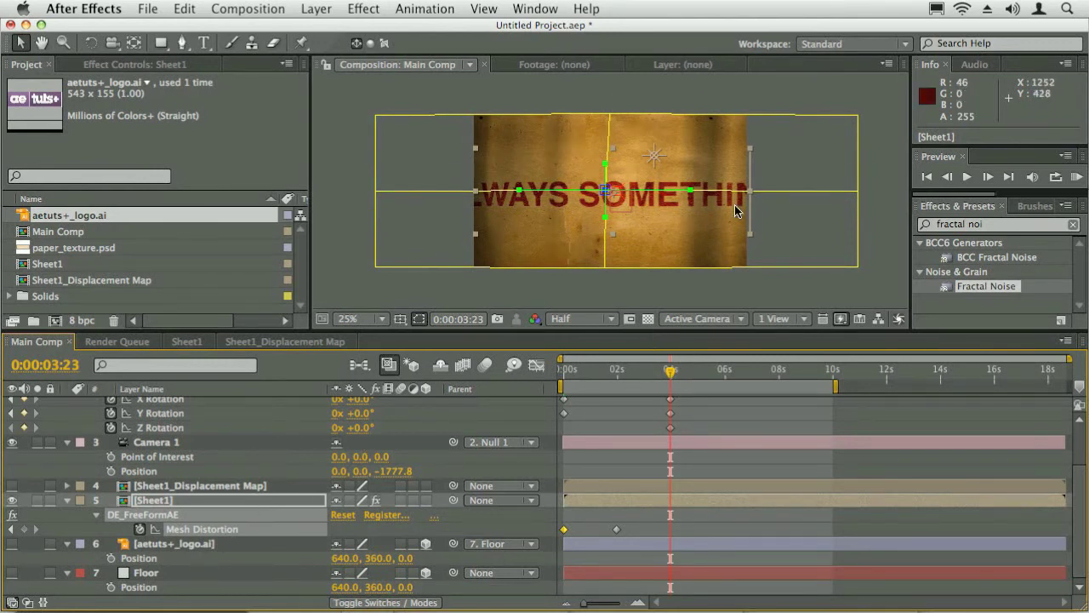
pyautogui.doubleClick(156, 506)
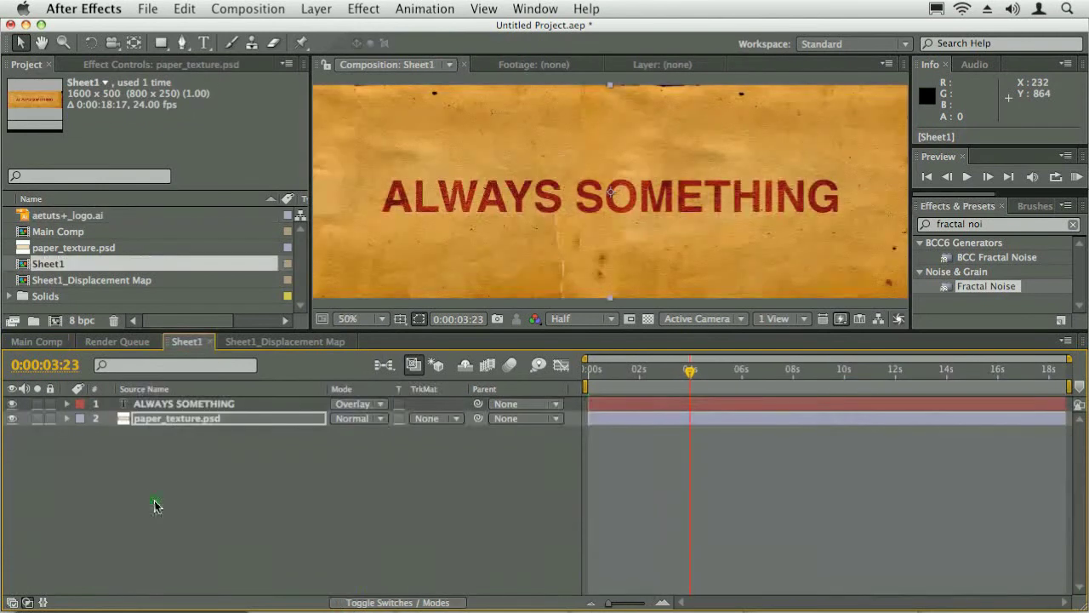
pyautogui.click(158, 403)
pyautogui.moveTo(839, 181); pyautogui.dragTo(761, 184)
pyautogui.moveTo(615, 200); pyautogui.dragTo(681, 202)
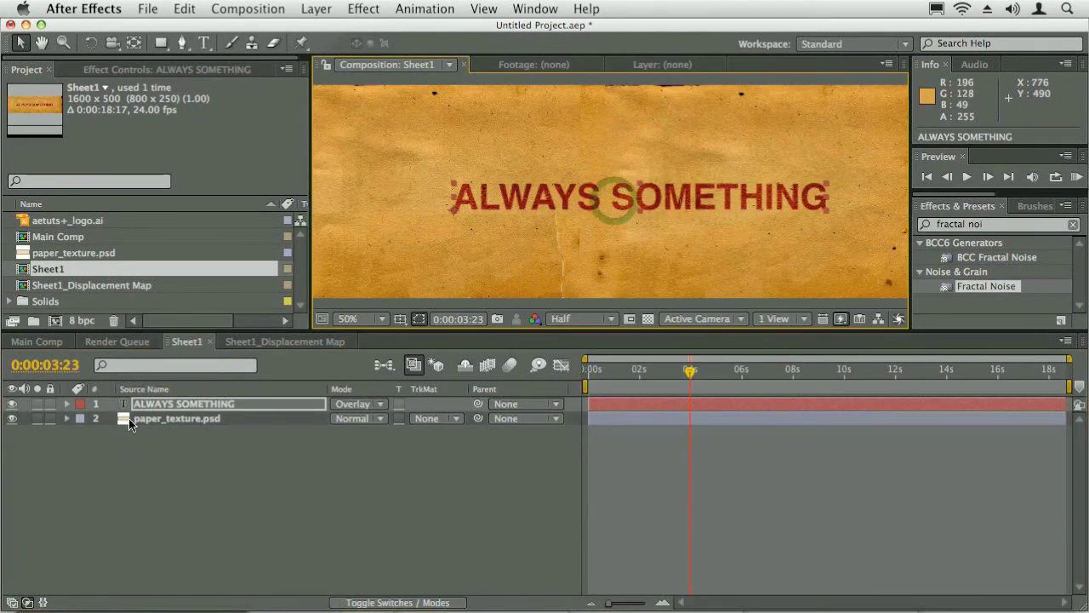
pyautogui.click(37, 341)
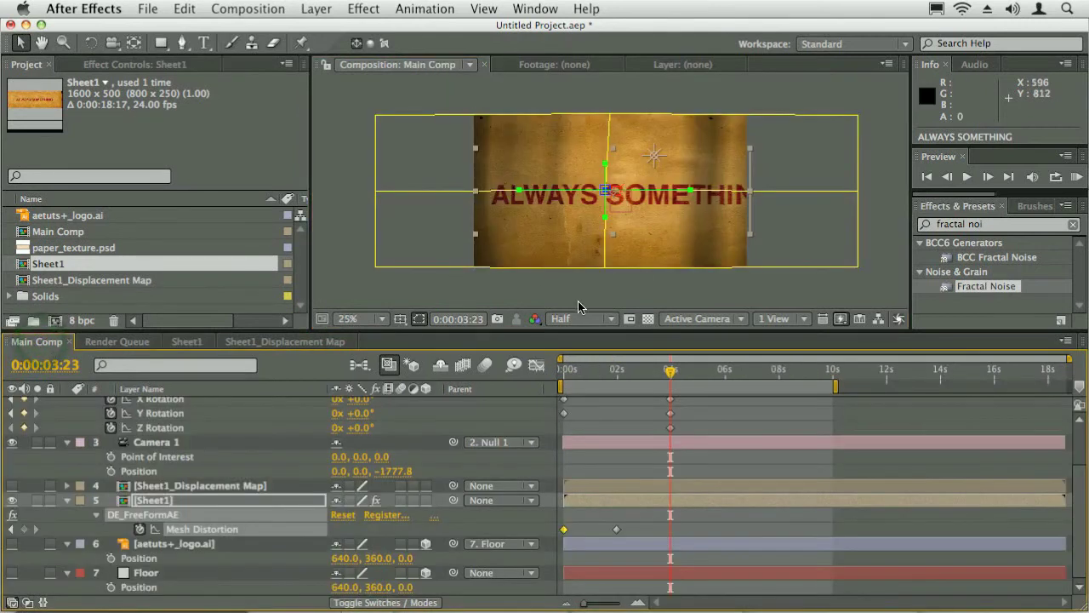
# - Reopen the Sheet1 comp, shrink the ALWAYS SOMETHING text slightly more, adjust its placement, and return to Main Comp
pyautogui.doubleClick(160, 502)
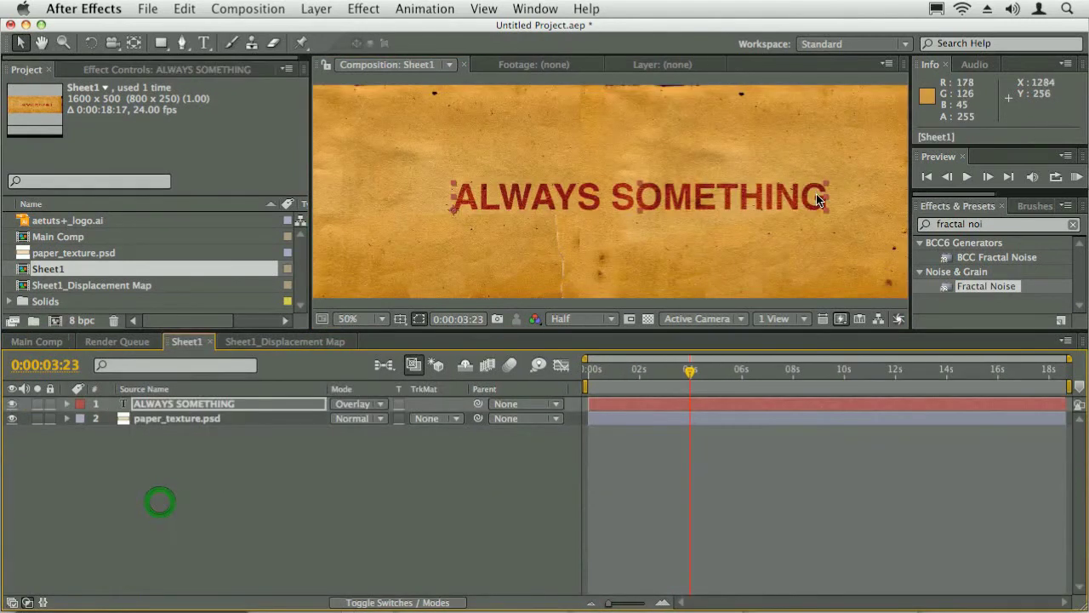
pyautogui.doubleClick(823, 186)
pyautogui.click(145, 469)
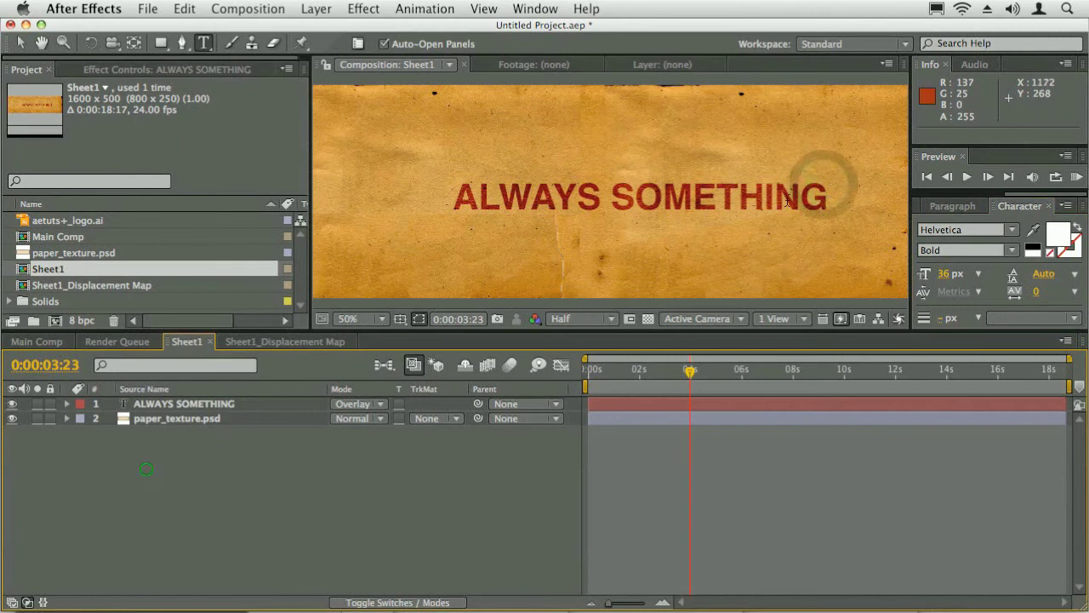
pyautogui.press('v')
pyautogui.click(814, 199)
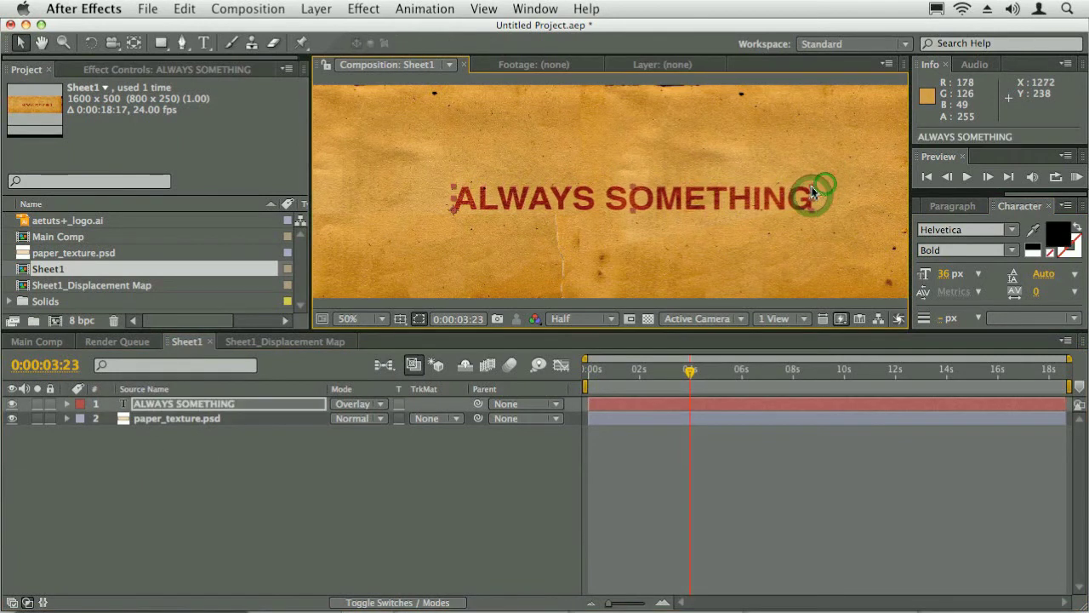
pyautogui.moveTo(742, 201); pyautogui.dragTo(751, 200)
pyautogui.press("'")
pyautogui.hotkey('shift', 'Escape')
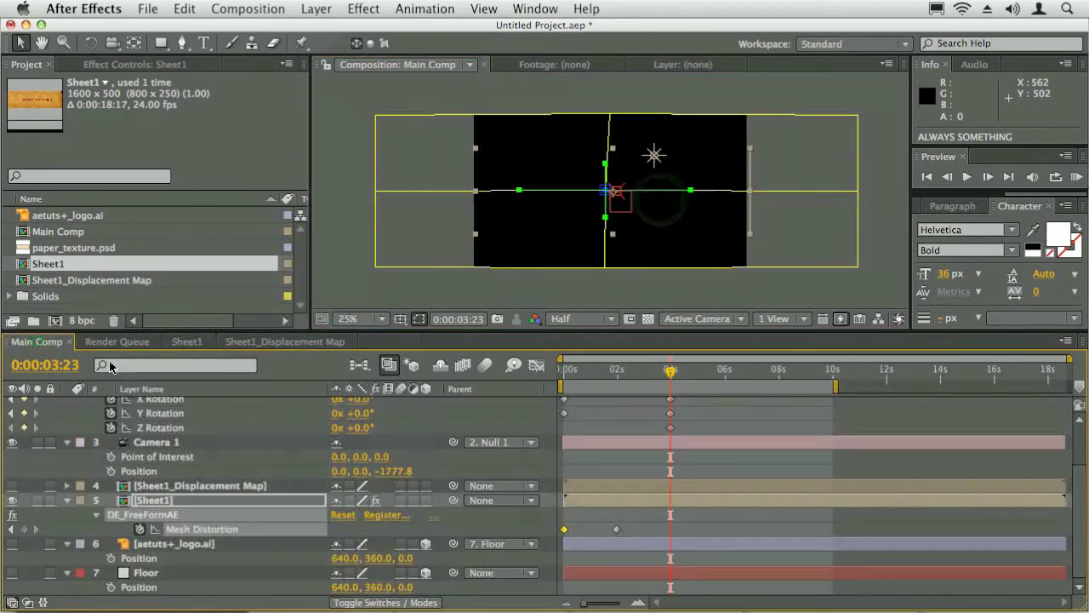
pyautogui.click(186, 341)
pyautogui.hotkey('shift', 'Escape')
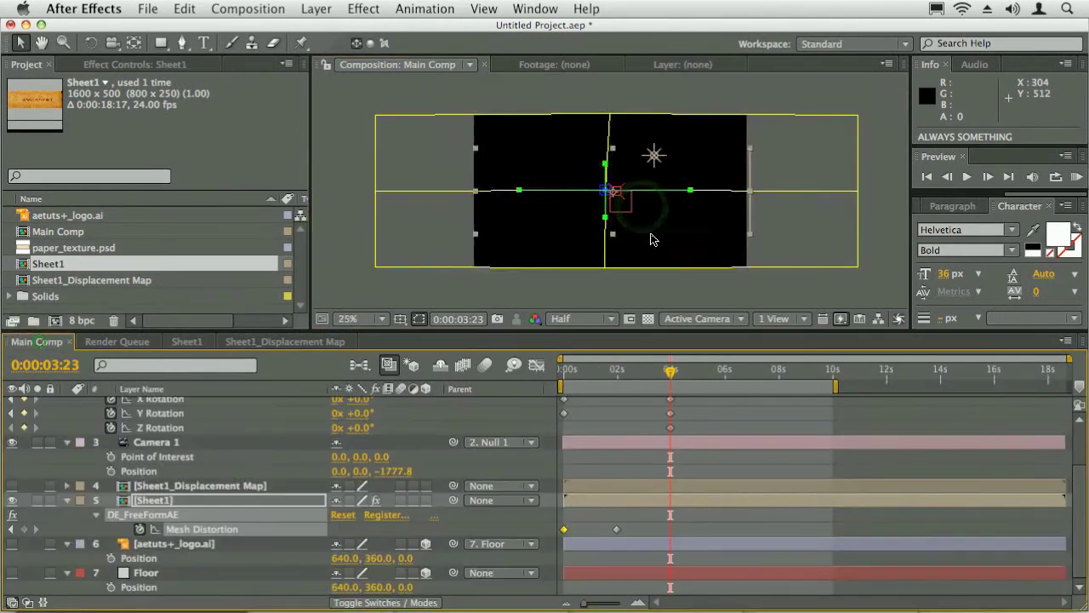
# - Scrub the animation, add a Mesh Distortion keyframe for Sheet1 at 0:00:03:23, and shift that keyframe to 0:00:03:15
pyautogui.click(570, 370)
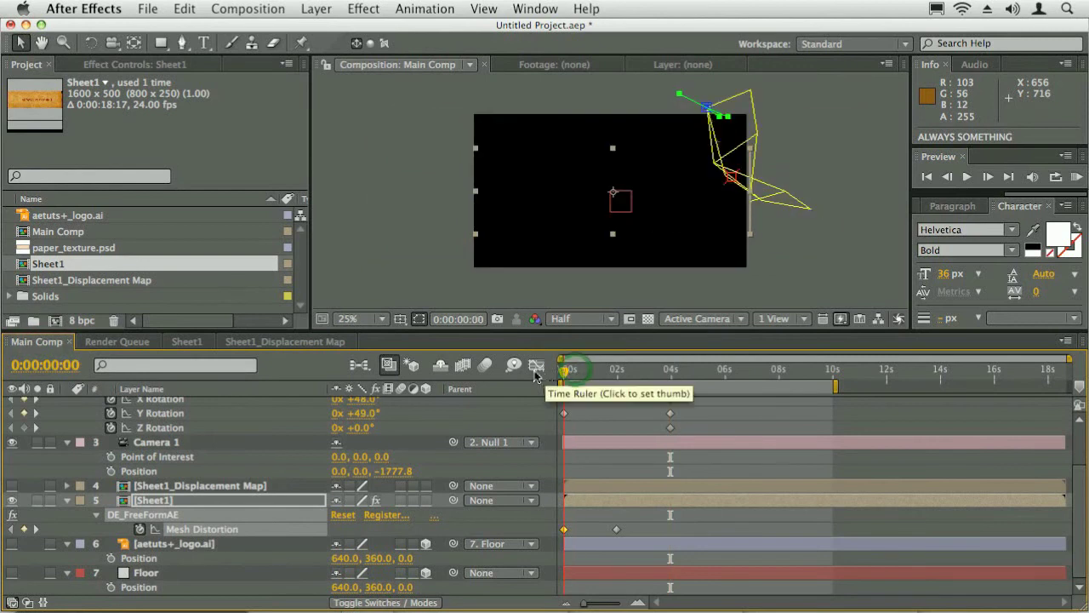
pyautogui.moveTo(564, 371); pyautogui.dragTo(670, 375)
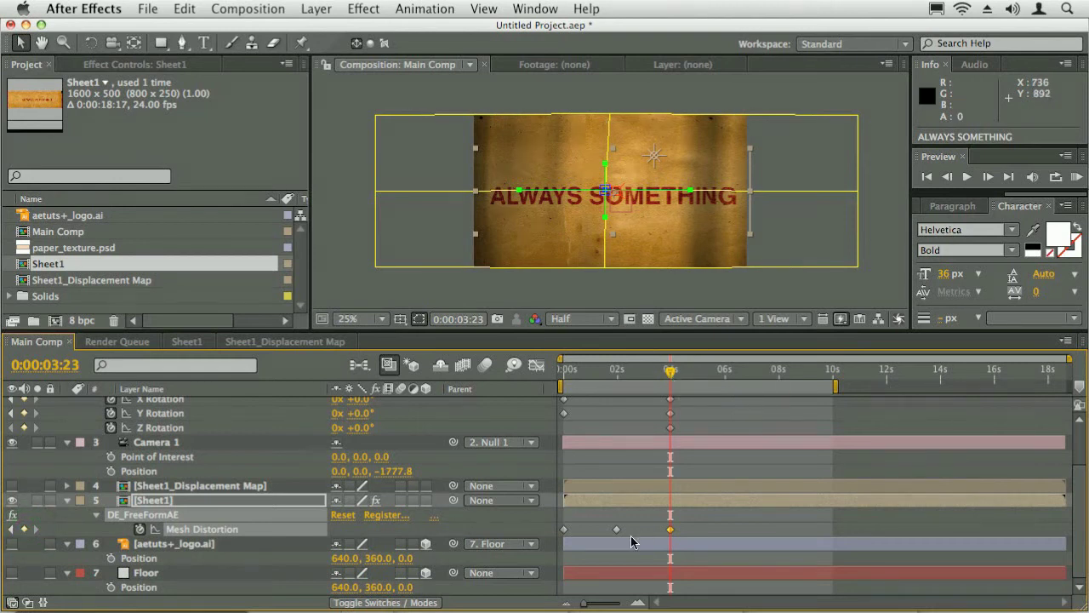
pyautogui.moveTo(670, 531); pyautogui.dragTo(657, 537)
# - At 0:00:04:14, keyframe Null 1 with X Rotation 74° and Position 628, -268, 67 for a low view along the sheet
pyautogui.moveTo(669, 372); pyautogui.dragTo(687, 372)
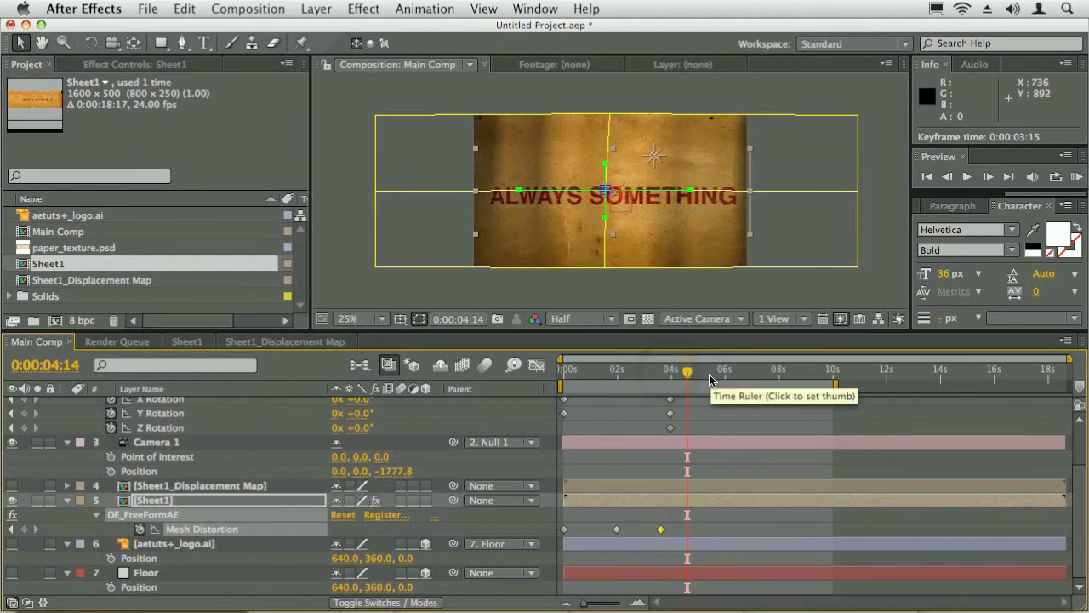
pyautogui.moveTo(1074, 476); pyautogui.dragTo(1072, 436)
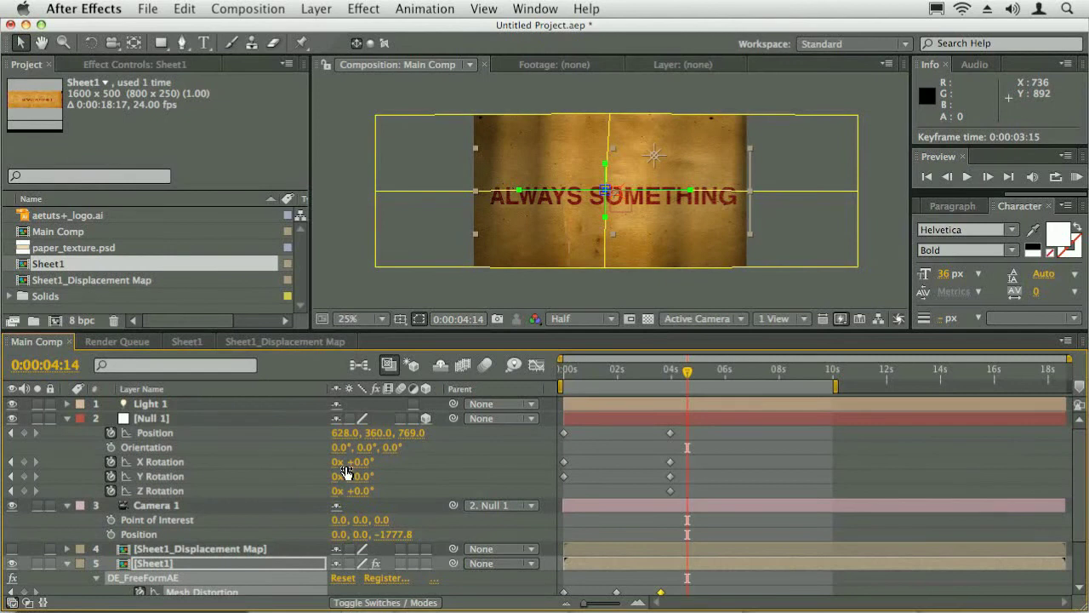
pyautogui.moveTo(368, 464); pyautogui.dragTo(387, 446)
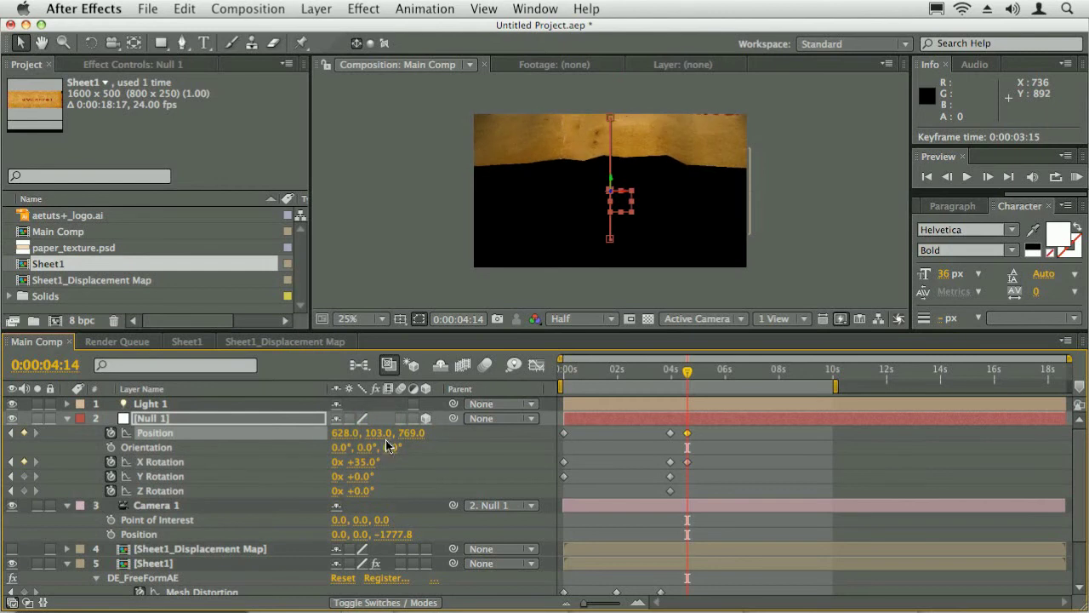
pyautogui.moveTo(281, 430); pyautogui.dragTo(255, 430)
pyautogui.moveTo(367, 464); pyautogui.dragTo(264, 438)
pyautogui.moveTo(100, 464); pyautogui.dragTo(375, 445)
pyautogui.moveTo(253, 433); pyautogui.dragTo(128, 447)
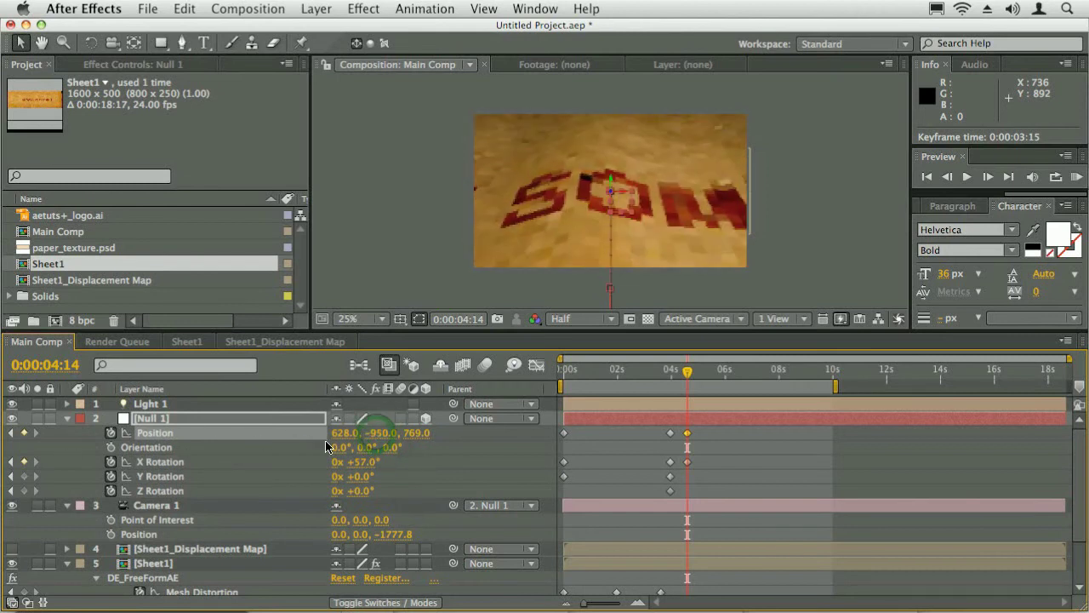
pyautogui.moveTo(501, 425); pyautogui.dragTo(860, 415)
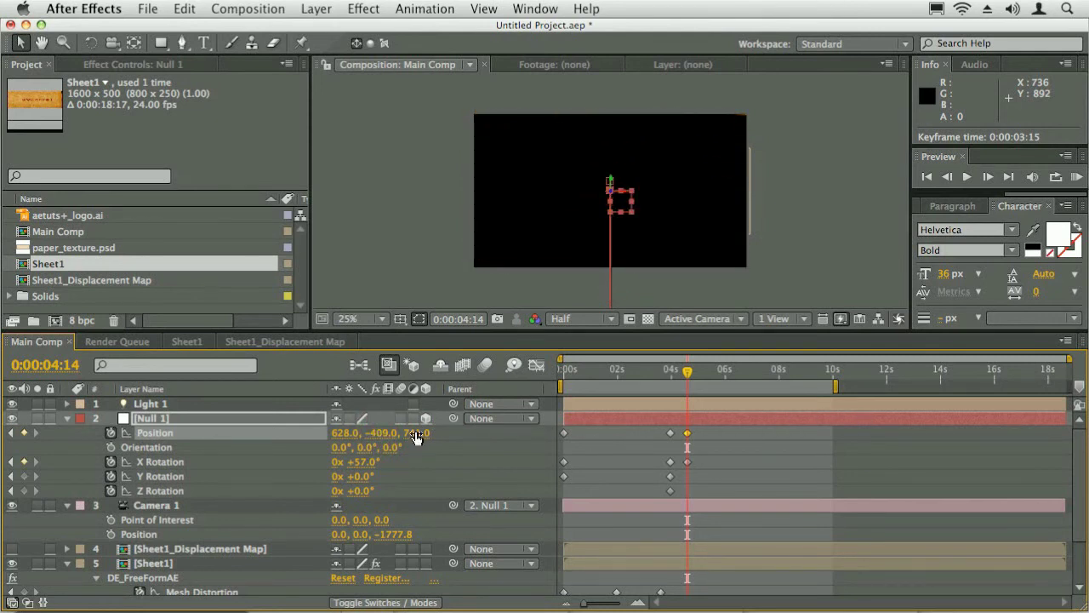
pyautogui.moveTo(327, 440); pyautogui.dragTo(505, 432)
pyautogui.moveTo(415, 434); pyautogui.dragTo(341, 434)
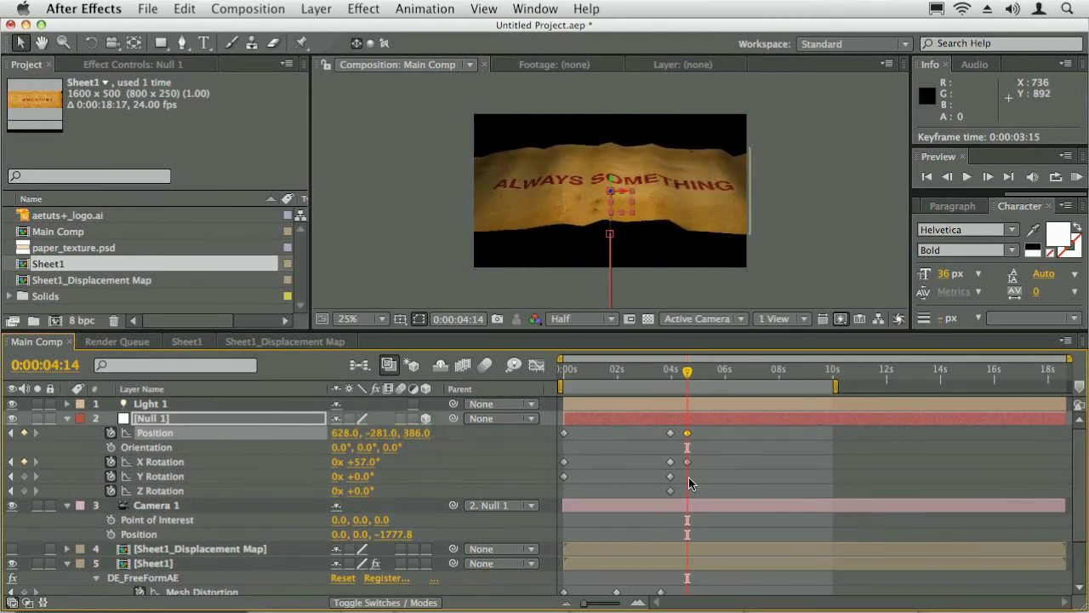
pyautogui.moveTo(417, 433); pyautogui.dragTo(241, 542)
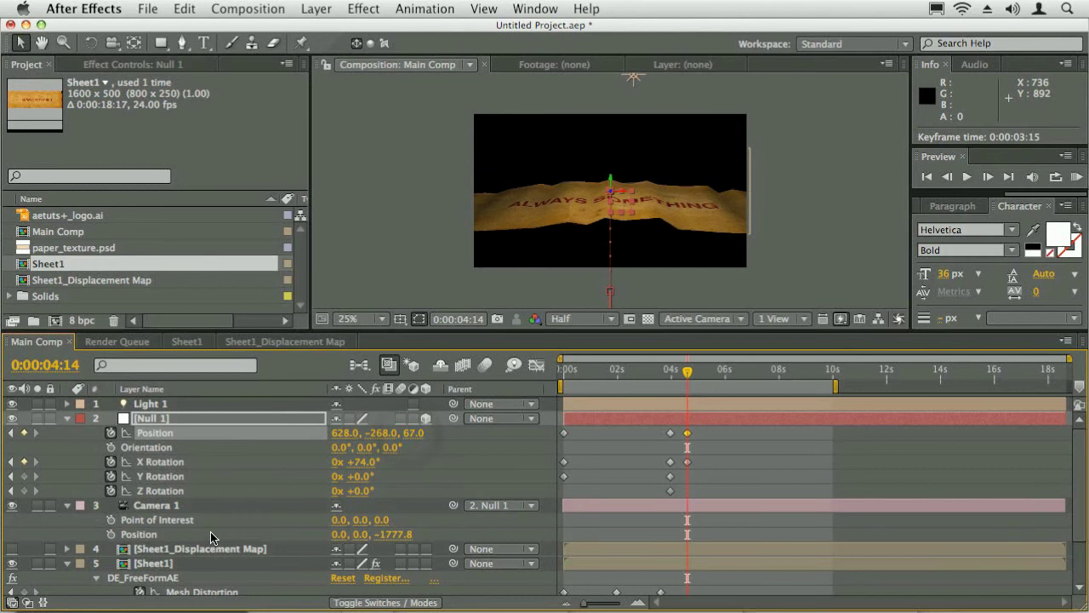
# - Set DE_FreeFormAE's Manipulation to X,Y,Z and lift Sheet1's middle mesh vertices into a tent-like peak with their side tangents bent downward
pyautogui.click(148, 580)
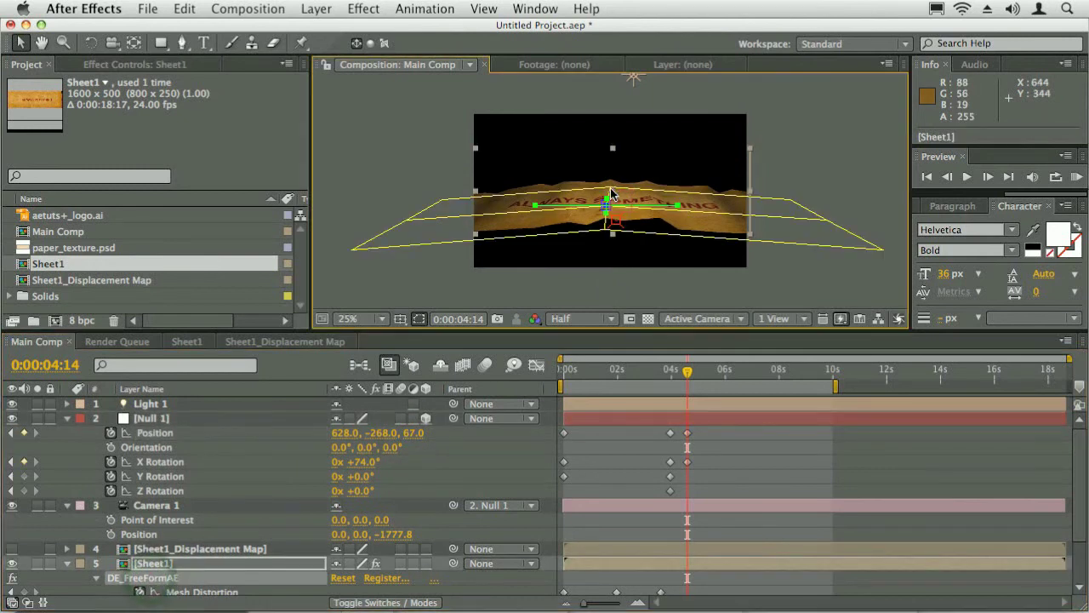
pyautogui.moveTo(612, 135); pyautogui.dragTo(641, 175)
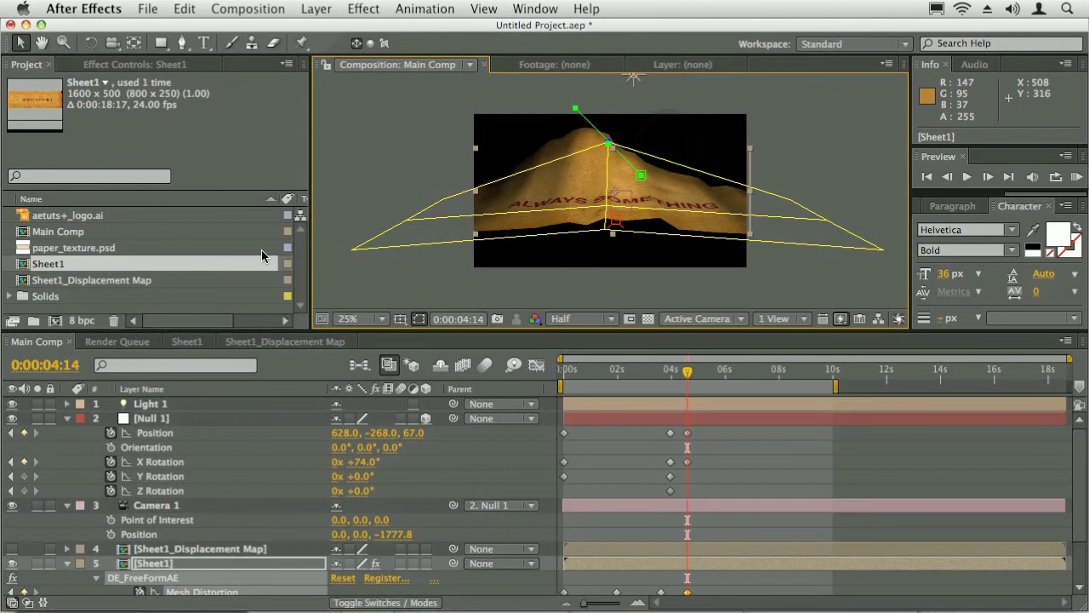
pyautogui.click(155, 578)
pyautogui.click(168, 263)
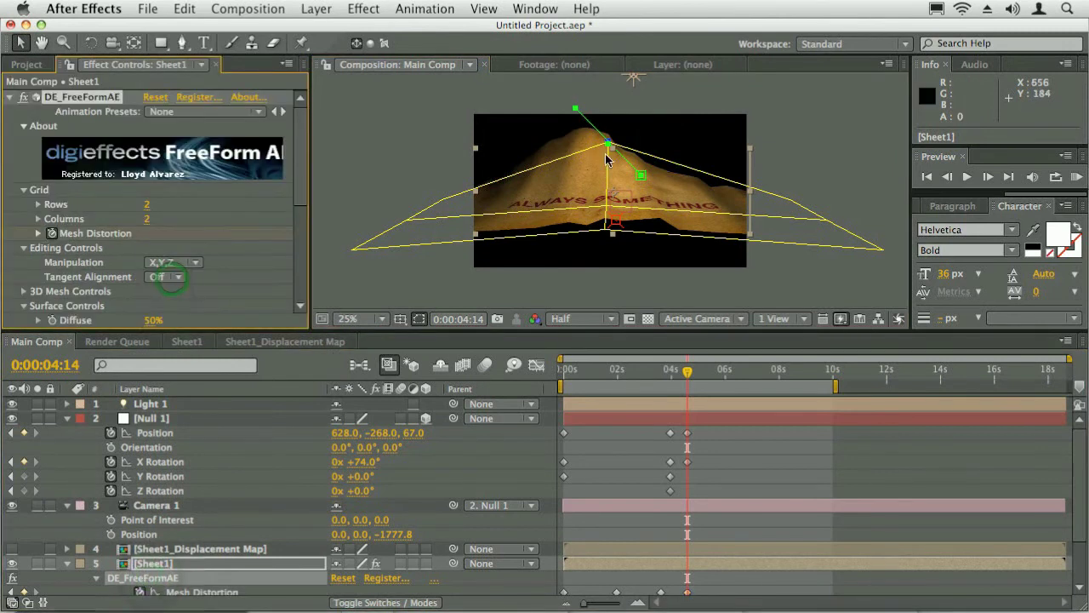
pyautogui.moveTo(576, 108); pyautogui.dragTo(610, 166)
pyautogui.moveTo(539, 138); pyautogui.dragTo(581, 192)
pyautogui.moveTo(649, 166); pyautogui.dragTo(631, 190)
pyautogui.moveTo(603, 232); pyautogui.dragTo(574, 225)
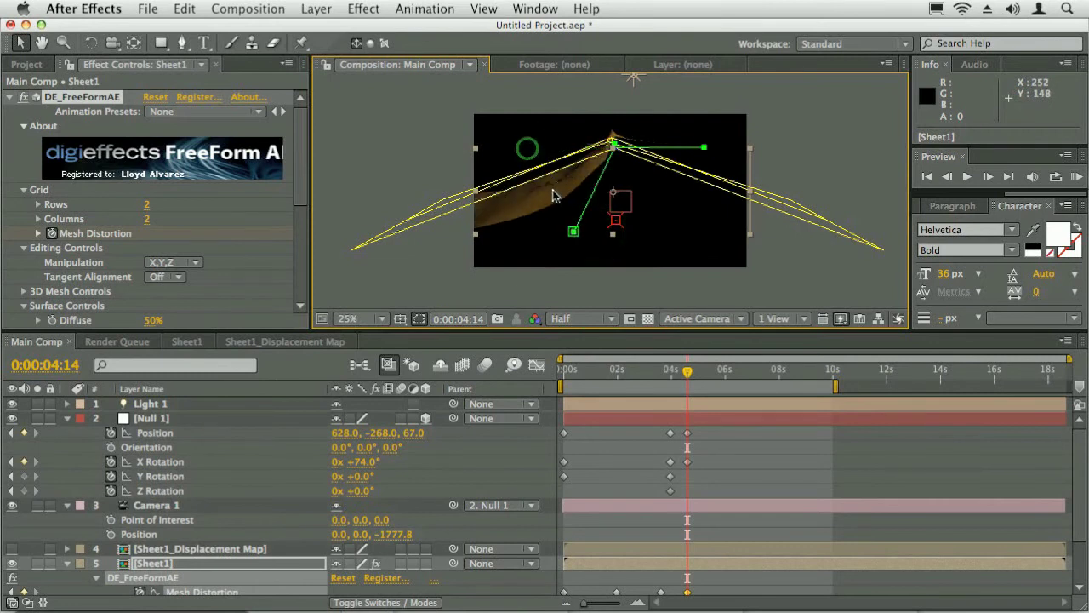
pyautogui.moveTo(703, 148); pyautogui.dragTo(598, 241)
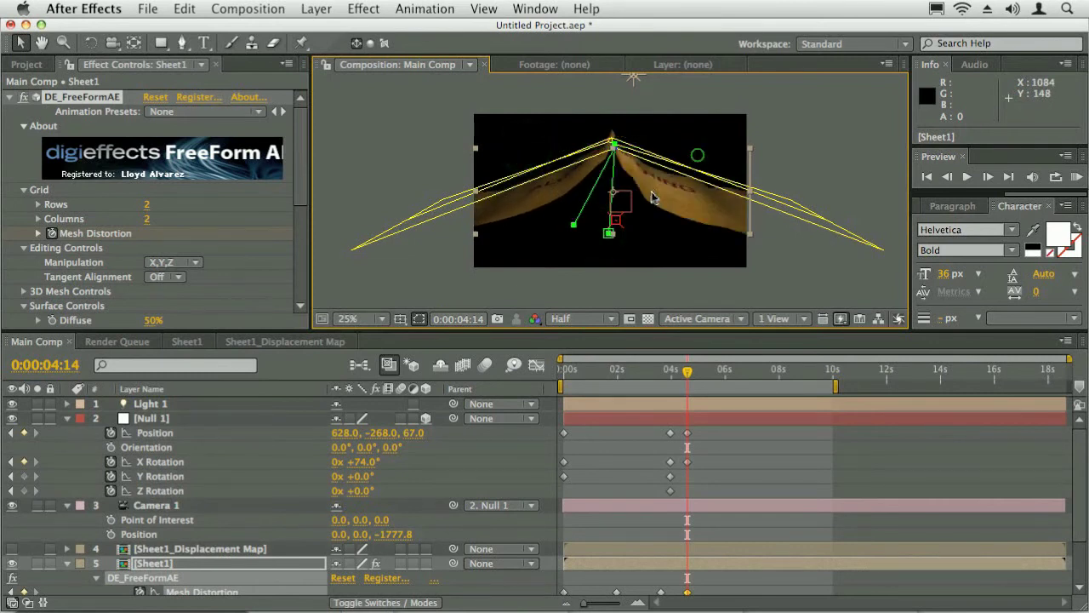
# - Pull the outer vertices at both ends of Sheet1's mesh inward and adjust their tangents to fold the paper beneath the peak
pyautogui.click(880, 251)
pyautogui.moveTo(880, 251); pyautogui.dragTo(718, 175)
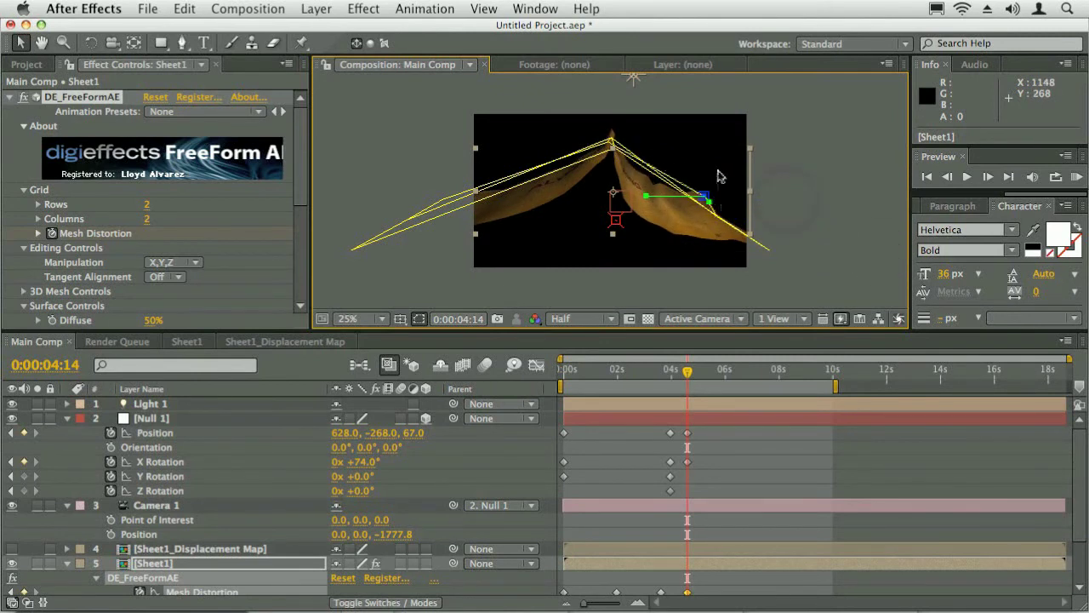
pyautogui.click(609, 141)
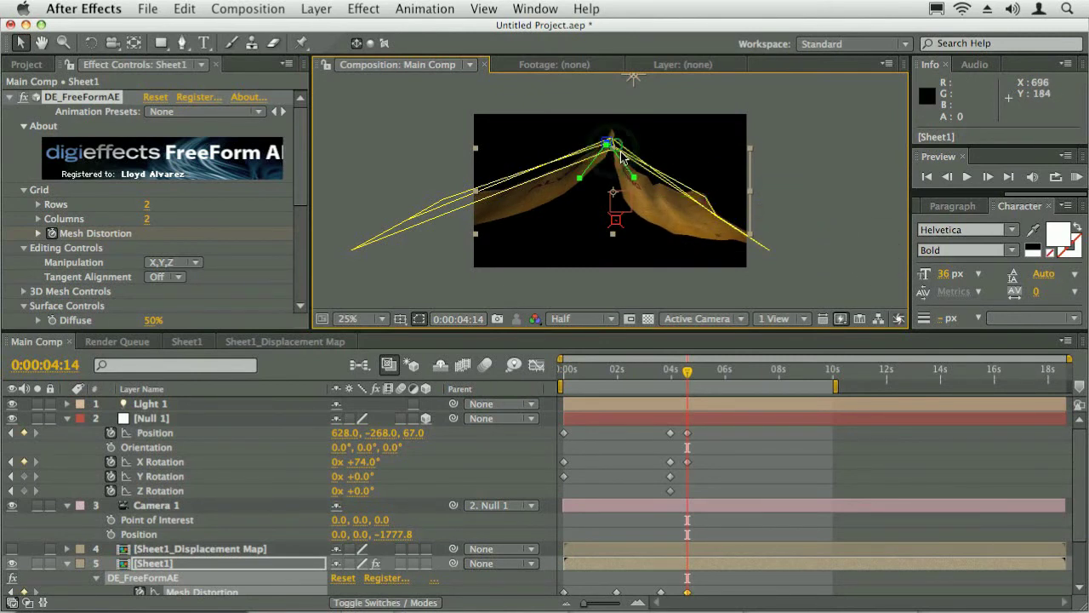
pyautogui.moveTo(618, 153); pyautogui.dragTo(656, 172)
pyautogui.moveTo(707, 219); pyautogui.dragTo(713, 245)
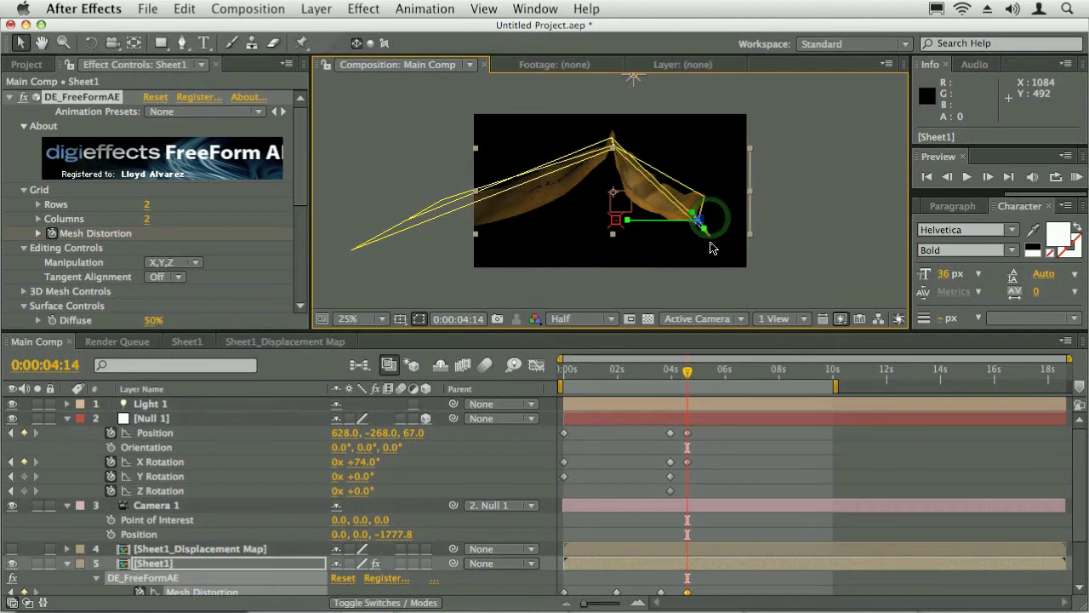
pyautogui.moveTo(715, 231); pyautogui.dragTo(456, 237)
pyautogui.moveTo(593, 231); pyautogui.dragTo(538, 202)
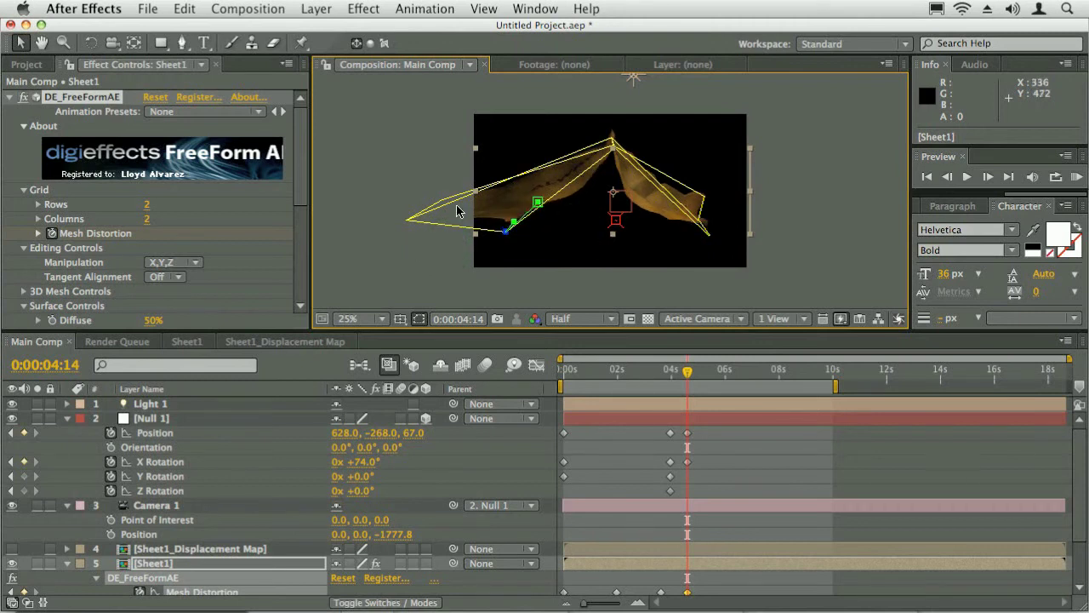
# - Pull Sheet1's far-left mesh corner inward at 0:00:04:14 so the folded sheet's left side mirrors its right side
pyautogui.moveTo(420, 218); pyautogui.dragTo(575, 208)
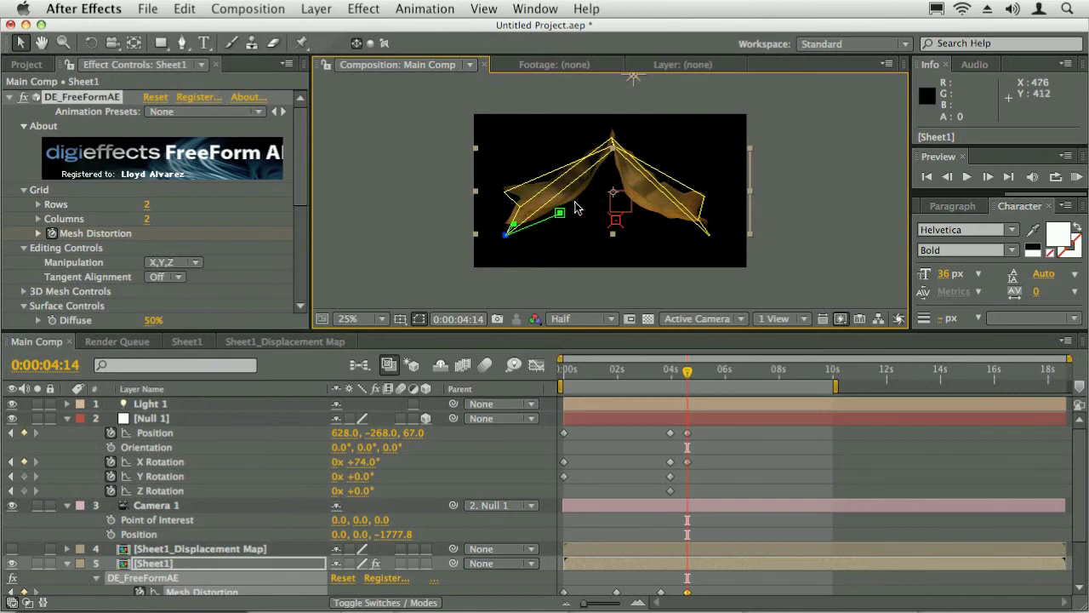
pyautogui.moveTo(688, 374)
pyautogui.mouseDown()
pyautogui.moveTo(652, 372)
pyautogui.moveTo(687, 373)
pyautogui.mouseUp()
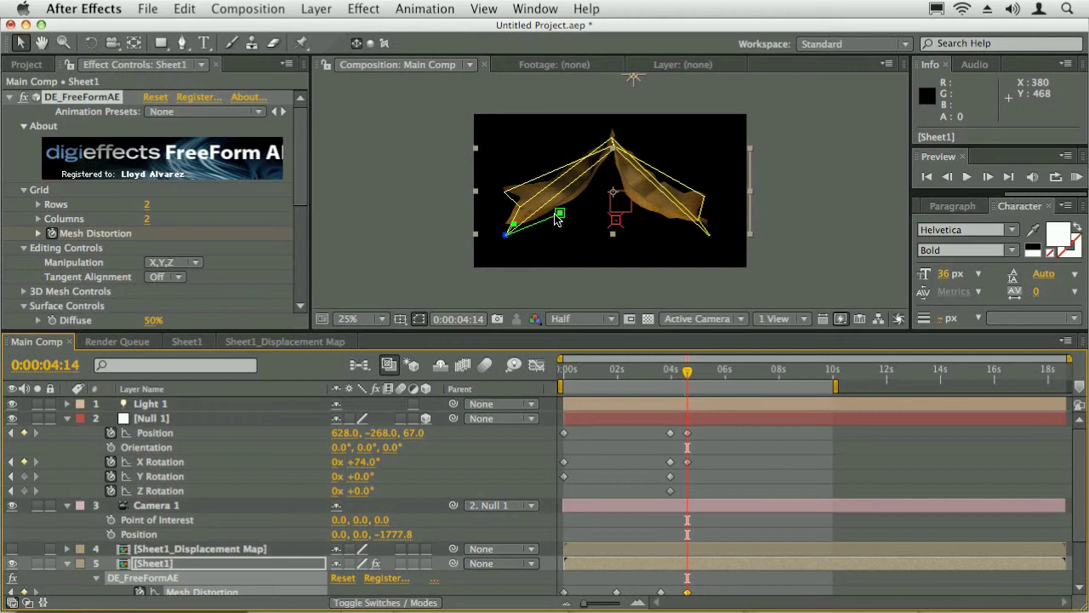
# - Expand the 3D Mesh Controls of the FreeForm effect on Sheet1
pyautogui.moveTo(301, 195); pyautogui.dragTo(302, 255)
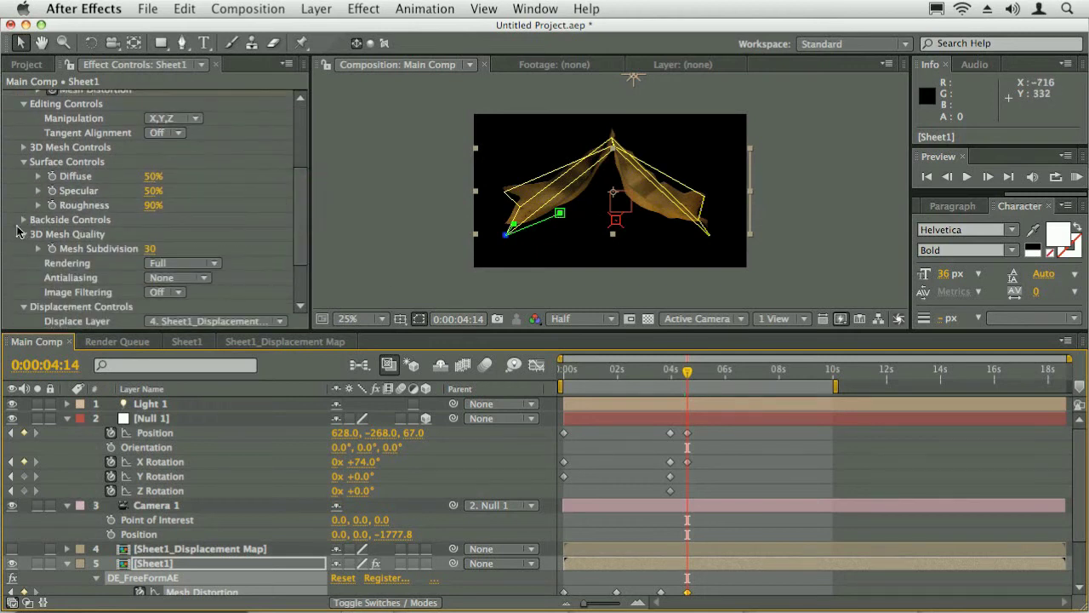
pyautogui.moveTo(301, 189); pyautogui.dragTo(236, 172)
pyautogui.click(23, 223)
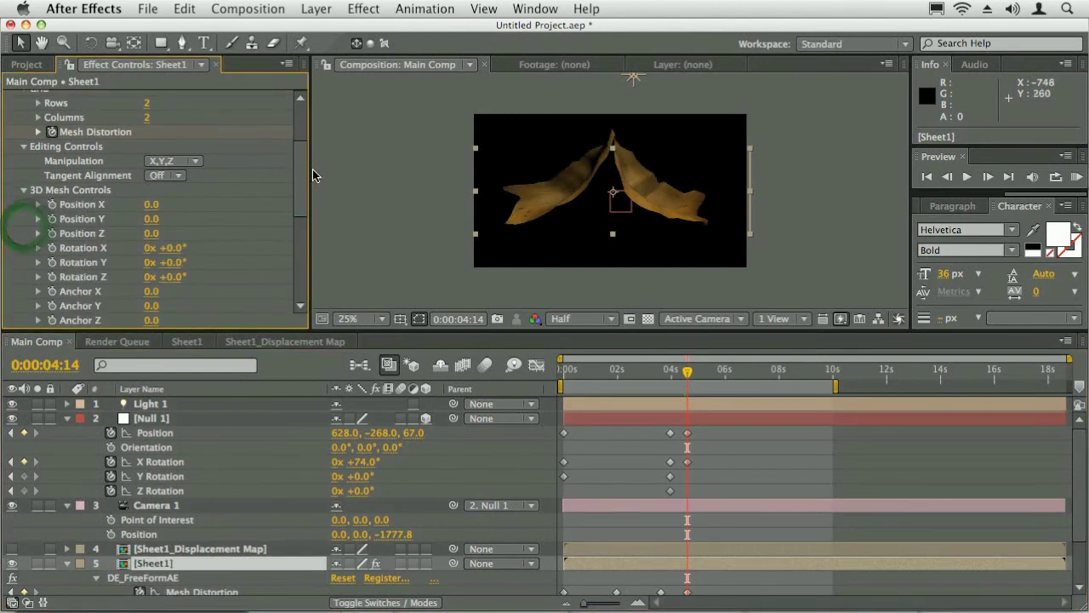
# - Try shifting the mesh sideways to a Position X of -300, and undo it
pyautogui.scroll(-2, 301, 195)
pyautogui.moveTo(150, 169); pyautogui.dragTo(157, 186)
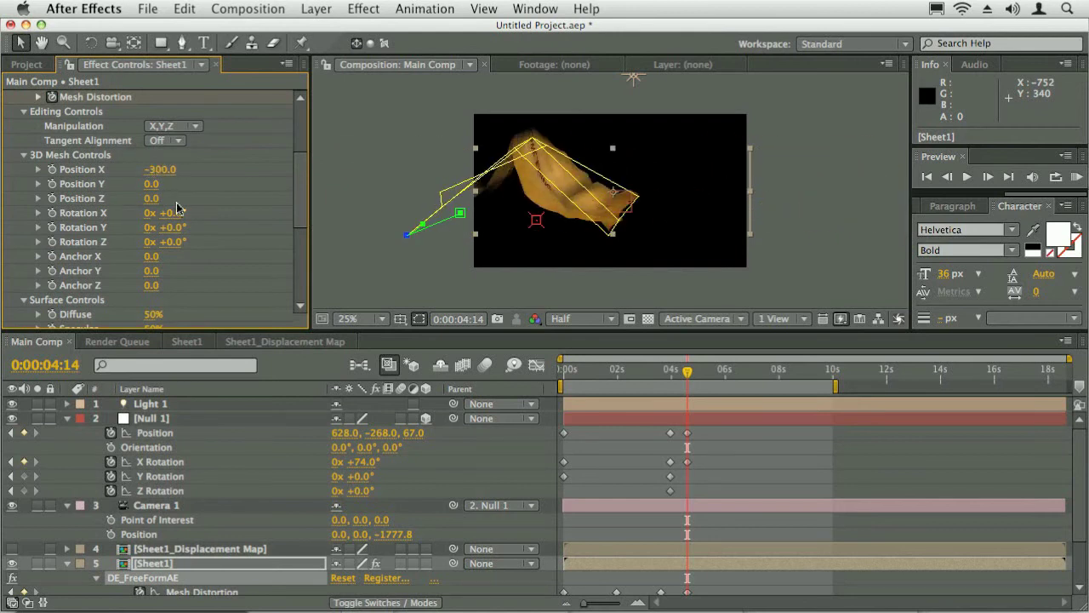
pyautogui.press('super+z')
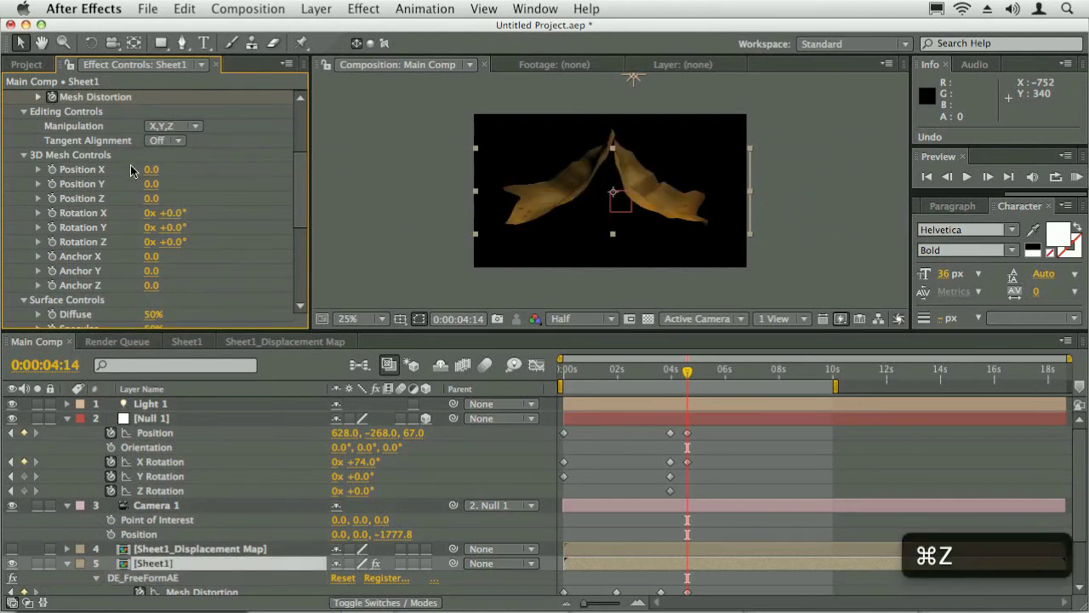
# - Enable keyframing at 0:00:03:15 for the Sheet1 mesh's Position X, Y, Z and Rotation X, Y, Z
pyautogui.click(183, 568)
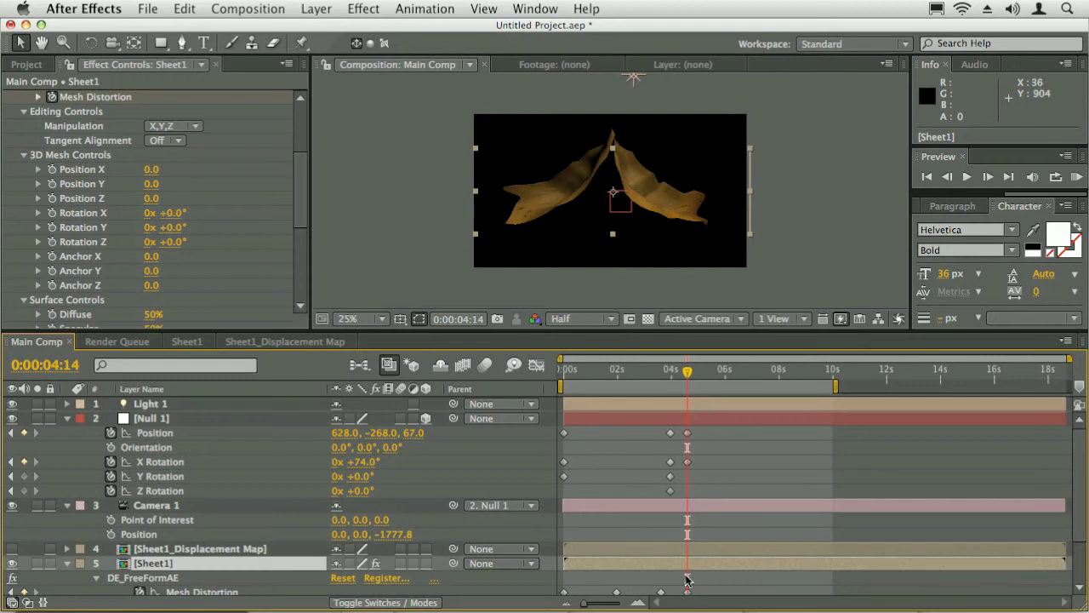
pyautogui.scroll(-3, 1043, 506)
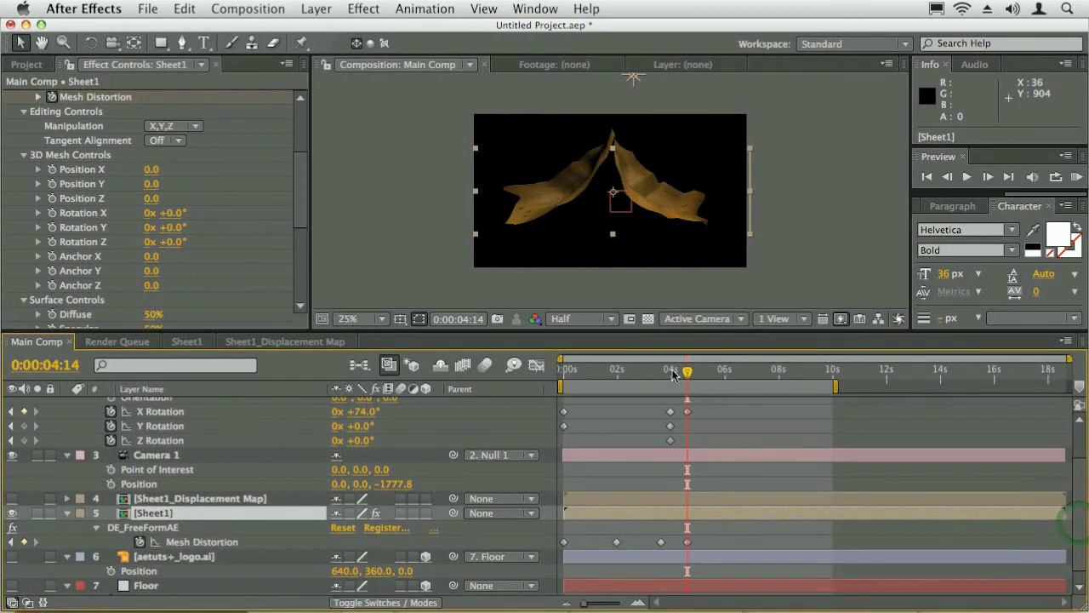
pyautogui.moveTo(681, 373); pyautogui.dragTo(665, 377)
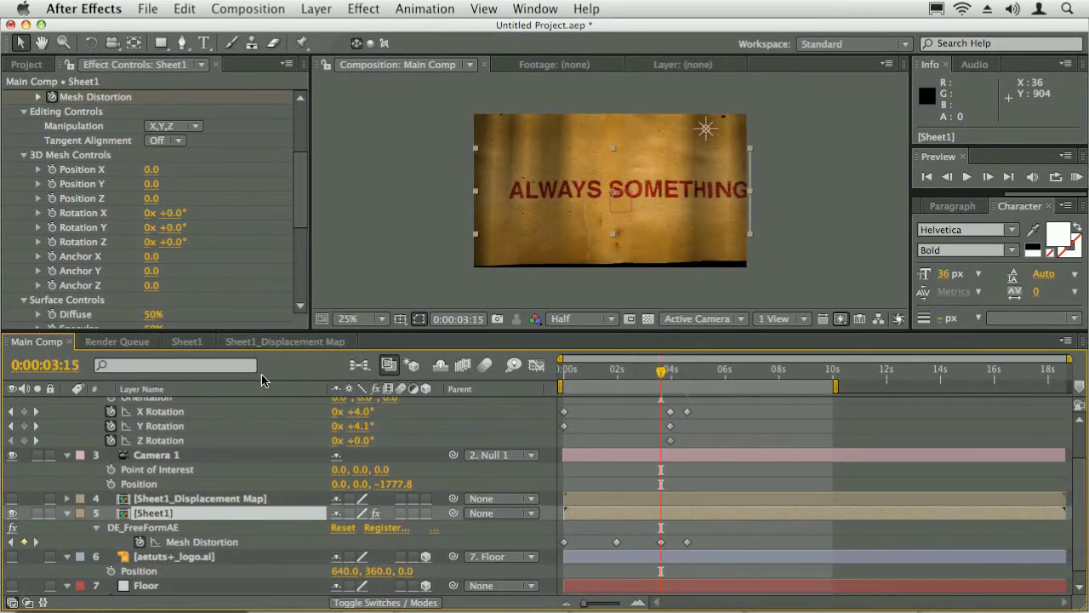
pyautogui.click(51, 169)
pyautogui.click(52, 184)
pyautogui.click(52, 198)
pyautogui.click(52, 213)
pyautogui.click(51, 227)
pyautogui.click(52, 242)
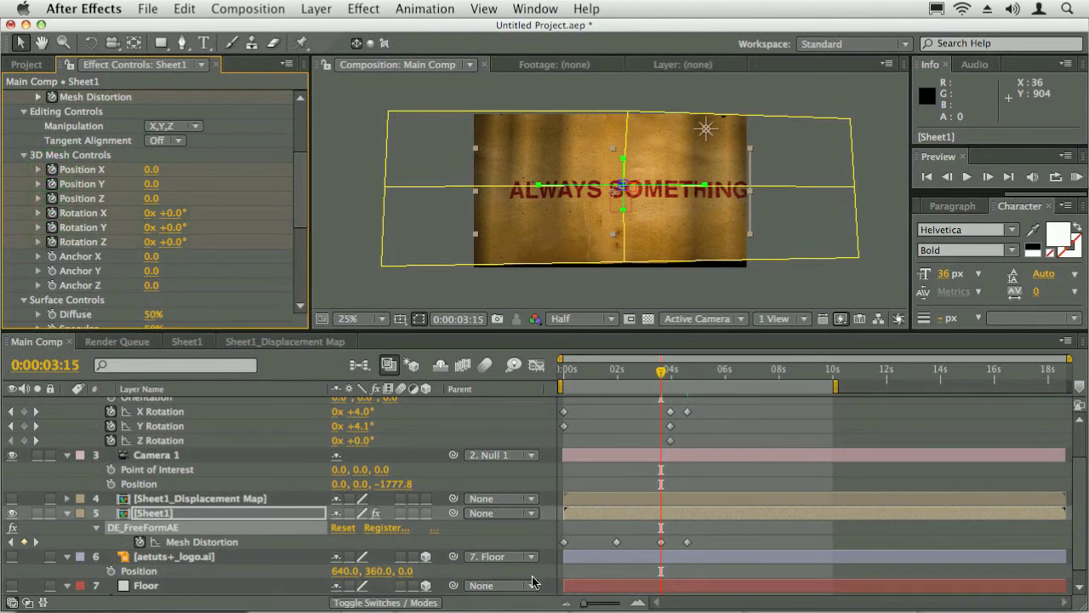
# - Delete Null 1's Position and X Rotation keyframes at 0:00:04:14
pyautogui.scroll(1, 532, 581)
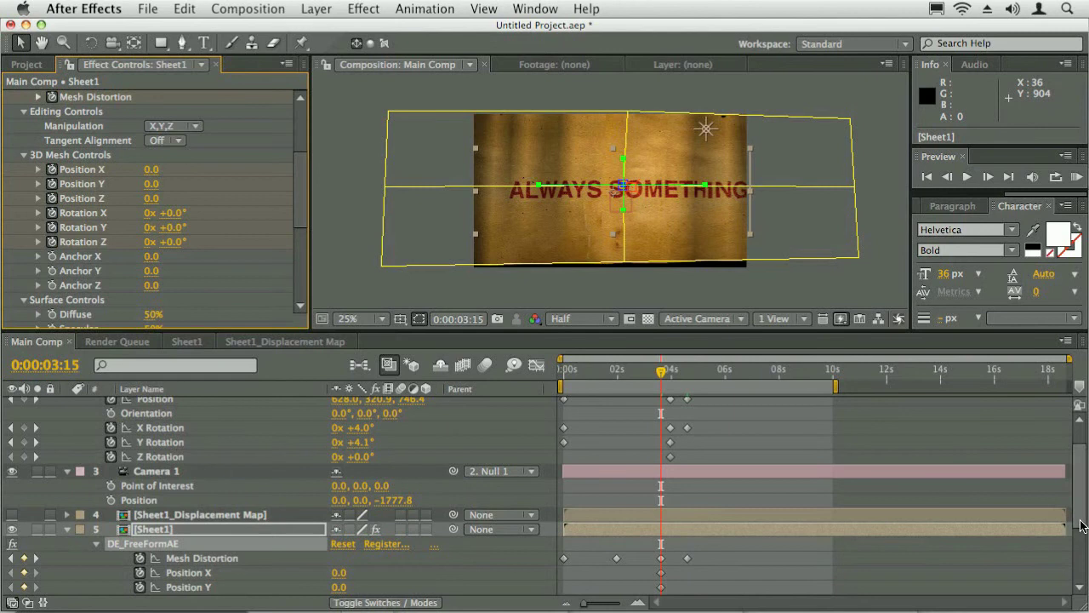
pyautogui.scroll(-6, 717, 544)
pyautogui.click(666, 375)
pyautogui.moveTo(666, 375); pyautogui.dragTo(687, 377)
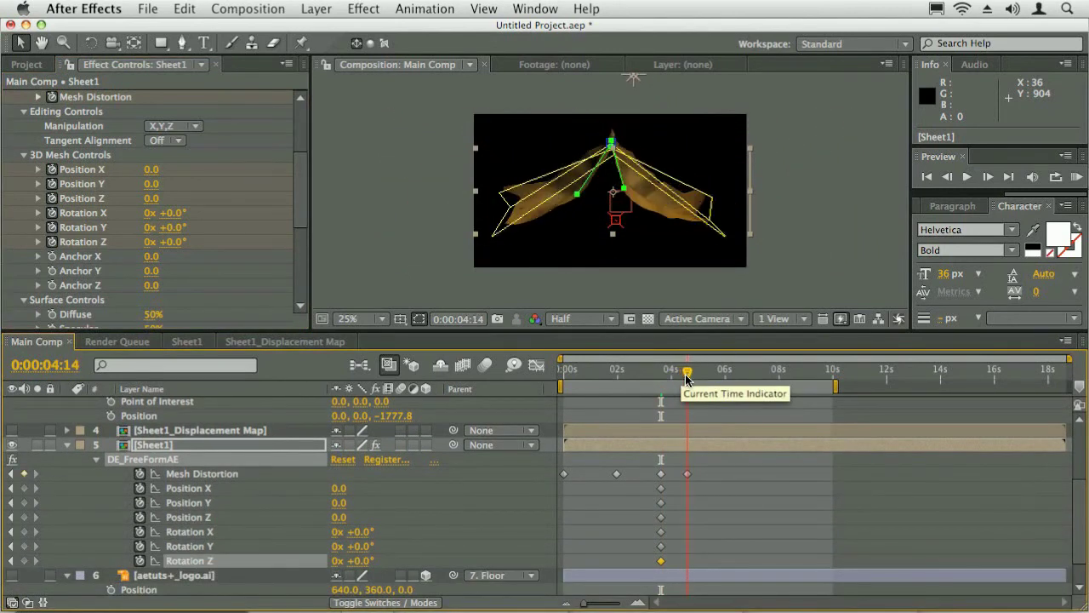
pyautogui.moveTo(1079, 519); pyautogui.dragTo(1079, 434)
pyautogui.moveTo(698, 428); pyautogui.dragTo(682, 473)
pyautogui.press('Delete')
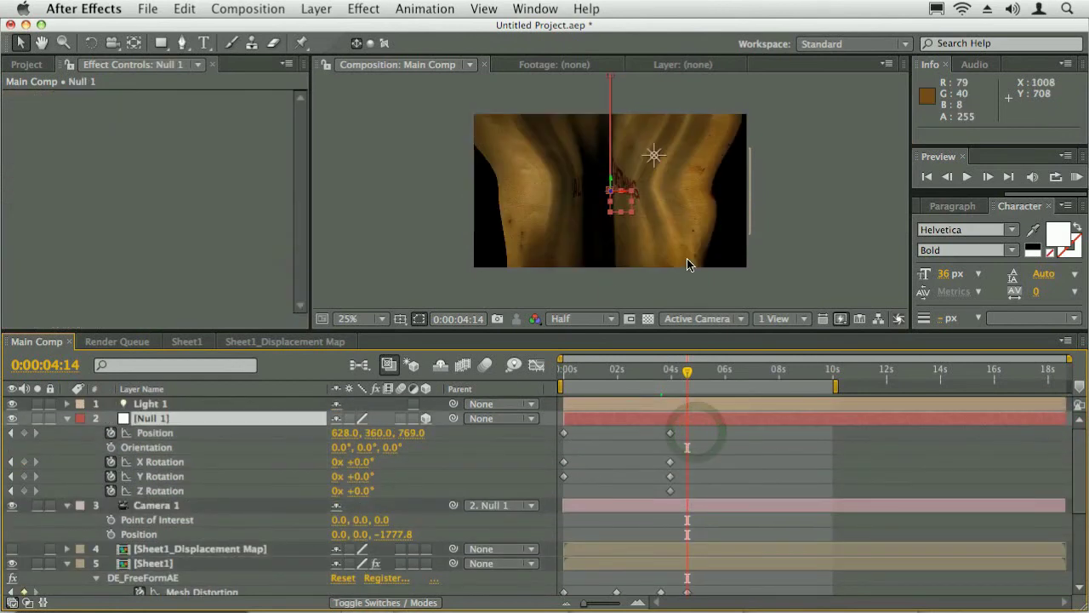
# - Keyframe the Sheet1 mesh at 0:00:04:20 with Position X -100, Position Y -200 and Position Z -600
pyautogui.moveTo(677, 391)
pyautogui.mouseDown()
pyautogui.moveTo(669, 379)
pyautogui.moveTo(694, 379)
pyautogui.mouseUp()
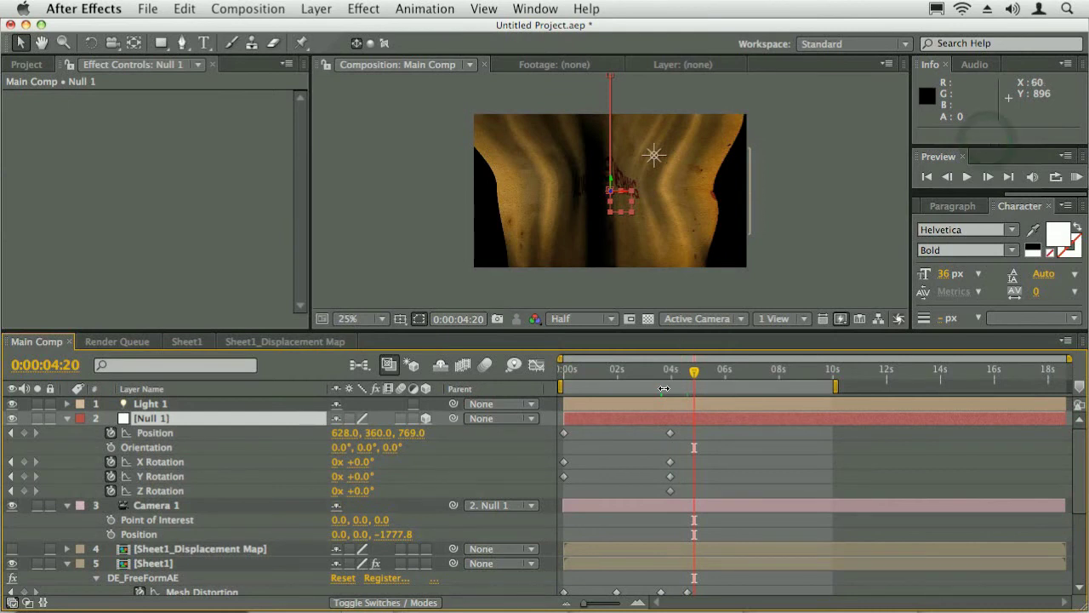
pyautogui.scroll(-4, 338, 507)
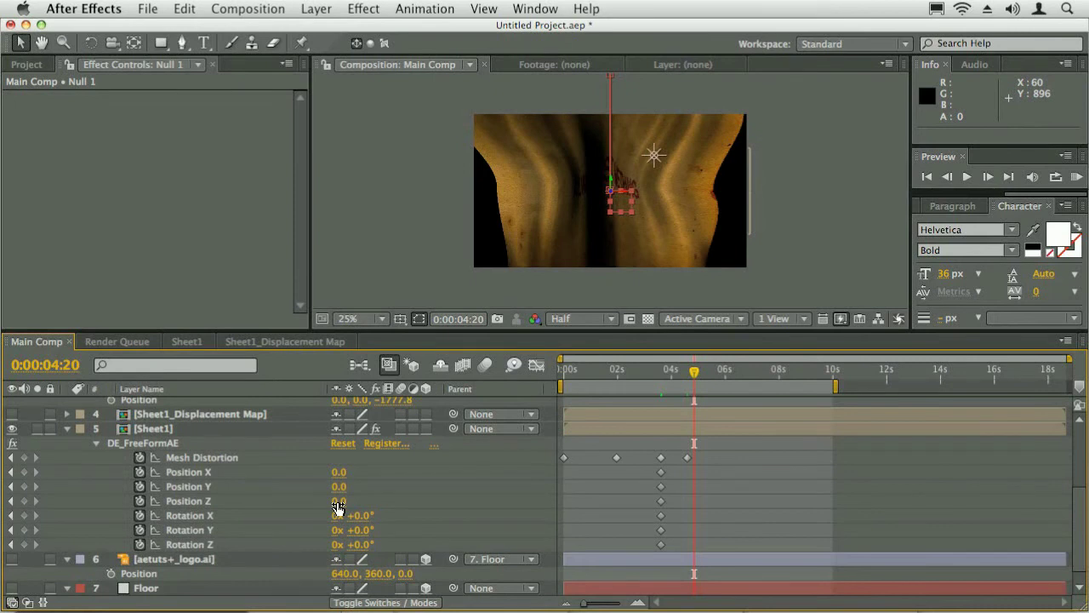
pyautogui.moveTo(338, 503)
pyautogui.mouseDown()
pyautogui.moveTo(334, 472)
pyautogui.moveTo(345, 495)
pyautogui.mouseUp()
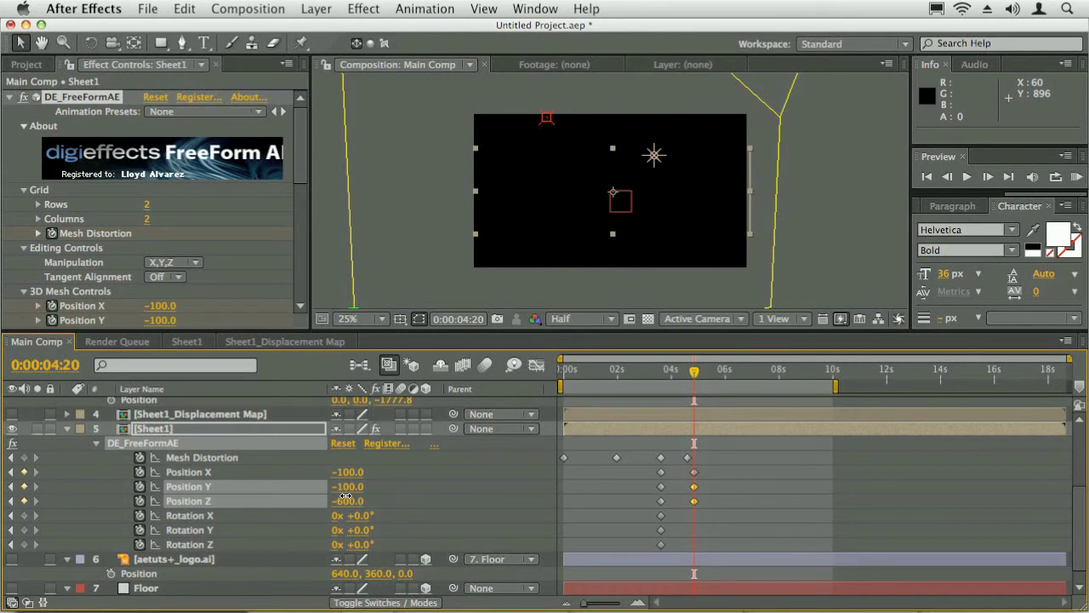
pyautogui.click(346, 496)
pyautogui.write('-200')
pyautogui.press('Return')
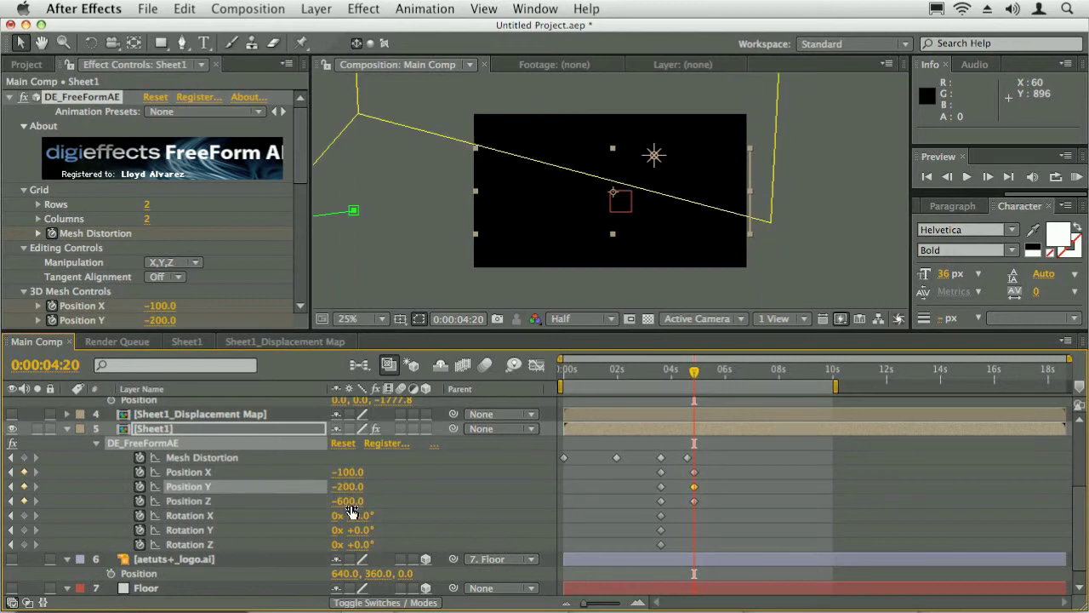
# - Move Light 1 up and to the right, just above the frame's upper-right corner
pyautogui.click(655, 160)
pyautogui.moveTo(655, 165); pyautogui.dragTo(761, 156)
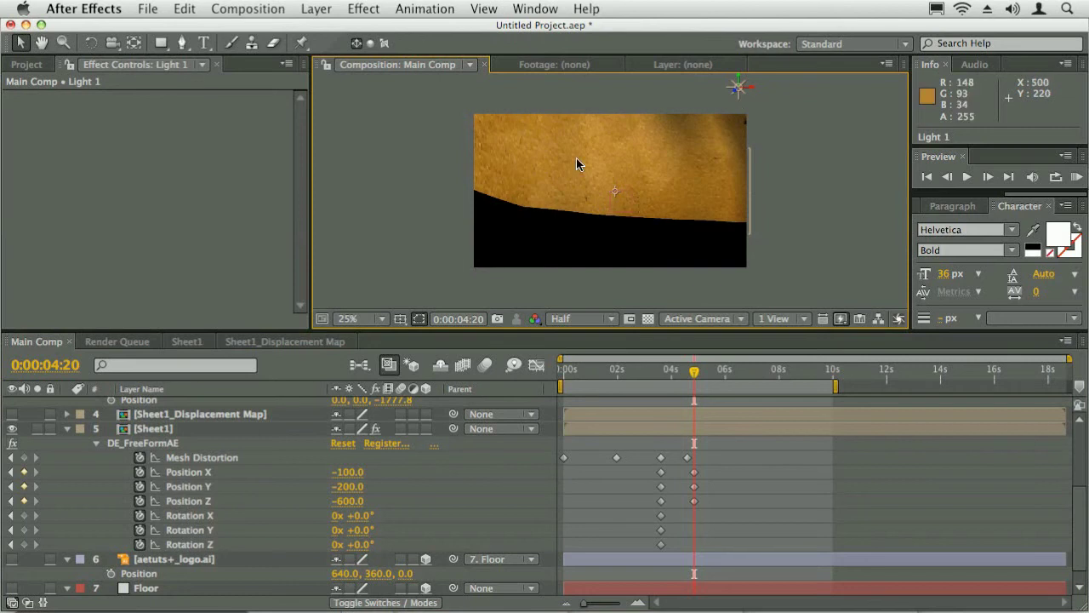
# - Set the Sheet1 mesh's Position X to -200 and Position Z to -800 at 0:00:04:20
pyautogui.click(344, 500)
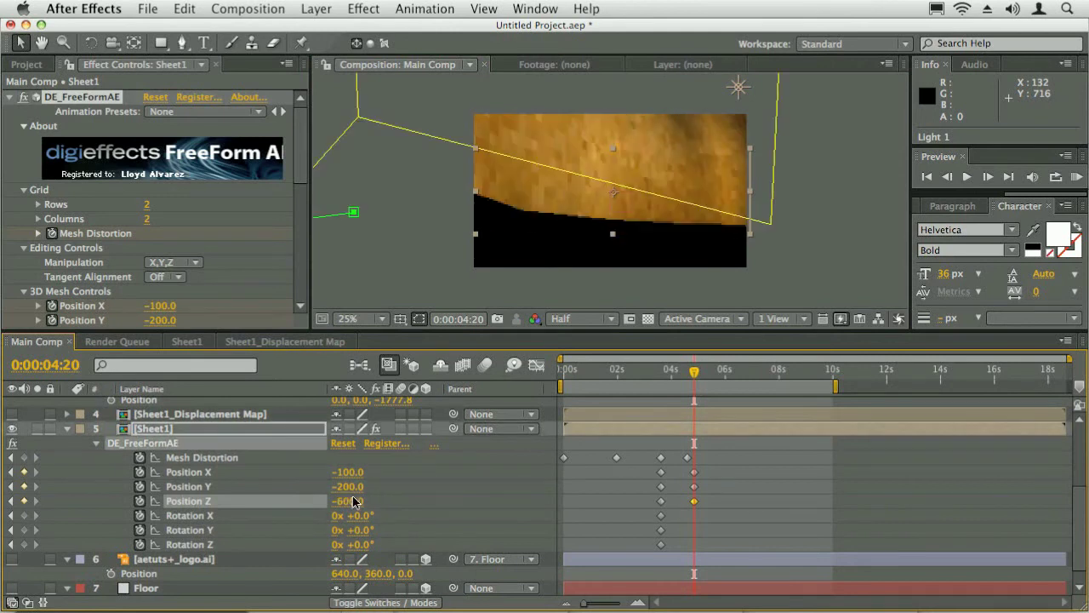
pyautogui.moveTo(354, 499); pyautogui.dragTo(349, 499)
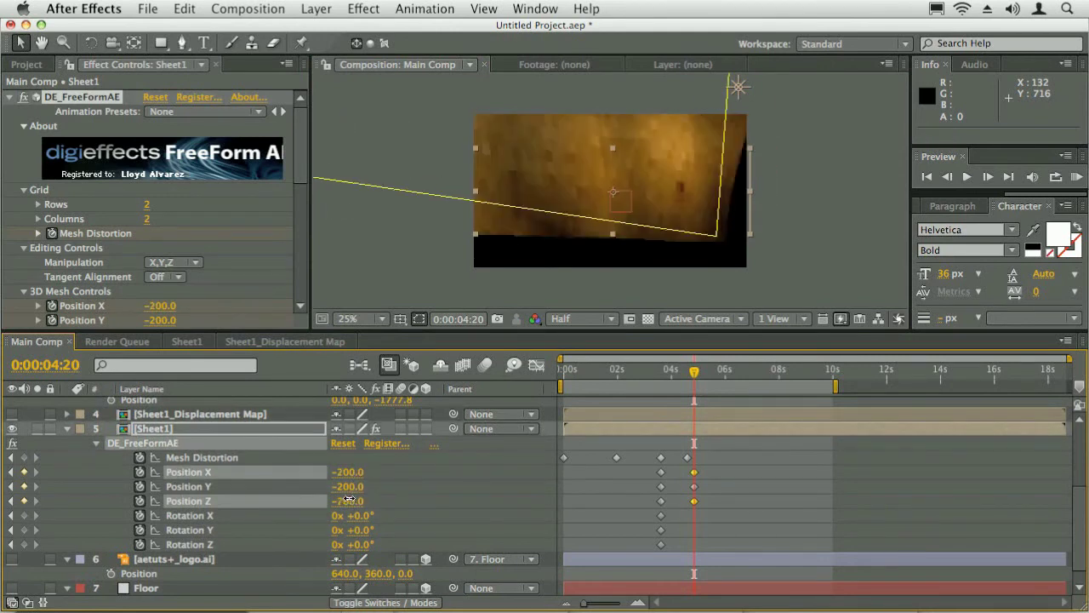
pyautogui.click(353, 500)
pyautogui.write('-800')
pyautogui.press('Return')
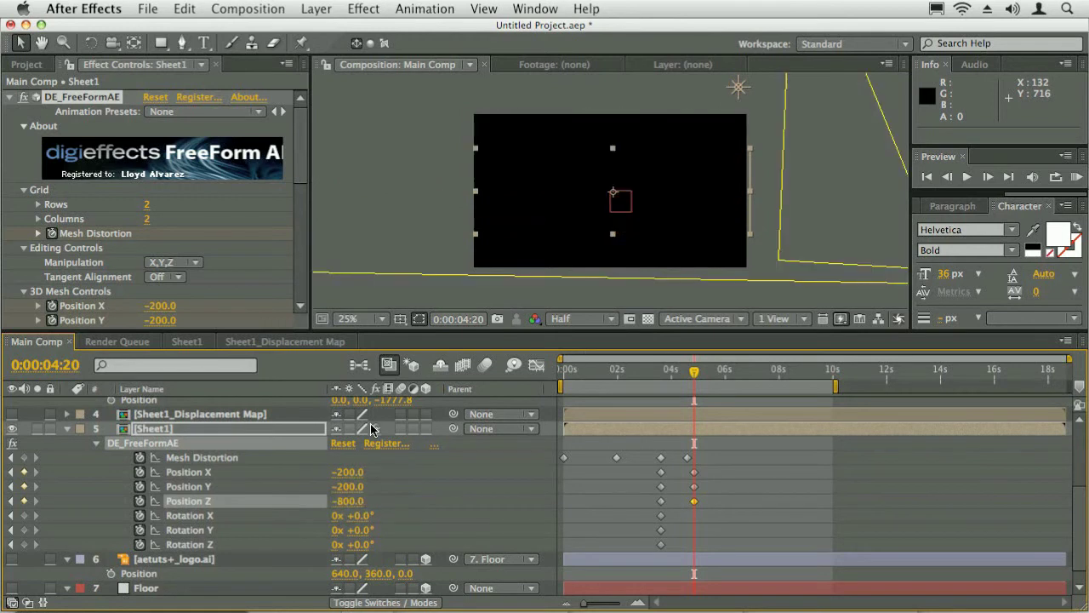
# - Try a Position Z of -700 on the Sheet1 mesh with Position Y at -300 and at -250
pyautogui.moveTo(353, 501); pyautogui.dragTo(354, 492)
pyautogui.click(343, 487)
pyautogui.write('-300')
pyautogui.press('Return')
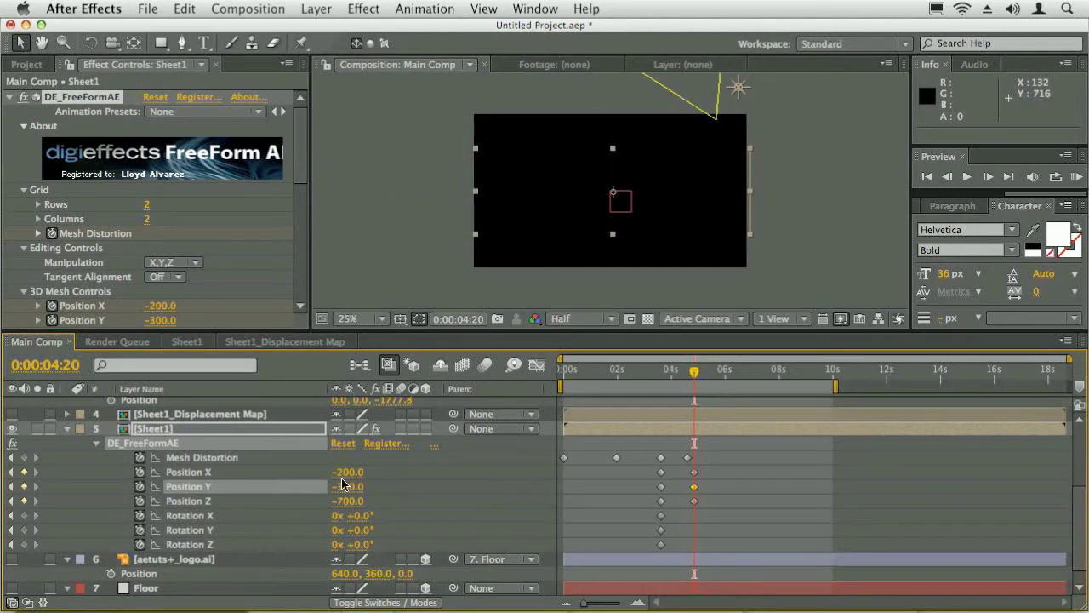
pyautogui.moveTo(344, 493); pyautogui.dragTo(360, 492)
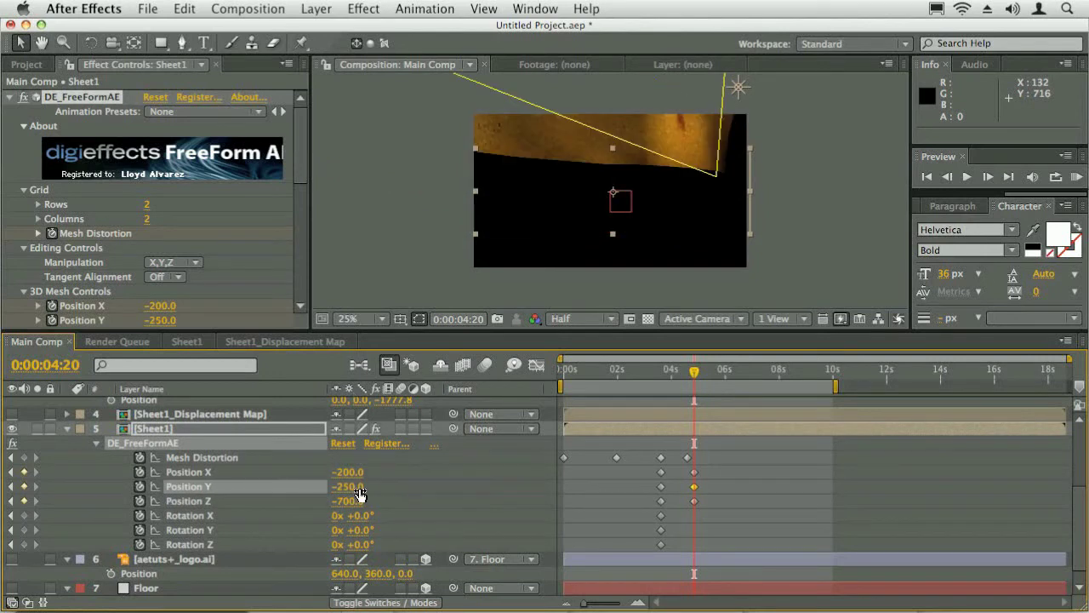
# - Set the mesh's Position Z to -800 and Position Y to -225 at 0:00:04:20
pyautogui.click(347, 501)
pyautogui.write('-800')
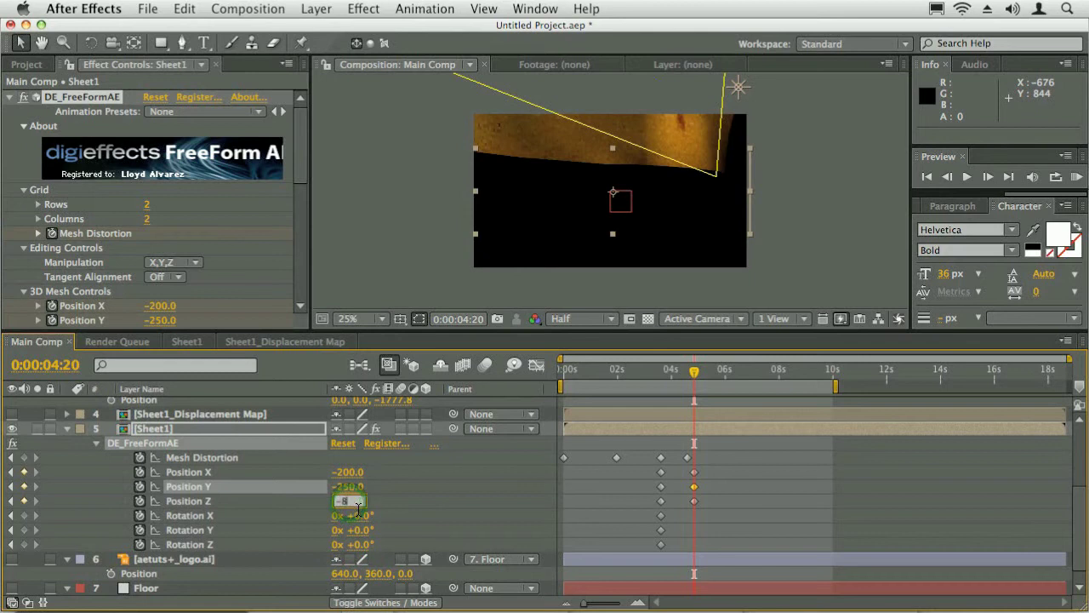
pyautogui.press('Return')
pyautogui.click(352, 485)
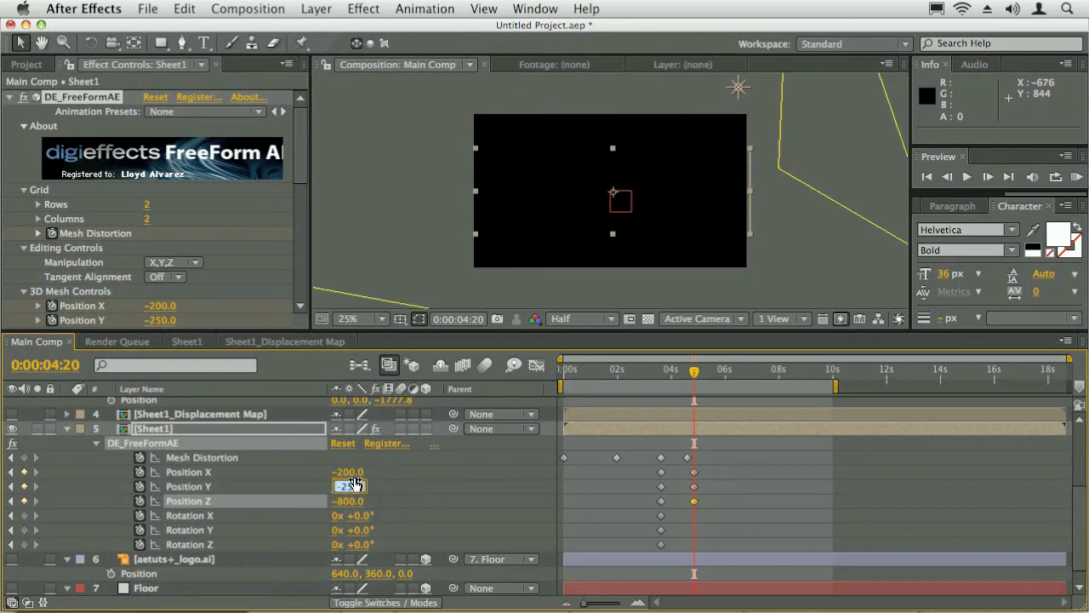
pyautogui.write('25')
pyautogui.press('Return')
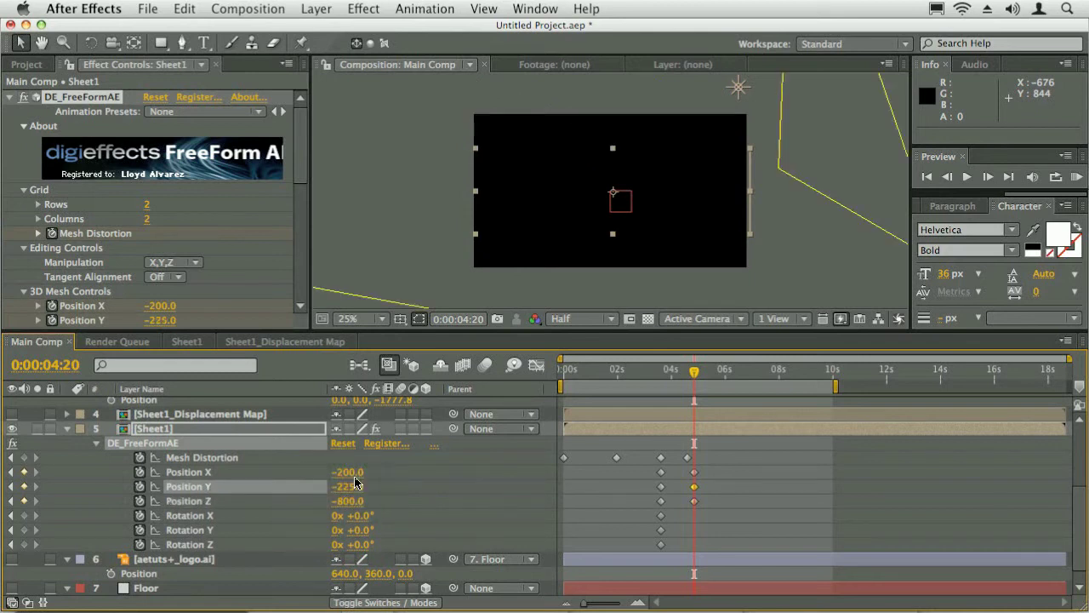
# - End the work area at 0:00:05:00 and play a RAM preview of the sheet animation
pyautogui.moveTo(673, 377); pyautogui.dragTo(647, 377)
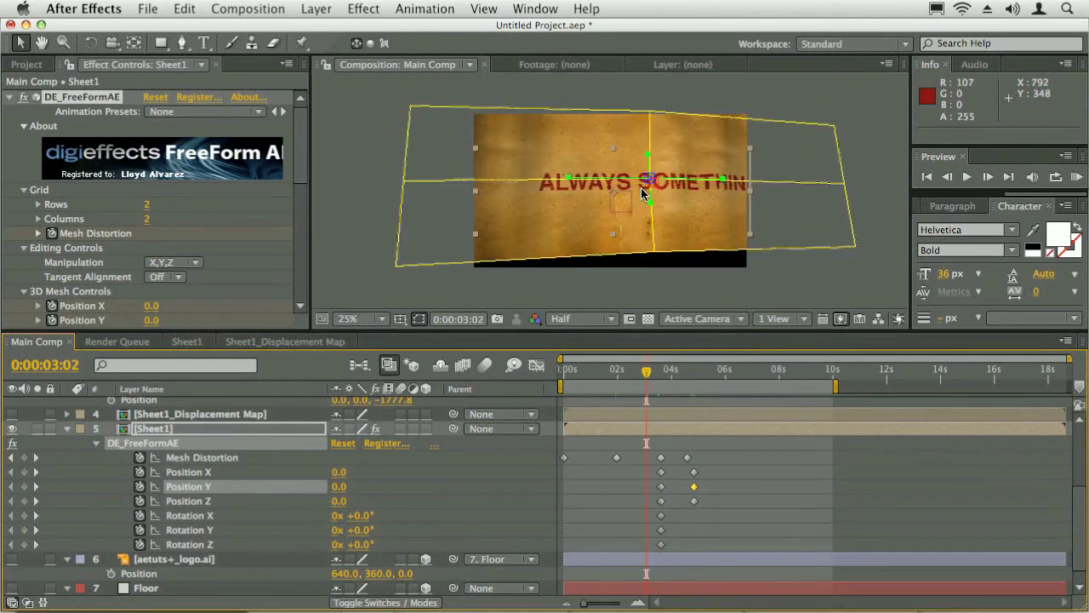
pyautogui.click(698, 372)
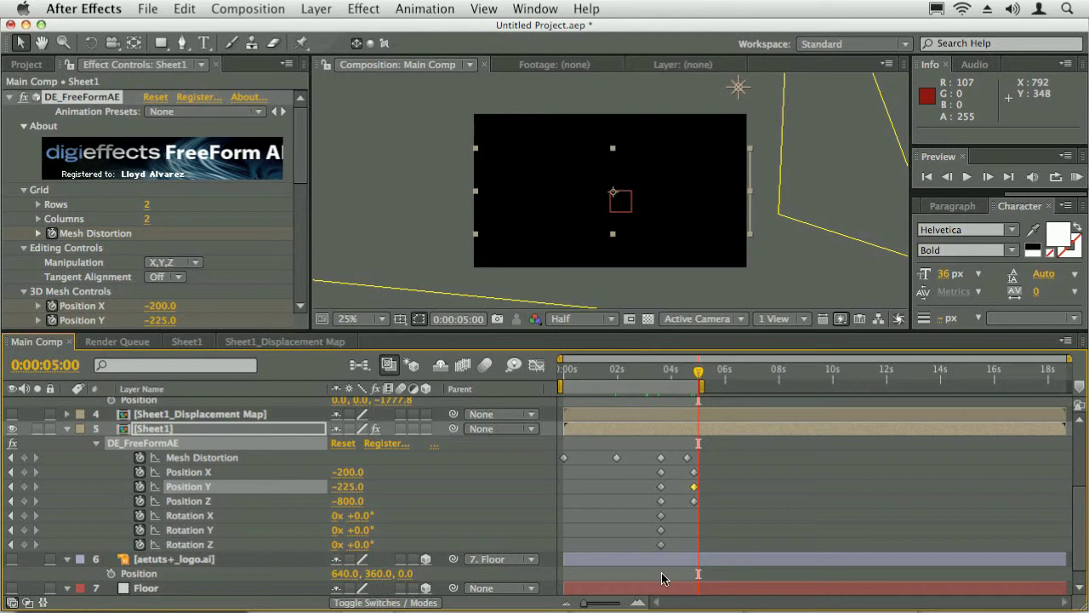
pyautogui.press('KP_0')
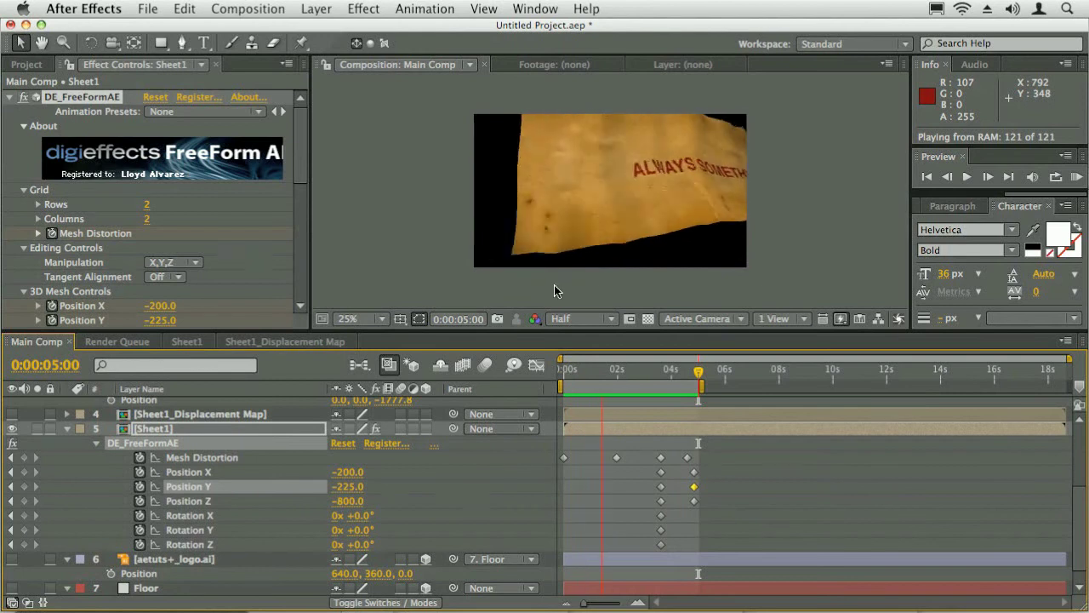
pyautogui.press('space')
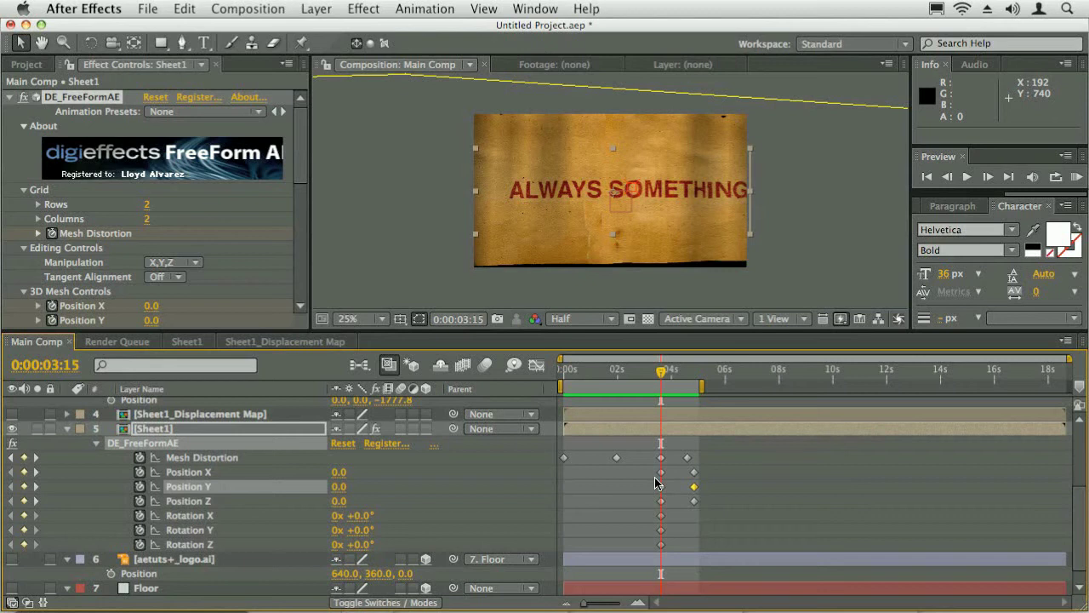
# - Open the Sheet1_Displacement Map composition at 0:00:03:15 and enable keyframing for the Fractal Noise Contrast
pyautogui.doubleClick(221, 414)
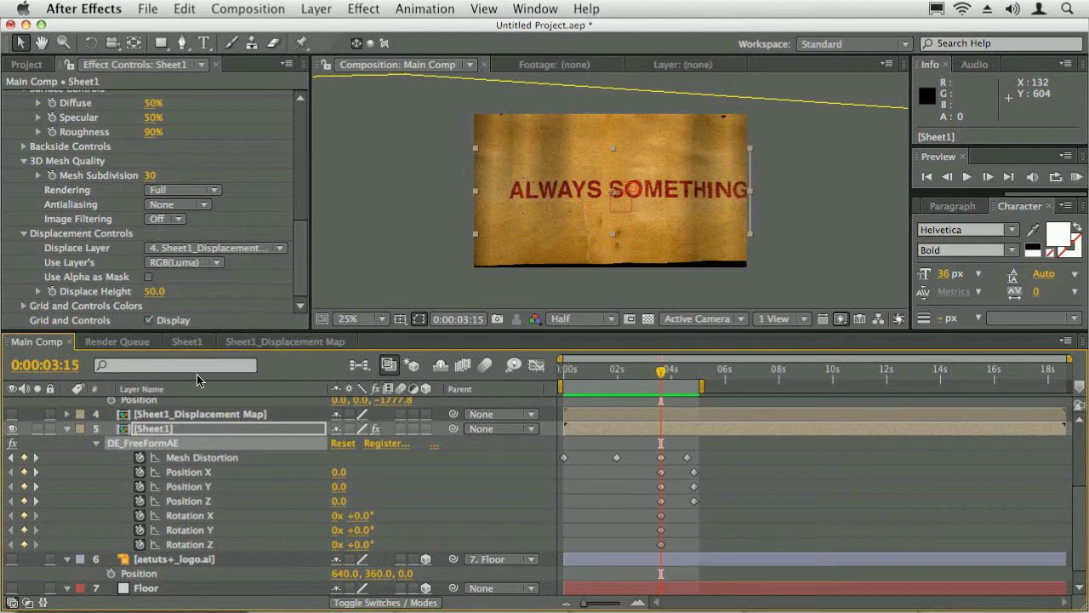
pyautogui.click(178, 416)
pyautogui.click(255, 341)
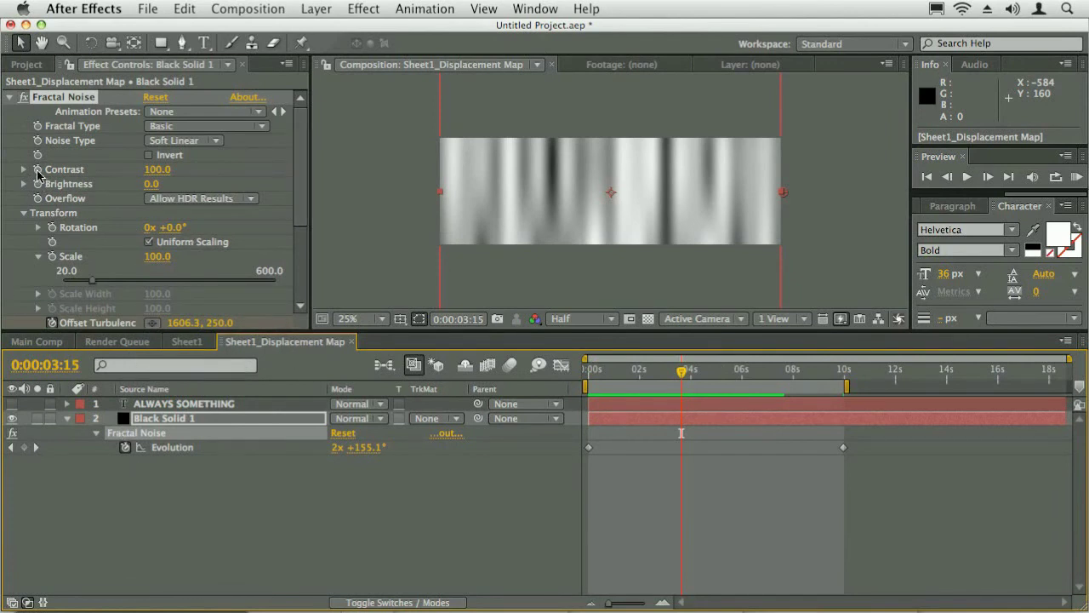
# - Find 0:00:04:08 in Main Comp and set the displacement map's Fractal Noise Contrast to 172 at that time
pyautogui.click(186, 341)
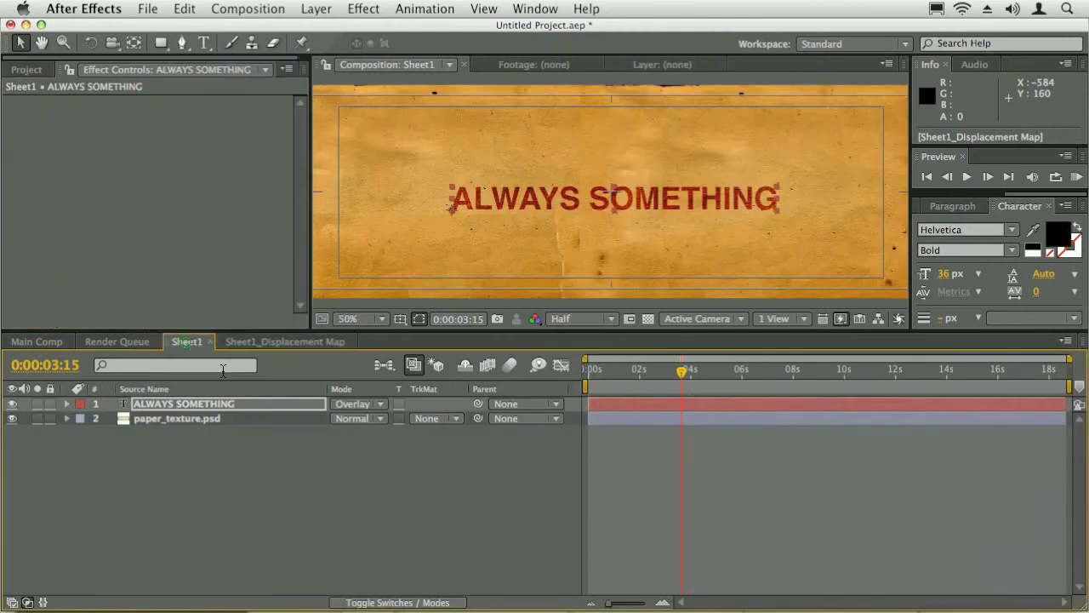
pyautogui.click(36, 341)
pyautogui.moveTo(665, 375); pyautogui.dragTo(681, 372)
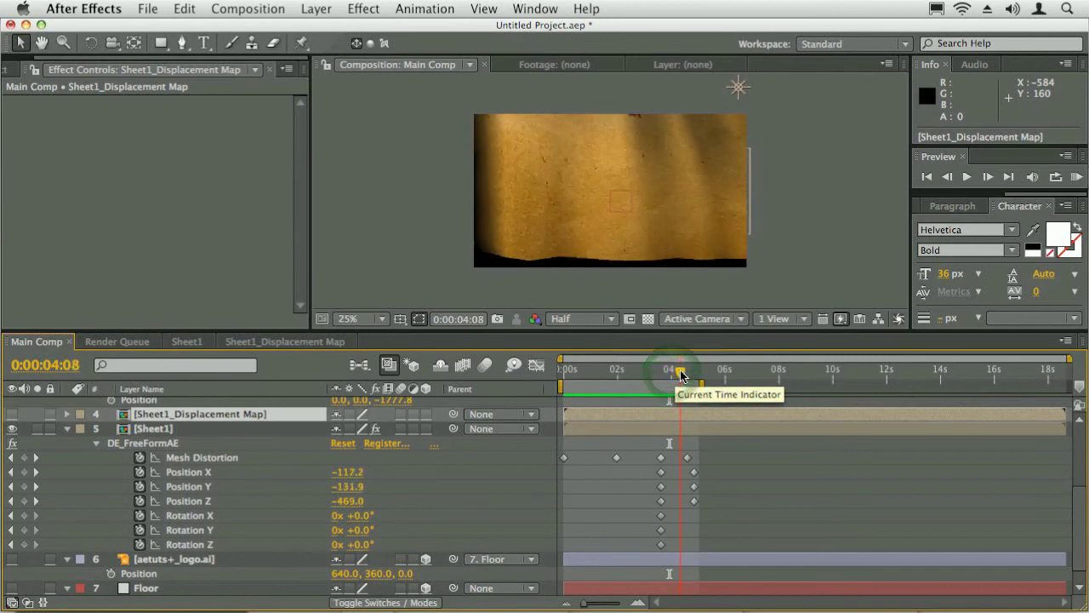
pyautogui.click(267, 344)
pyautogui.moveTo(157, 169); pyautogui.dragTo(215, 166)
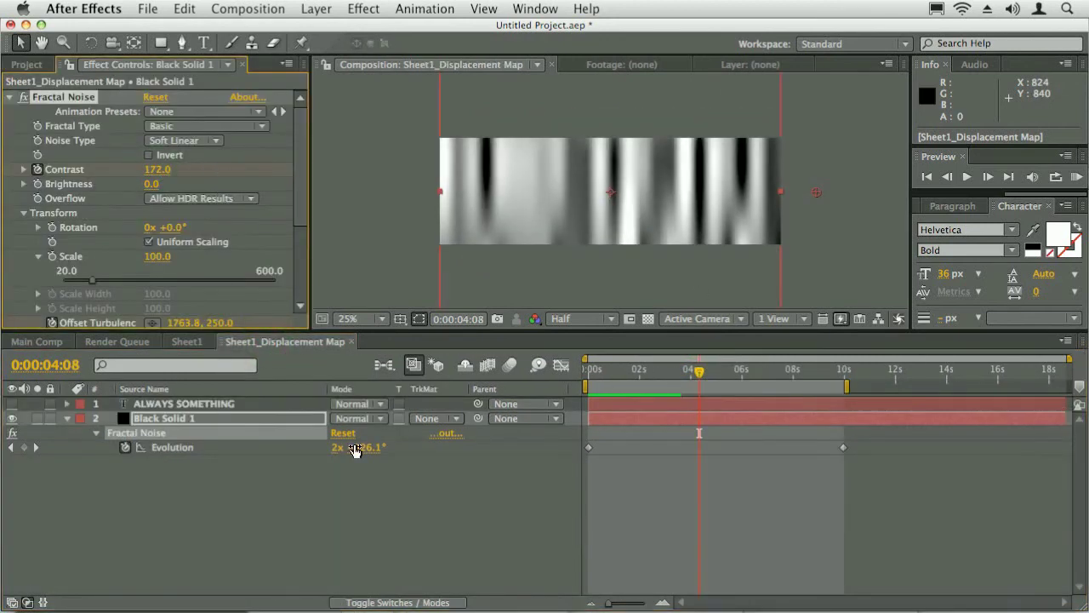
# - At 0:00:03:15, keyframe the Fractal Noise Evolution and Offset Turbulence, ending the turbulence animation there, and move the last Evolution keyframe to about 0:00:07
pyautogui.press('u')
pyautogui.press('j')
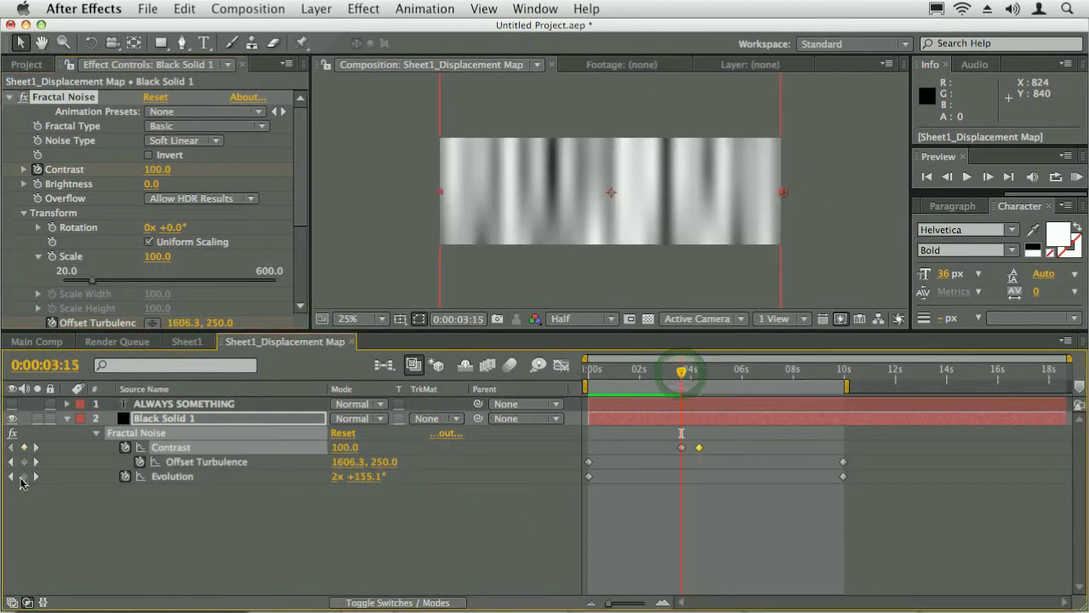
pyautogui.click(23, 476)
pyautogui.moveTo(843, 476); pyautogui.dragTo(769, 480)
pyautogui.moveTo(681, 371)
pyautogui.mouseDown()
pyautogui.moveTo(669, 377)
pyautogui.moveTo(696, 377)
pyautogui.mouseUp()
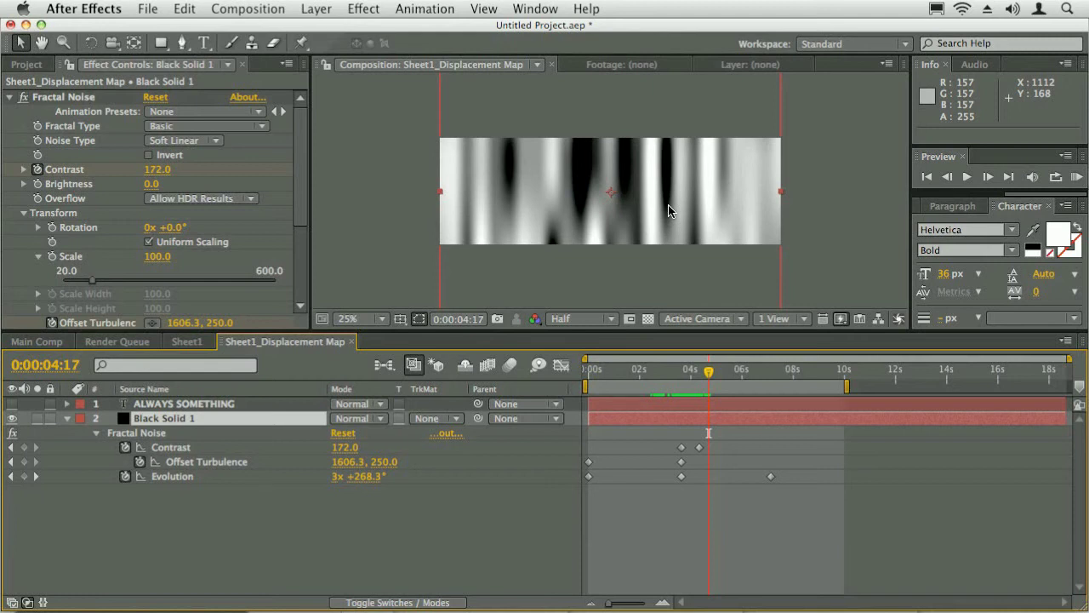
pyautogui.moveTo(709, 372); pyautogui.dragTo(706, 373)
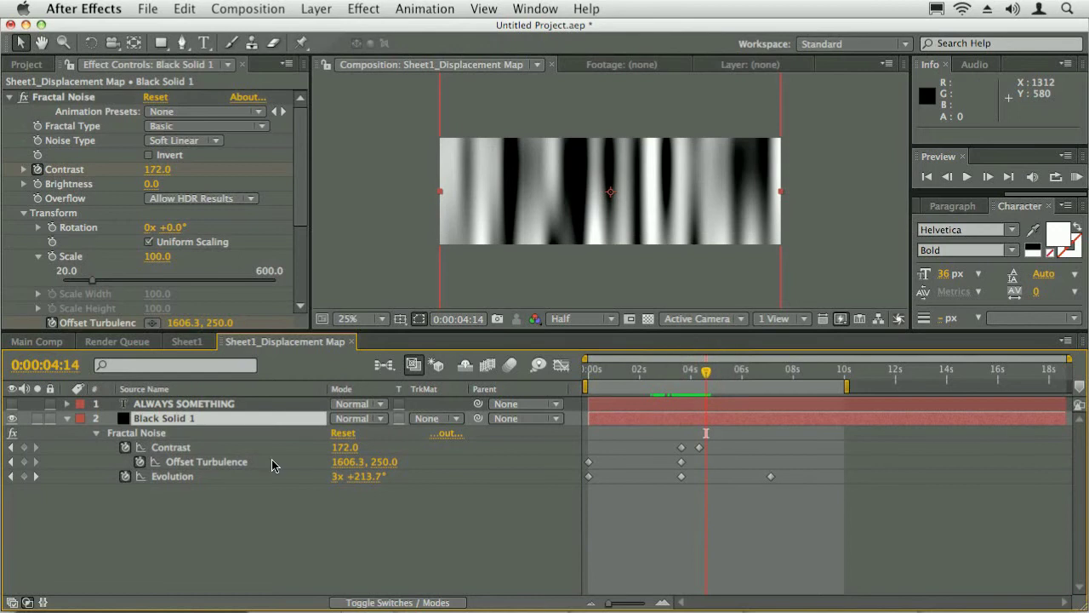
# - Return to Main Comp at 0:00:04:02 and set the Mesh Subdivision of Sheet1's FreeForm effect to 150
pyautogui.click(40, 344)
pyautogui.click(665, 371)
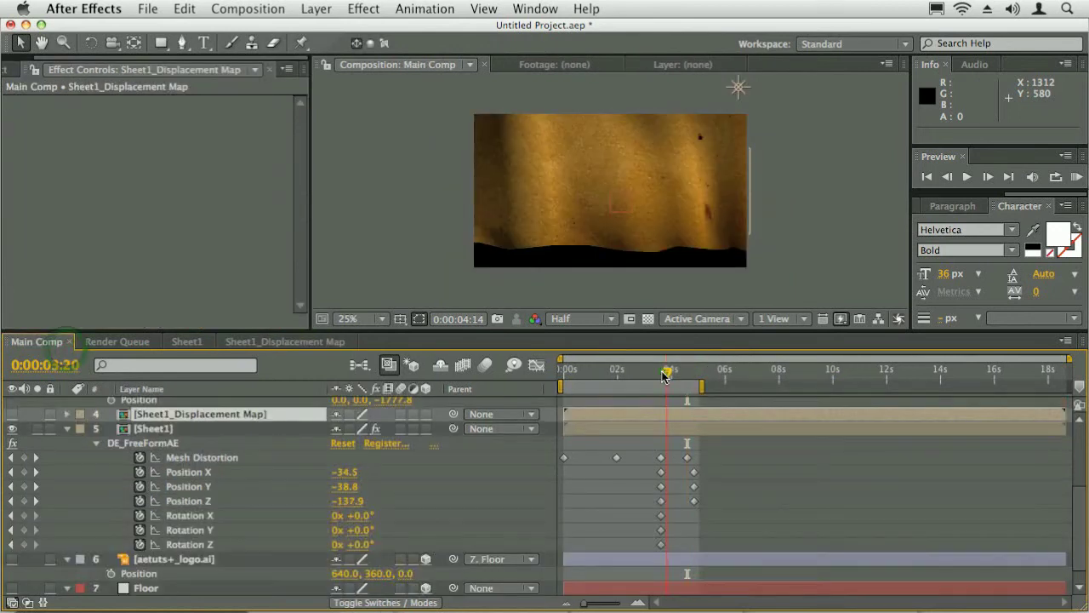
pyautogui.moveTo(678, 378); pyautogui.dragTo(686, 378)
pyautogui.click(166, 443)
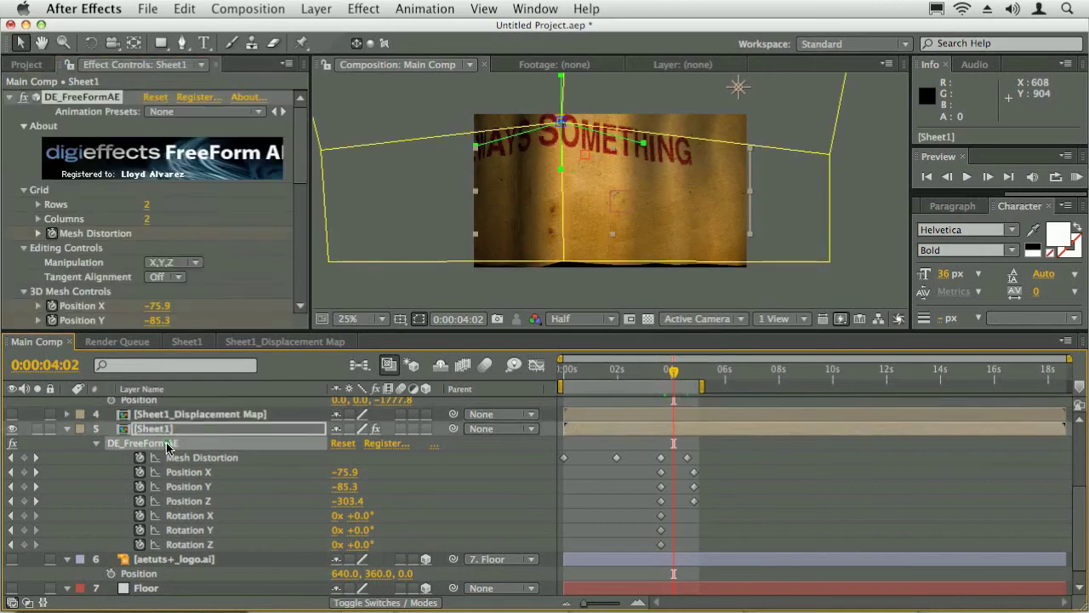
pyautogui.moveTo(298, 179); pyautogui.dragTo(292, 302)
pyautogui.click(155, 175)
pyautogui.press('Return')
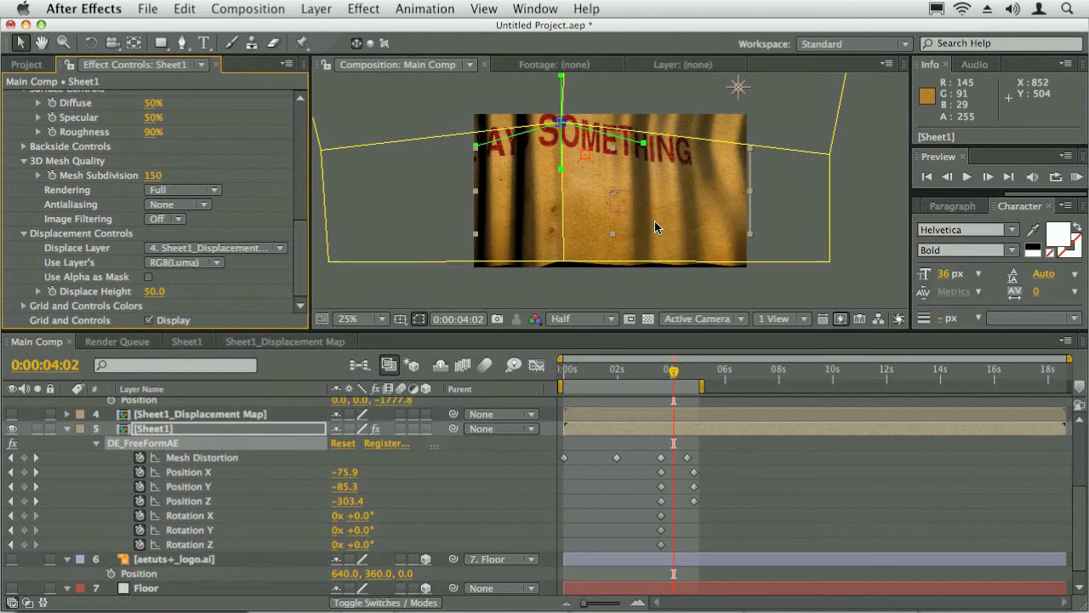
# - Try a Mesh Subdivision of 300 on the sheet at 0:00:04:02
pyautogui.click(157, 175)
pyautogui.write('300')
pyautogui.press('Return')
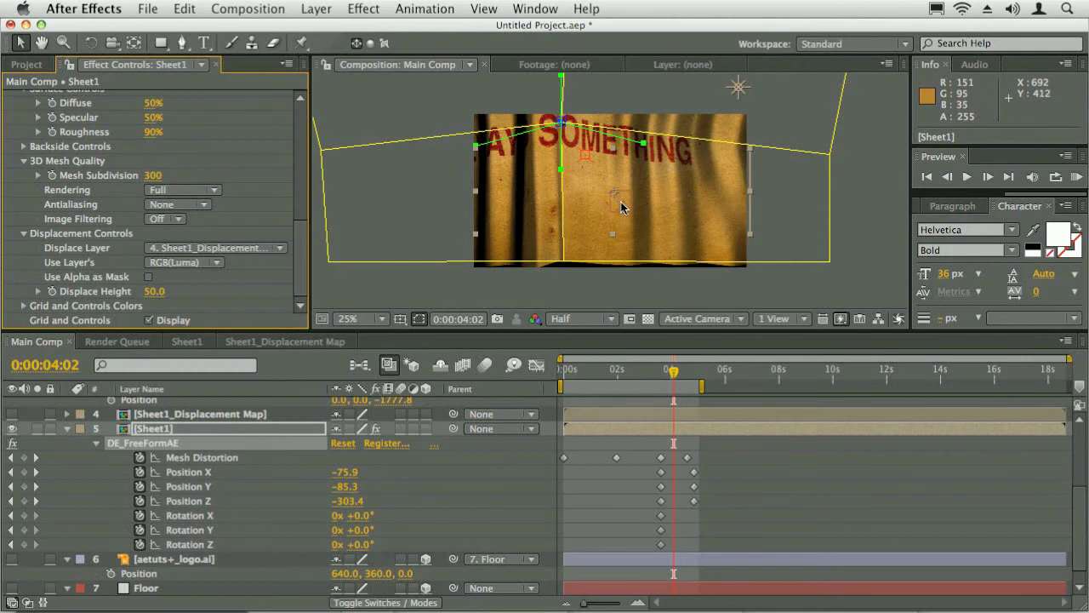
pyautogui.click(672, 372)
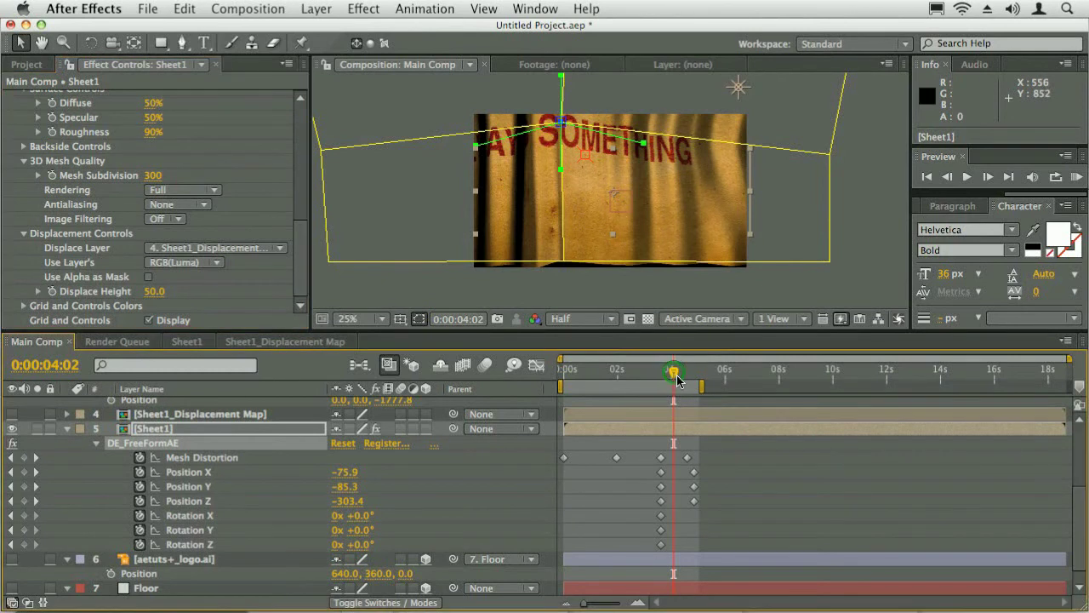
# - Set the sheet's Mesh Subdivision to 200 and play a RAM preview of the work area
pyautogui.click(153, 175)
pyautogui.write('150')
pyautogui.press('Return')
pyautogui.moveTo(158, 175); pyautogui.dragTo(167, 176)
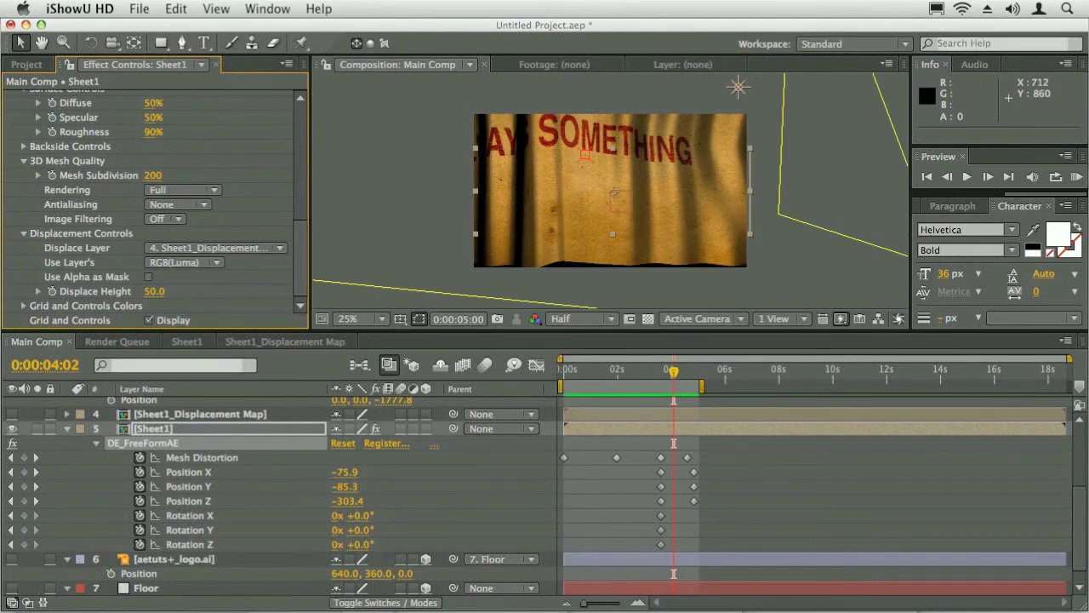
pyautogui.click(674, 386)
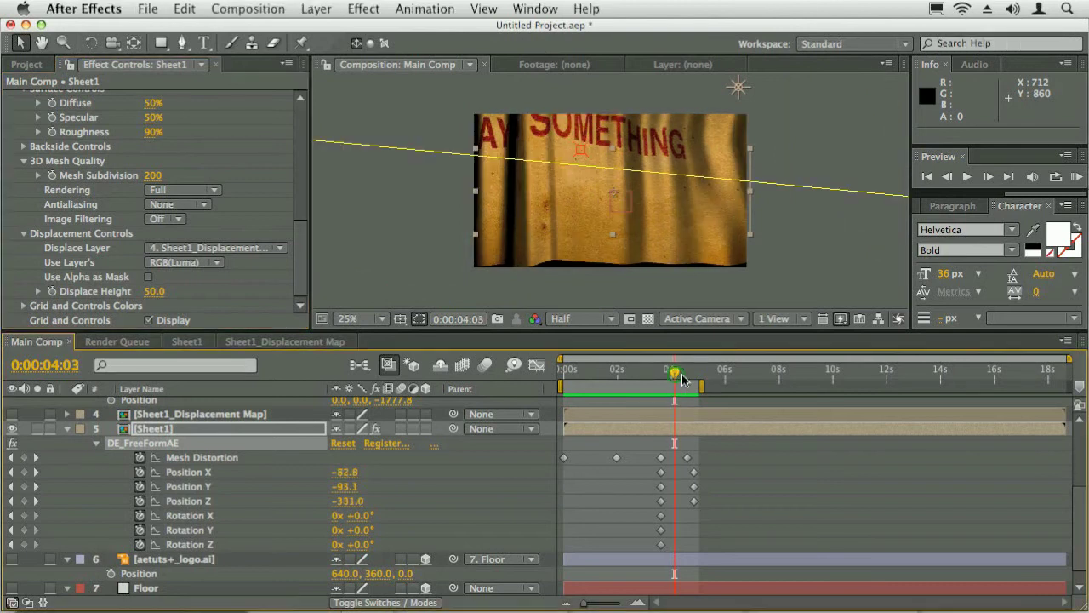
pyautogui.press('KP_0')
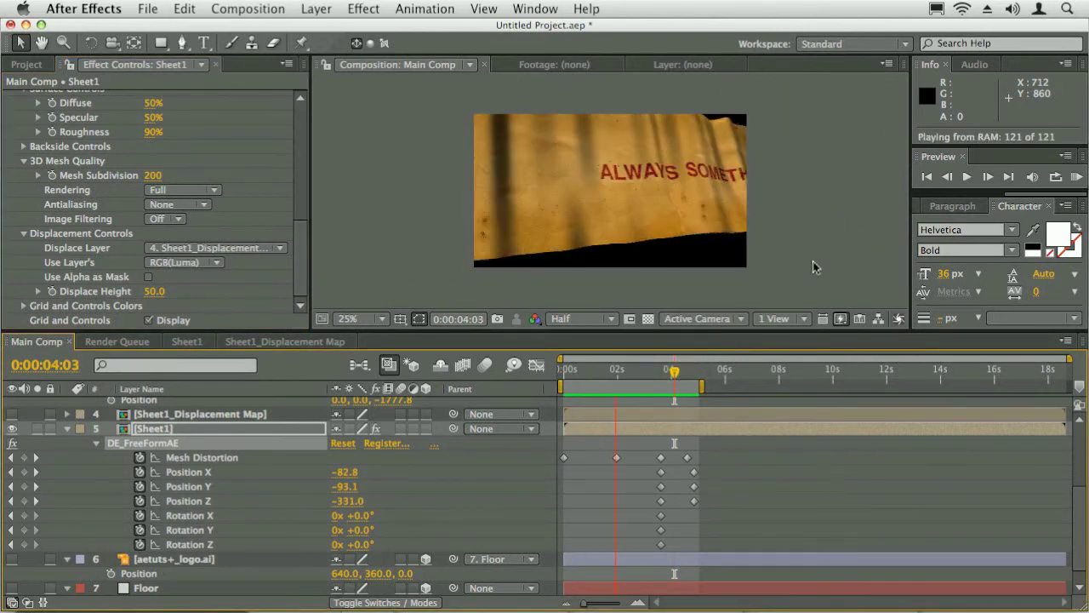
# - Convert Sheet1's two middle Mesh Distortion keyframes, near 0:00:02:00 and at 0:00:03:15, to Auto Bezier interpolation
pyautogui.click(616, 372)
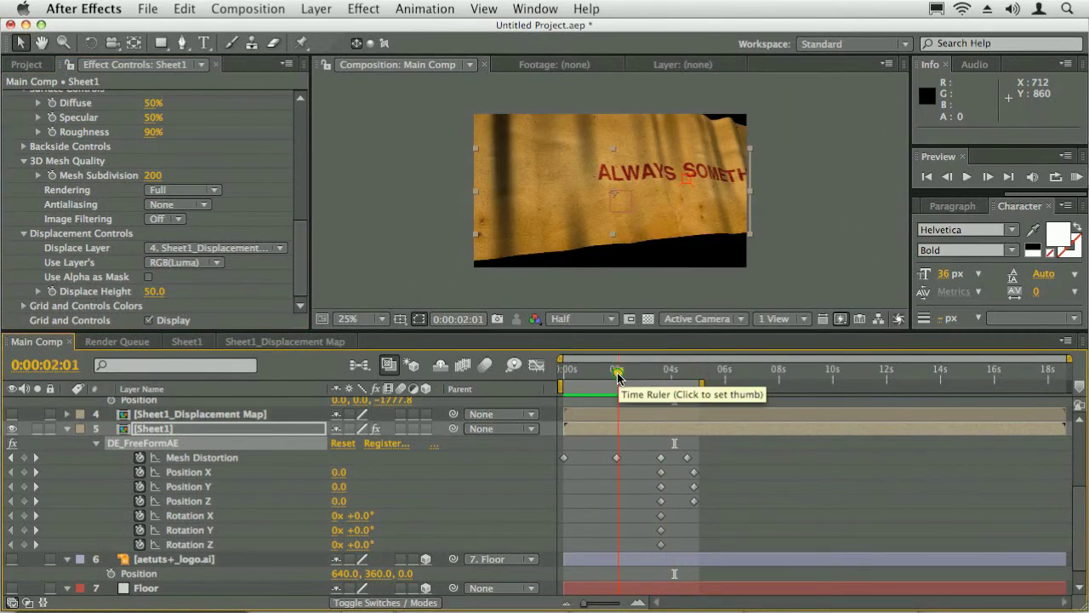
pyautogui.click(230, 467)
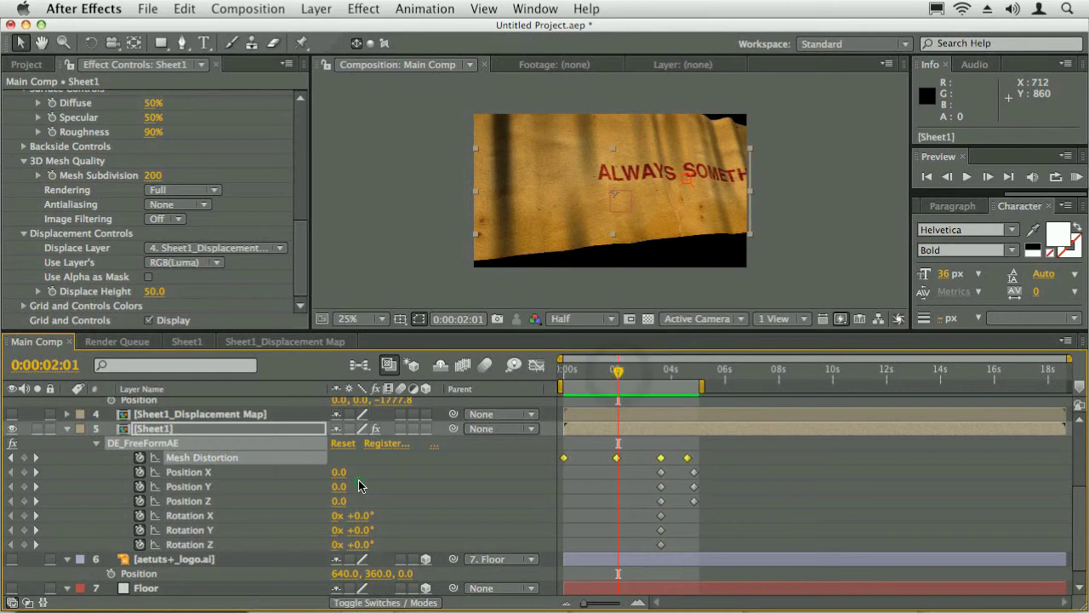
pyautogui.moveTo(596, 451); pyautogui.dragTo(678, 414)
# - At 0:00:04:19, move Light 1 from outside the frame's upper-right corner to a point inside the frame
pyautogui.click(693, 373)
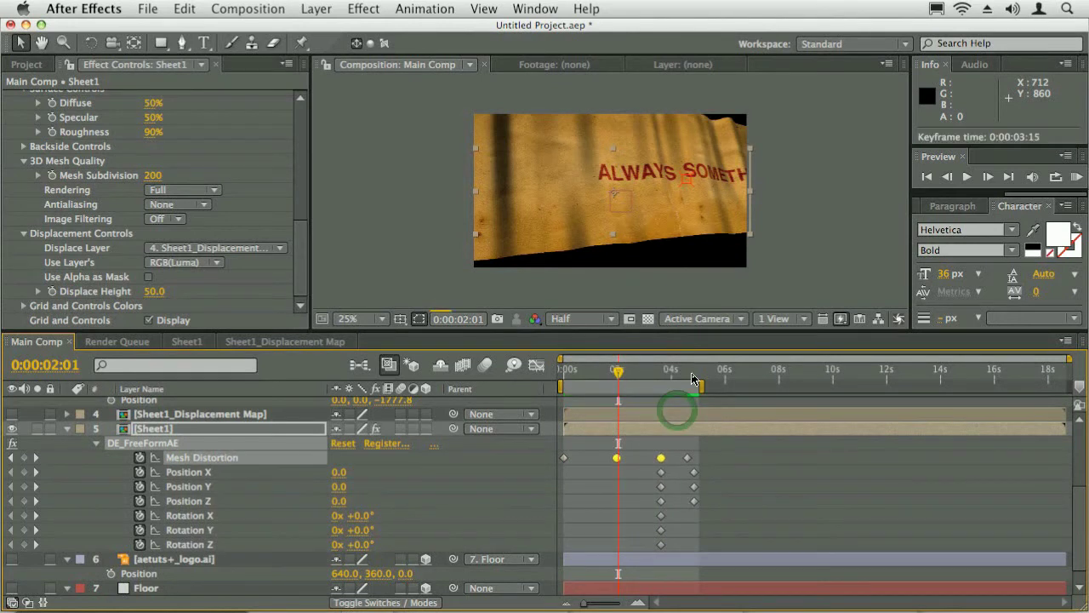
pyautogui.click(739, 88)
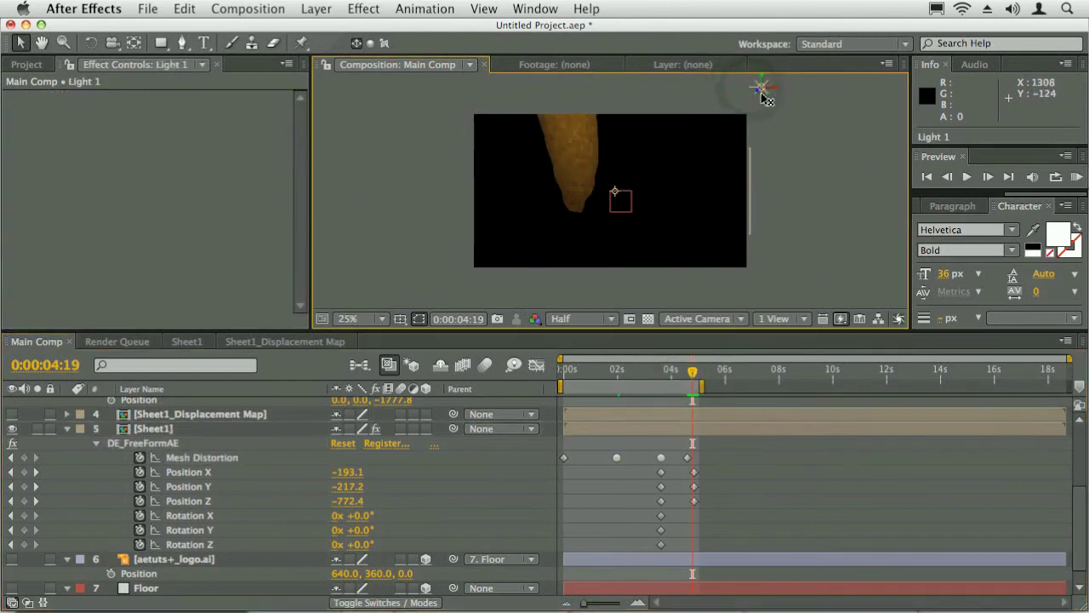
pyautogui.moveTo(760, 94); pyautogui.dragTo(714, 134)
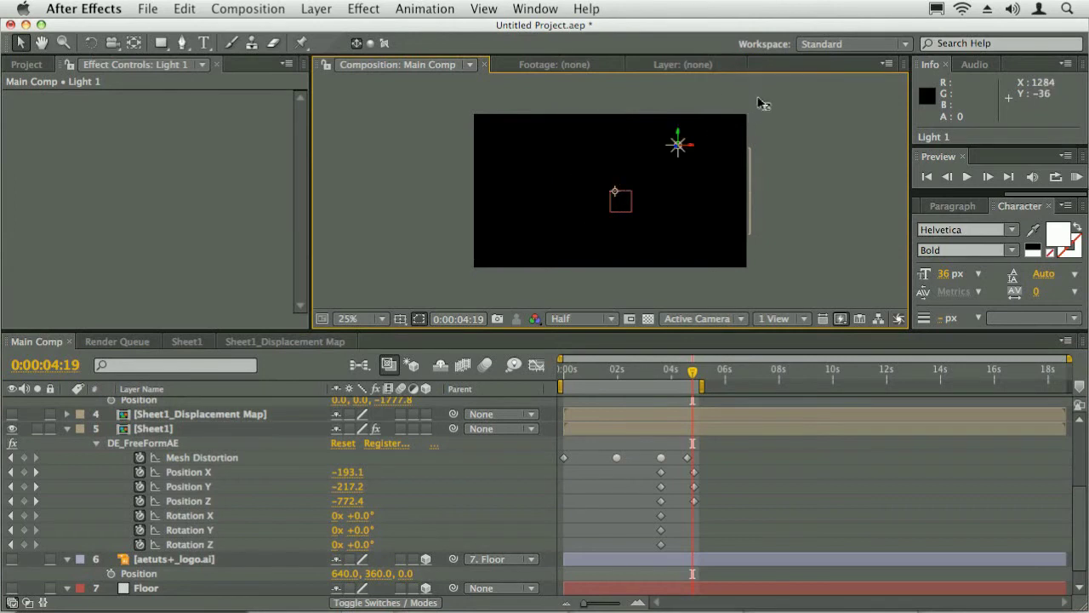
# - Set the Mesh Subdivision of Sheet1's FreeForm effect to 30 and show the curled sheet at 0:00:00:07
pyautogui.click(603, 393)
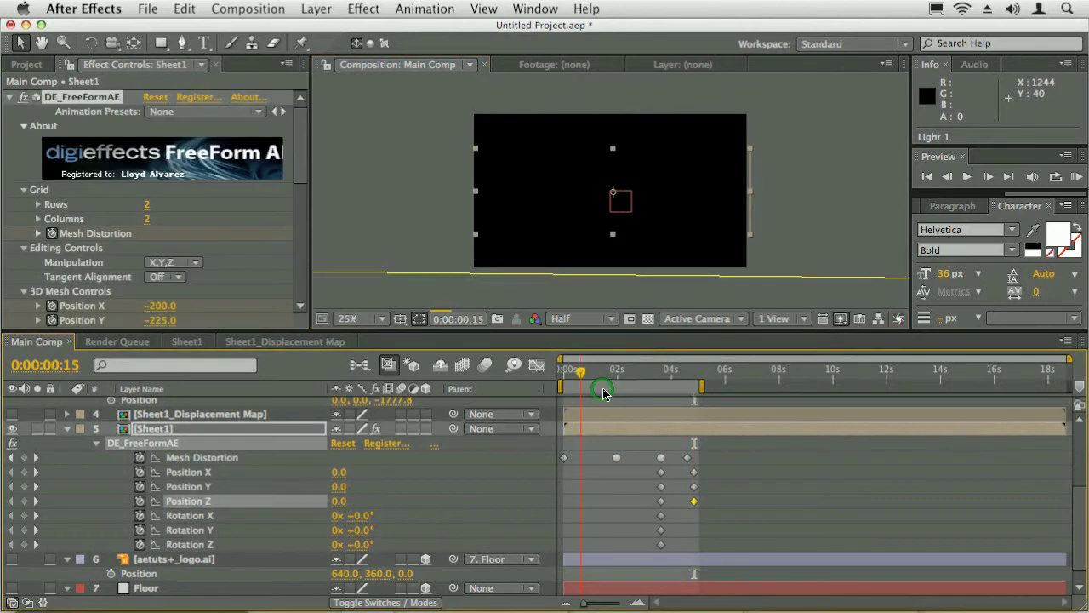
pyautogui.scroll(-10, 305, 190)
pyautogui.click(154, 170)
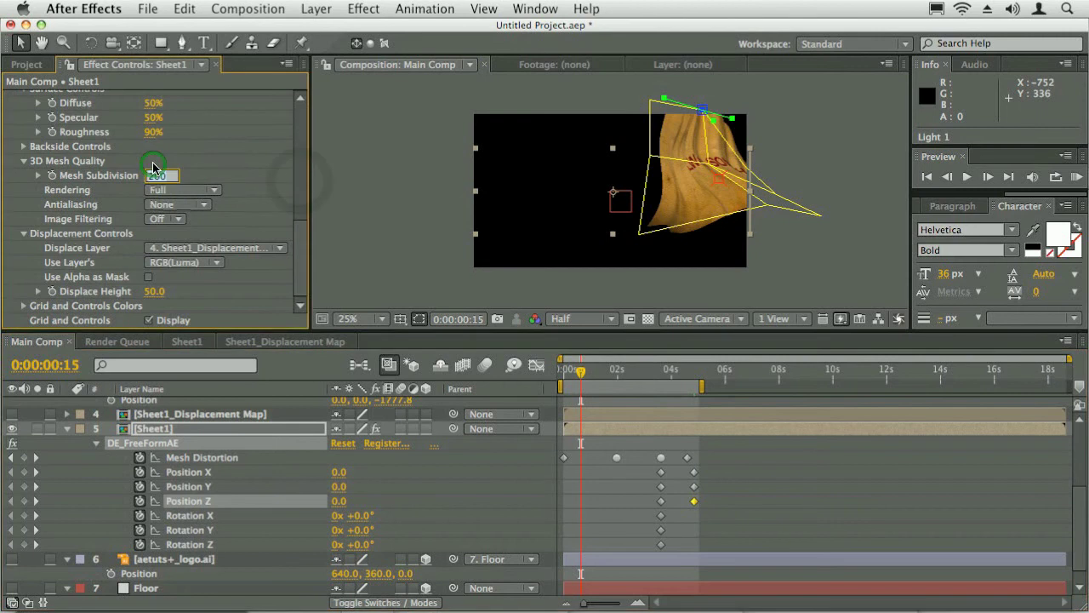
pyautogui.write('30')
pyautogui.press('Return')
pyautogui.moveTo(581, 372)
pyautogui.mouseDown()
pyautogui.moveTo(564, 377)
pyautogui.moveTo(579, 375)
pyautogui.moveTo(571, 383)
pyautogui.mouseUp()
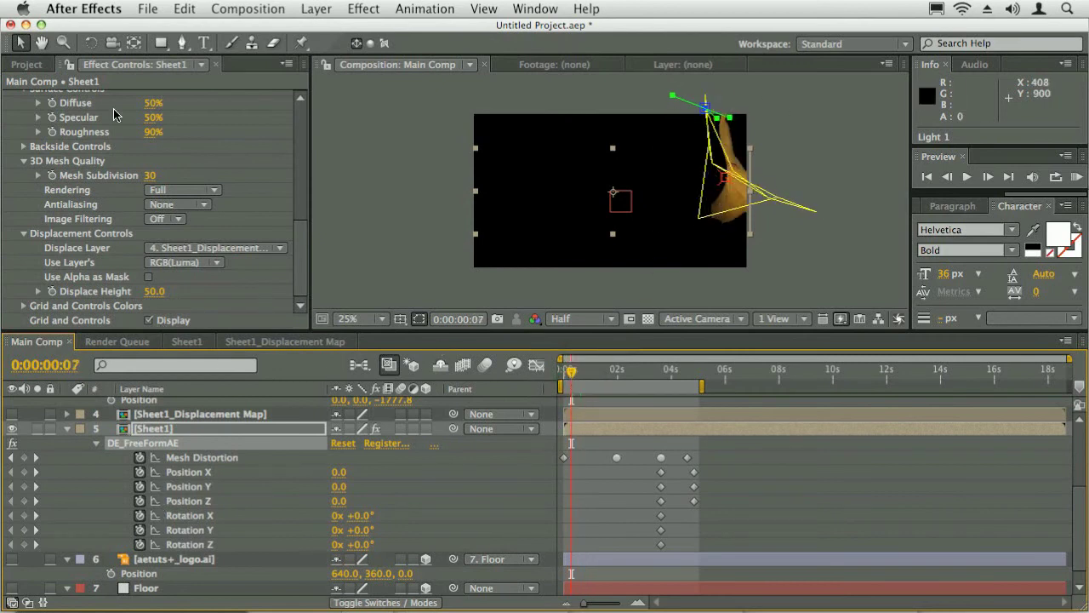
# - Duplicate the Sheet1 composition as Sheet1 Back, open it and hide its ALWAYS SOMETHING text layer
pyautogui.click(50, 67)
pyautogui.click(49, 263)
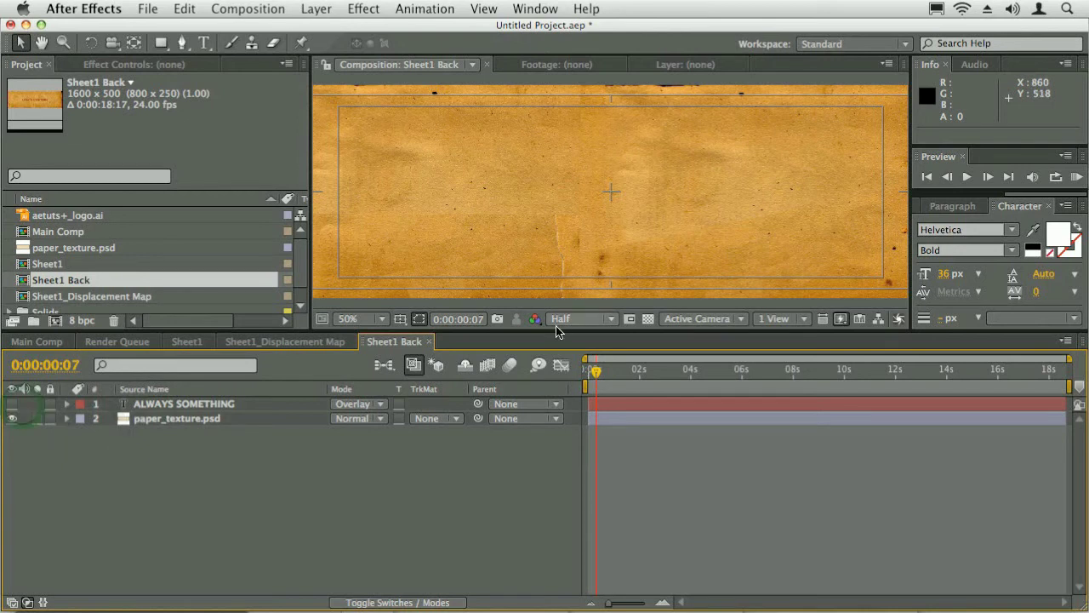
# - Apply the Levels effect to the paper_texture.psd layer in Sheet1 Back and darken it by setting Output White to 121
pyautogui.doubleClick(206, 430)
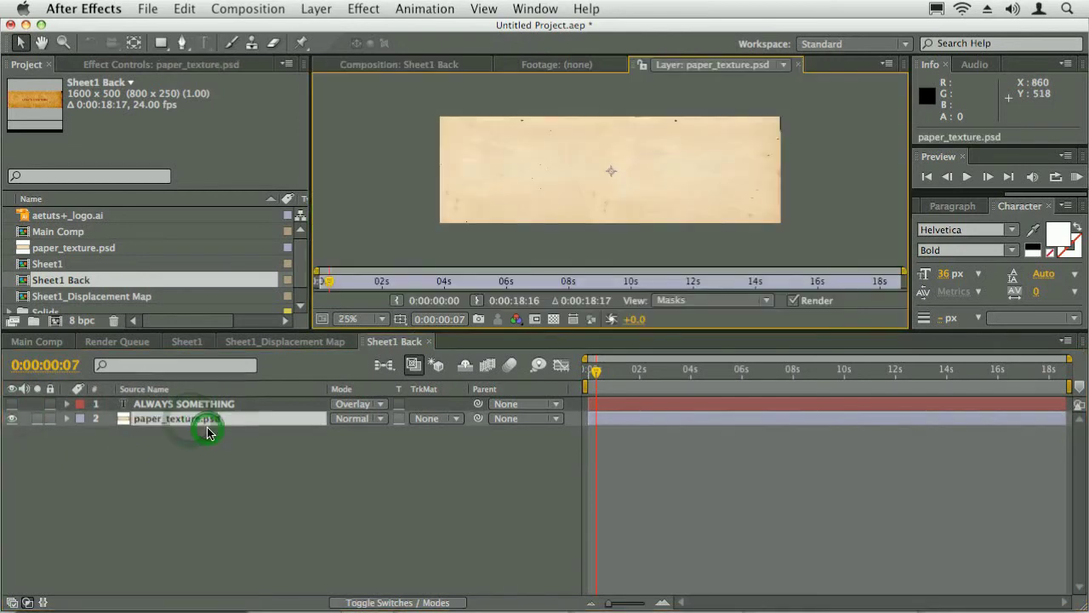
pyautogui.click(1024, 420)
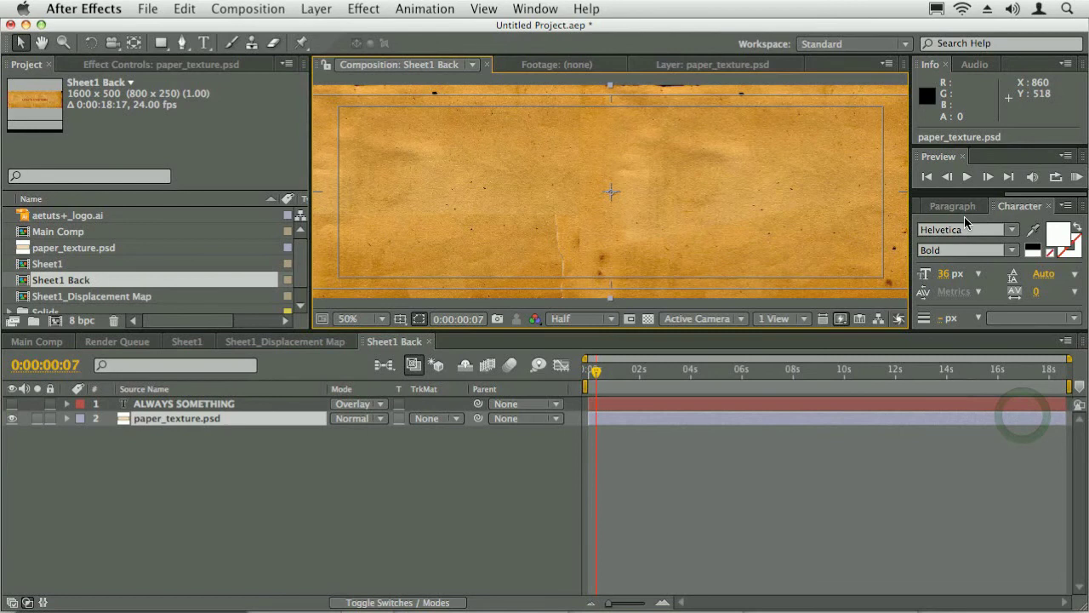
pyautogui.press('super+5')
pyautogui.moveTo(956, 224); pyautogui.dragTo(937, 224)
pyautogui.write('leve')
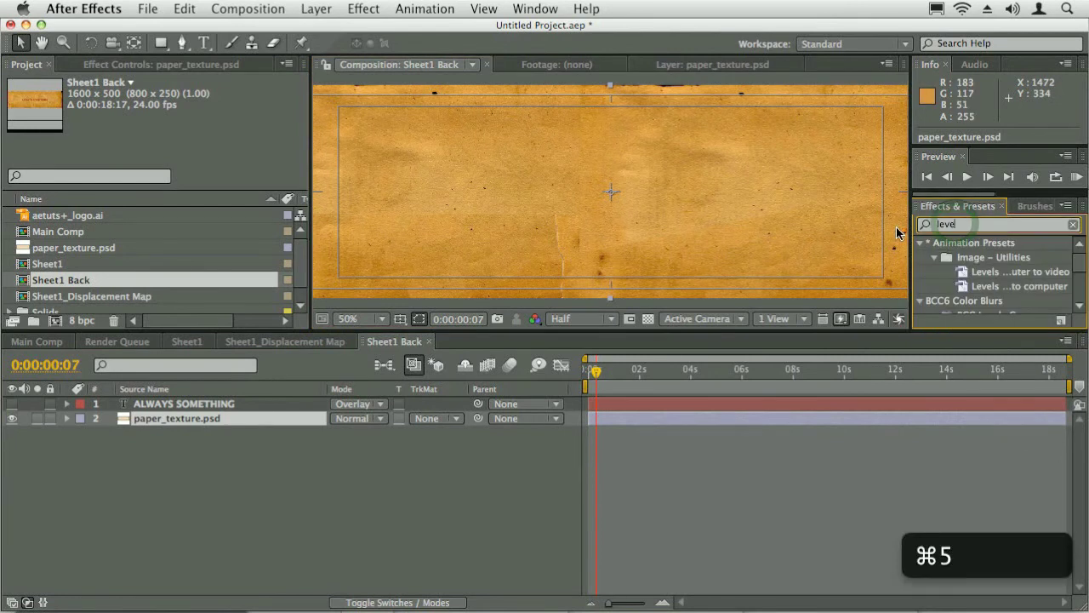
pyautogui.write('ls')
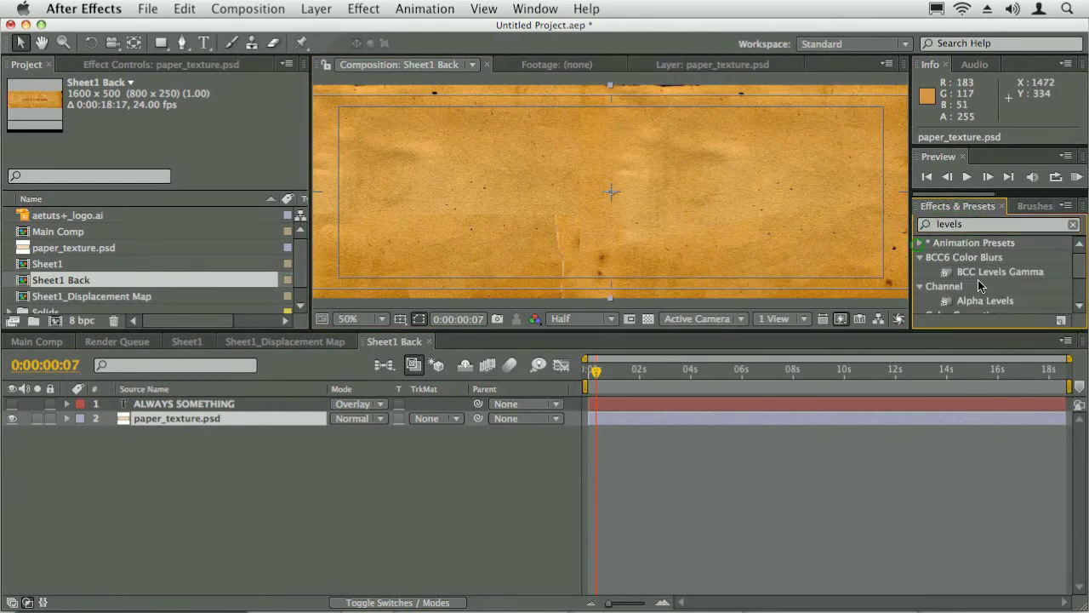
pyautogui.scroll(-1, 1077, 283)
pyautogui.scroll(-2, 1077, 282)
pyautogui.doubleClick(971, 295)
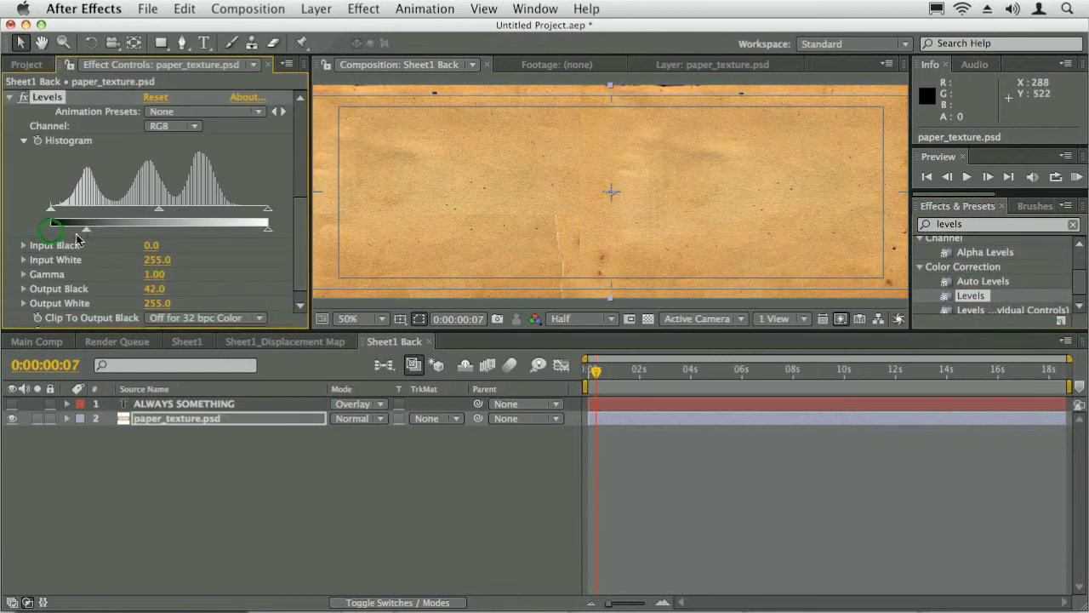
pyautogui.moveTo(268, 228); pyautogui.dragTo(171, 242)
pyautogui.moveTo(157, 237); pyautogui.dragTo(153, 237)
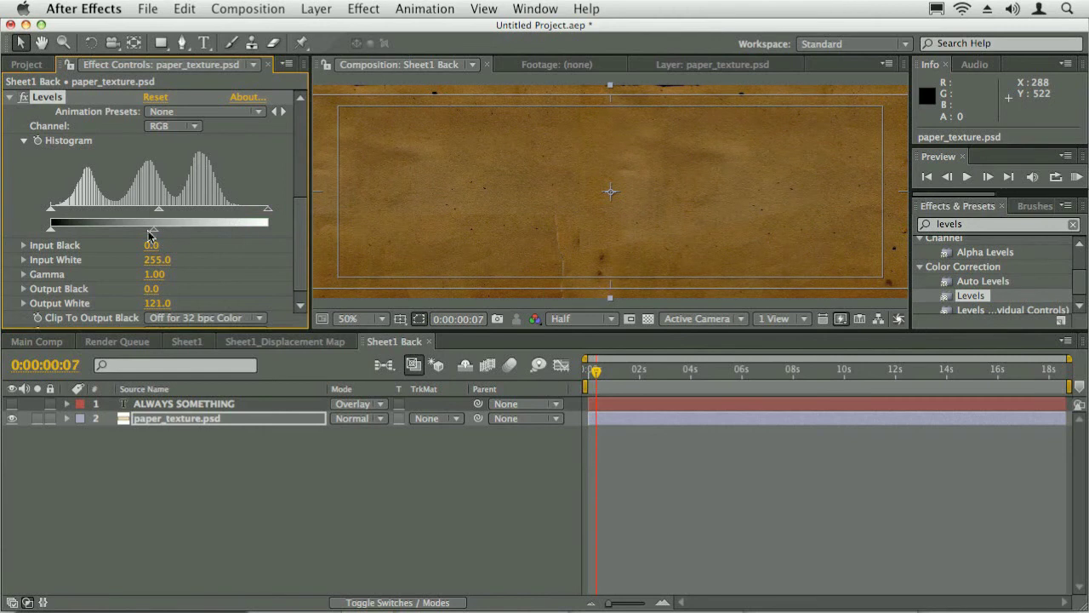
# - Return to Main Comp and expand the Backside Controls of Sheet1's FreeForm effect
pyautogui.click(36, 342)
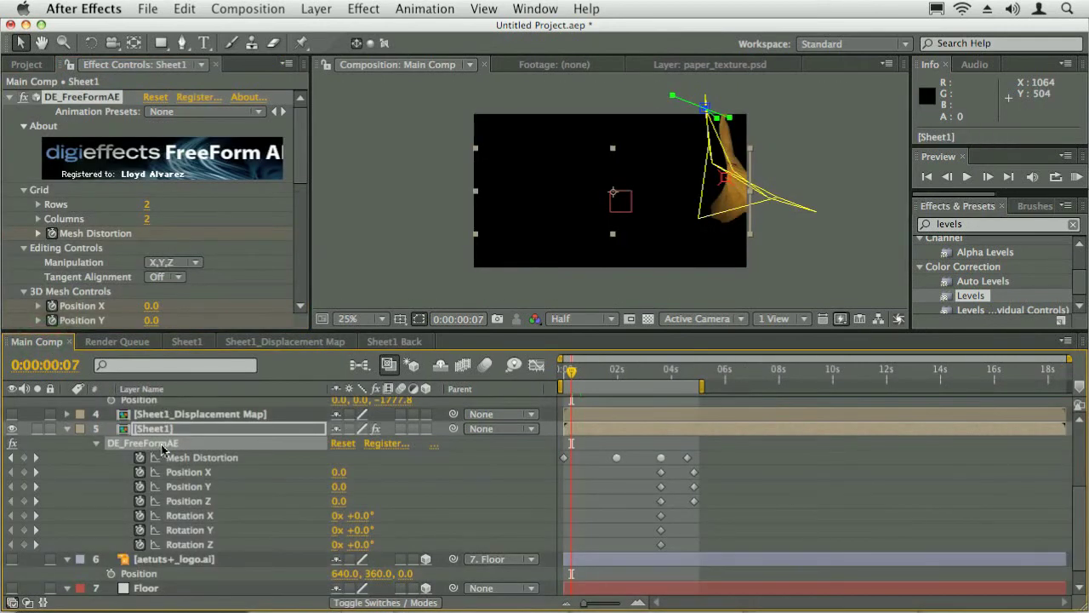
pyautogui.moveTo(293, 179); pyautogui.dragTo(303, 263)
pyautogui.click(24, 212)
pyautogui.click(223, 161)
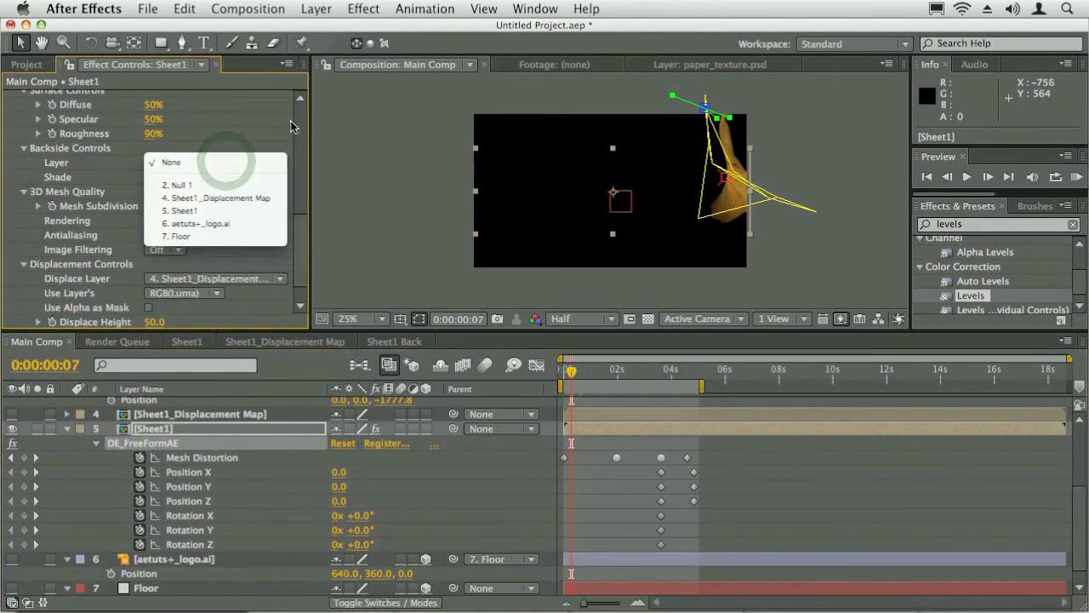
pyautogui.click(291, 126)
# - Add the Sheet1 Back composition to Main Comp directly above the Sheet1 layer and hide it
pyautogui.scroll(10, 291, 170)
pyautogui.click(27, 64)
pyautogui.moveTo(83, 294); pyautogui.dragTo(183, 426)
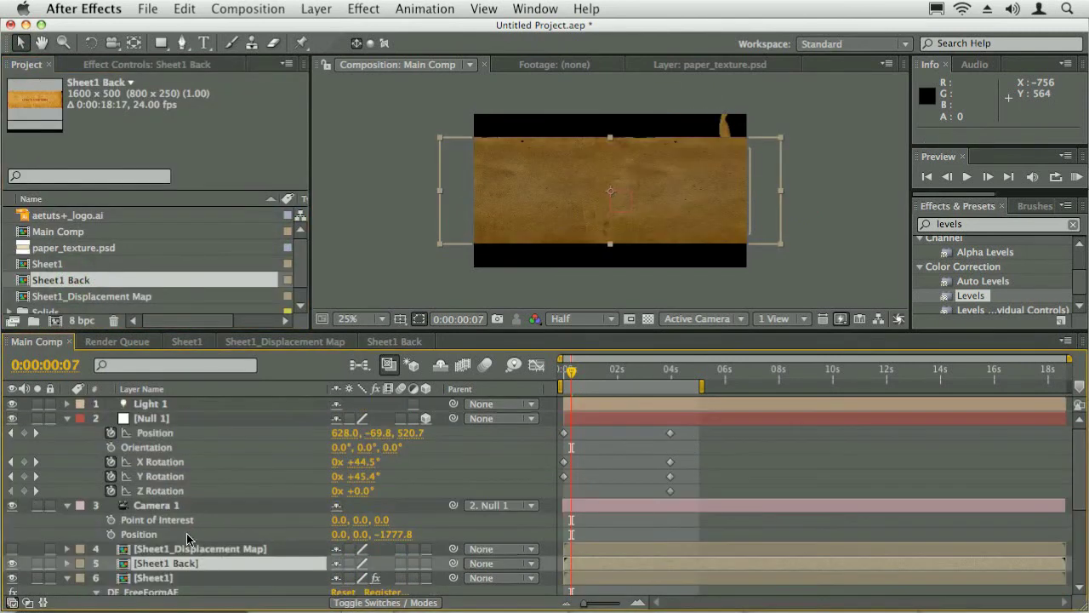
pyautogui.click(11, 564)
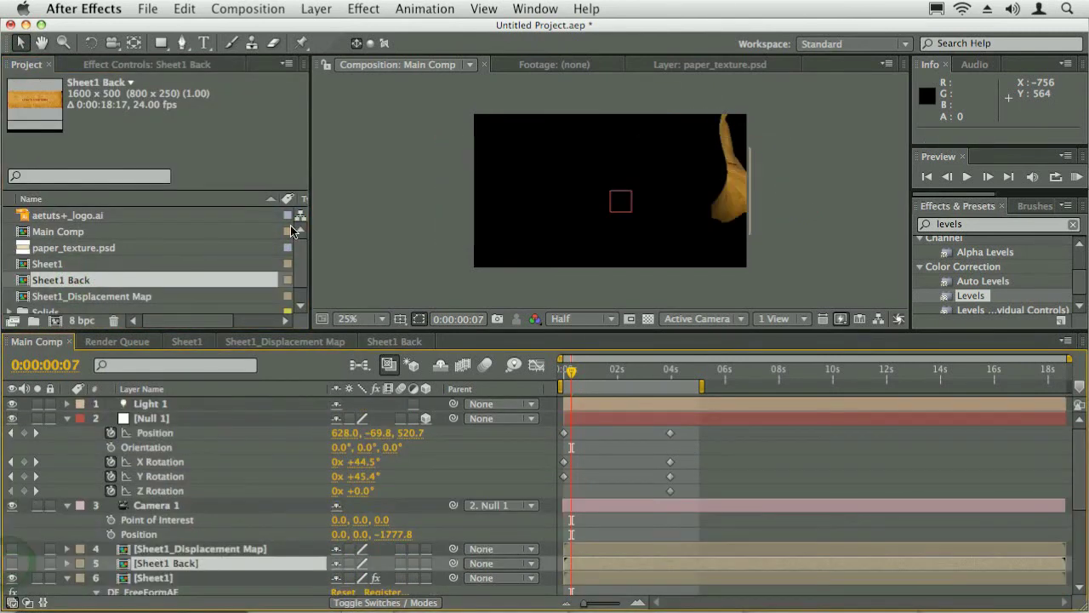
# - In Sheet1's FreeForm Backside Controls, set Layer to Sheet1 Back and Shade to Shaded
pyautogui.click(143, 578)
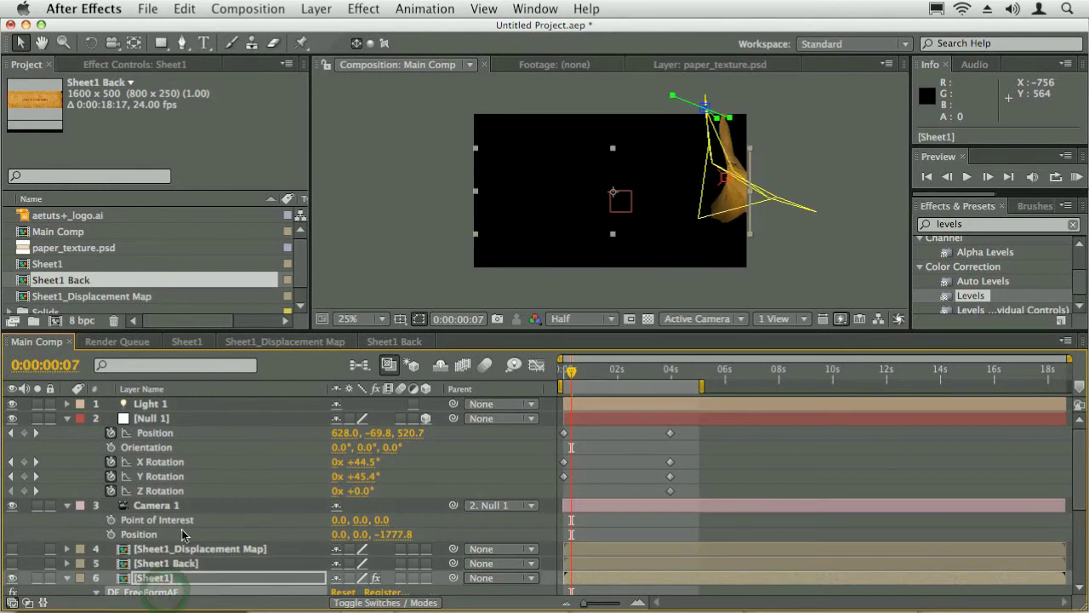
pyautogui.press('F3')
pyautogui.scroll(-15, 292, 178)
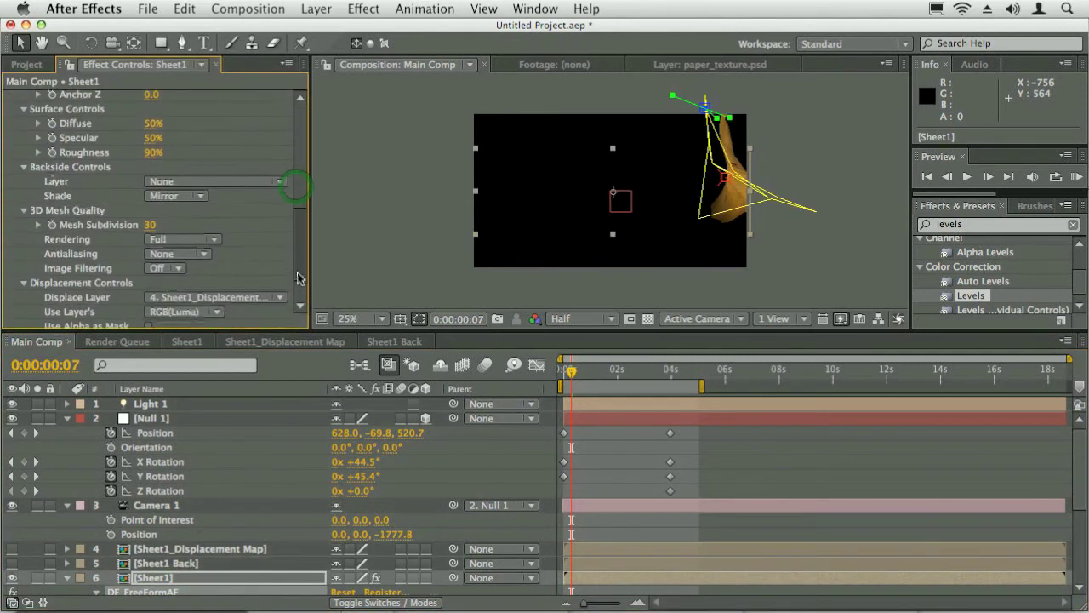
pyautogui.click(185, 160)
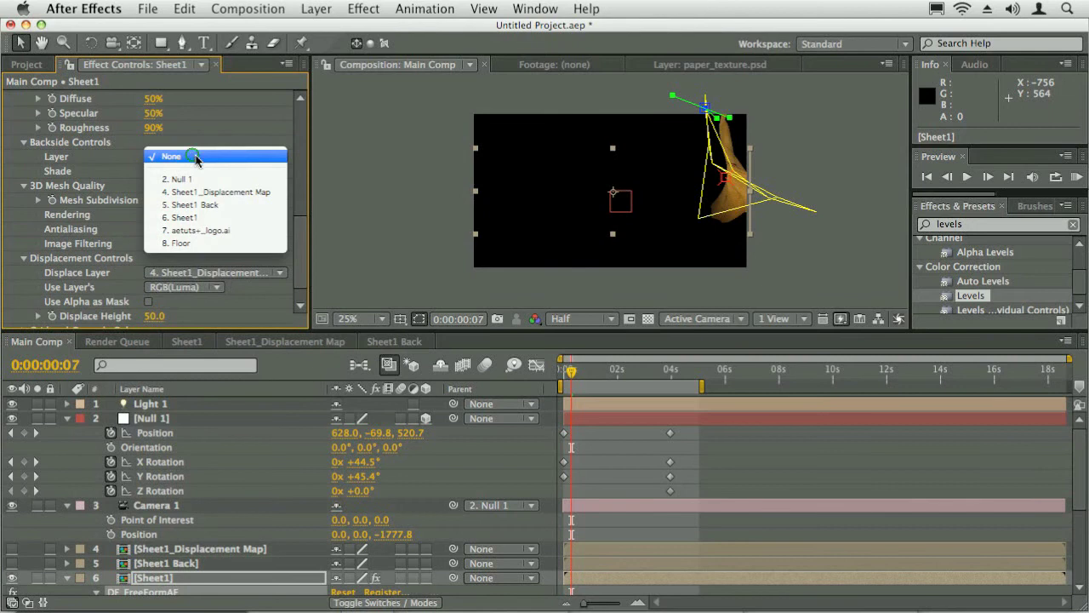
pyautogui.click(208, 207)
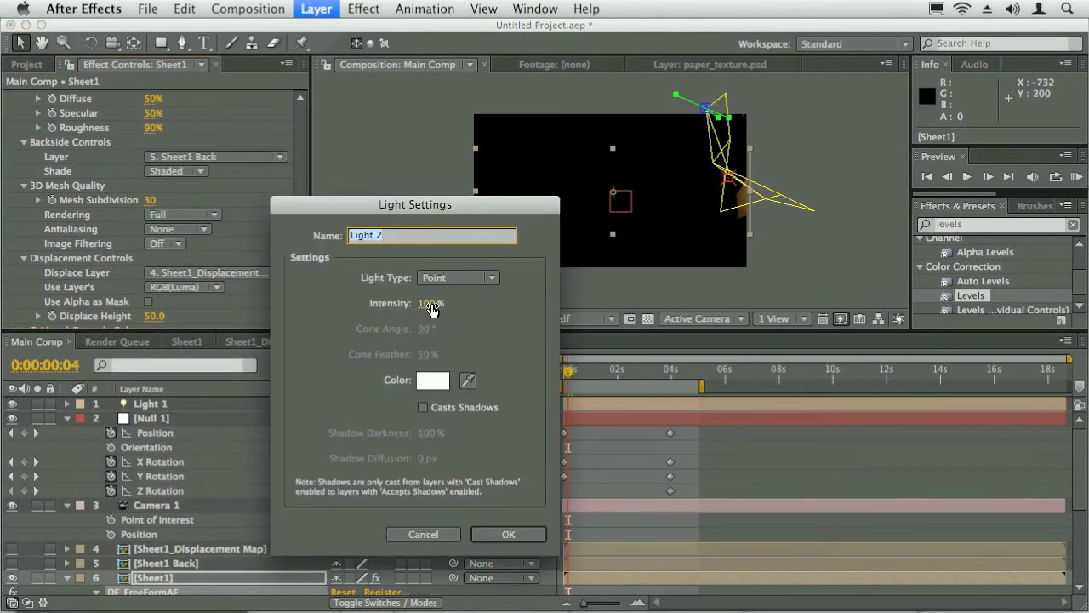
# - Add a white point light named Light 2 with 100% intensity and no cast shadows to Main Comp
pyautogui.click(504, 534)
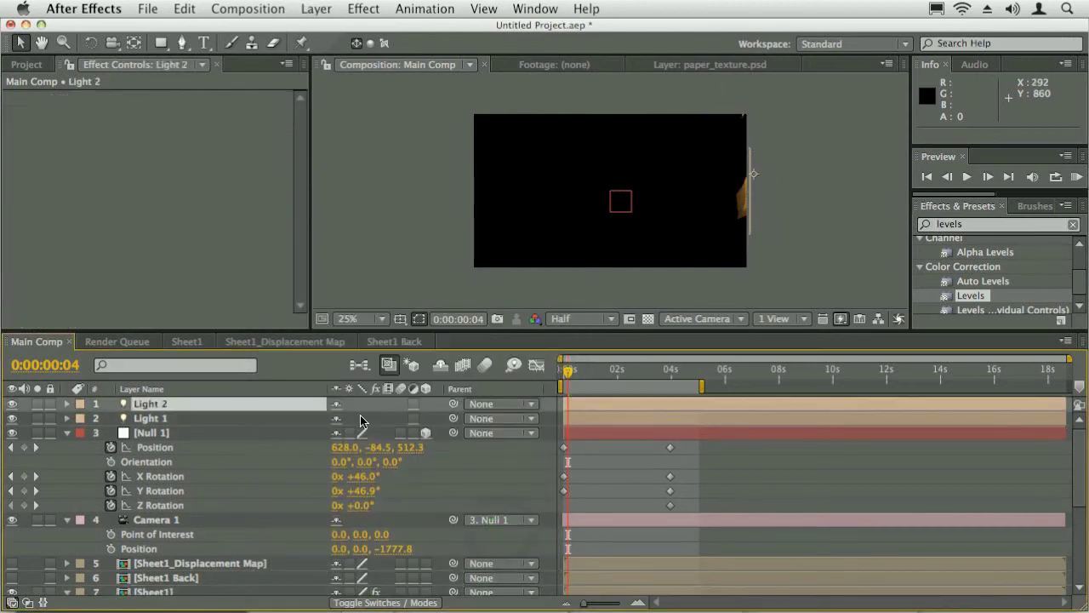
# - Move Light 2 over the upper-left area of the frame, compare with it hidden, and set its Intensity to 28%
pyautogui.press(',')
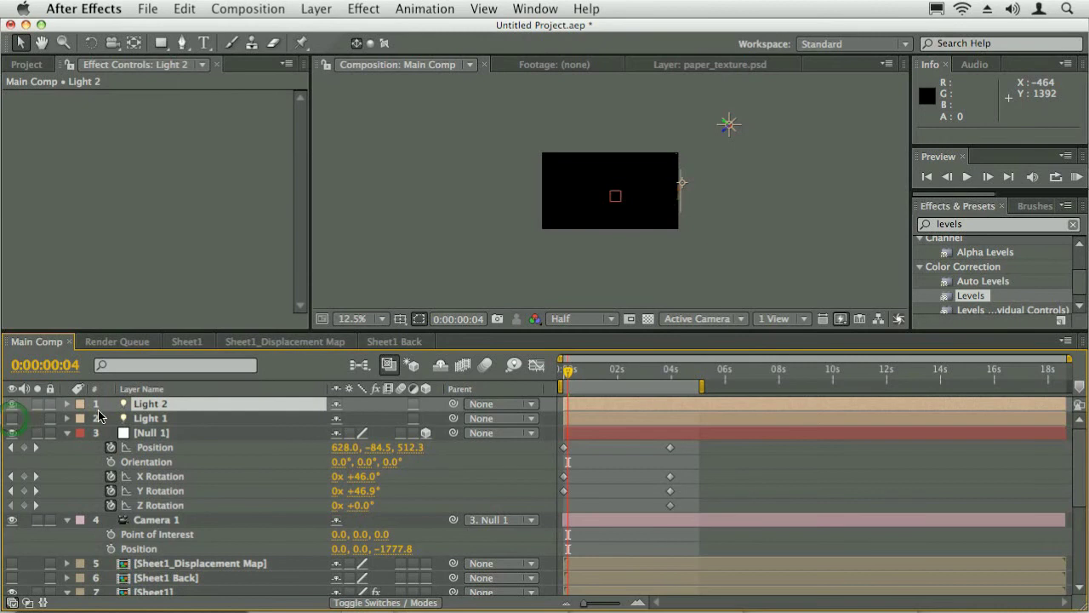
pyautogui.moveTo(730, 127); pyautogui.dragTo(564, 172)
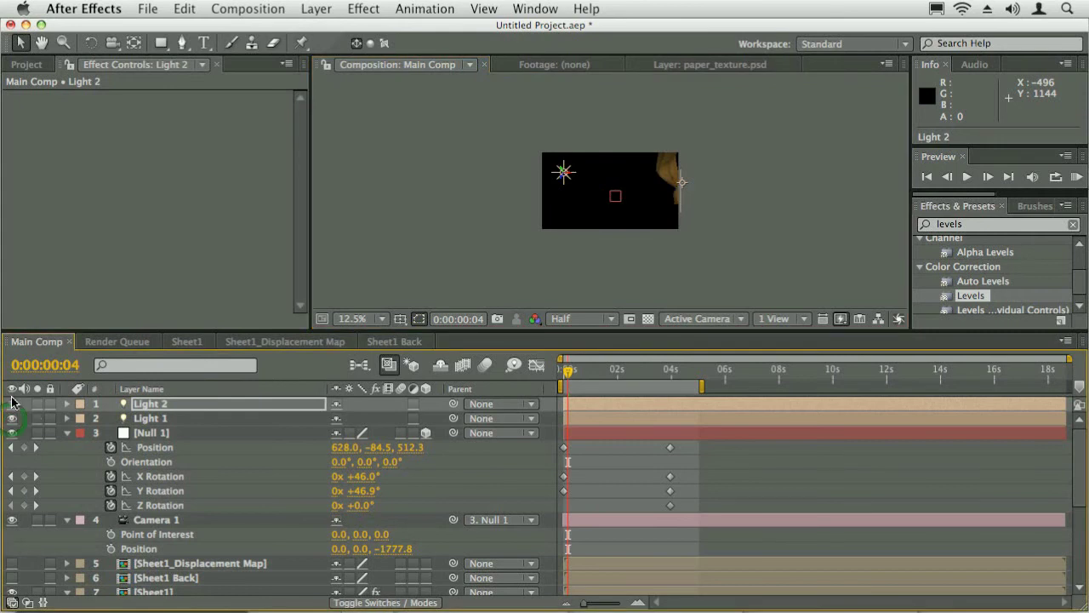
pyautogui.click(12, 404)
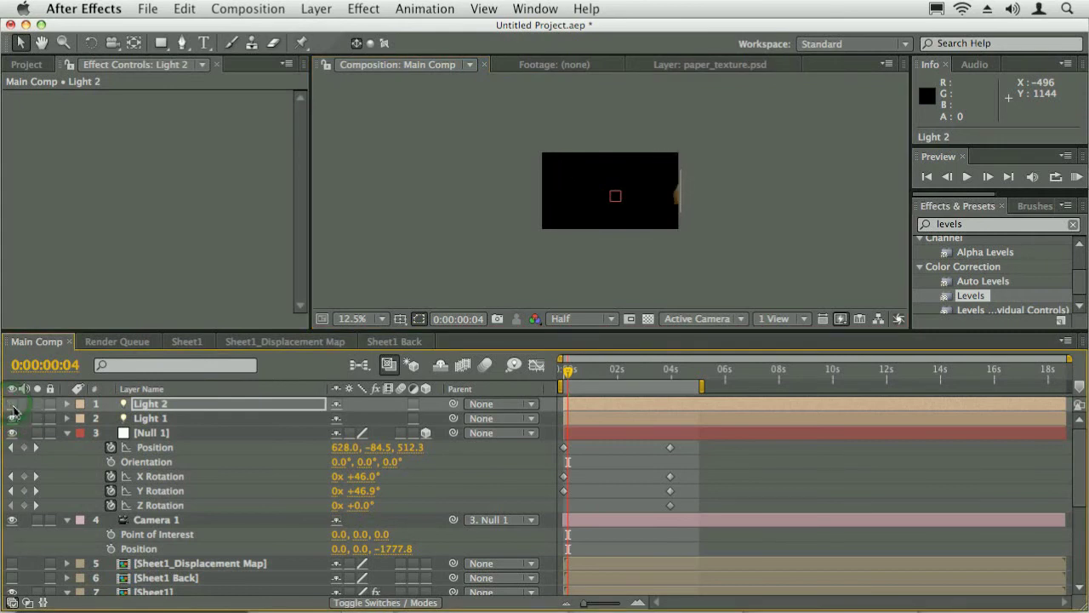
pyautogui.click(12, 404)
pyautogui.moveTo(575, 180)
pyautogui.mouseDown()
pyautogui.moveTo(636, 185)
pyautogui.moveTo(575, 177)
pyautogui.mouseUp()
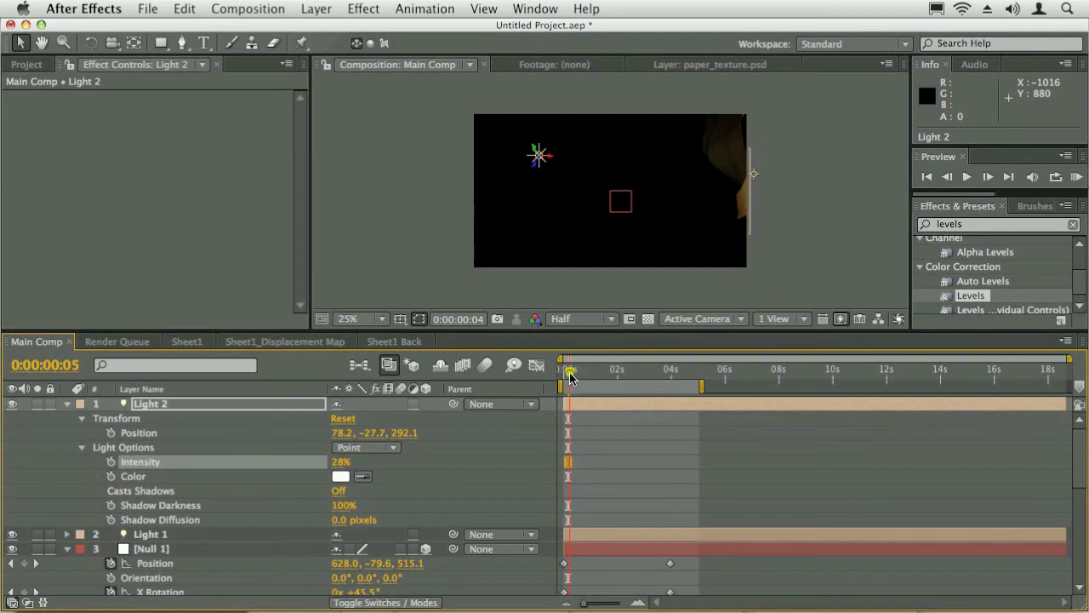
pyautogui.moveTo(570, 378); pyautogui.dragTo(700, 375)
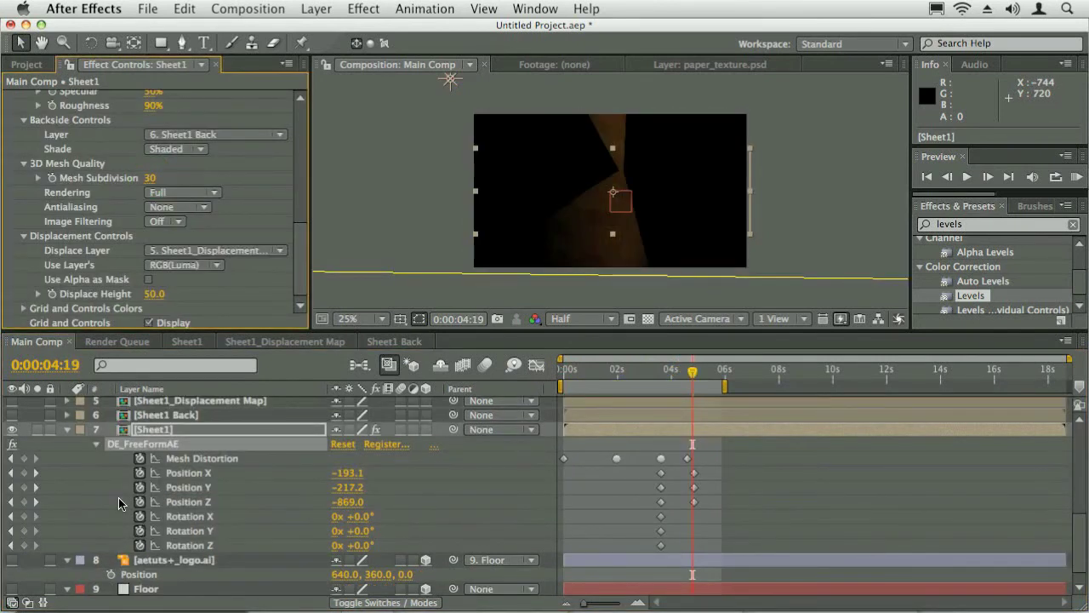
# - Switch to QuickTime Player, scrub through billowing_preview_vbr5000.mp4 as a reference for the sheet's exit, and return to After Effects
pyautogui.press('super+Tab')
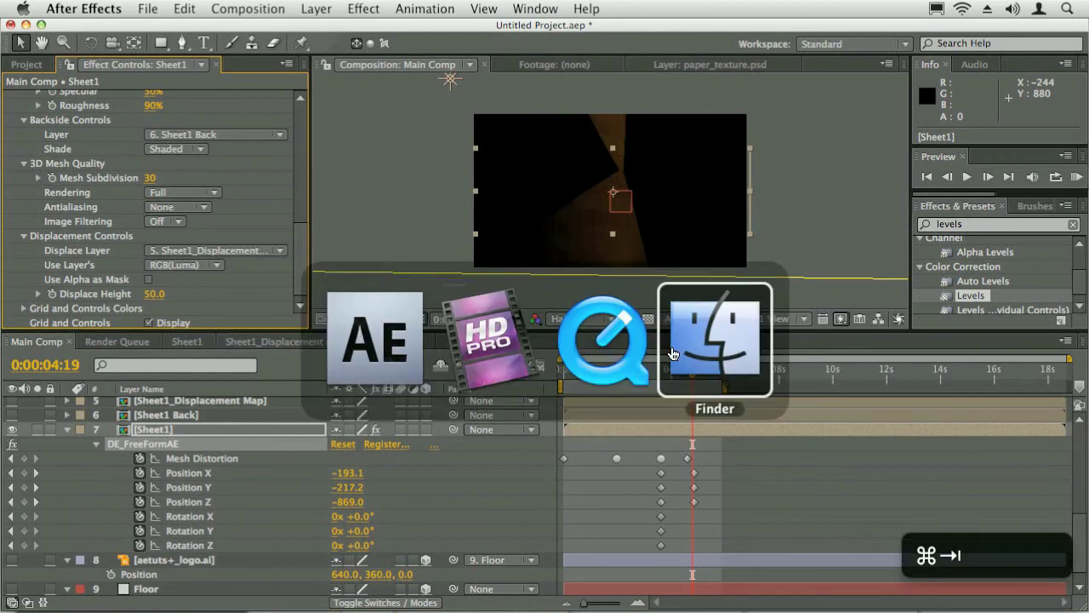
pyautogui.moveTo(426, 531); pyautogui.dragTo(352, 532)
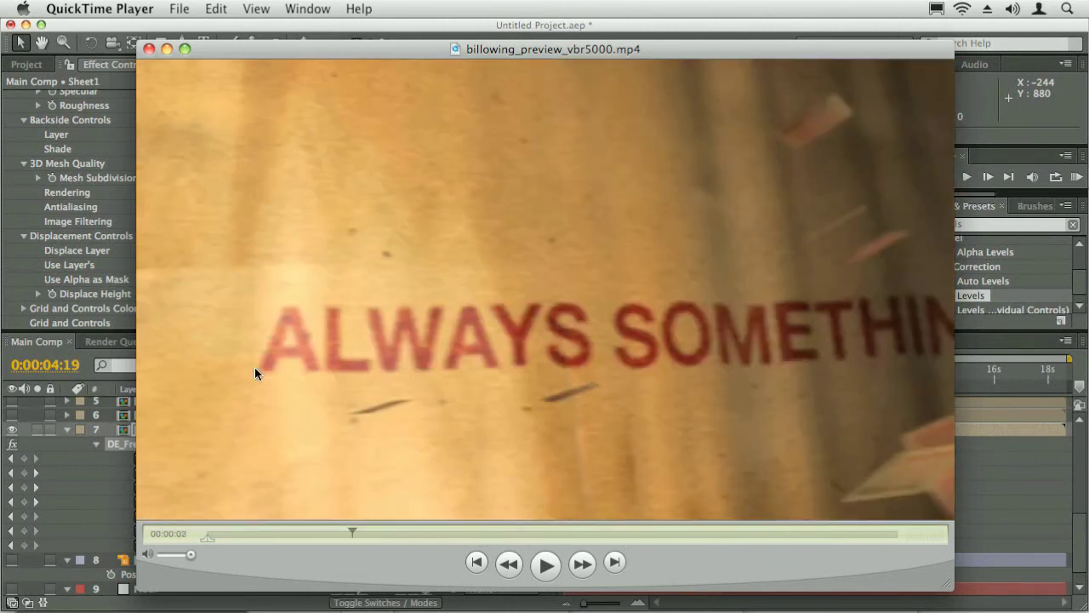
pyautogui.click(238, 32)
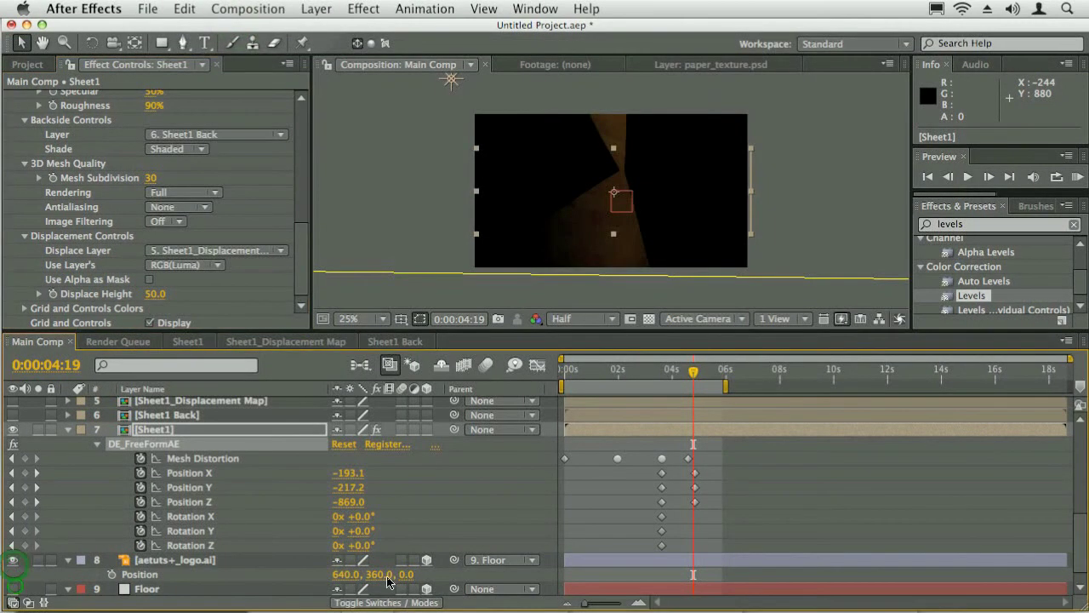
# - Select the aetuts+_logo.ai layer, collapse the properties of Sheet1, Camera 1 and Null 1, and hide Light 1 and Light 2
pyautogui.click(166, 545)
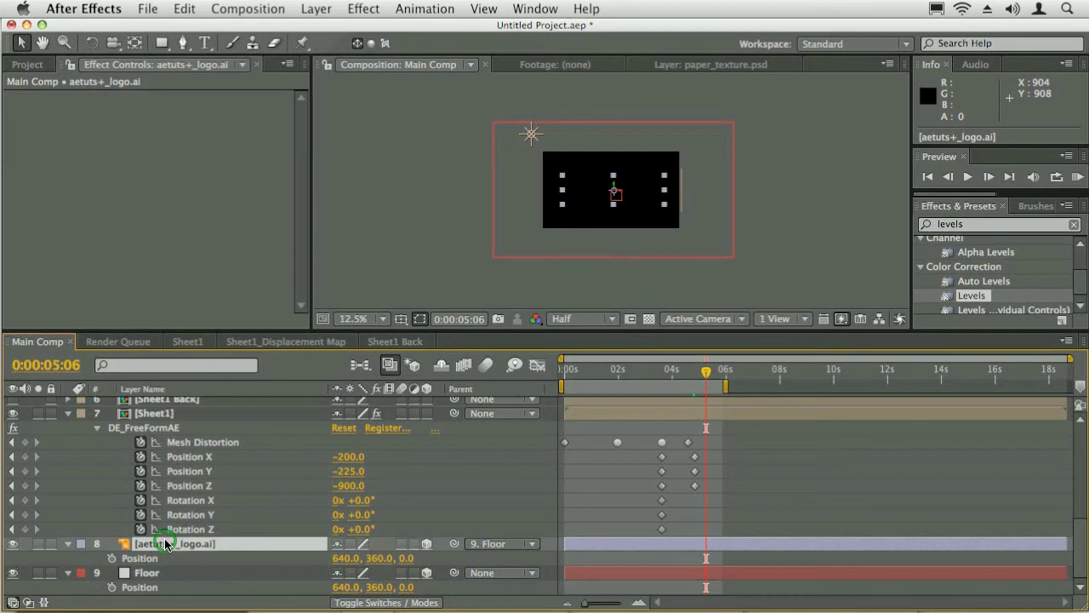
pyautogui.click(68, 414)
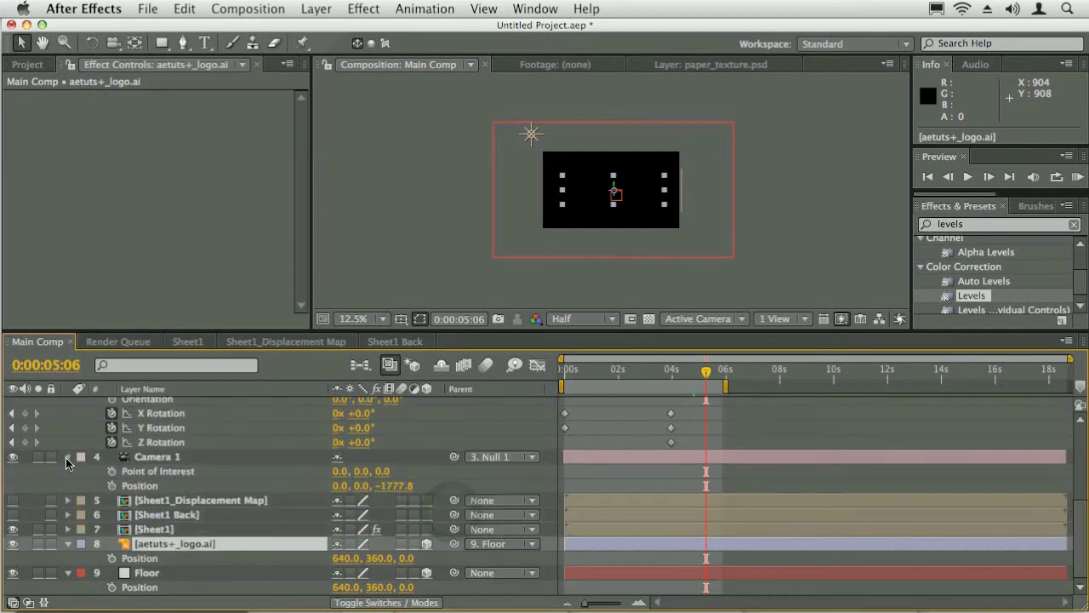
pyautogui.click(66, 457)
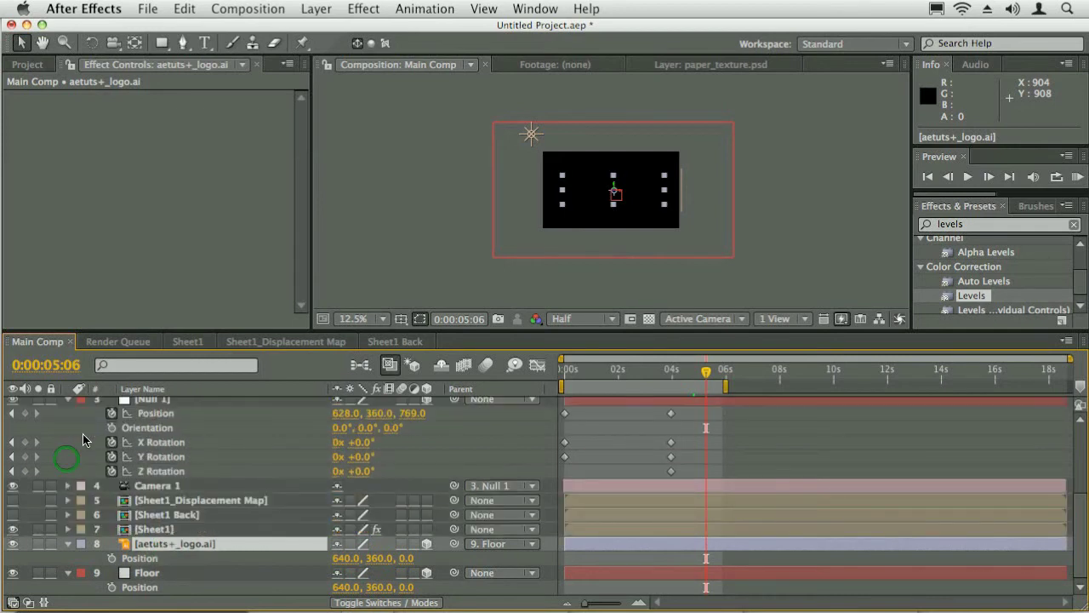
pyautogui.click(68, 400)
pyautogui.scroll(5, 1083, 501)
pyautogui.click(66, 405)
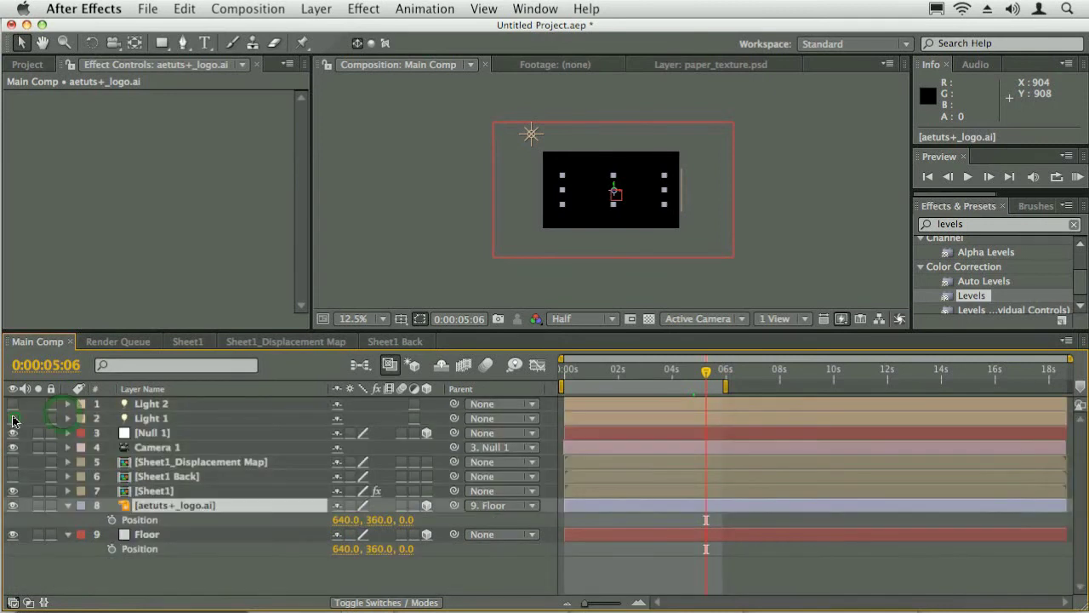
pyautogui.click(12, 418)
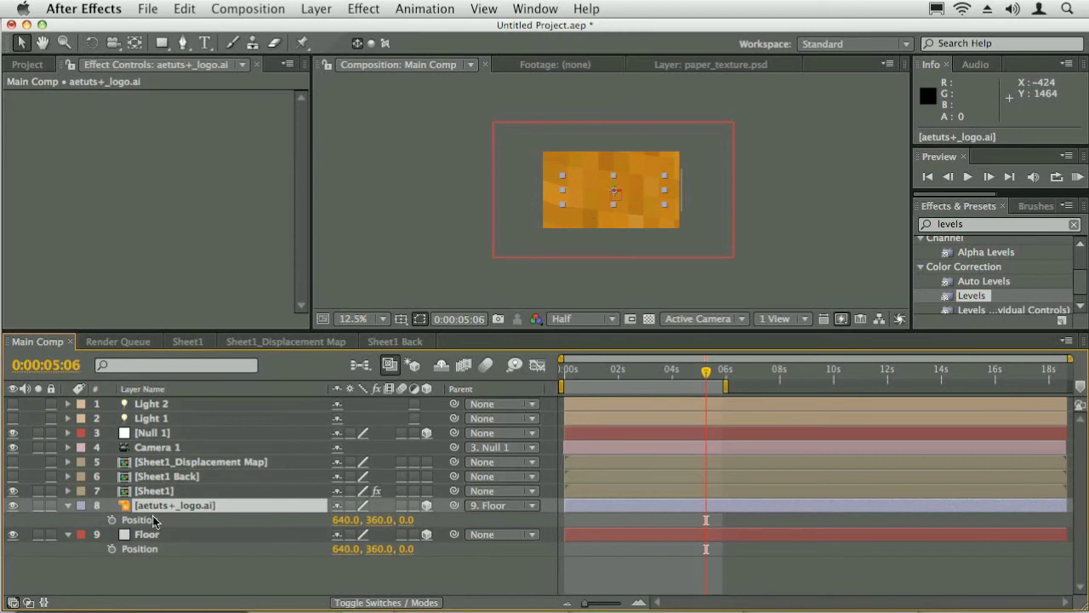
# - Reveal Sheet1's keyframed properties and set FreeForm Position Z to -1000 at 0:00:04:20
pyautogui.click(165, 493)
pyautogui.press('u')
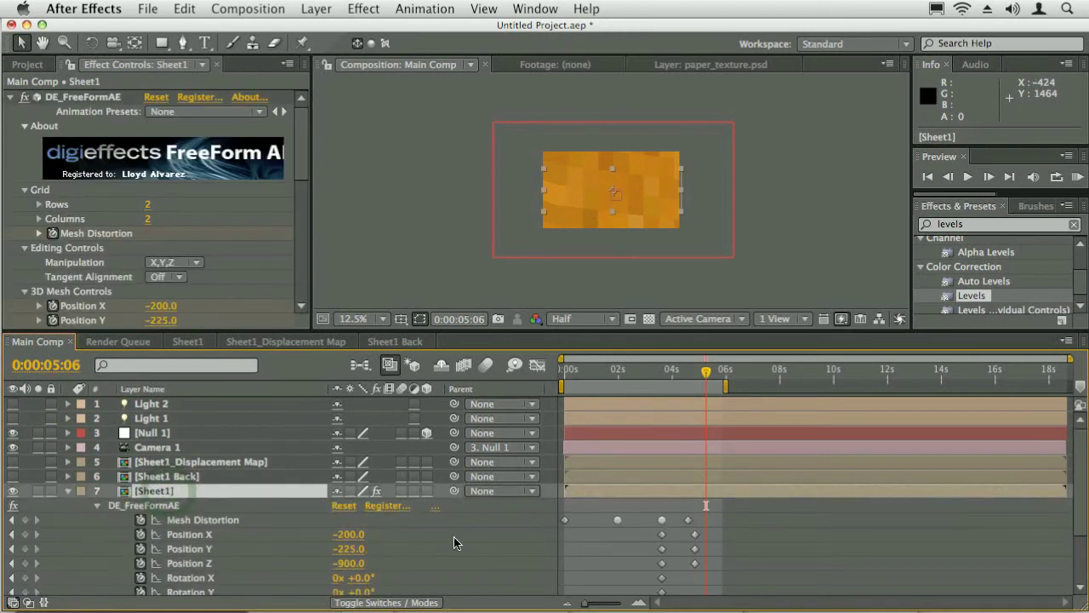
pyautogui.click(694, 373)
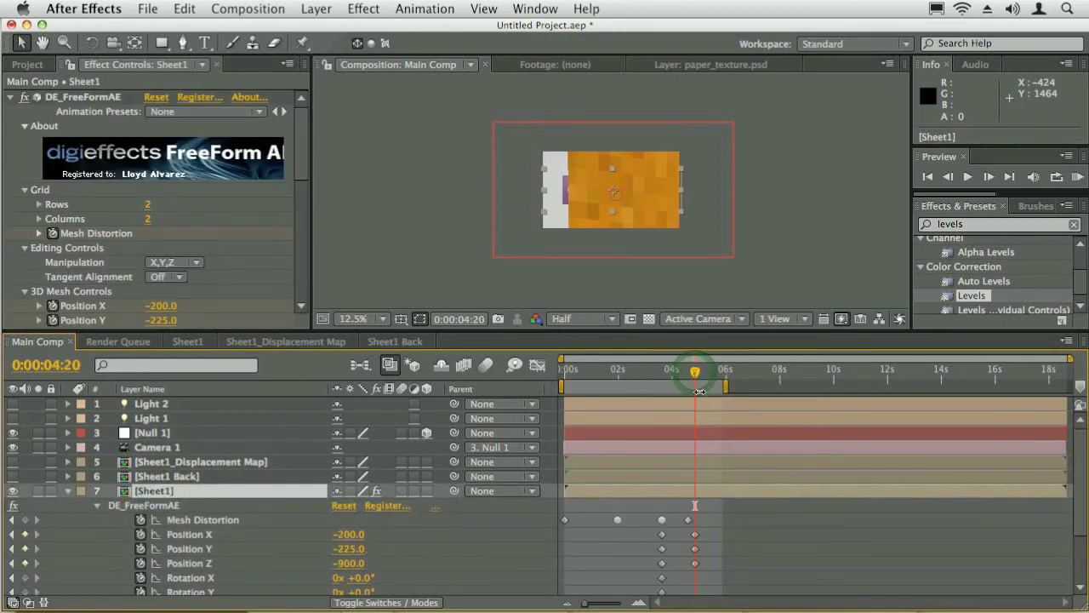
pyautogui.click(352, 565)
pyautogui.write('-1000')
pyautogui.press('Return')
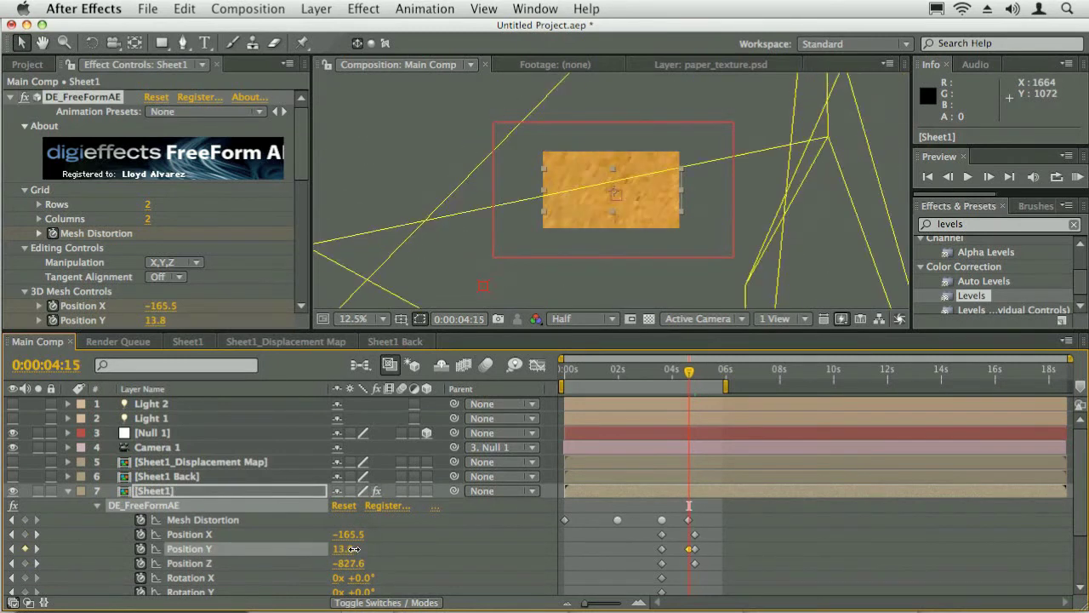
# - Set Sheet1's FreeForm Position Y to -235 at 0:00:04:15 and move that keyframe to 0:00:04:20
pyautogui.moveTo(352, 549); pyautogui.dragTo(352, 549)
pyautogui.click(354, 549)
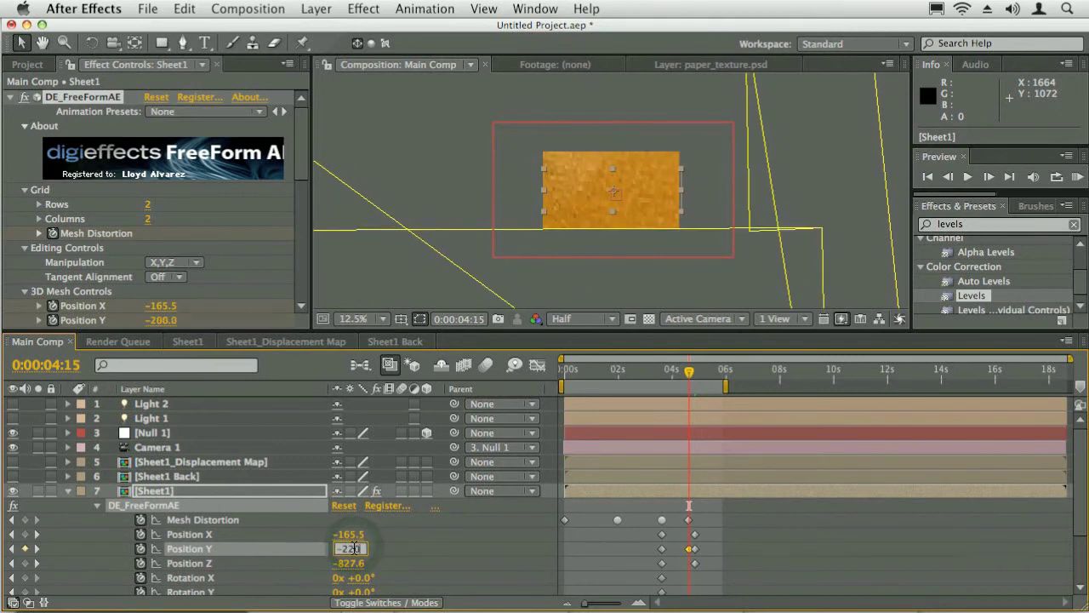
pyautogui.write('-220')
pyautogui.press('Return')
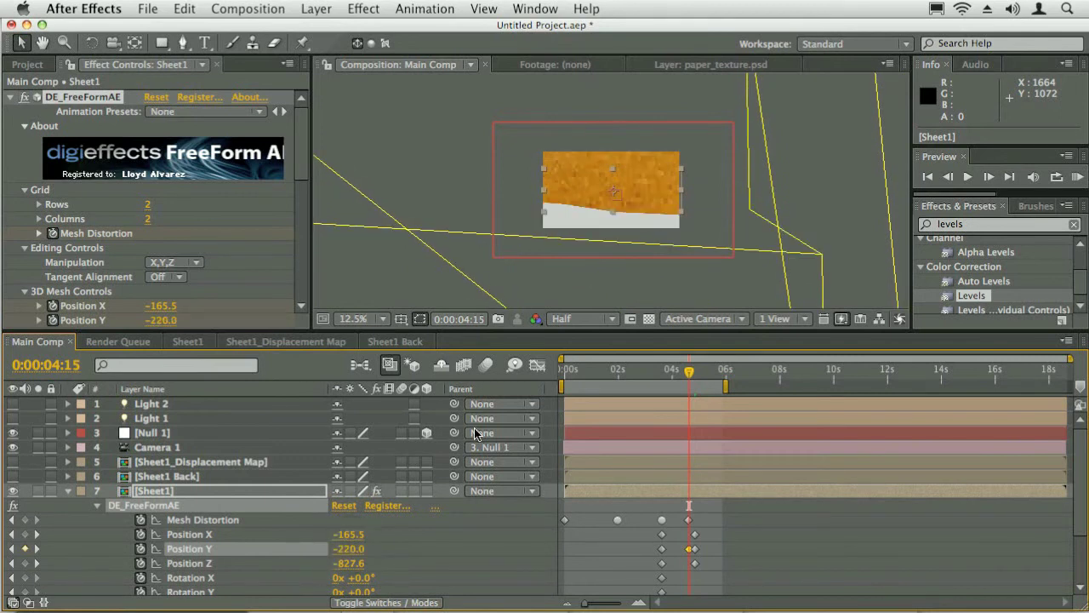
pyautogui.click(354, 549)
pyautogui.write('-235')
pyautogui.press('Return')
pyautogui.moveTo(689, 550); pyautogui.dragTo(695, 551)
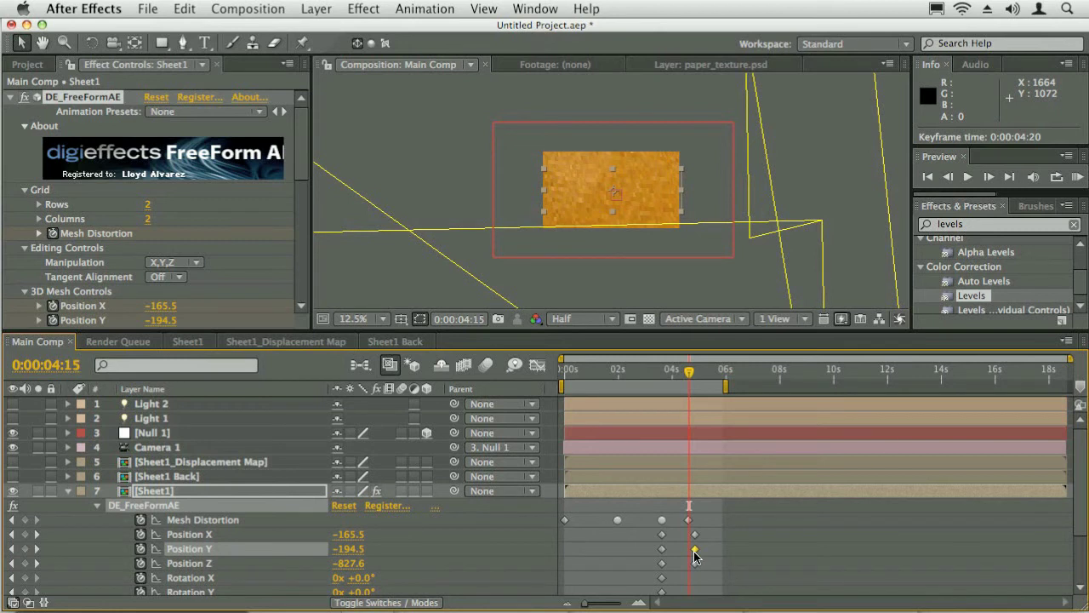
# - Set Sheet1's Position Y keyframe at 0:00:04:20 to -280 and check the frames just before it
pyautogui.moveTo(694, 550); pyautogui.dragTo(697, 553)
pyautogui.doubleClick(695, 551)
pyautogui.press('Escape')
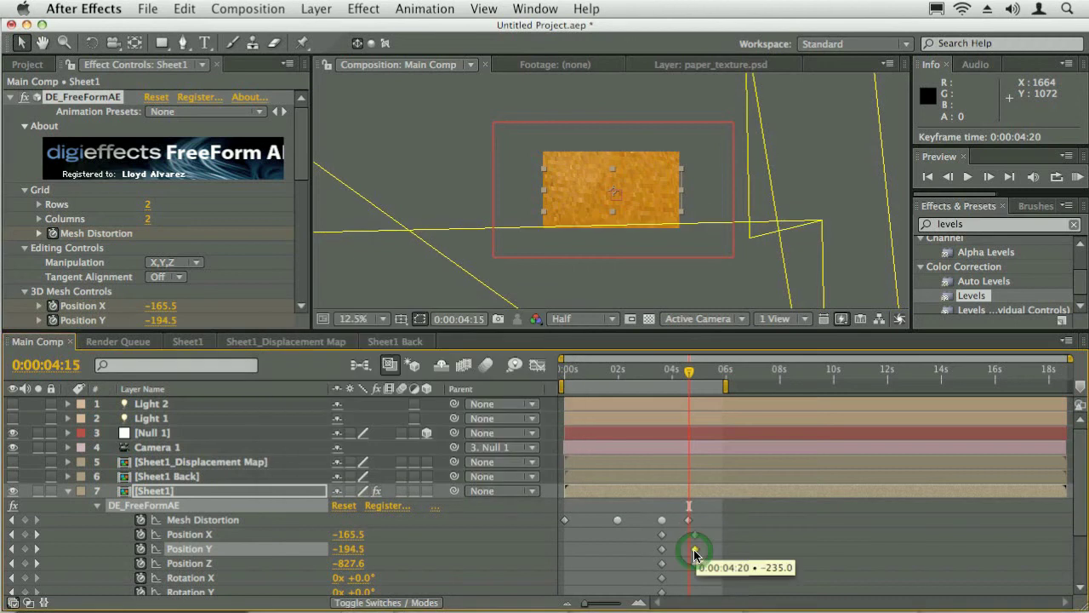
pyautogui.doubleClick(694, 549)
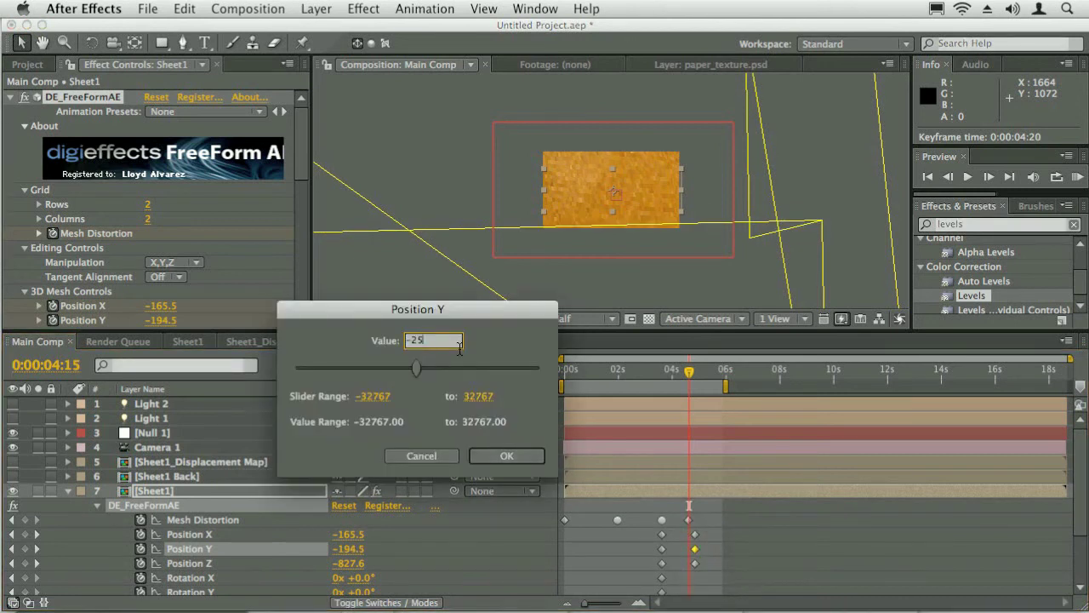
pyautogui.press('Return')
pyautogui.doubleClick(694, 552)
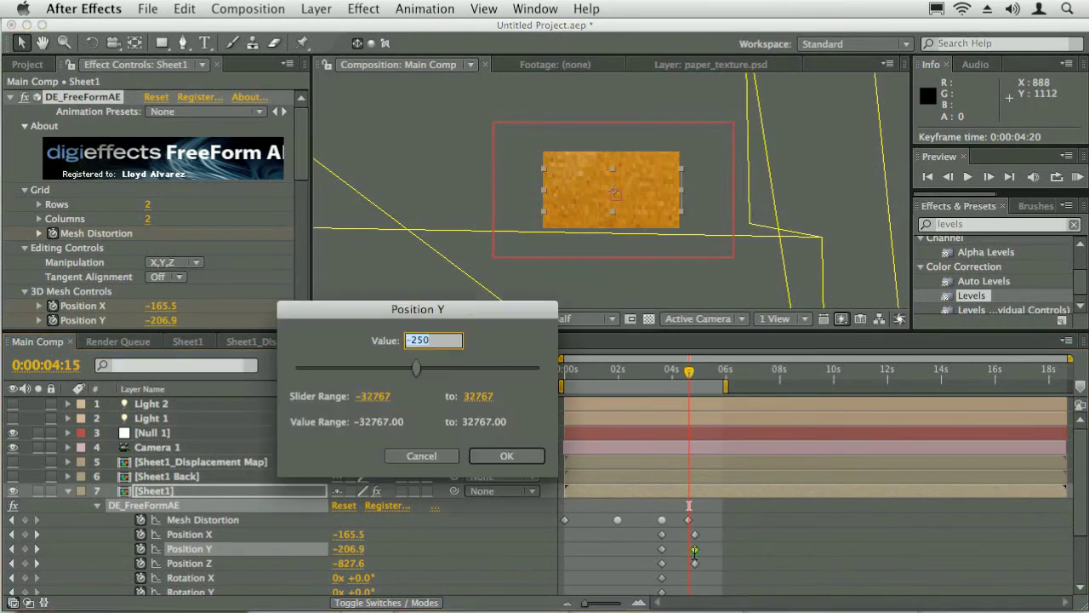
pyautogui.press('Return')
pyautogui.click(689, 375)
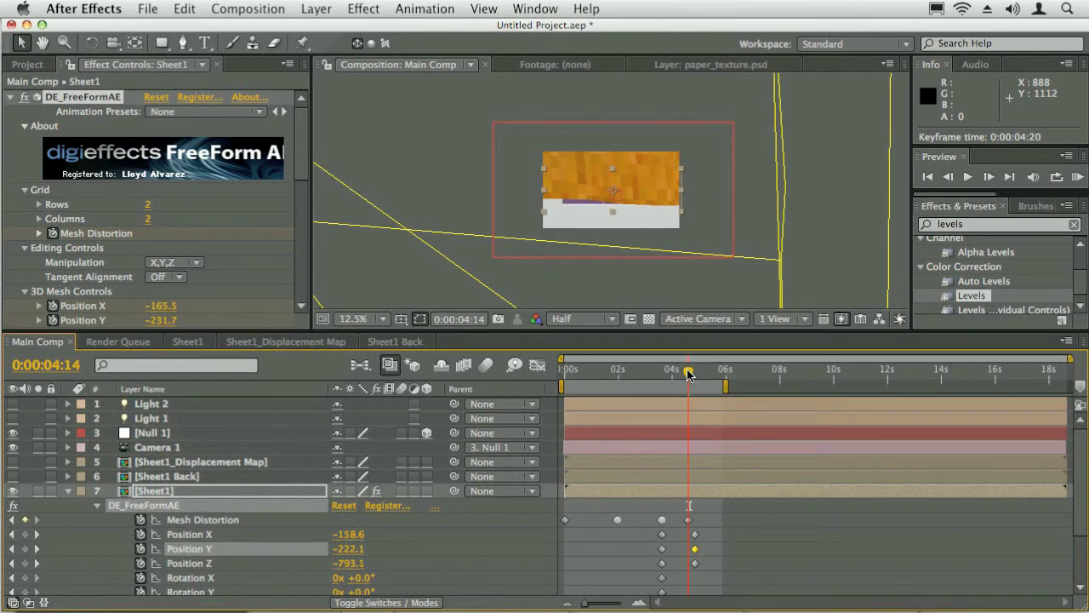
pyautogui.moveTo(689, 374); pyautogui.dragTo(687, 374)
# - Set Sheet1's Position X keyframe at 0:00:04:20 to -500
pyautogui.click(695, 534)
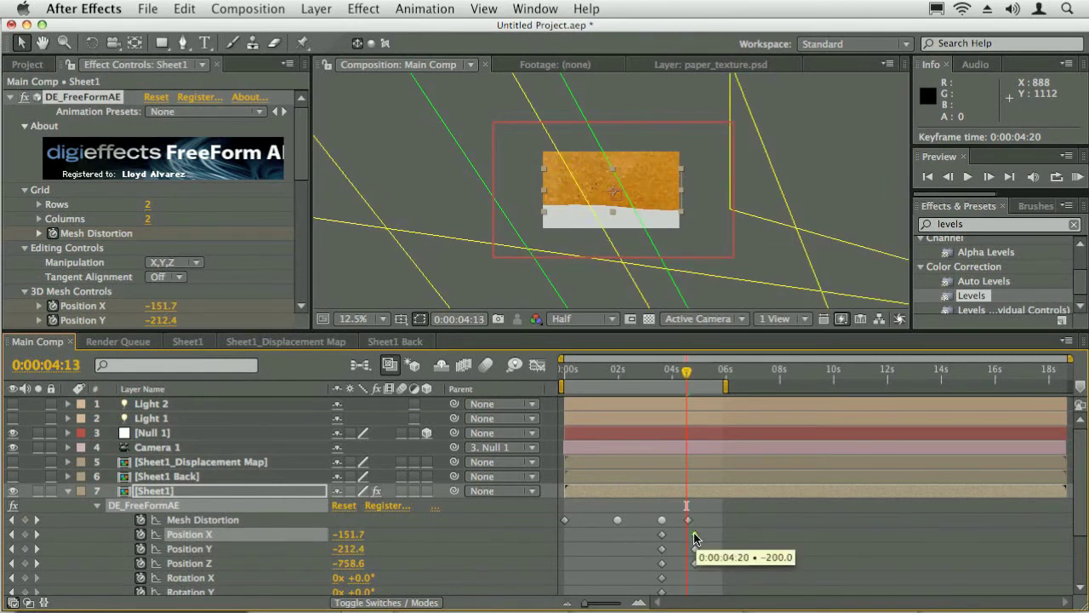
pyautogui.doubleClick(693, 533)
pyautogui.write('-3')
pyautogui.press('Return')
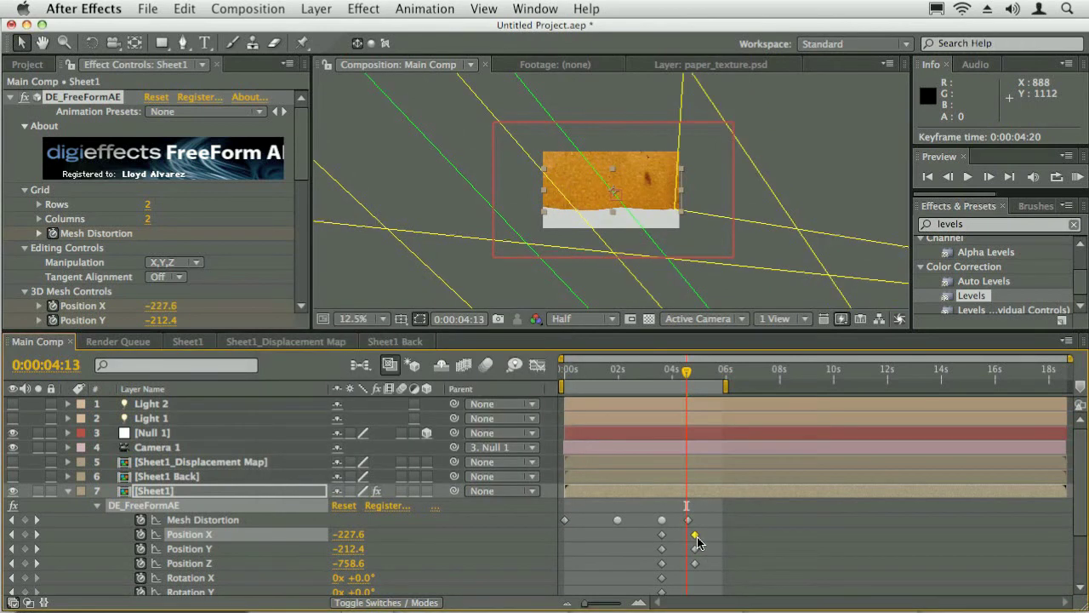
pyautogui.doubleClick(695, 535)
pyautogui.write('-379.3')
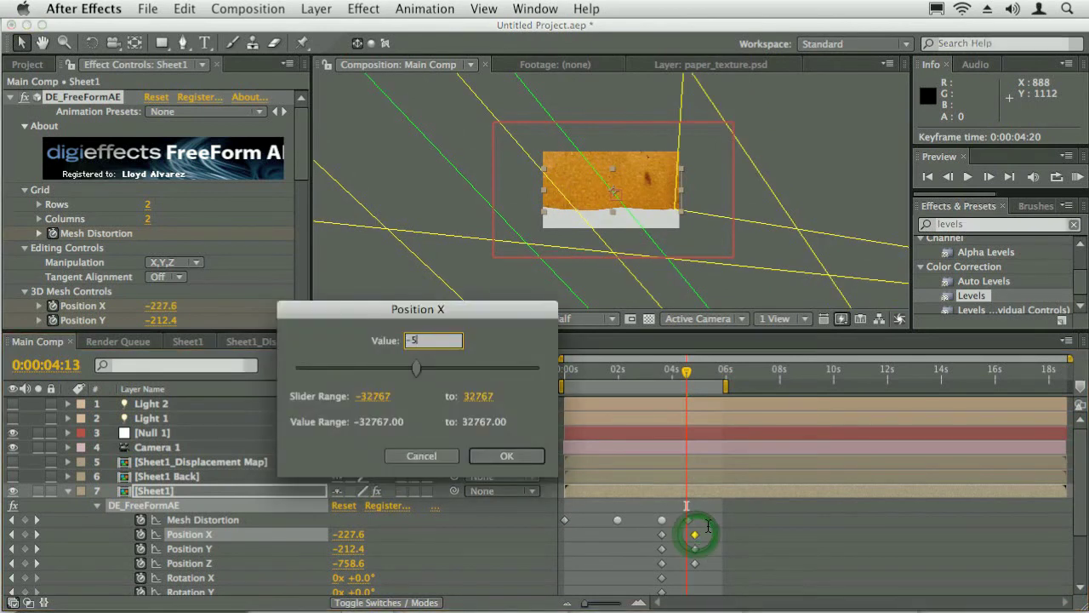
pyautogui.press('Return')
# - Scrub through the sheet's exit up to 0:00:04:20 and turn Light 1 and Light 2 back on
pyautogui.moveTo(686, 380)
pyautogui.mouseDown()
pyautogui.moveTo(669, 377)
pyautogui.moveTo(682, 377)
pyautogui.mouseUp()
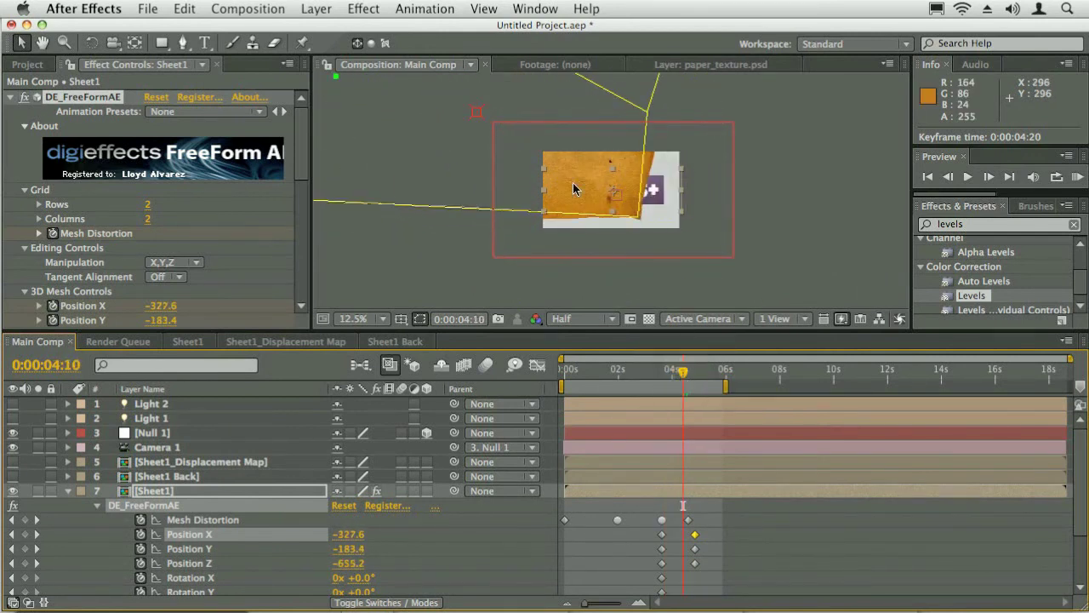
pyautogui.click(694, 403)
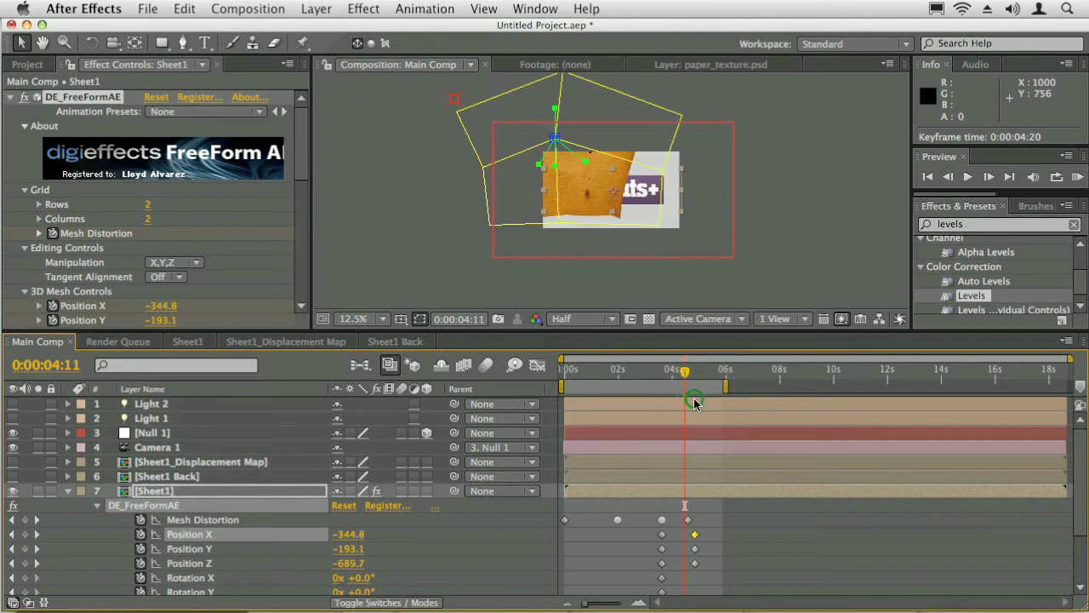
pyautogui.moveTo(686, 372)
pyautogui.mouseDown()
pyautogui.moveTo(674, 372)
pyautogui.moveTo(695, 378)
pyautogui.mouseUp()
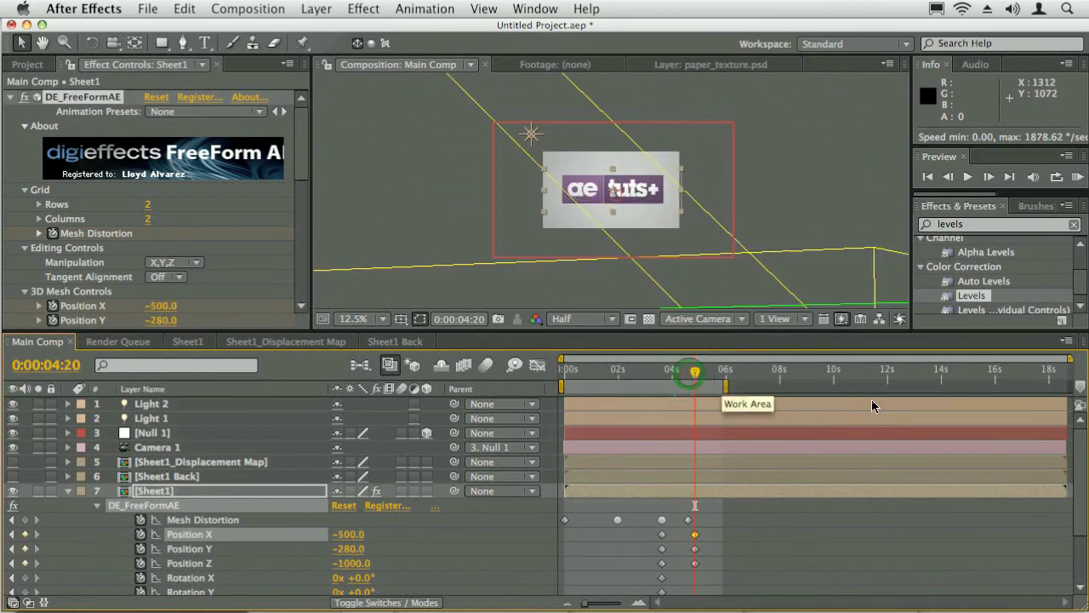
# - Reveal Null 1's Position, add a keyframe of 628.0, 360.0, 859.0 at 0:00:06:16, and extend the work area to 0:00:06:22
pyautogui.click(161, 431)
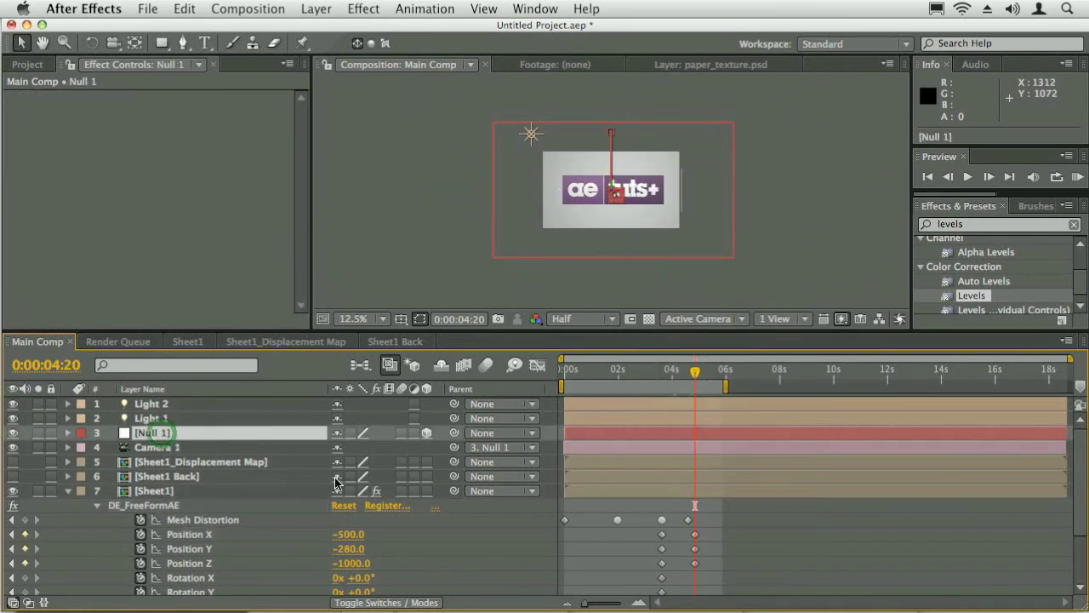
pyautogui.press('p')
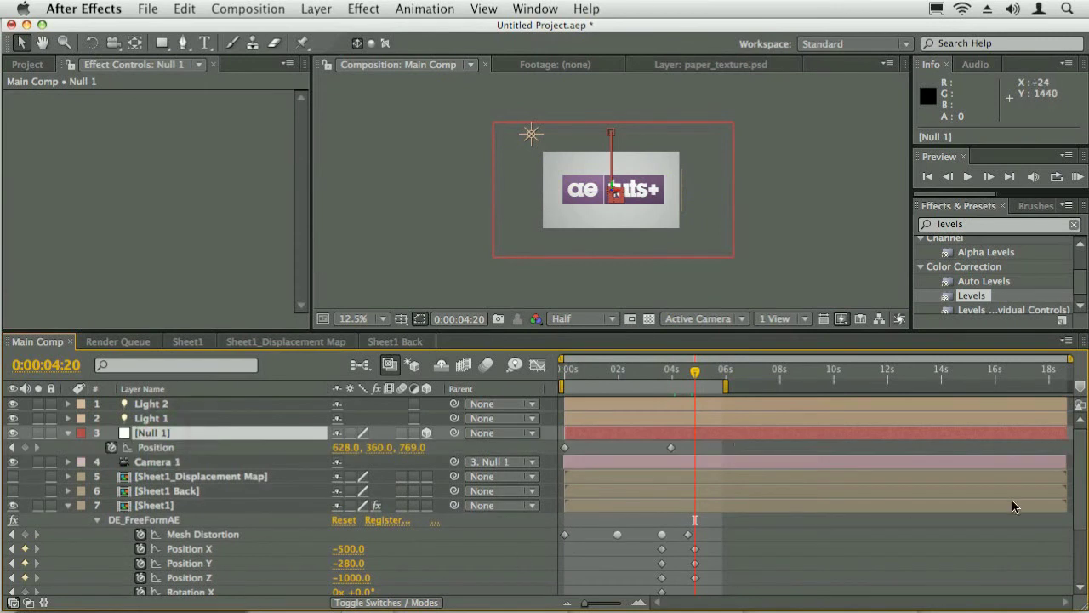
pyautogui.scroll(-5, 1059, 493)
pyautogui.click(186, 544)
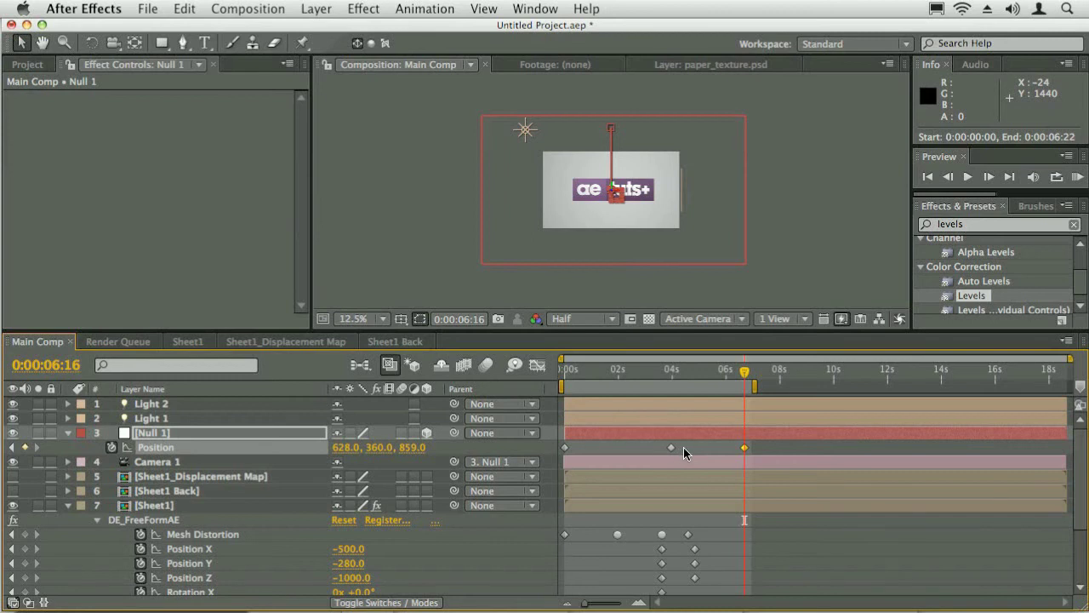
# - Apply an Easy Ease interpolation to Null 1's Position keyframe at 0:00:03:23 and go to that time
pyautogui.click(671, 447)
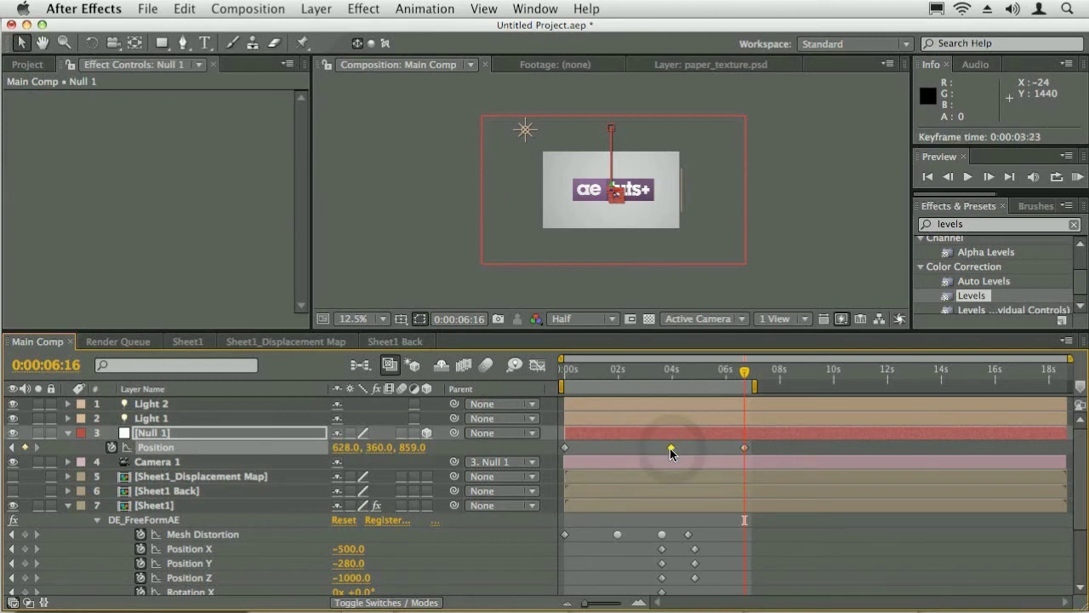
pyautogui.rightClick(669, 448)
pyautogui.moveTo(749, 610)
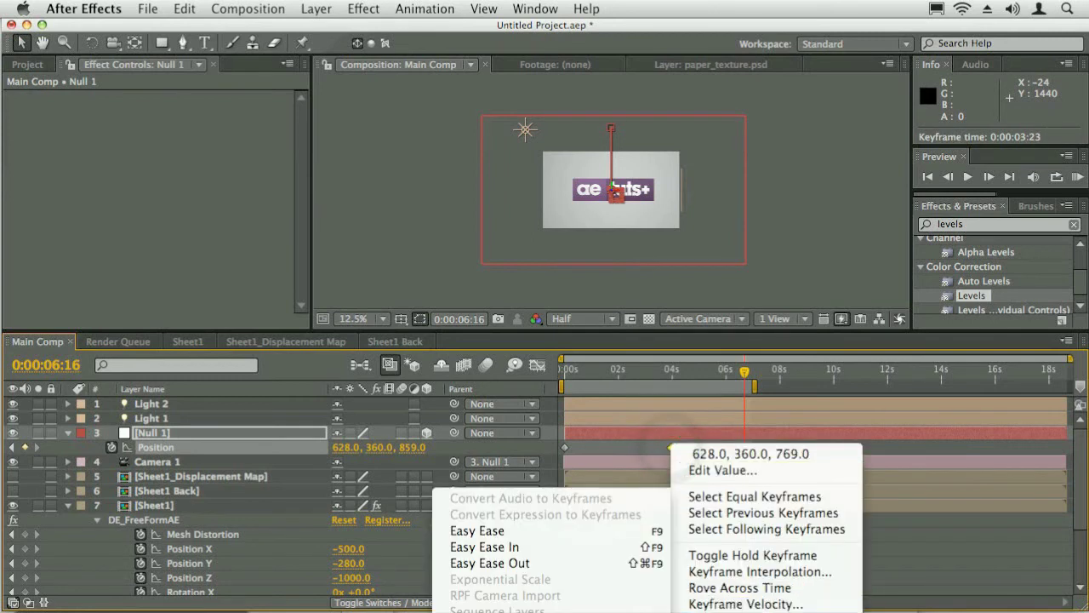
pyautogui.click(484, 546)
pyautogui.click(671, 378)
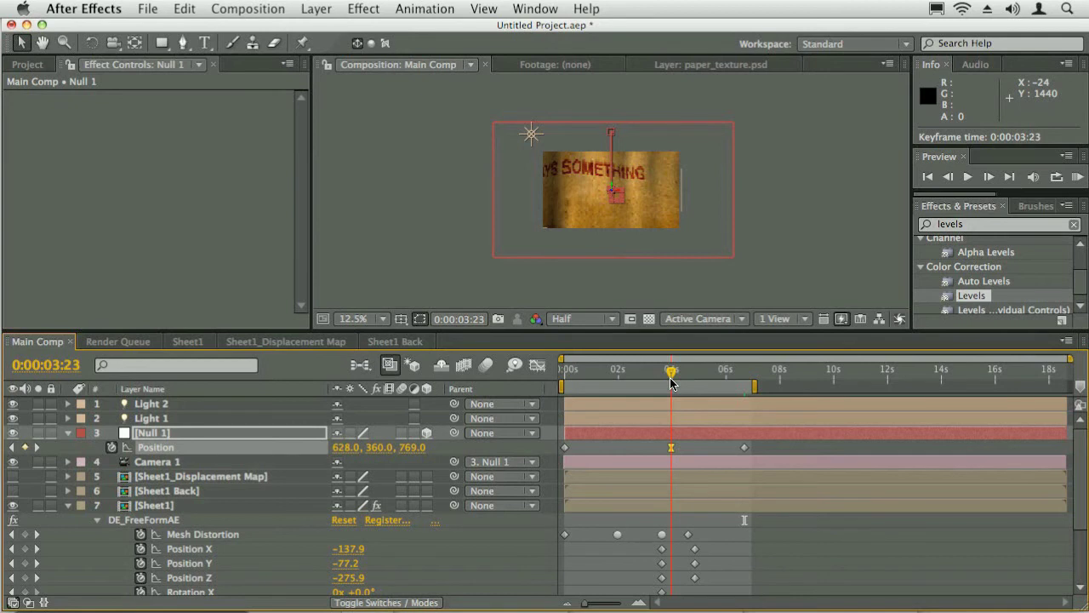
# - Go to 0:00:03:15 and set Sheet1's FreeForm Position Y to 50.0
pyautogui.moveTo(670, 383); pyautogui.dragTo(662, 382)
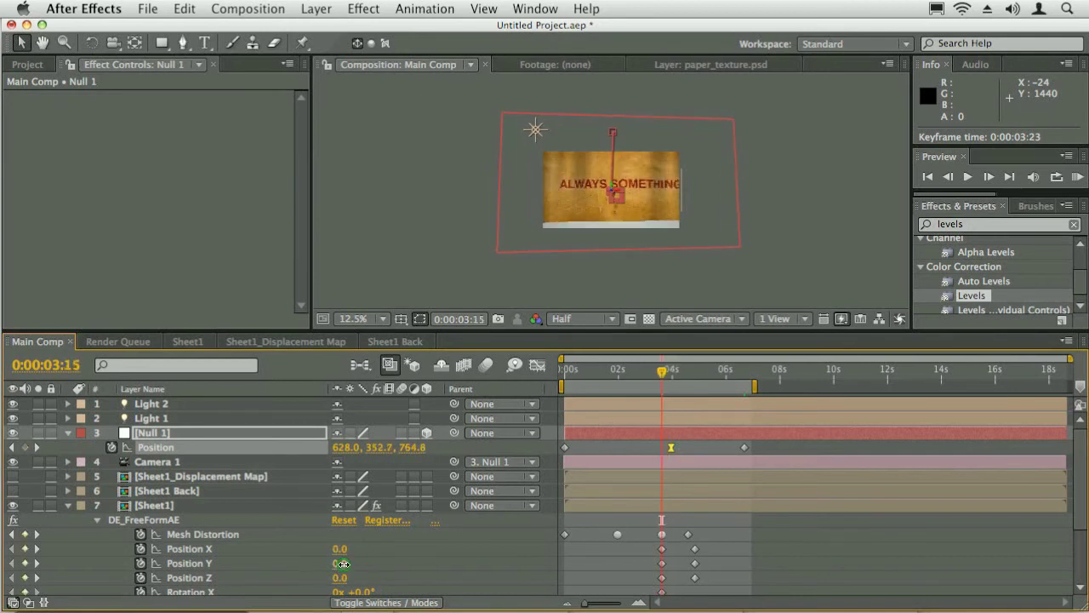
pyautogui.moveTo(343, 564); pyautogui.dragTo(364, 583)
pyautogui.press('super+z')
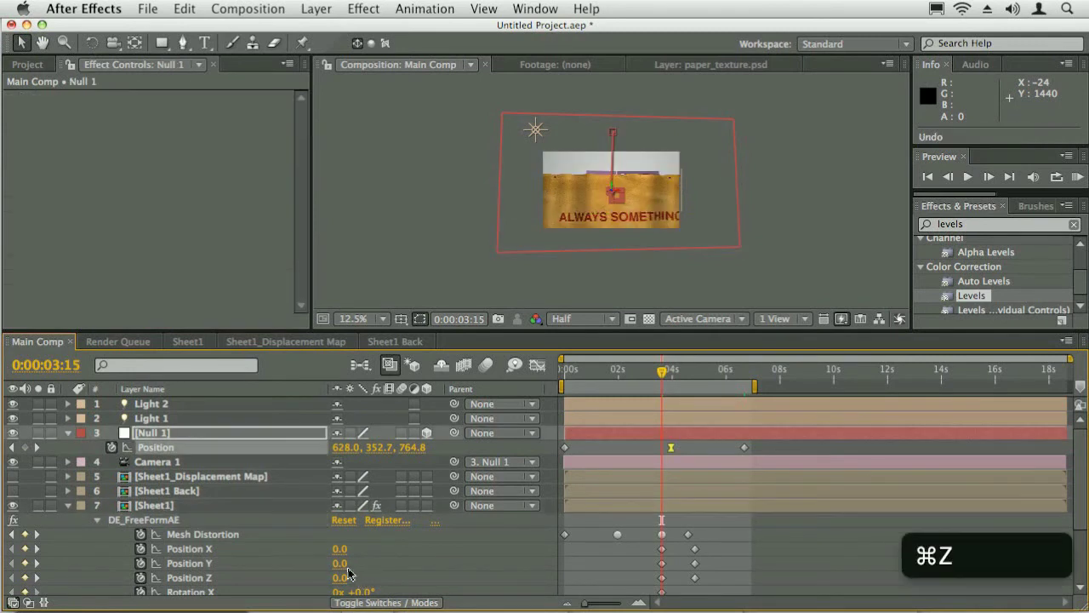
pyautogui.click(340, 565)
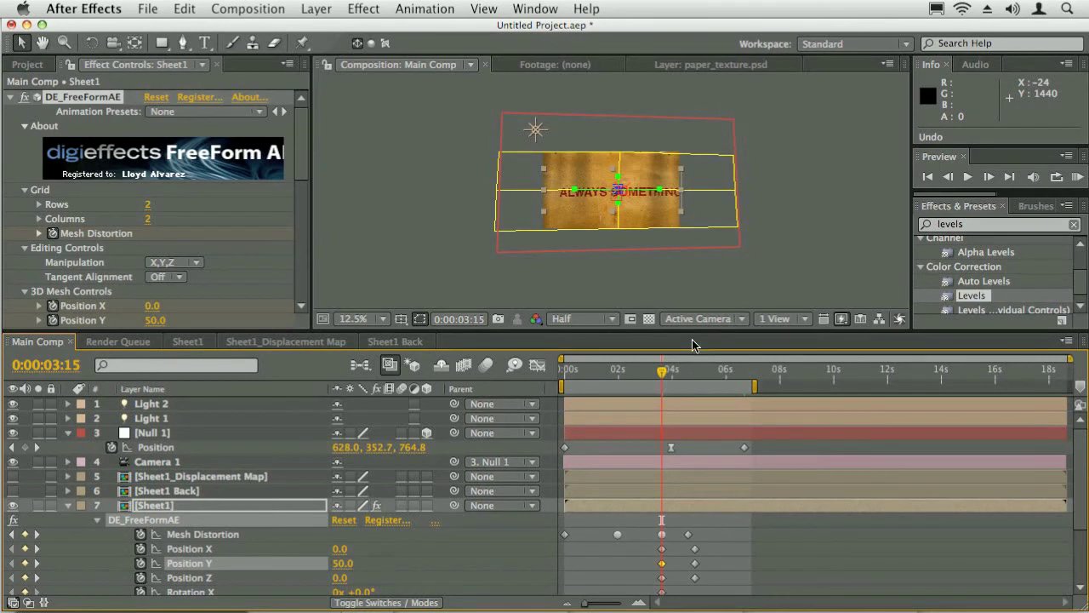
# - Try setting Sheet1's 3D Mesh Quality Mesh Subdivision to 200
pyautogui.scroll(-10, 297, 282)
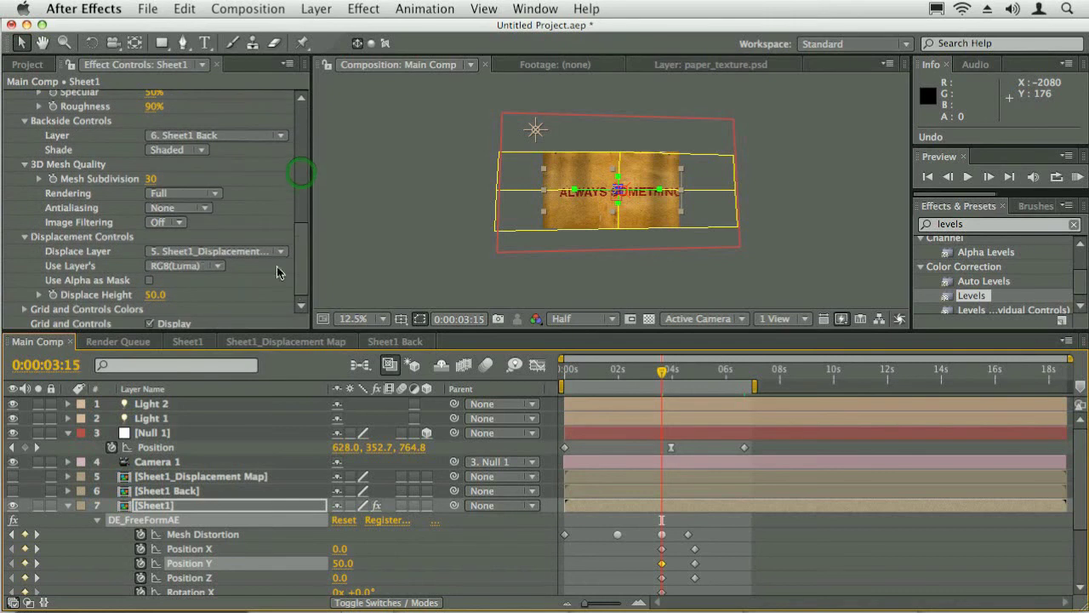
pyautogui.click(152, 183)
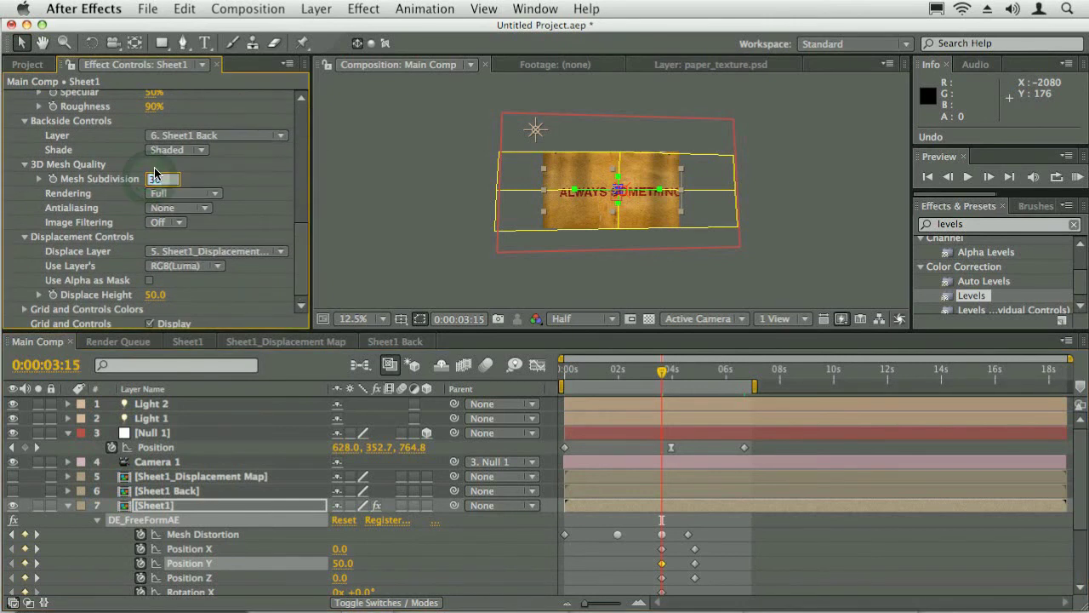
pyautogui.write('200')
# - Set Null 1's Position keyframe at 0:00:03:15 to 628.0, 360.0, 792.0
pyautogui.click(642, 181)
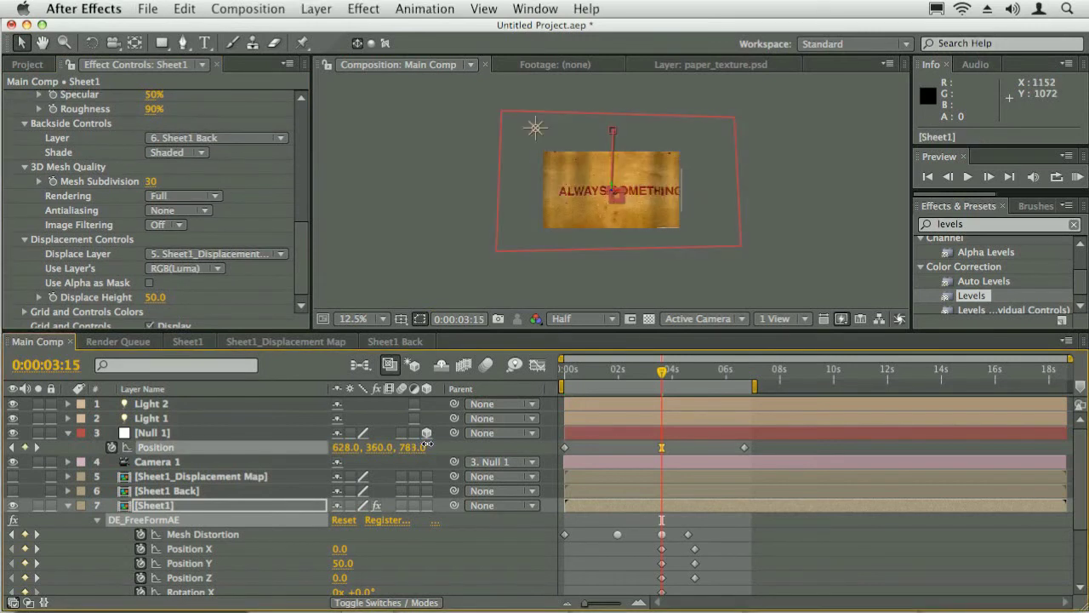
pyautogui.moveTo(427, 445); pyautogui.dragTo(434, 445)
pyautogui.click(643, 431)
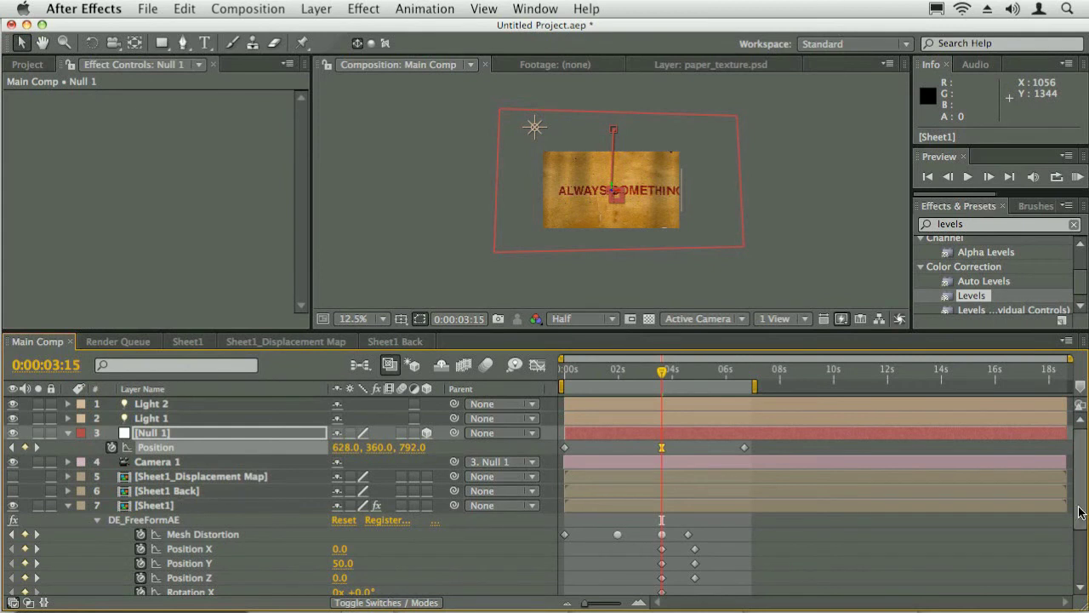
# - Trim the start of the aetuts+_logo.ai and Floor layers to 0:00:03:15 and scrub through the early animation
pyautogui.scroll(-3, 181, 508)
pyautogui.click(163, 544)
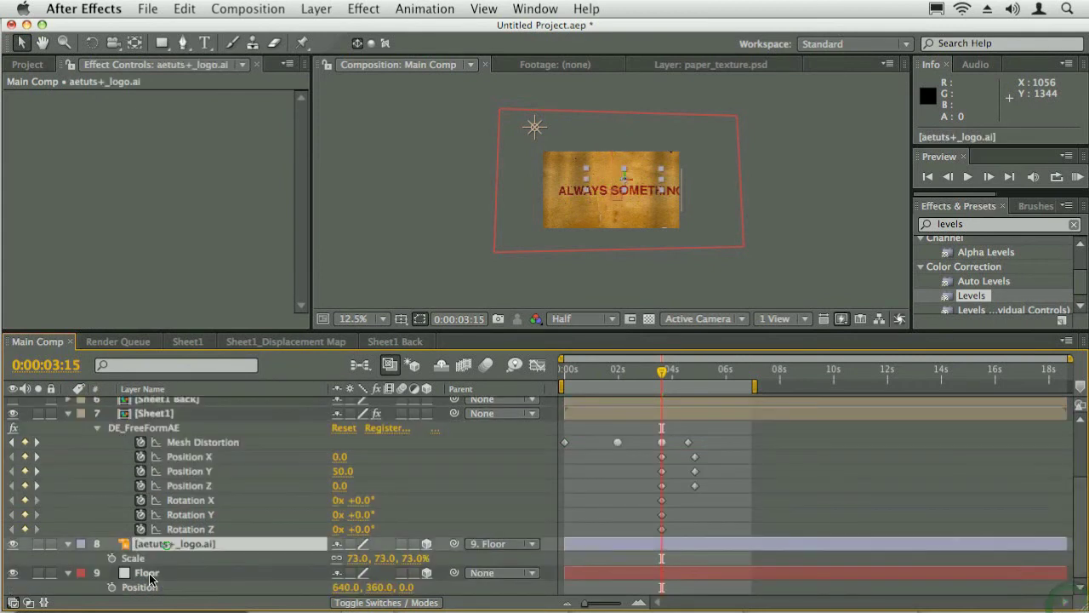
pyautogui.keyDown('shift'); pyautogui.click(150, 575); pyautogui.keyUp('shift')
pyautogui.moveTo(565, 545); pyautogui.dragTo(662, 549)
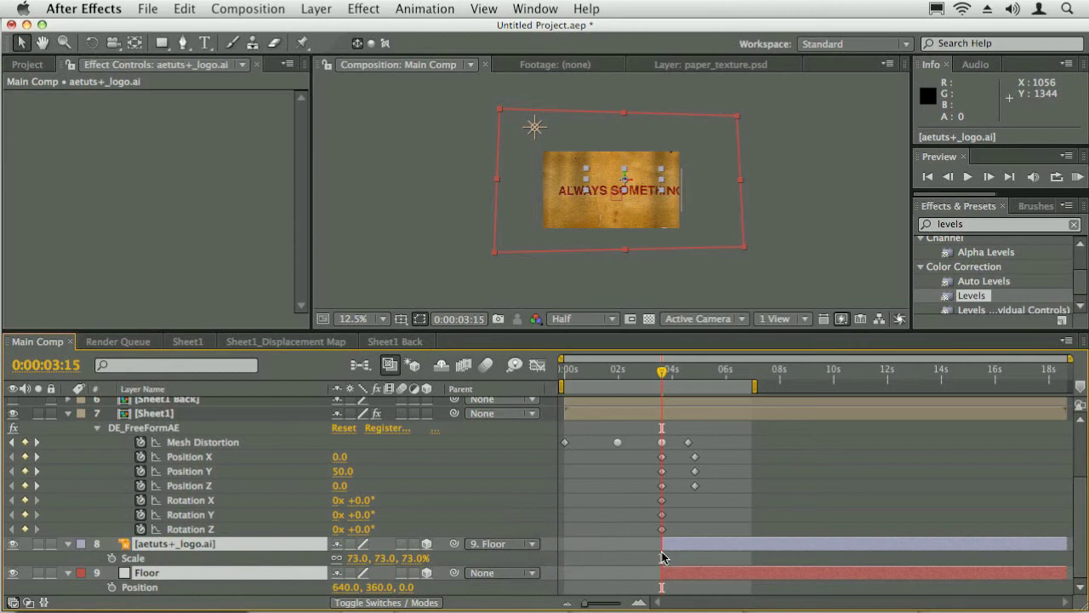
pyautogui.click(1079, 508)
pyautogui.click(613, 372)
pyautogui.moveTo(582, 375)
pyautogui.mouseDown()
pyautogui.moveTo(569, 371)
pyautogui.moveTo(598, 371)
pyautogui.mouseUp()
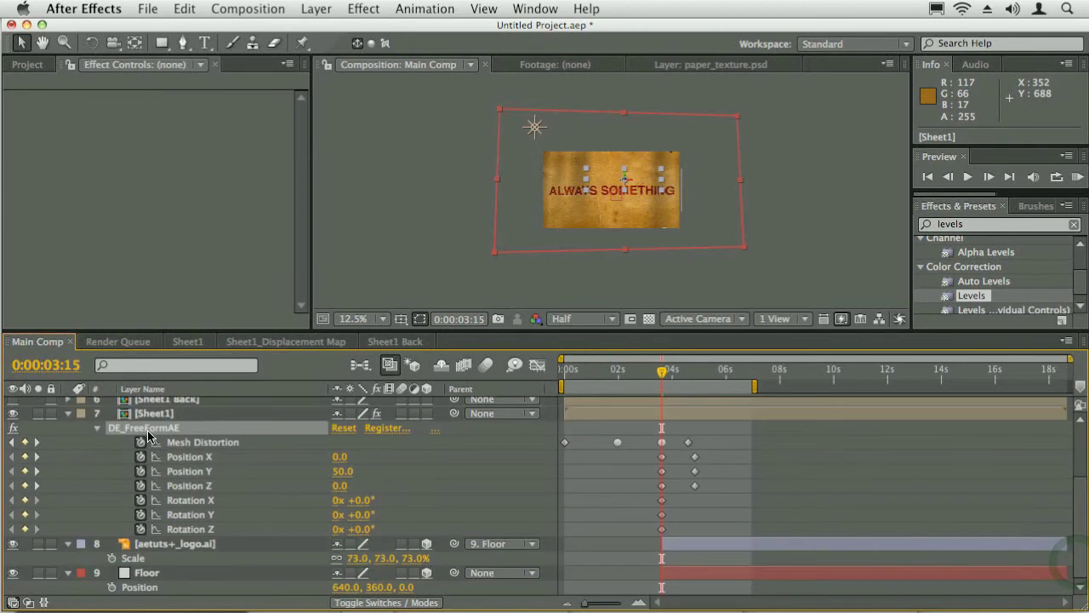
# - Set the Mesh Subdivision of Sheet1's FreeForm effect to 150
pyautogui.click(148, 435)
pyautogui.scroll(-5, 300, 194)
pyautogui.click(154, 237)
pyautogui.write('150')
pyautogui.press('Return')
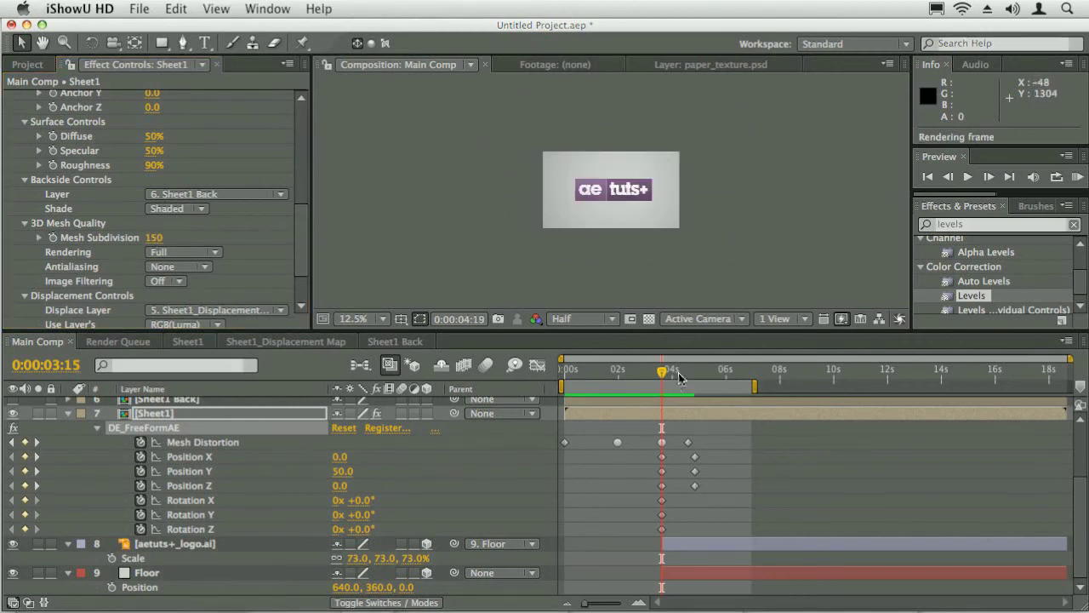
# - Apply Easy Ease Out to Sheet1's Position X, Y and Z keyframes at 0:00:03:15 and widen the work area around the exit
pyautogui.click(678, 375)
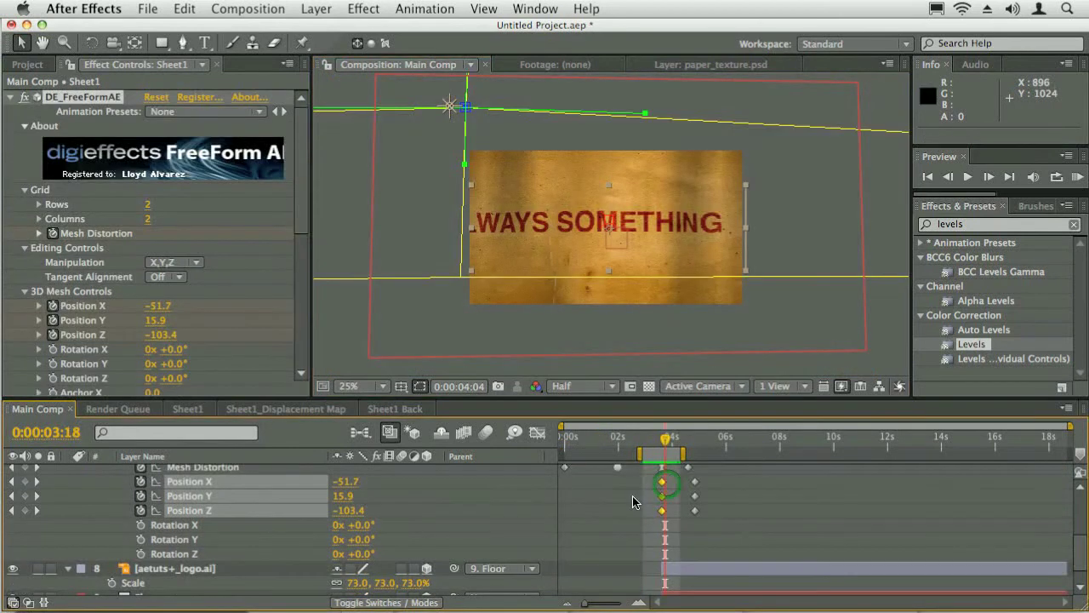
pyautogui.press('shift+super+F9')
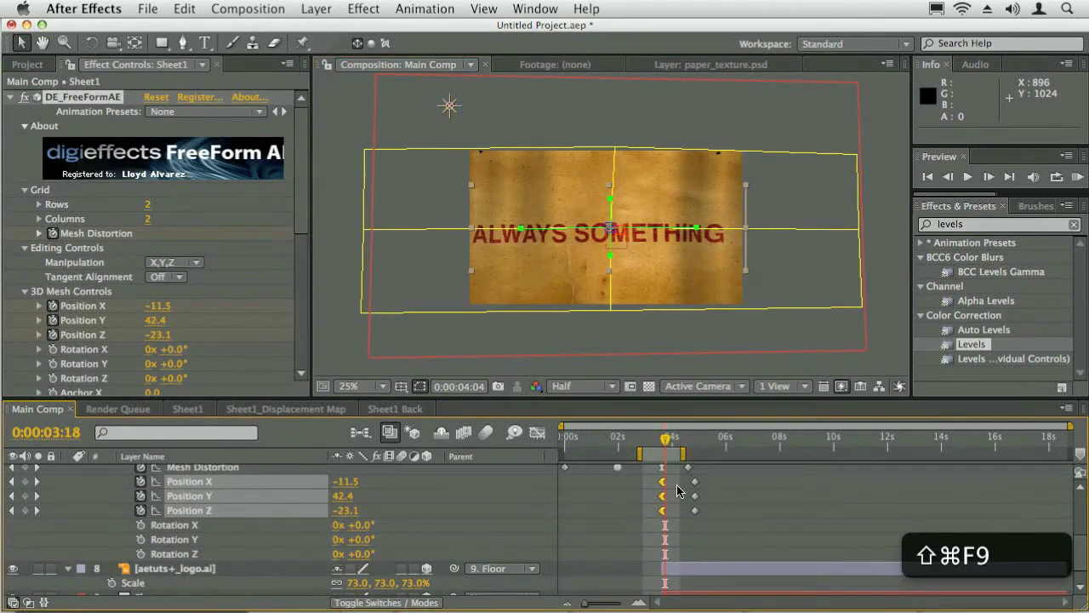
pyautogui.moveTo(683, 454); pyautogui.dragTo(629, 454)
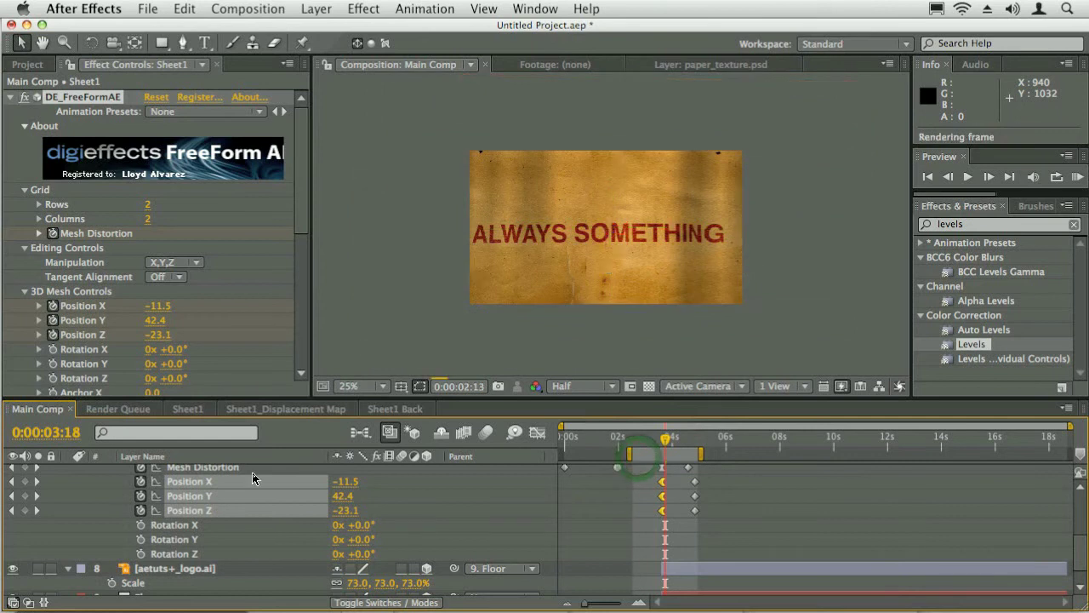
# - Preview the sheet's eased exit and scrub back to 0:00:03:01
pyautogui.click(669, 440)
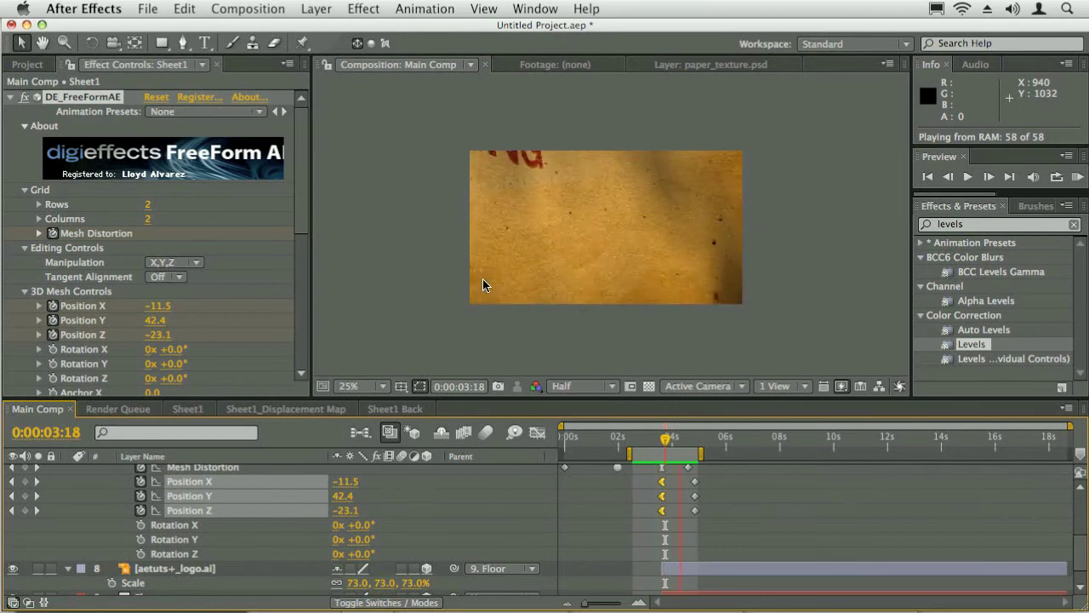
pyautogui.click(675, 439)
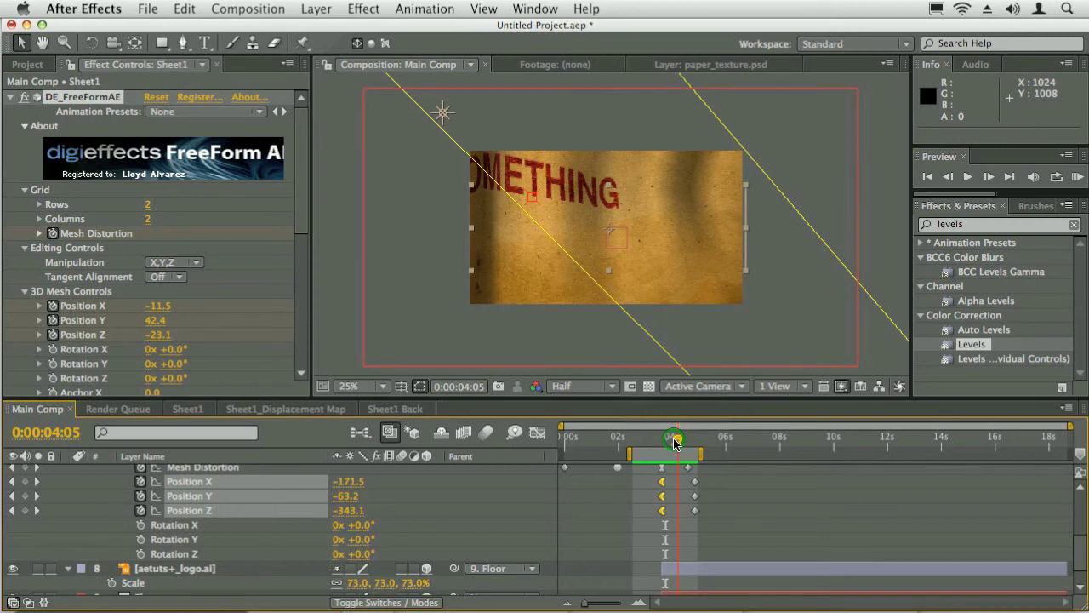
pyautogui.moveTo(675, 439); pyautogui.dragTo(643, 443)
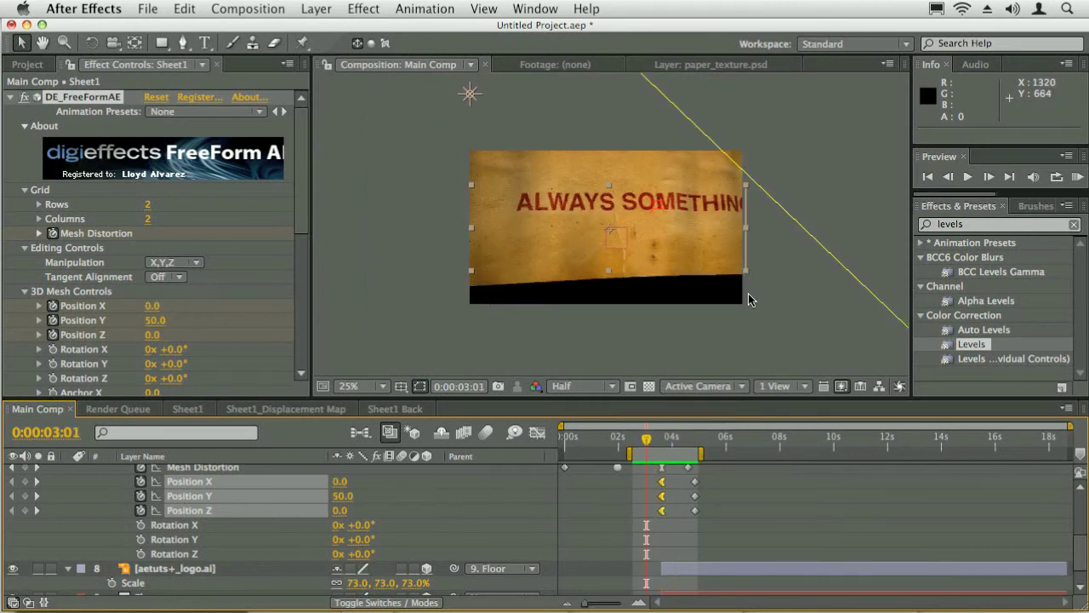
# - Hide the layer controls in the viewer and set the Antialiasing of Sheet1's FreeForm effect to Low
pyautogui.moveTo(301, 115); pyautogui.dragTo(302, 223)
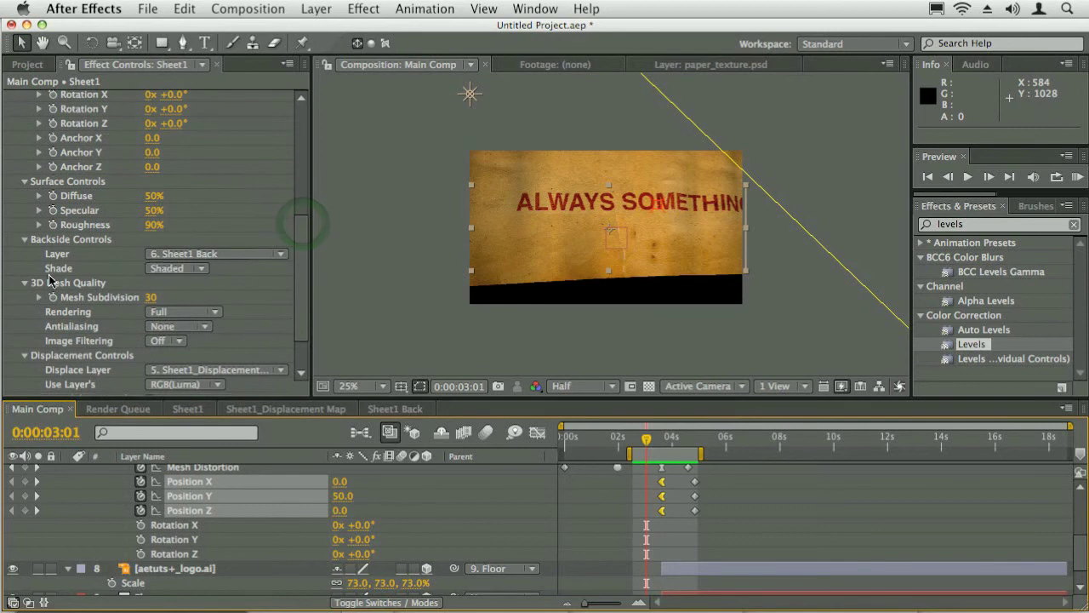
pyautogui.press('super+shift+h')
pyautogui.click(162, 313)
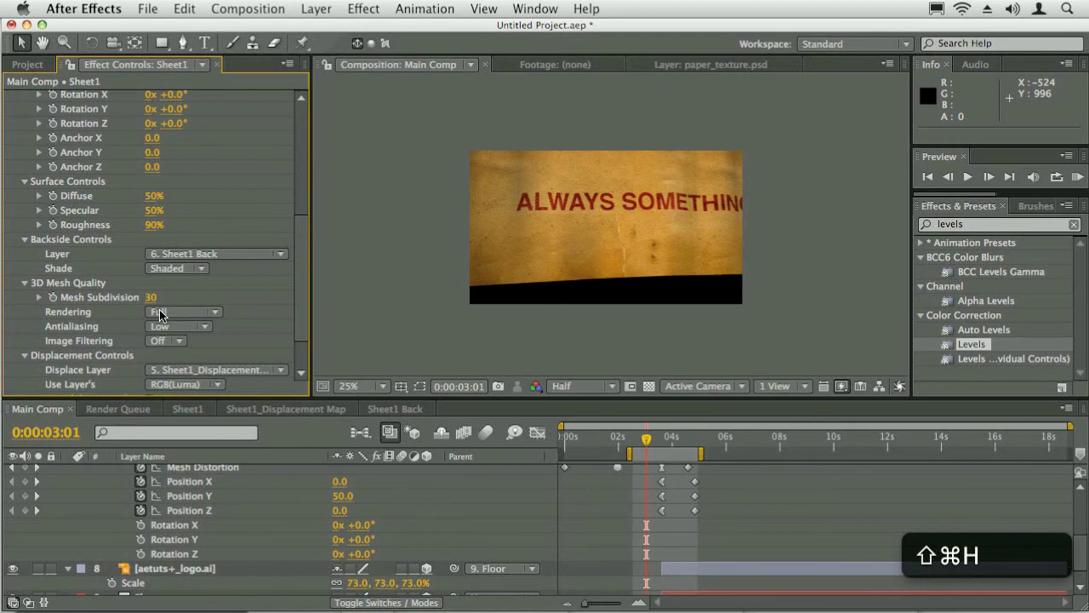
# - Try Image Filtering on Sheet1's FreeForm effect and switch it back off
pyautogui.click(167, 340)
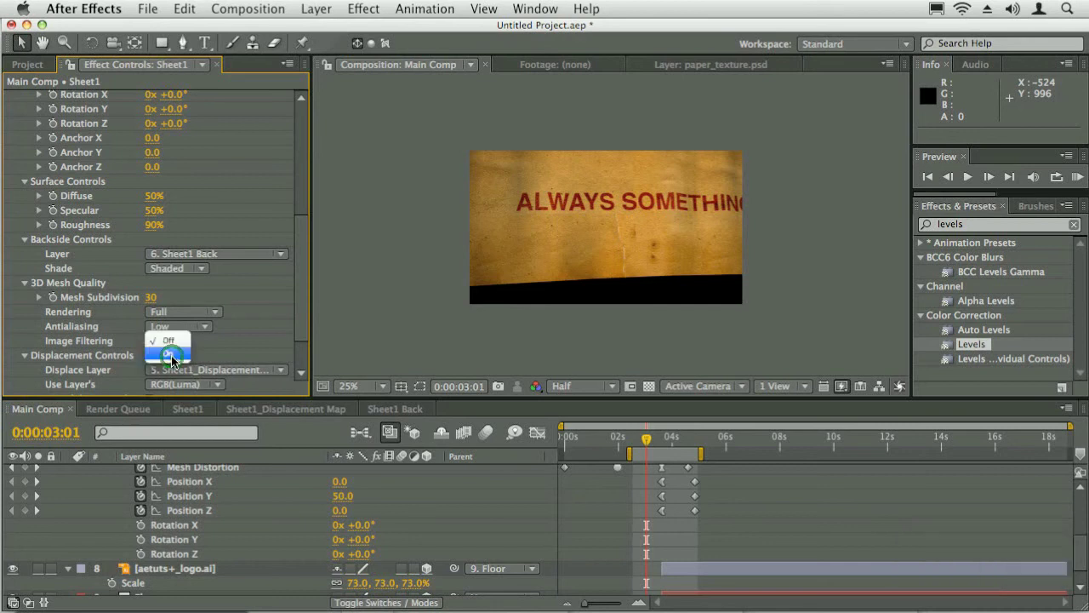
pyautogui.click(167, 355)
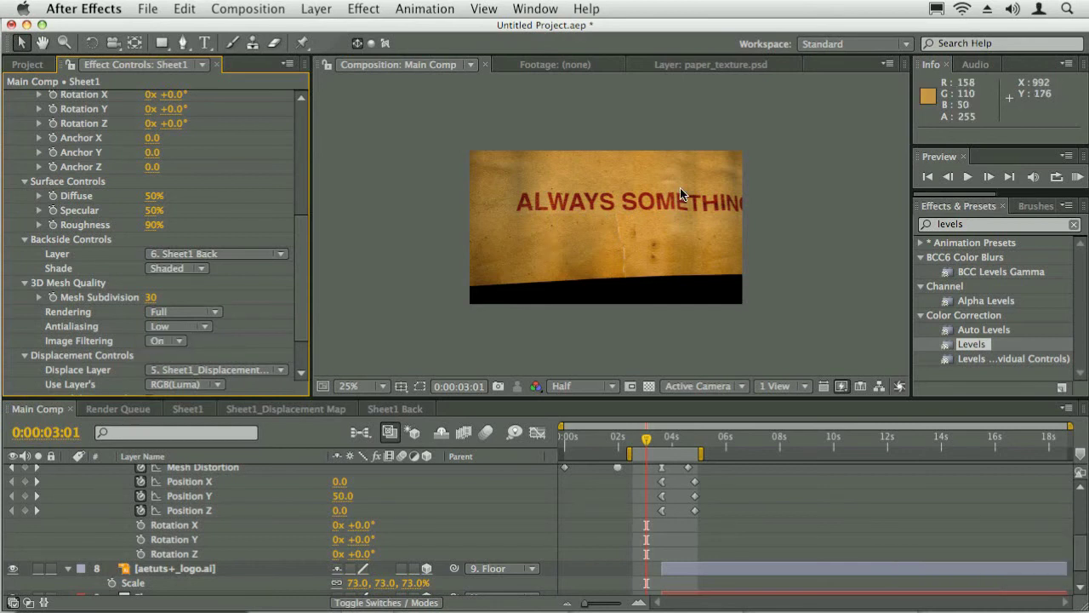
pyautogui.click(176, 341)
pyautogui.click(166, 326)
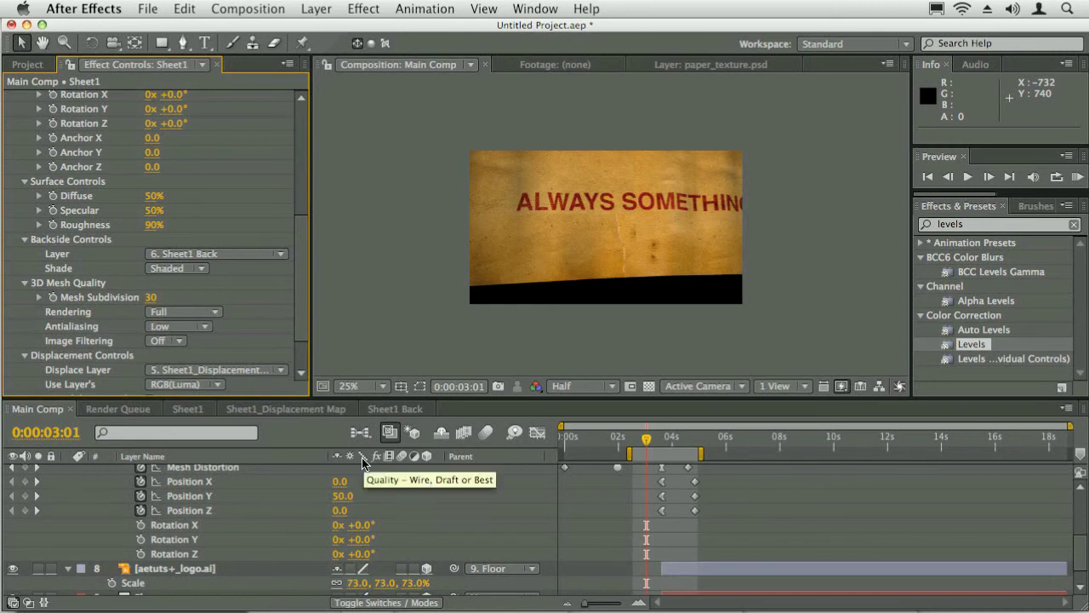
# - Collapse the expanded layer properties and pre-compose all of Main Comp's layers as Setup
pyautogui.click(68, 485)
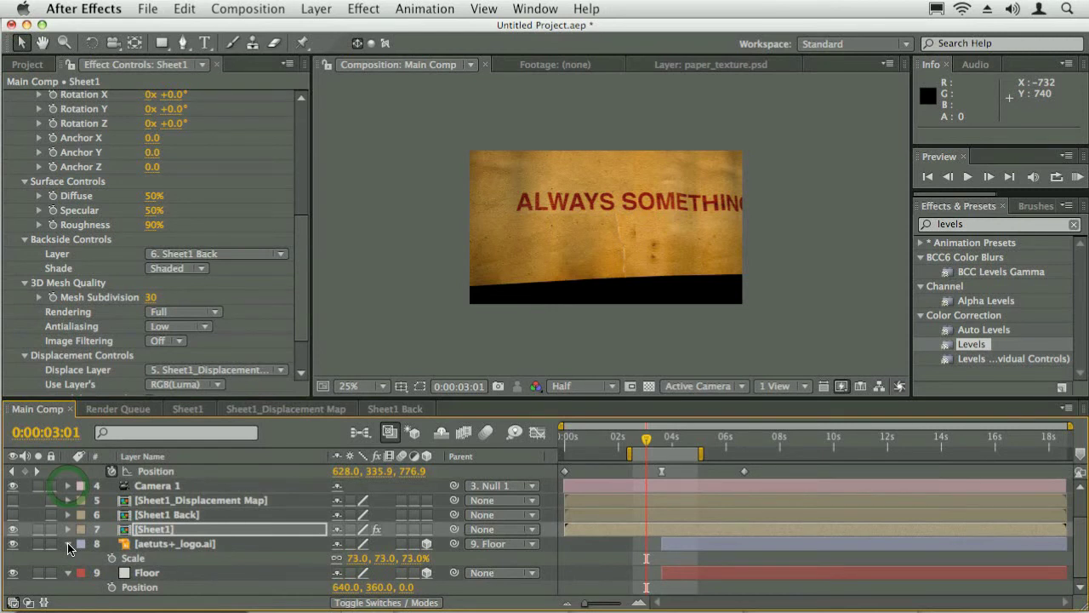
pyautogui.click(68, 544)
pyautogui.click(68, 471)
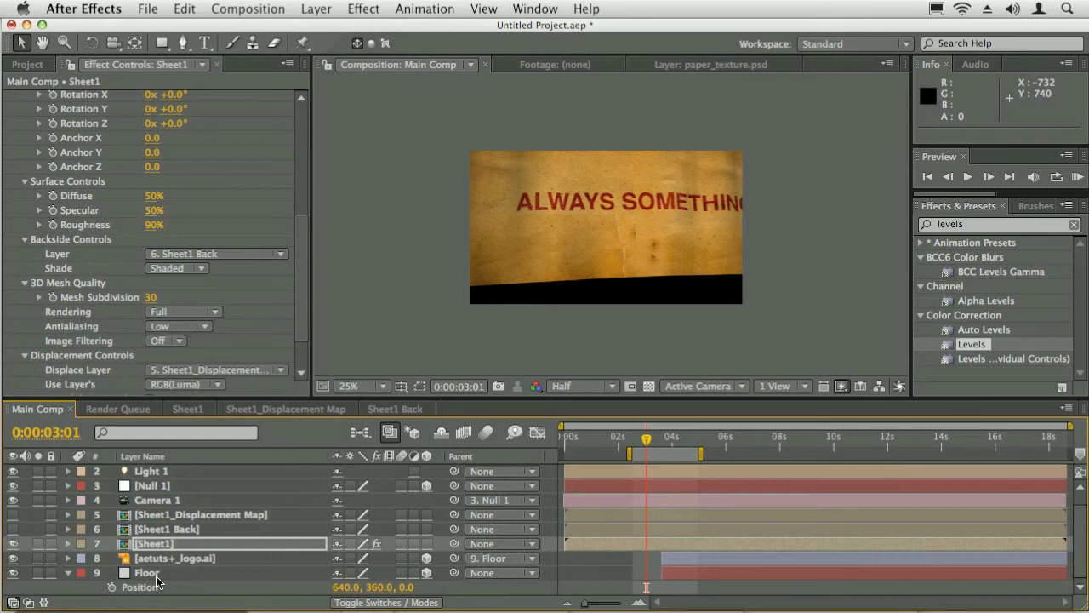
pyautogui.click(175, 472)
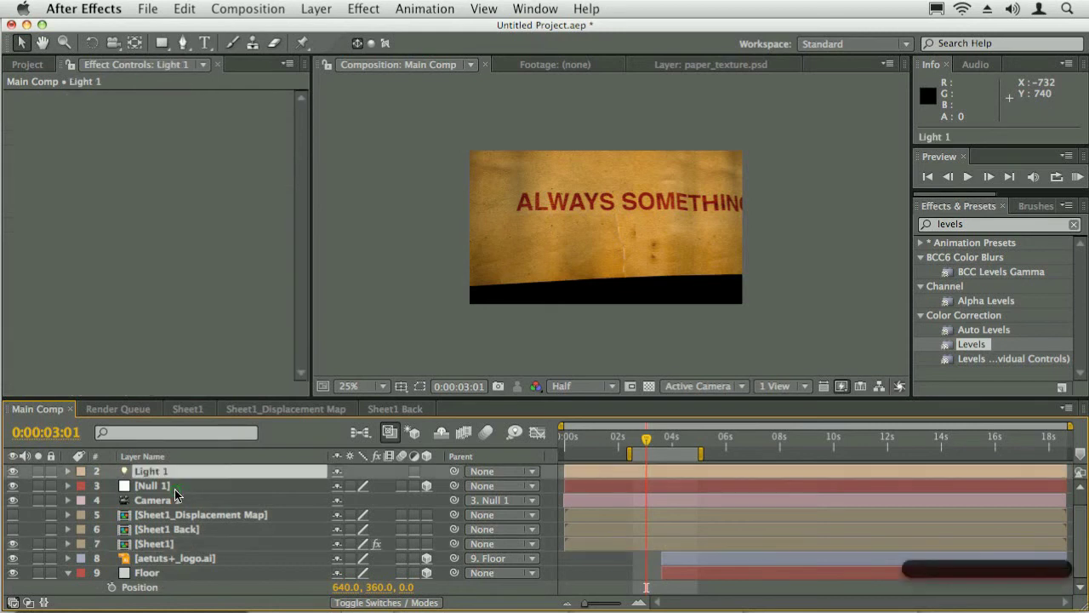
pyautogui.press('super+a')
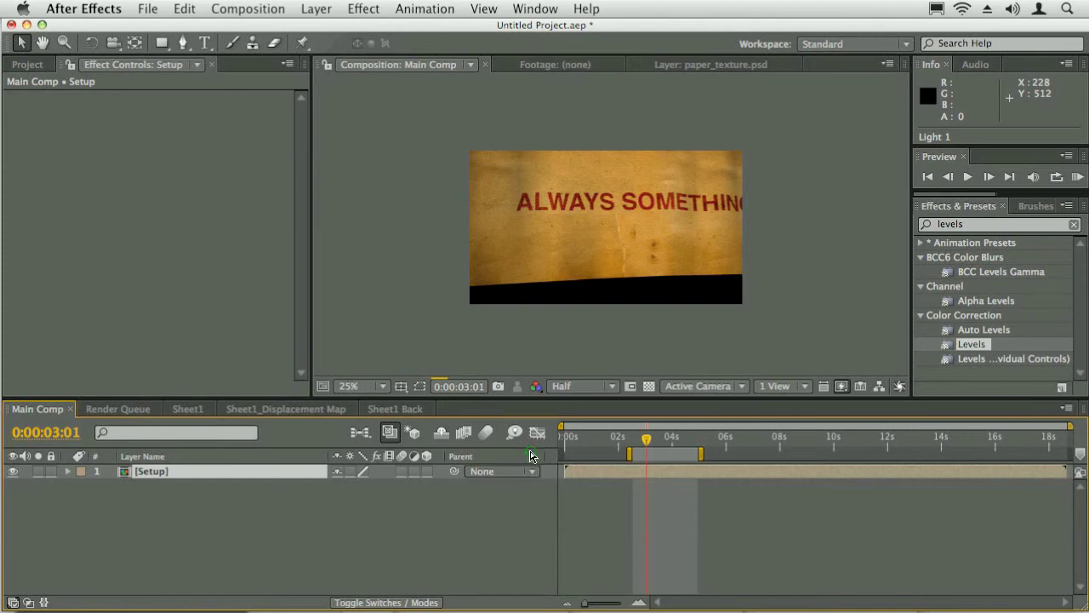
# - Extend the work area back to the start and render Main Comp to Main Comp.mov with Best Settings and Lossless output
pyautogui.moveTo(628, 455); pyautogui.dragTo(561, 455)
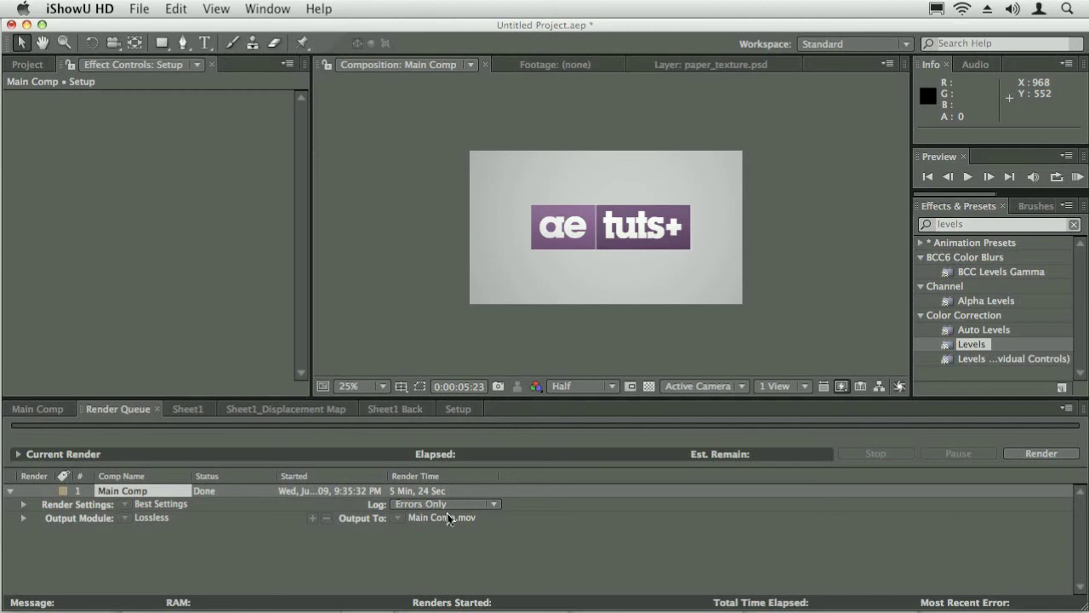
pyautogui.click(379, 552)
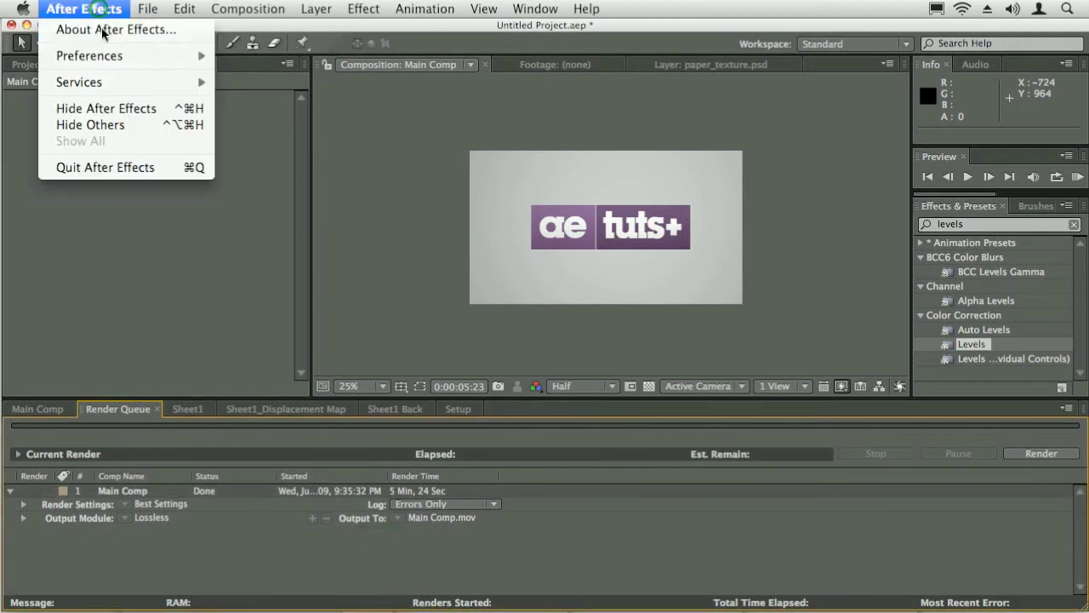
# - View the program's version, QuickTime and memory information
pyautogui.click(101, 28)
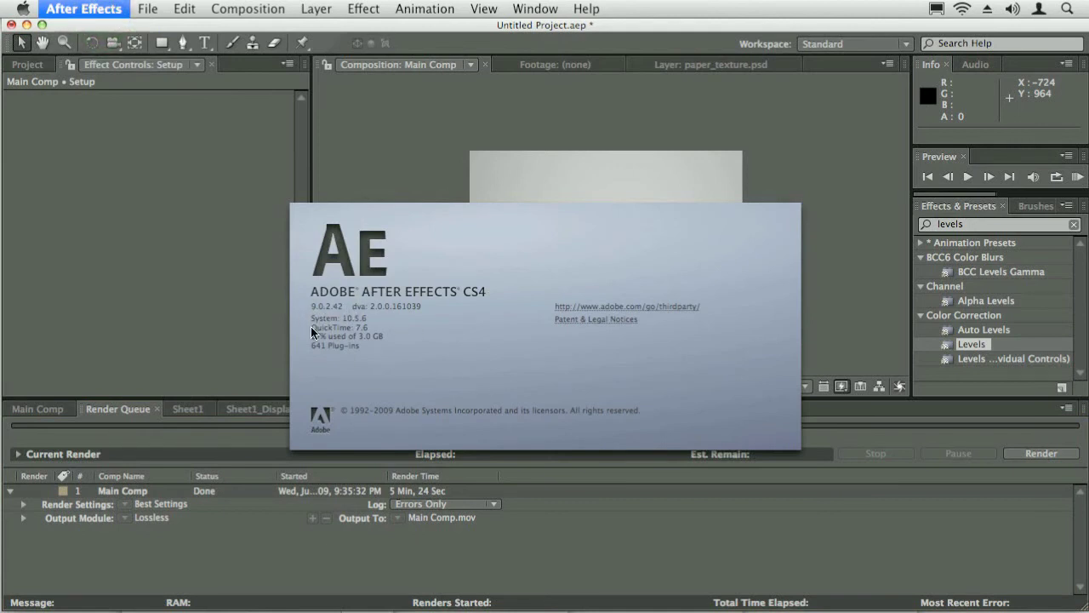
pyautogui.click(358, 260)
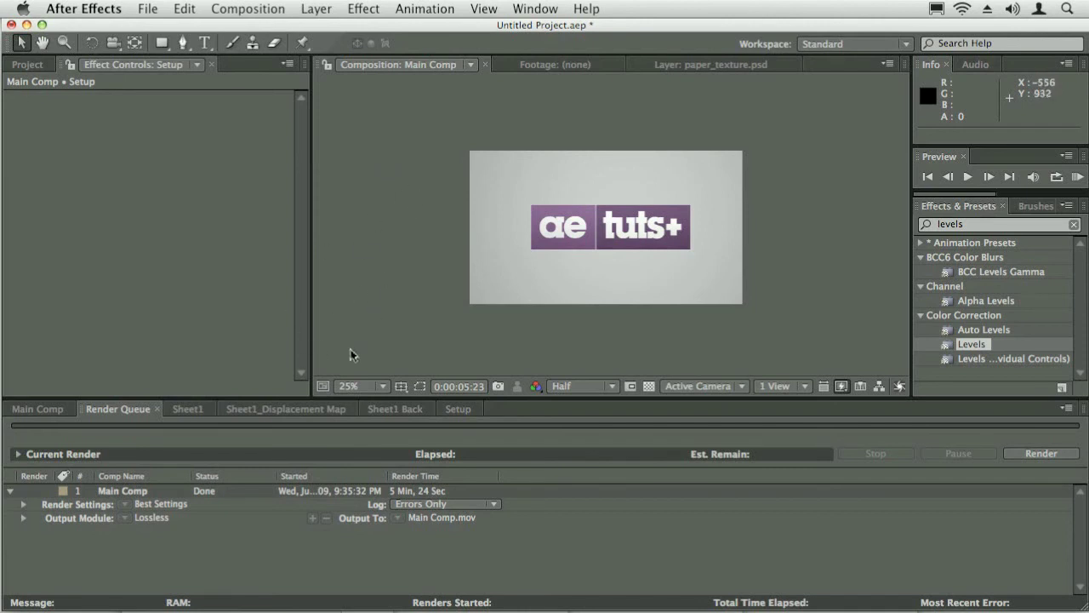
# - Open Main Comp from the project's item list
pyautogui.click(27, 65)
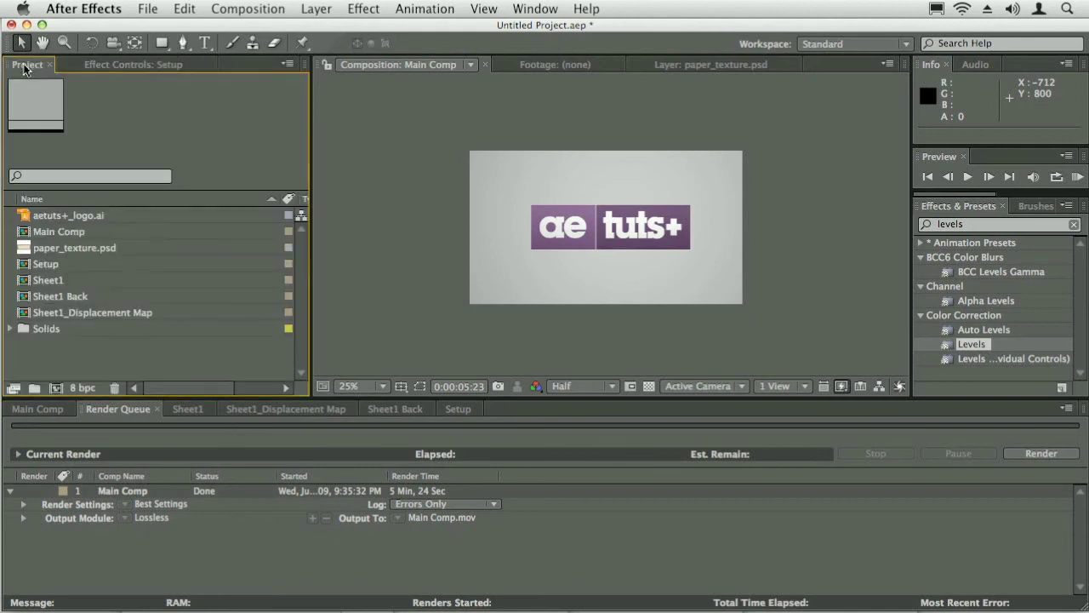
pyautogui.doubleClick(59, 231)
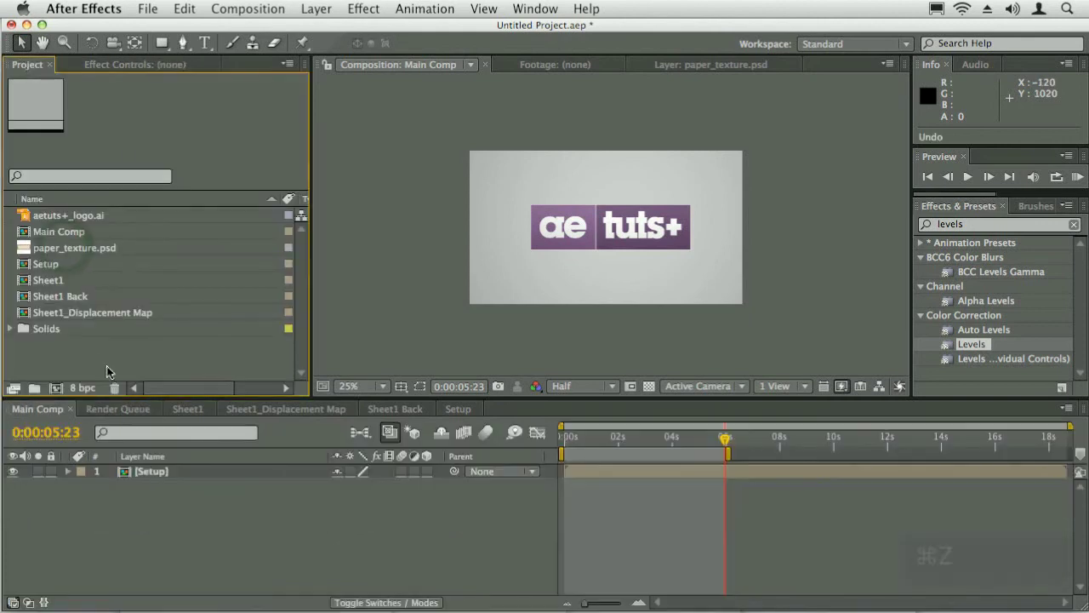
pyautogui.click(65, 232)
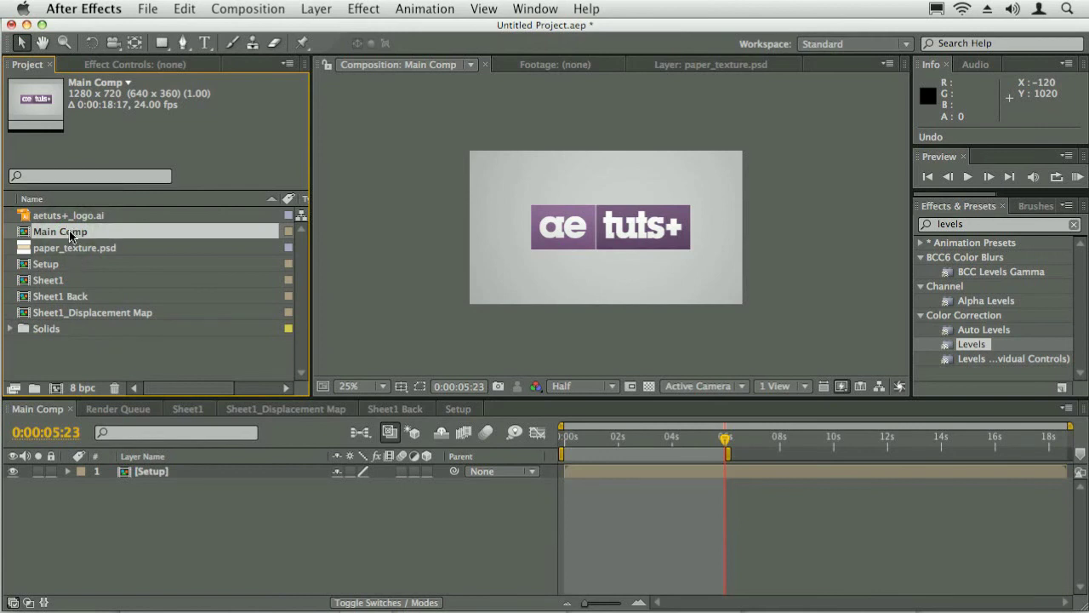
pyautogui.rightClick(72, 236)
pyautogui.moveTo(238, 270)
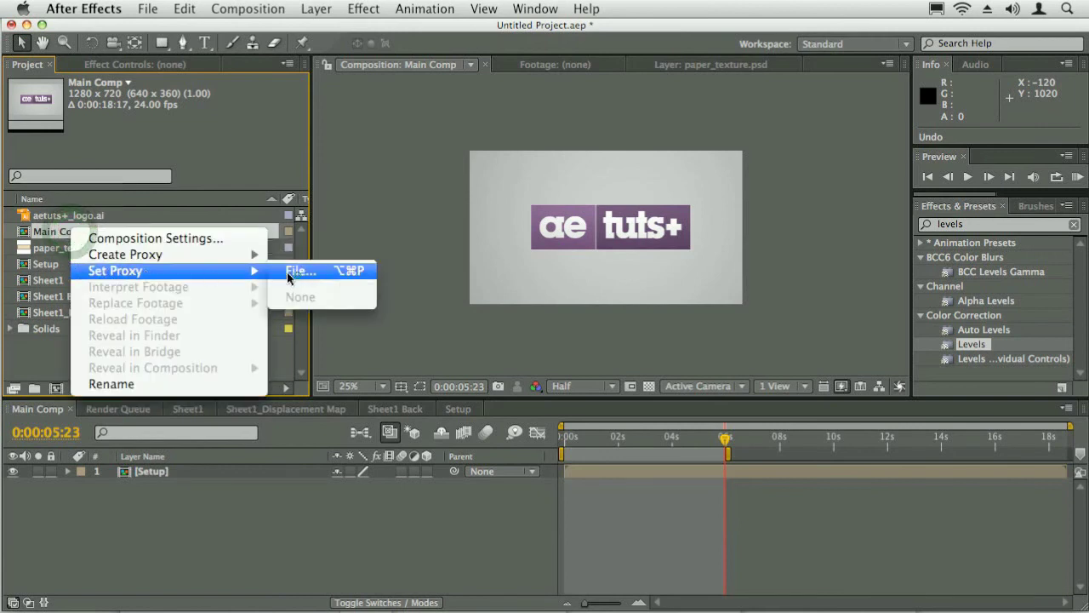
pyautogui.click(298, 271)
pyautogui.press('Escape')
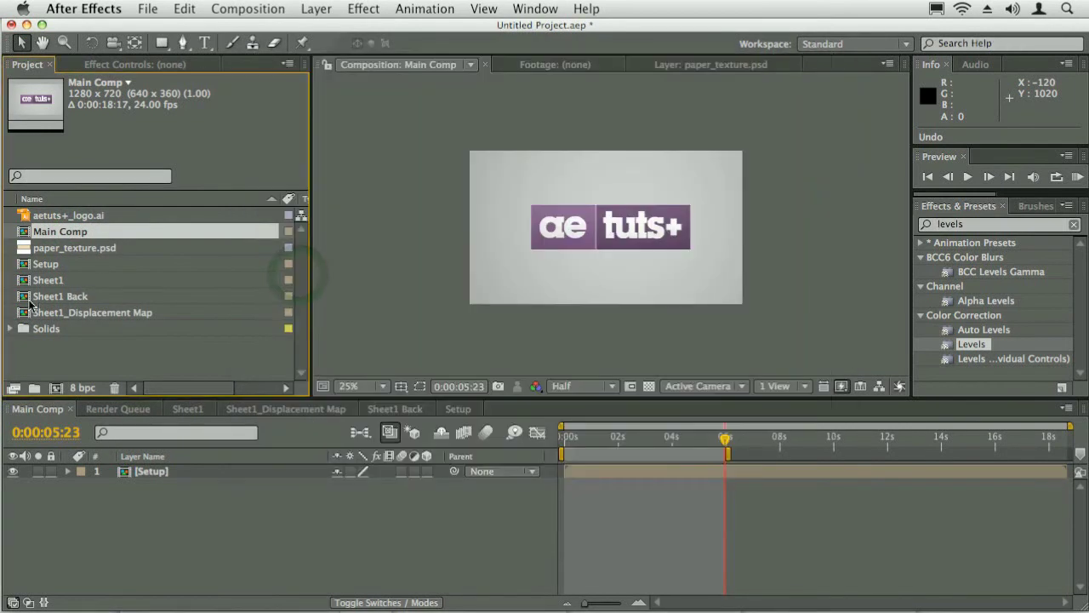
# - Set the rendered file Main Comp.mov as the proxy for the Setup composition
pyautogui.click(45, 265)
pyautogui.rightClick(45, 266)
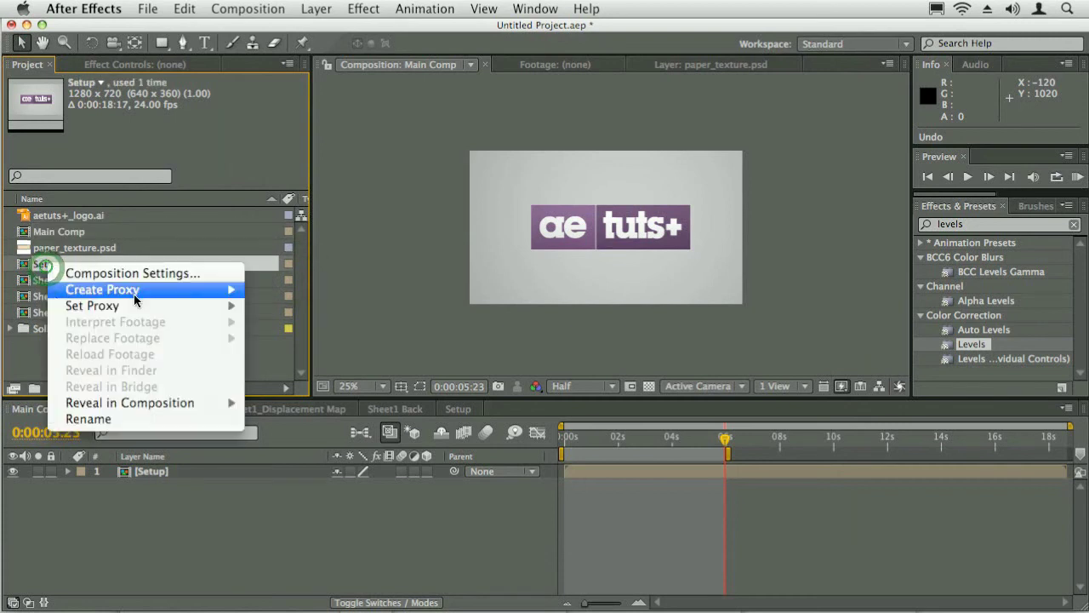
pyautogui.moveTo(119, 307)
pyautogui.click(296, 306)
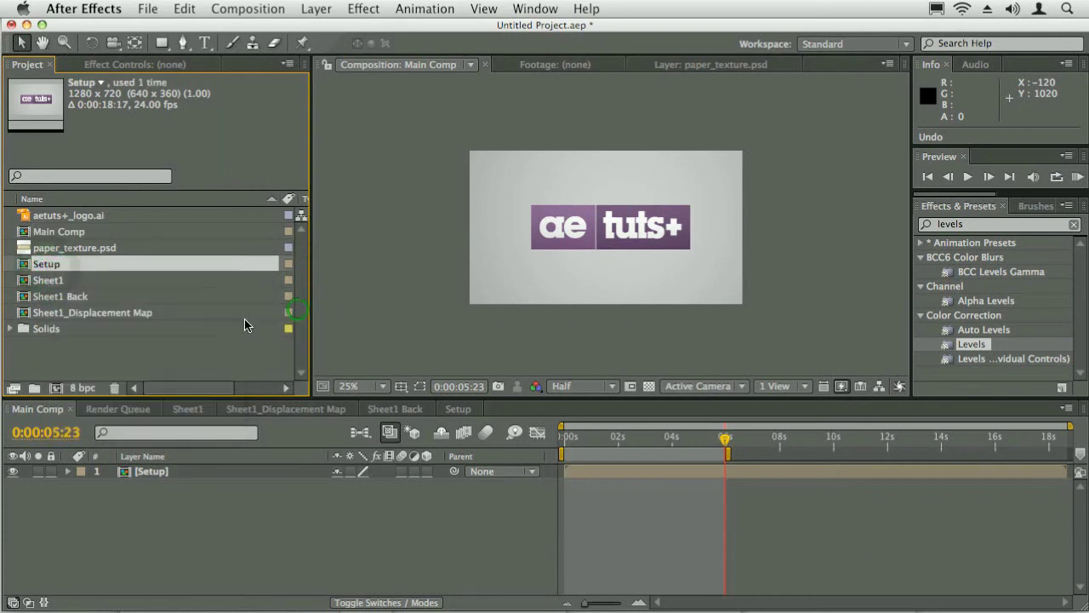
pyautogui.moveTo(828, 221); pyautogui.dragTo(825, 260)
pyautogui.click(436, 239)
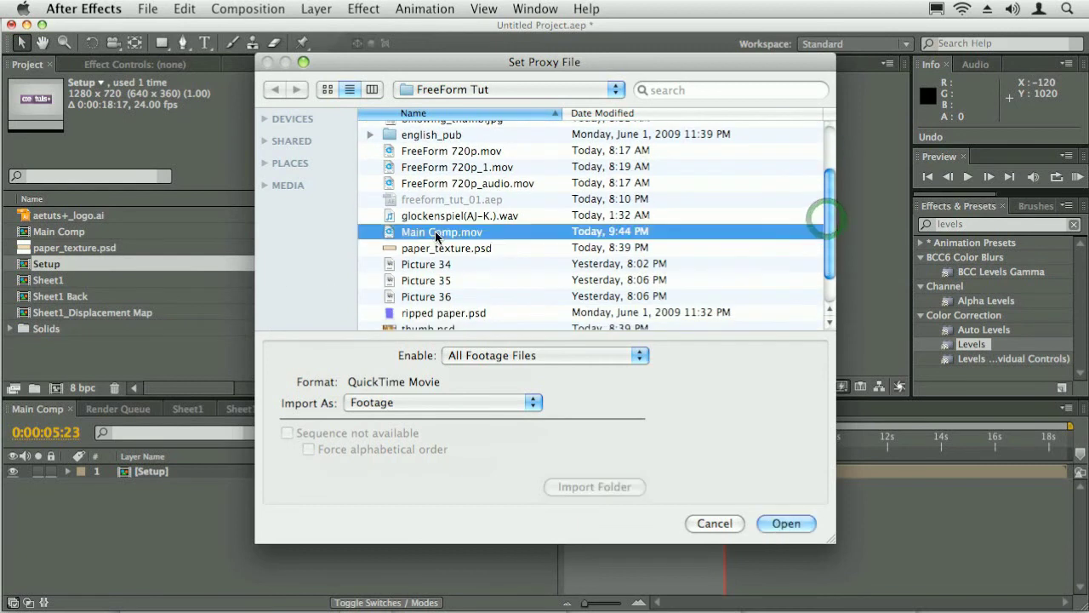
pyautogui.click(782, 524)
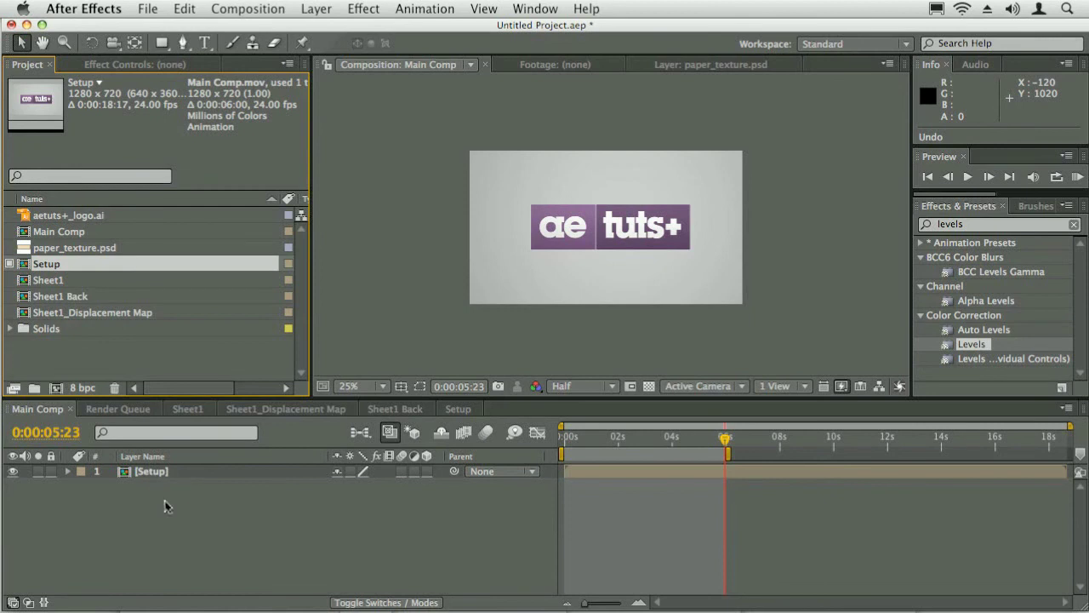
# - Scrub through Main Comp to check the Setup proxy's playback speed, switching the proxy off and back on
pyautogui.moveTo(618, 445)
pyautogui.mouseDown()
pyautogui.moveTo(585, 444)
pyautogui.moveTo(635, 445)
pyautogui.mouseUp()
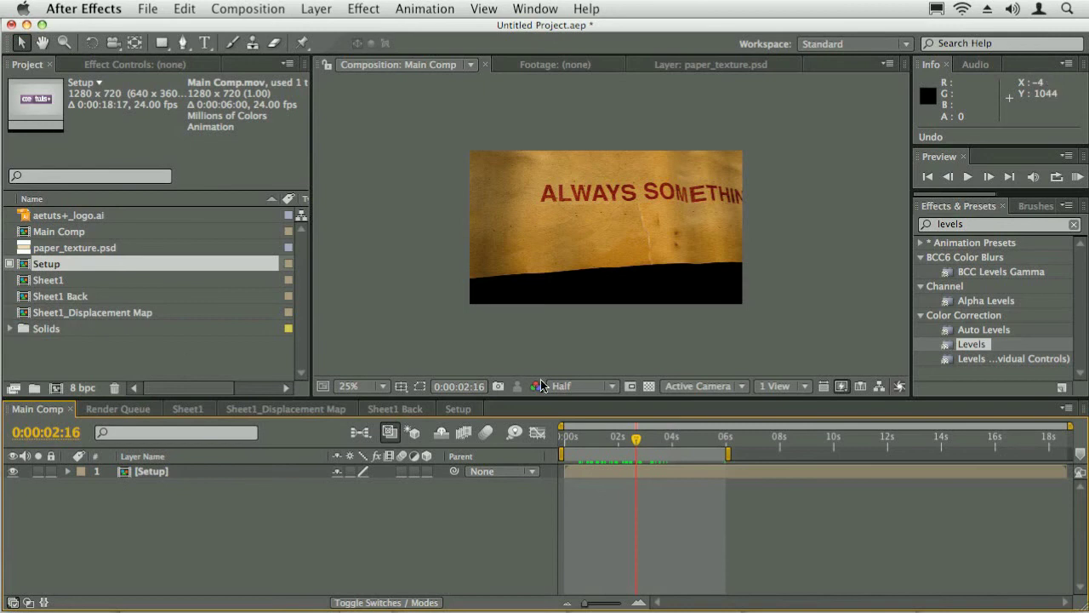
pyautogui.moveTo(653, 442); pyautogui.dragTo(598, 452)
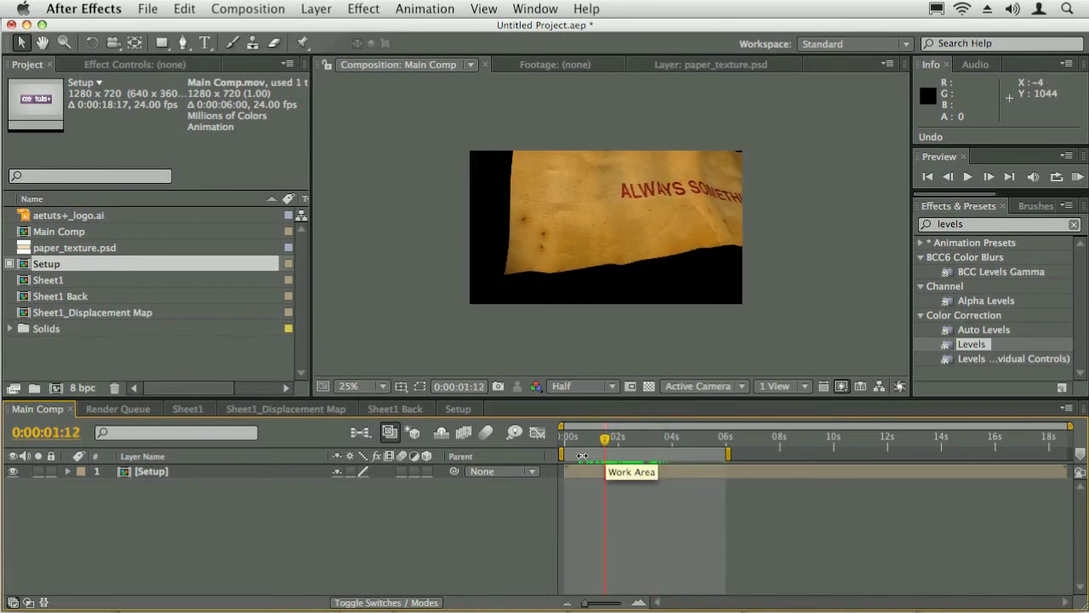
pyautogui.click(11, 263)
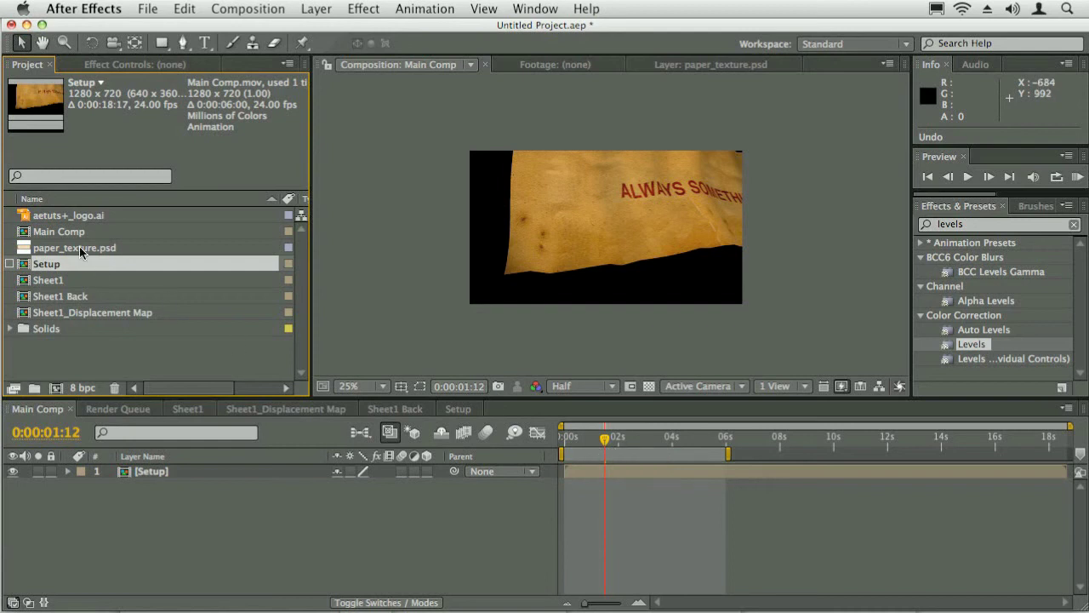
pyautogui.click(19, 267)
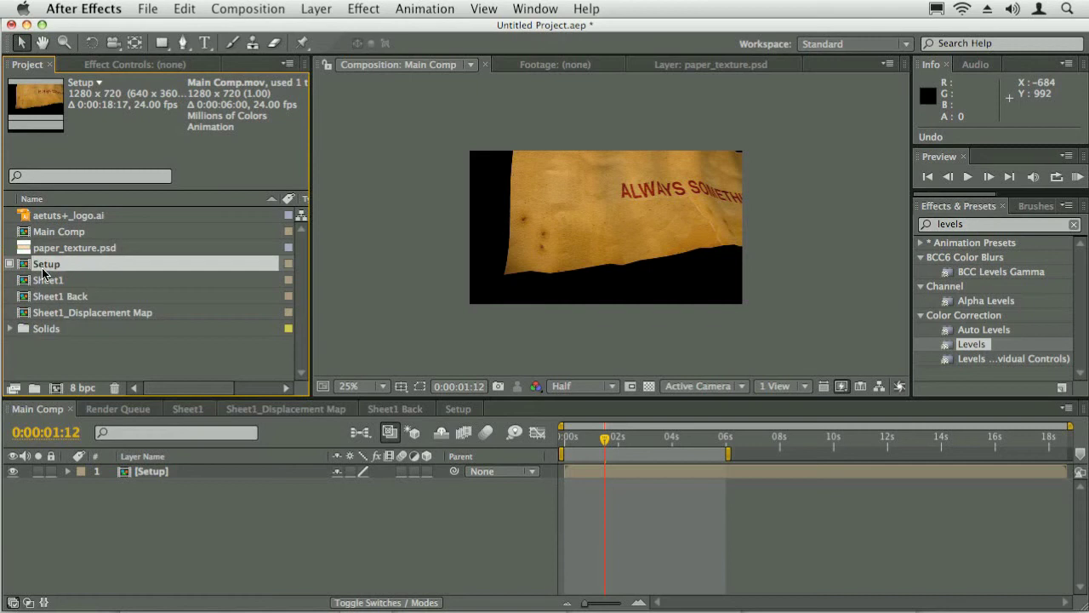
pyautogui.moveTo(599, 448)
pyautogui.mouseDown()
pyautogui.moveTo(571, 444)
pyautogui.moveTo(669, 445)
pyautogui.moveTo(581, 444)
pyautogui.moveTo(615, 443)
pyautogui.moveTo(598, 443)
pyautogui.mouseUp()
pyautogui.click(607, 442)
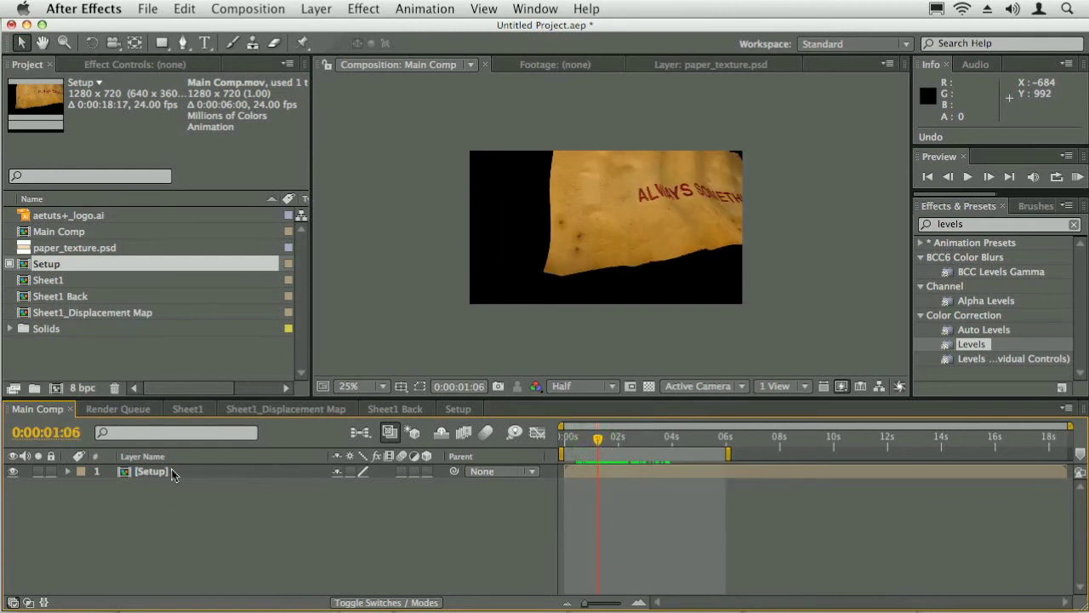
# - Open the Setup composition from its layer in Main Comp and disable its proxy
pyautogui.doubleClick(153, 474)
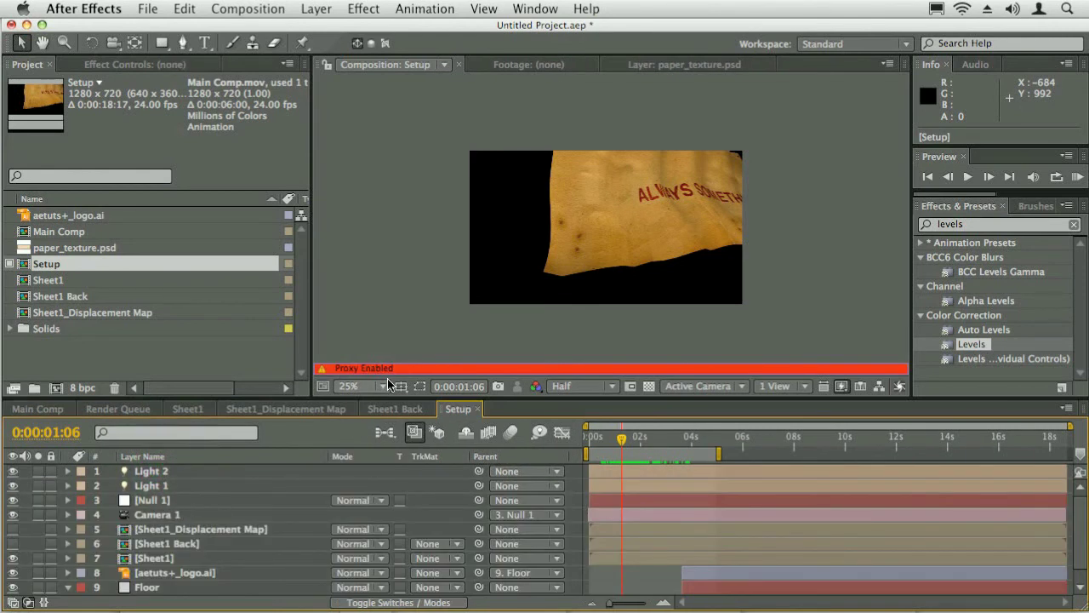
pyautogui.click(8, 265)
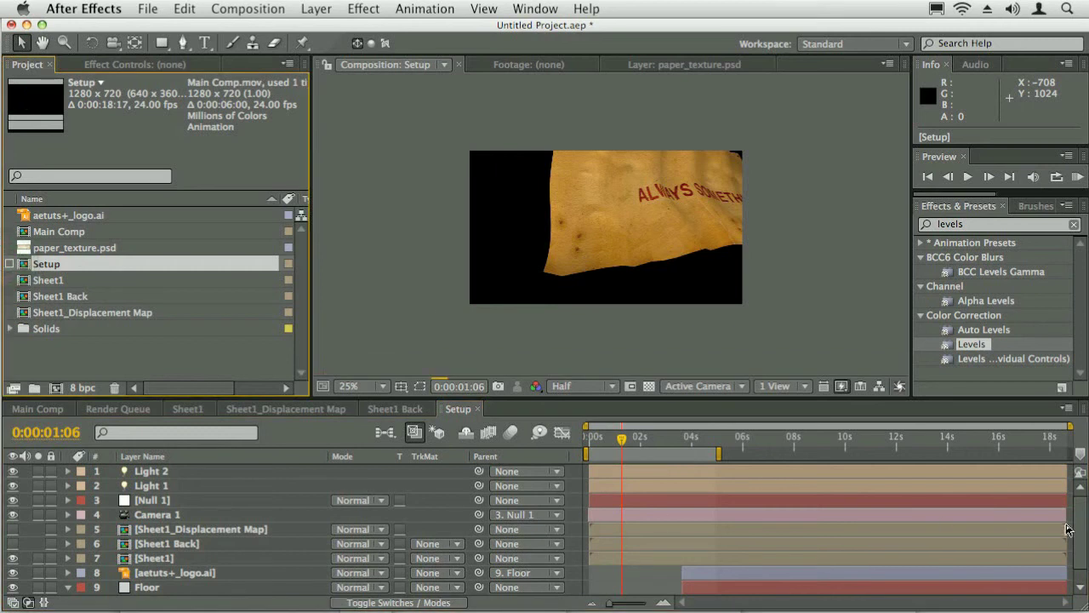
pyautogui.scroll(-1, 1067, 557)
# - Switch to QuickTime Player, scrub through billowing_preview_vbr5000.mp4 to examine the paper's lighting, and return to After Effects
pyautogui.press('super+Tab')
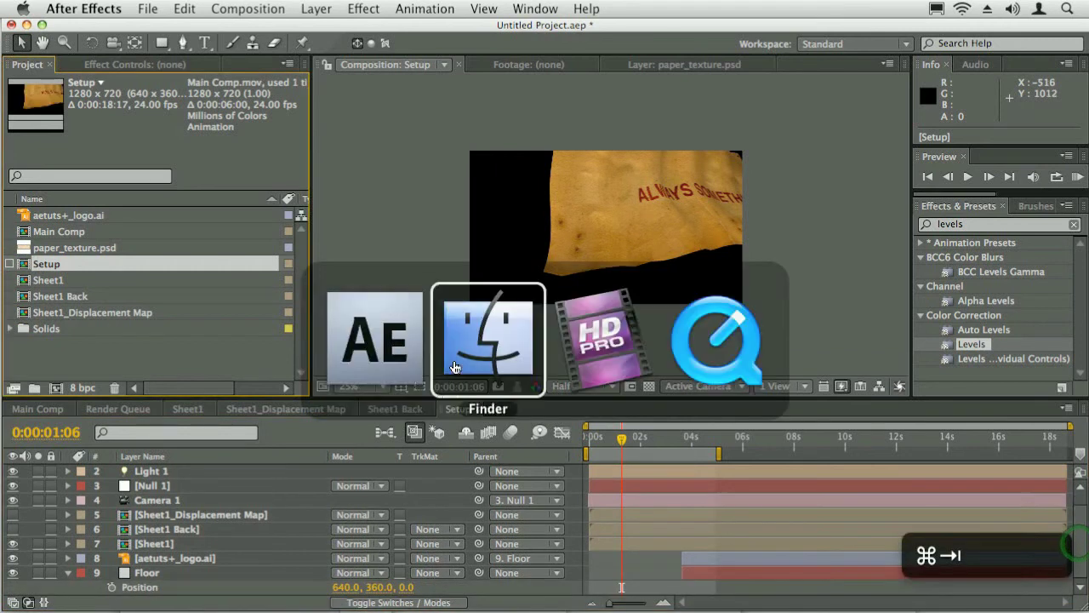
pyautogui.click(743, 371)
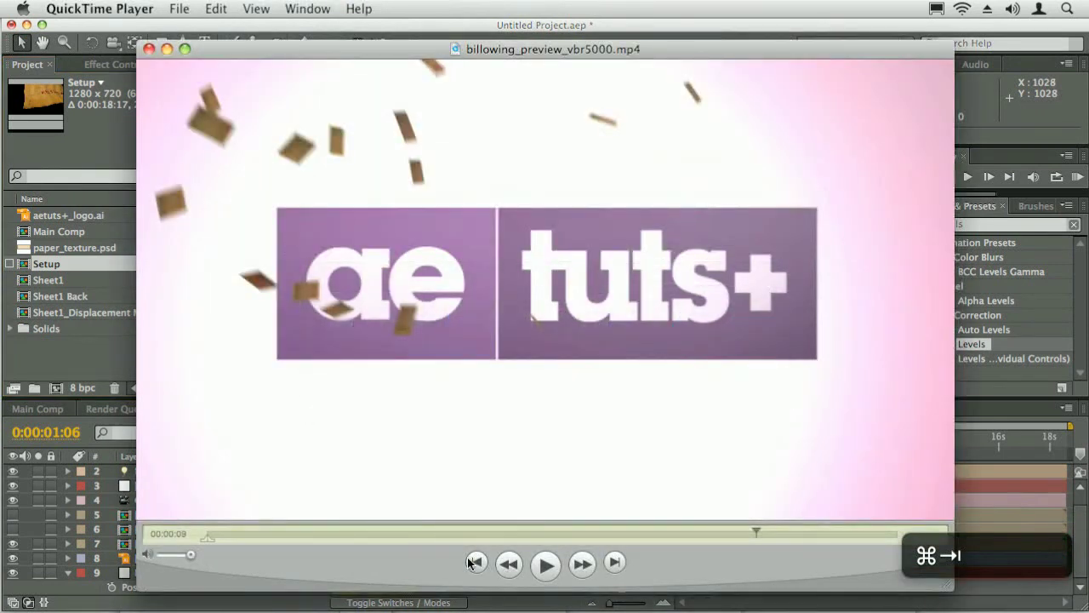
pyautogui.click(403, 536)
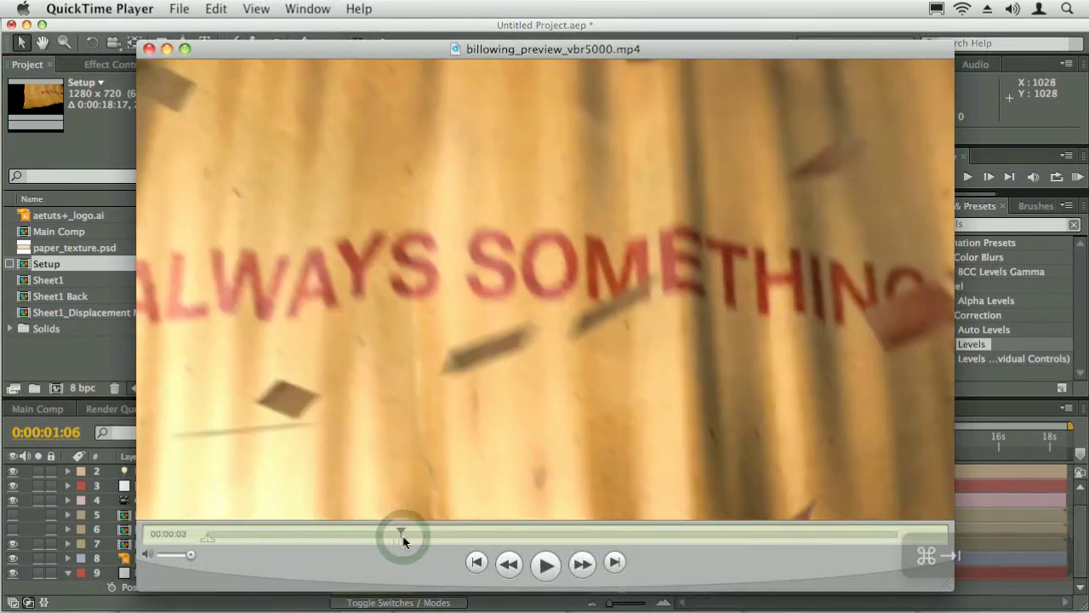
pyautogui.moveTo(404, 541); pyautogui.dragTo(541, 553)
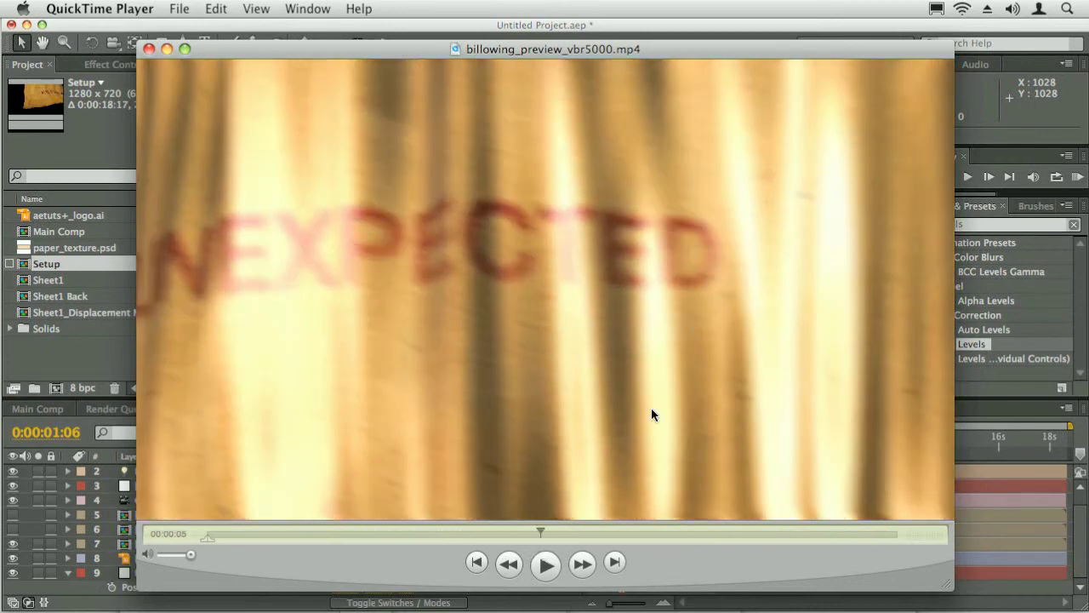
pyautogui.moveTo(541, 538); pyautogui.dragTo(513, 533)
pyautogui.click(108, 372)
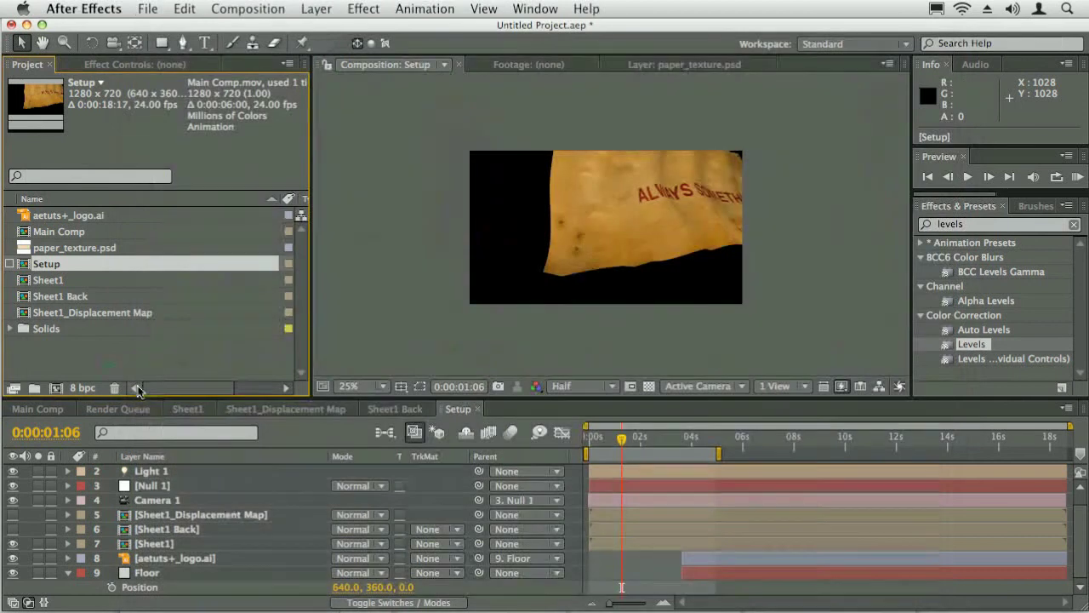
# - Open the Sheet1 layer's DE_FreeFormAE effect, expand its mesh quality and surface settings, and raise Specular to 102%
pyautogui.click(156, 543)
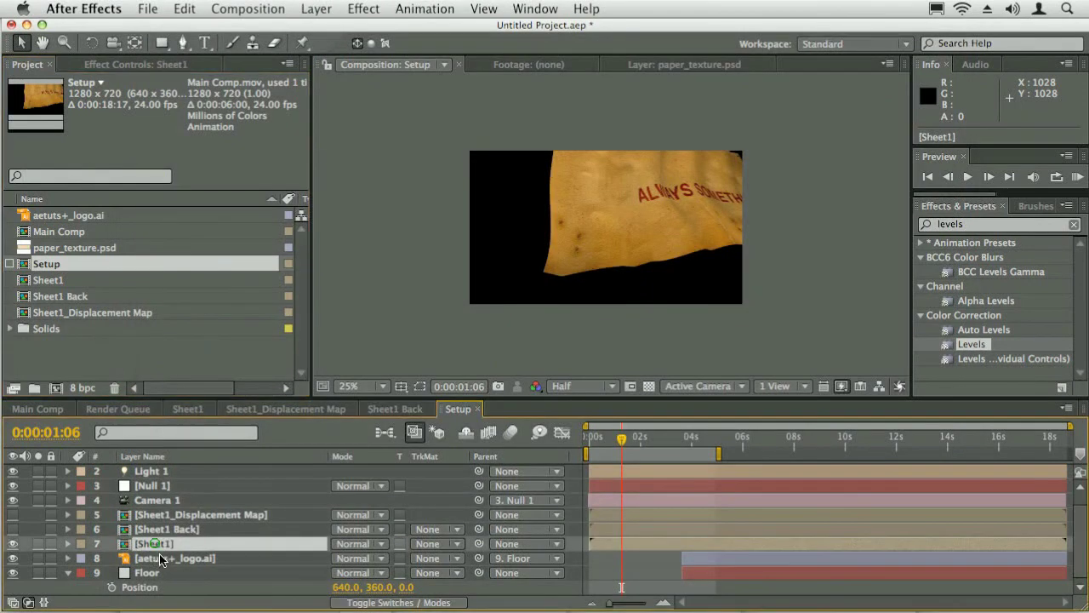
pyautogui.press('e')
pyautogui.doubleClick(147, 558)
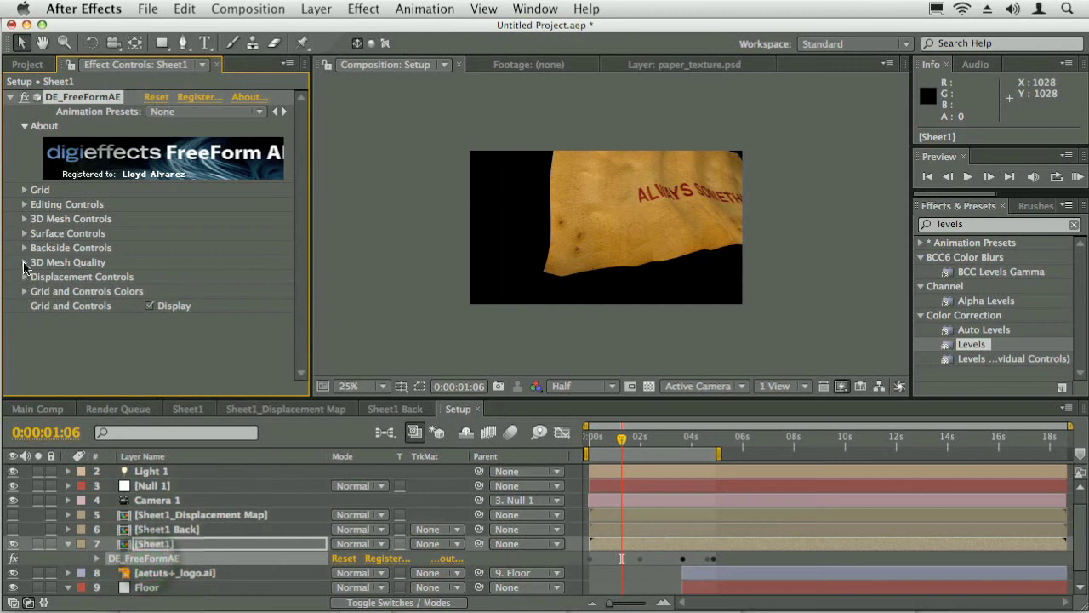
pyautogui.click(24, 262)
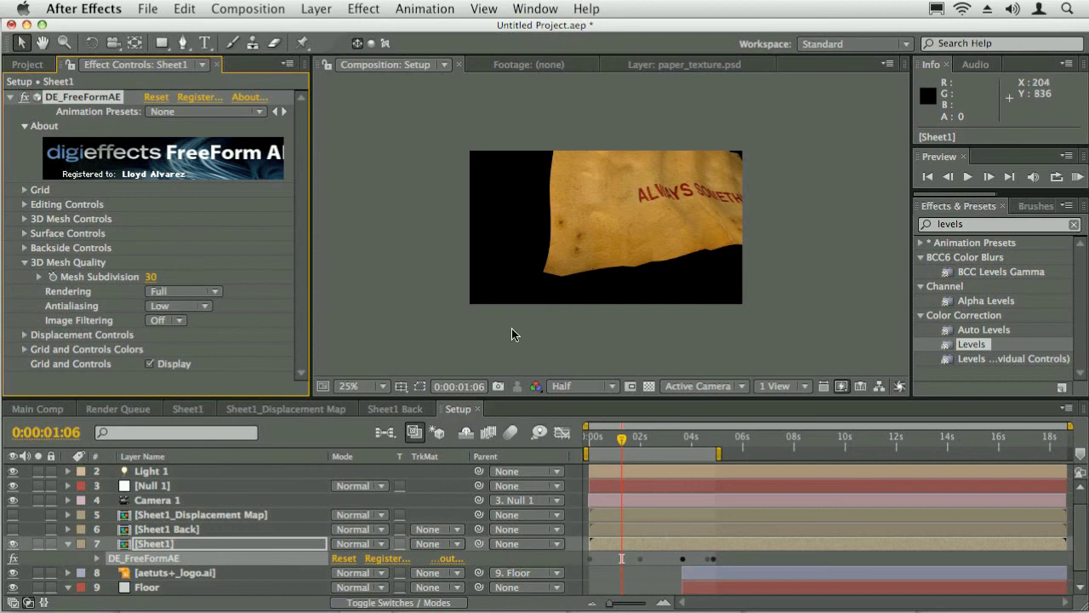
pyautogui.click(25, 233)
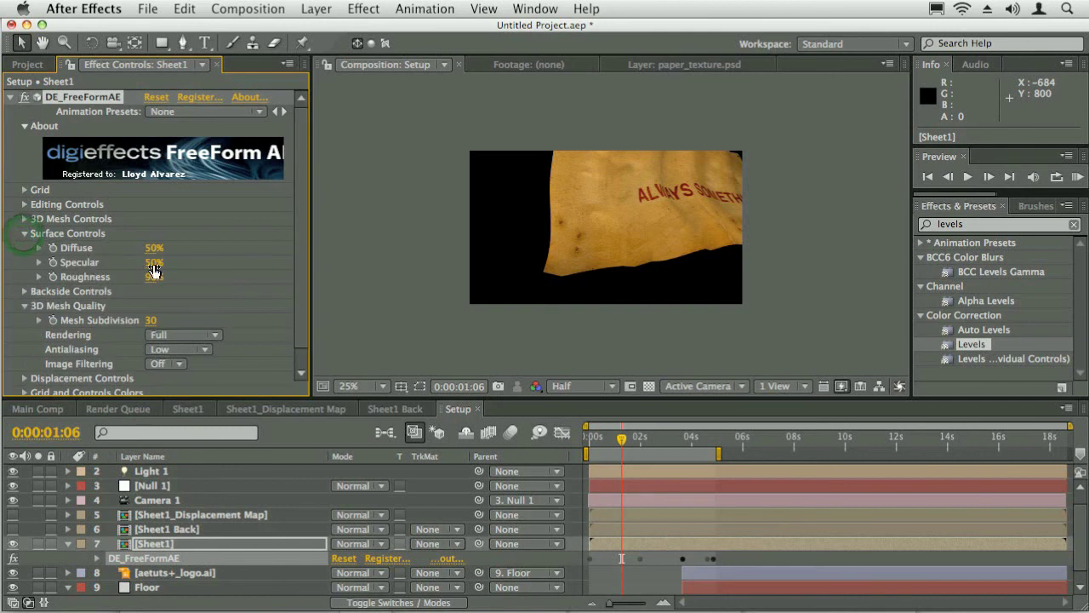
pyautogui.moveTo(162, 263); pyautogui.dragTo(199, 267)
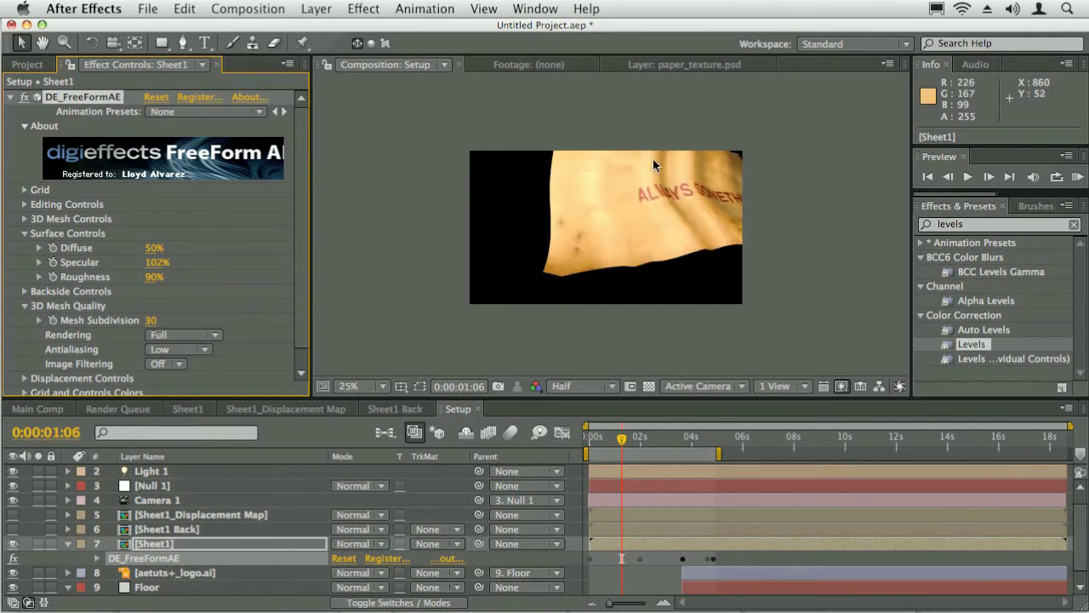
# - Scrub through the Setup composition between about 1 and 5 seconds to examine the specular highlights on the paper
pyautogui.click(635, 439)
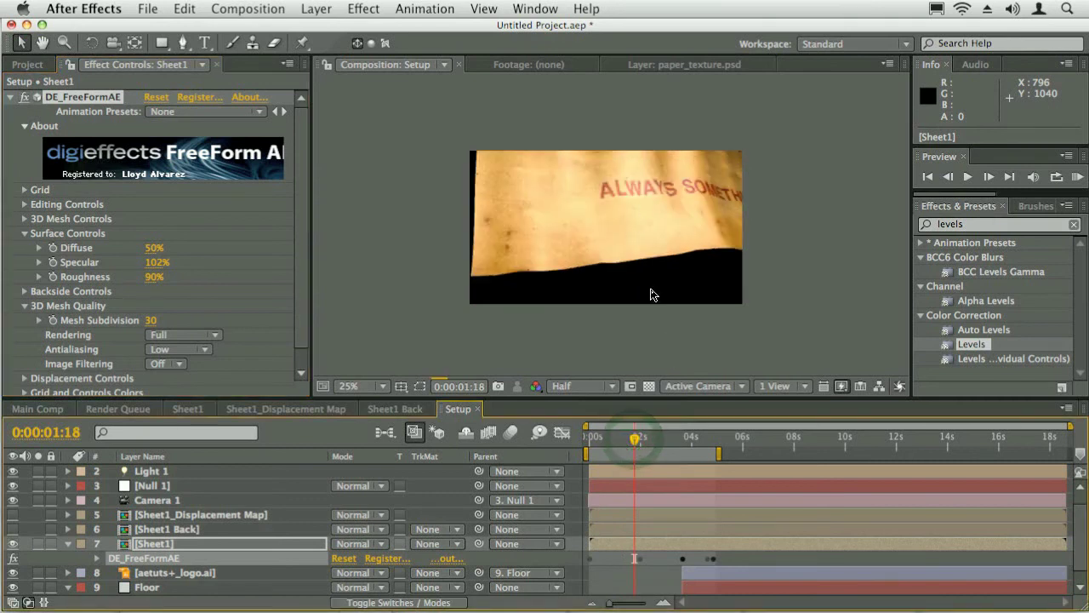
pyautogui.click(674, 439)
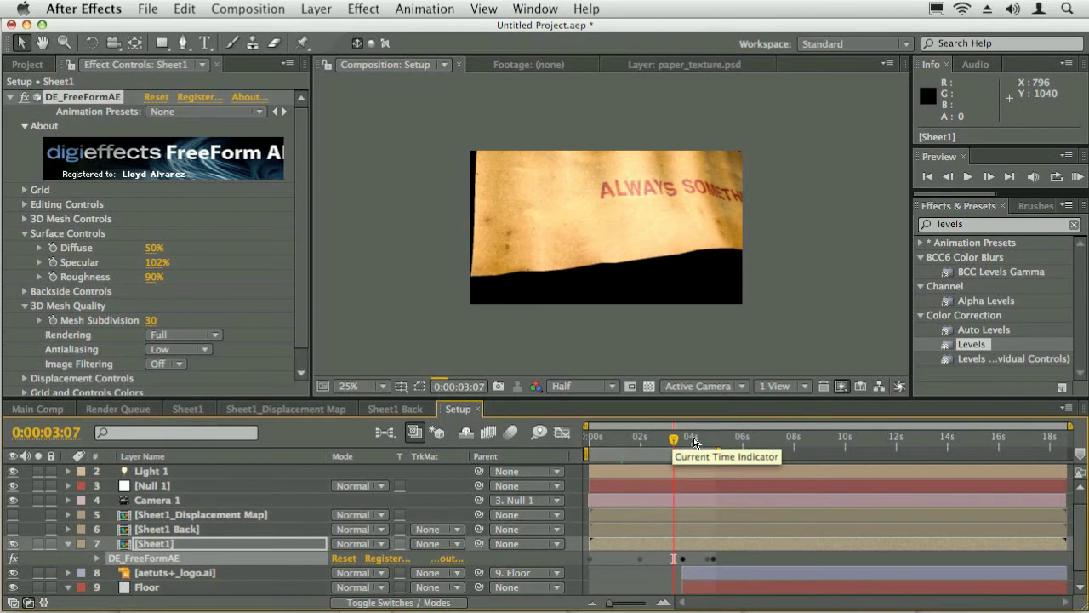
pyautogui.click(691, 451)
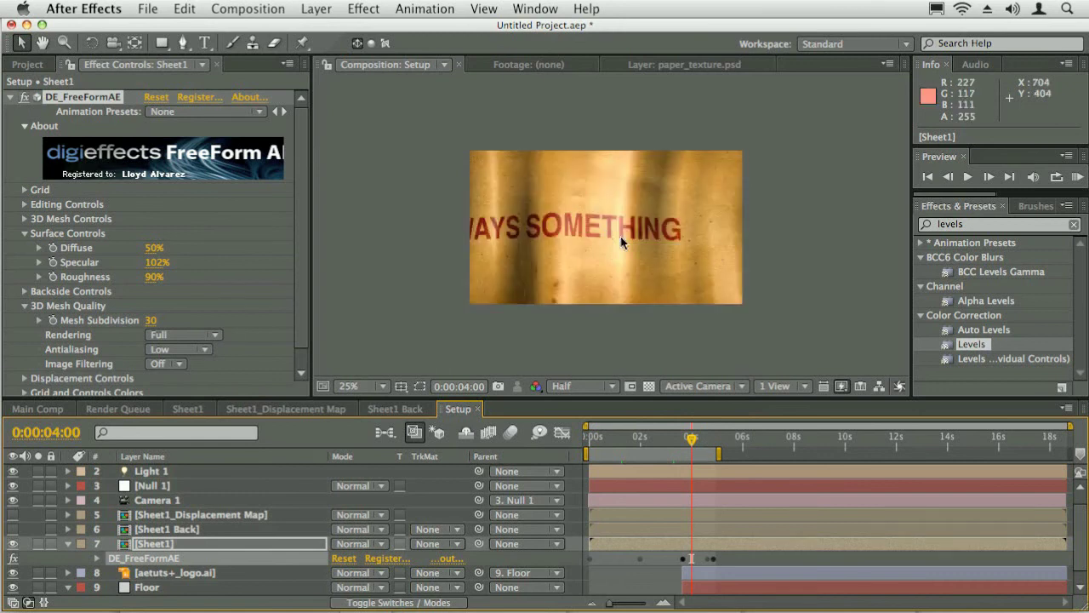
pyautogui.click(695, 446)
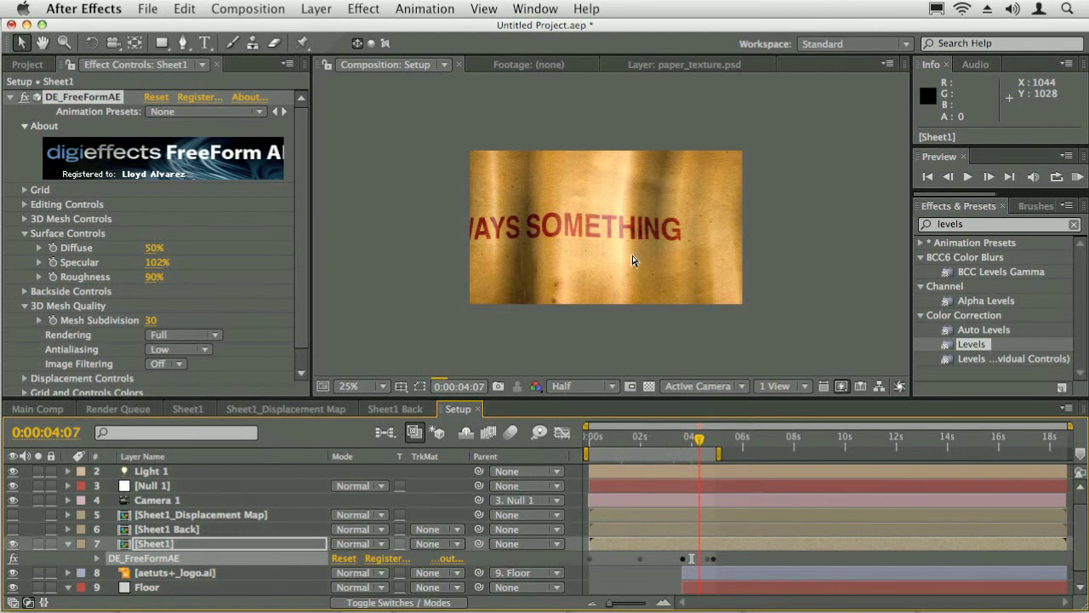
pyautogui.click(706, 441)
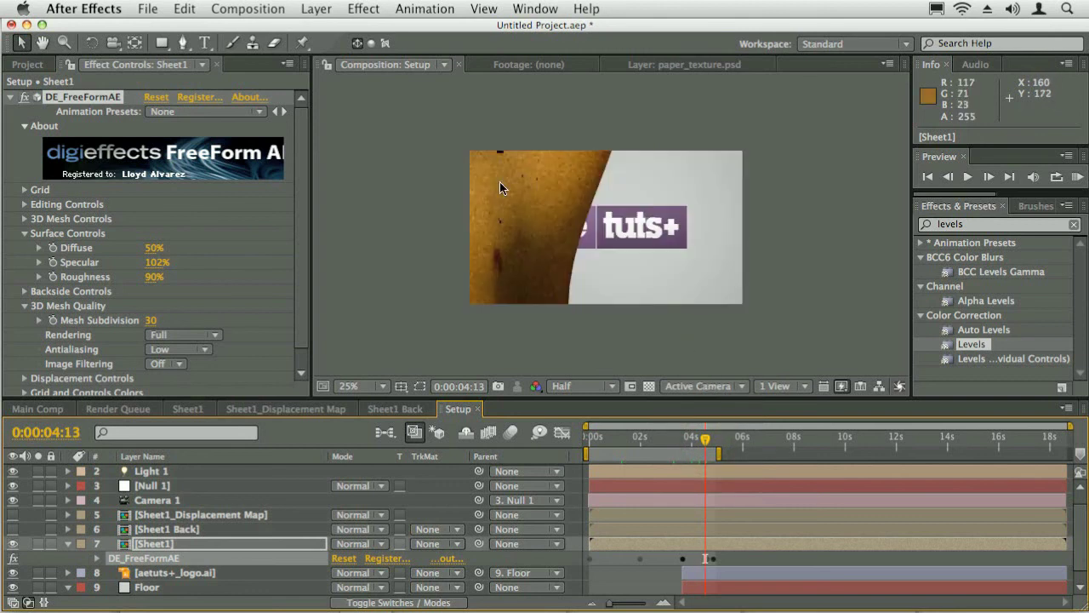
pyautogui.click(698, 443)
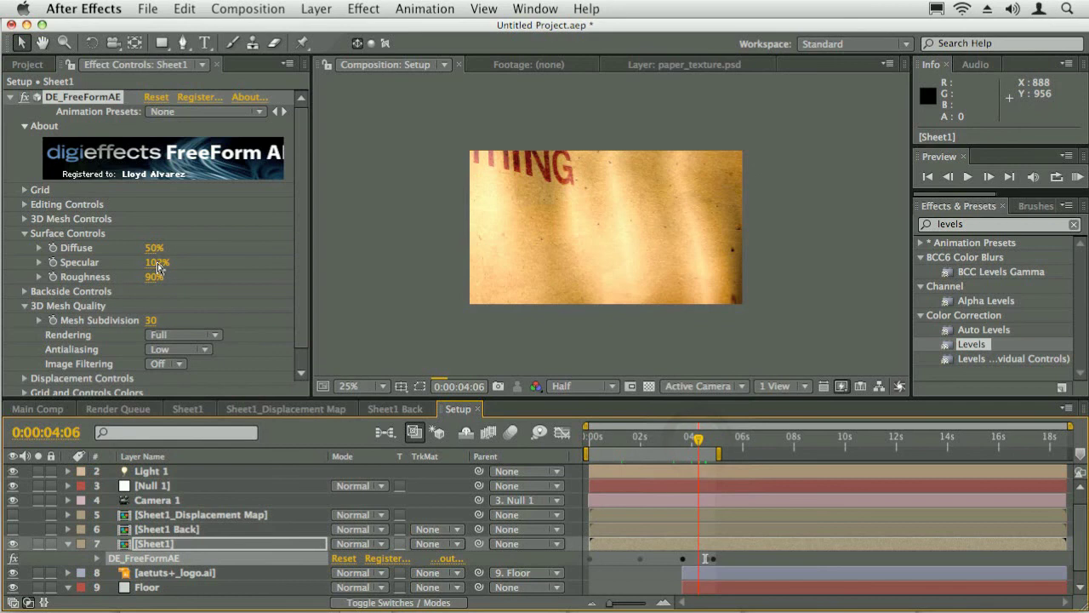
# - Set the Specular value of Sheet1's FreeForm effect to 50%
pyautogui.click(157, 264)
pyautogui.write('50')
pyautogui.press('Return')
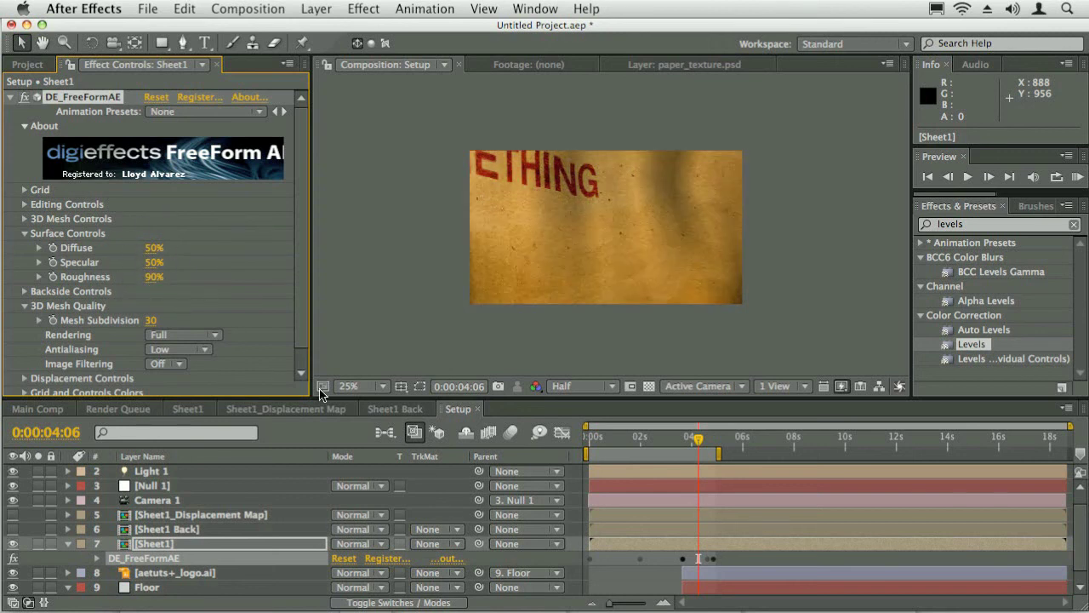
# - Return to Main Comp, re-enable the Setup proxy and scrub to about 0:00:01:11
pyautogui.click(34, 409)
pyautogui.click(590, 439)
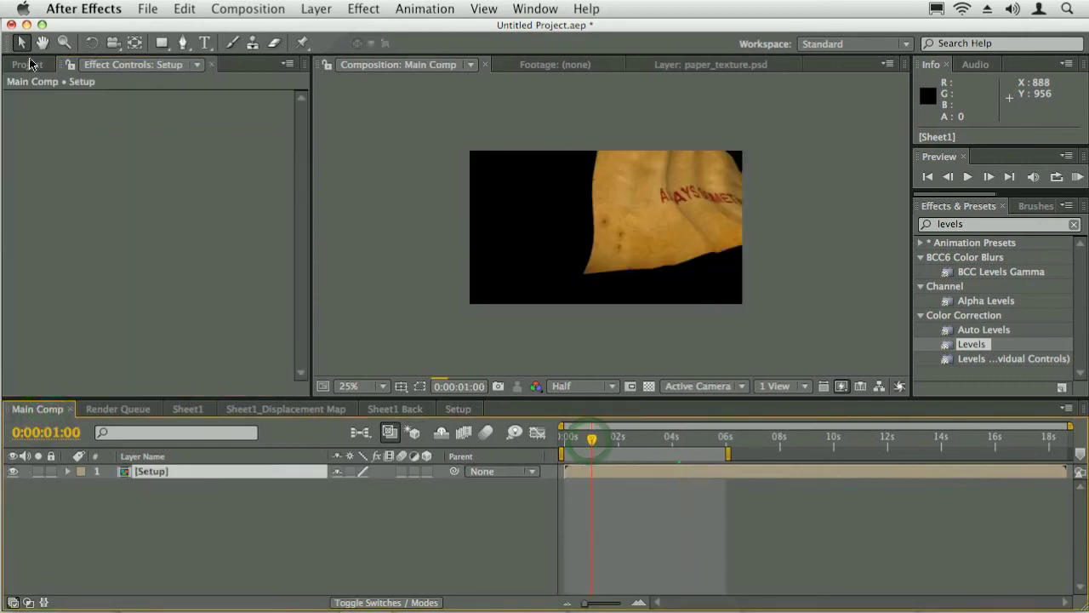
pyautogui.click(27, 63)
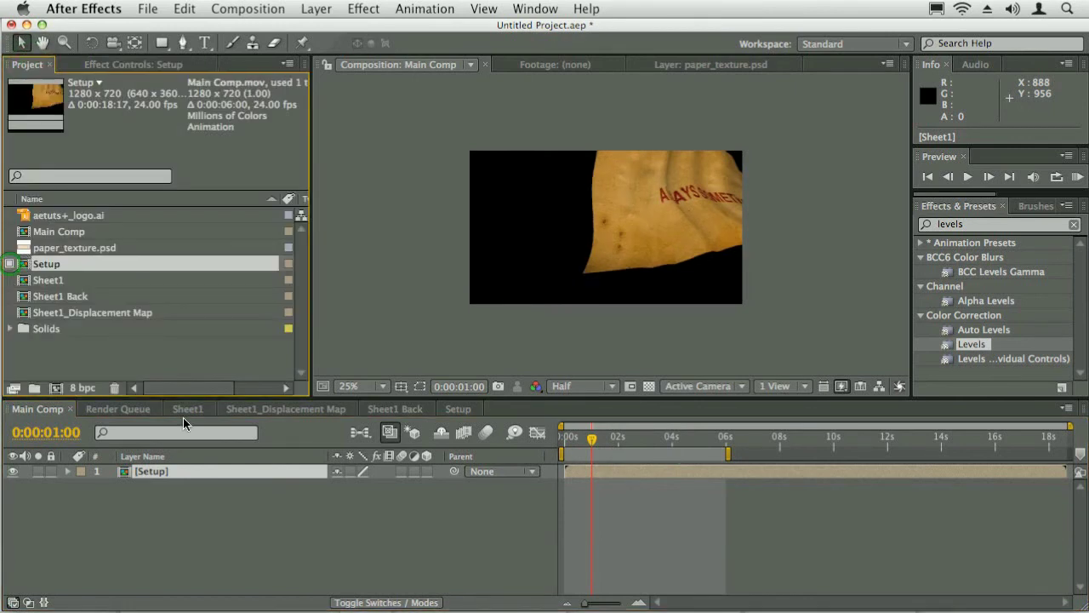
pyautogui.moveTo(596, 443)
pyautogui.mouseDown()
pyautogui.moveTo(613, 441)
pyautogui.moveTo(603, 440)
pyautogui.mouseUp()
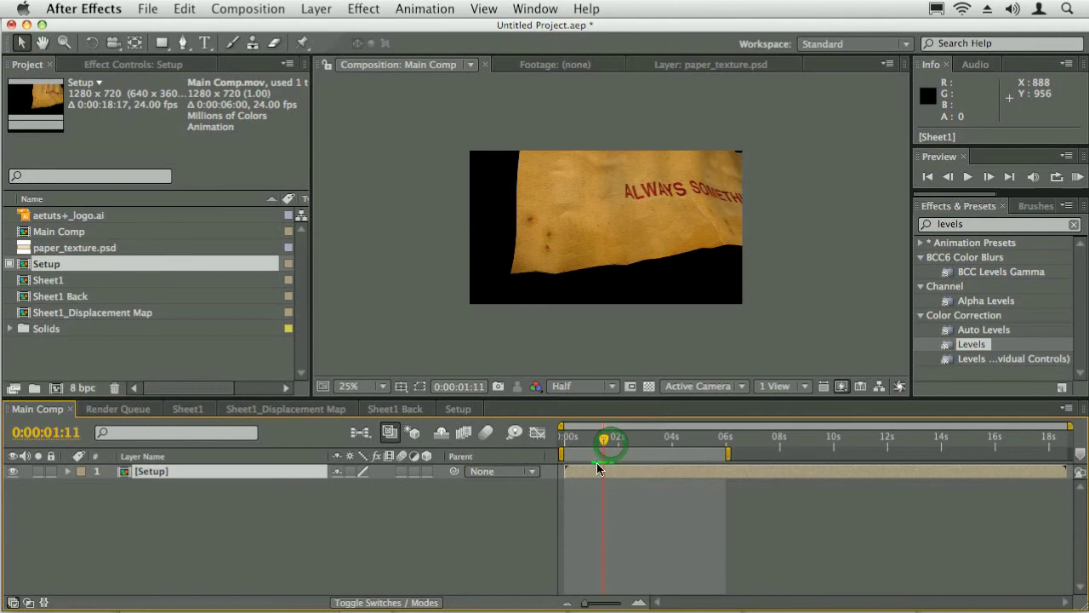
# - Search the effects for "rsm" and apply RSMB 3.x to the Setup layer in Main Comp
pyautogui.click(153, 478)
pyautogui.click(977, 225)
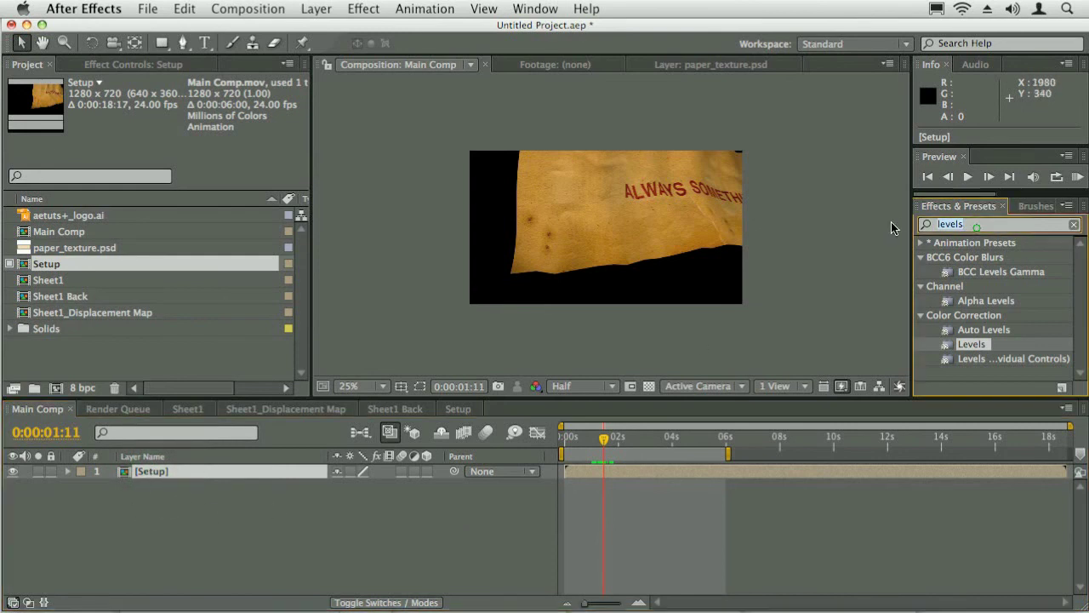
pyautogui.write('rsm')
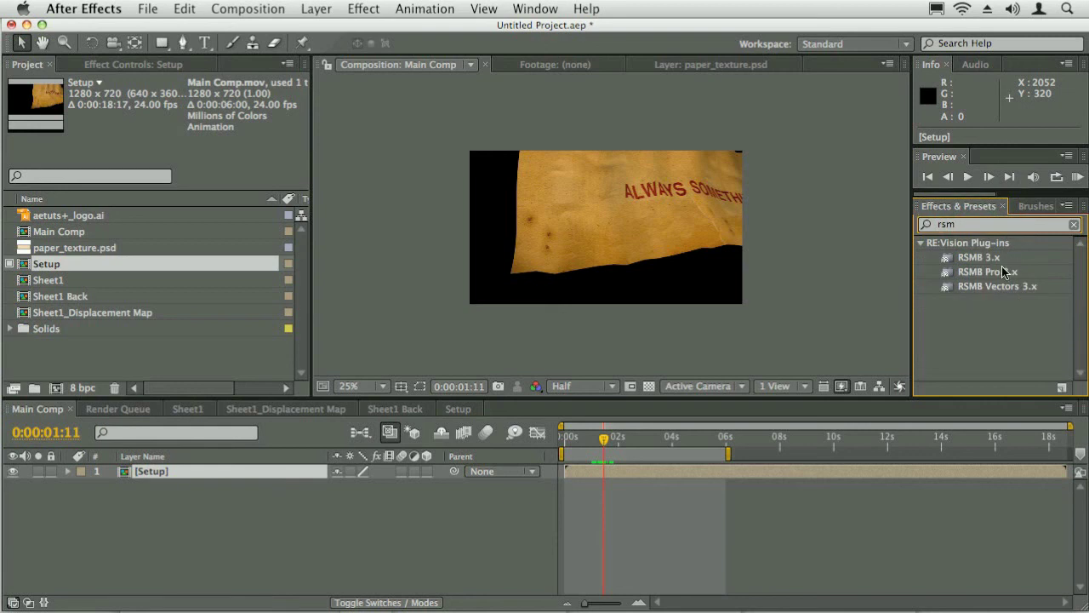
pyautogui.doubleClick(978, 257)
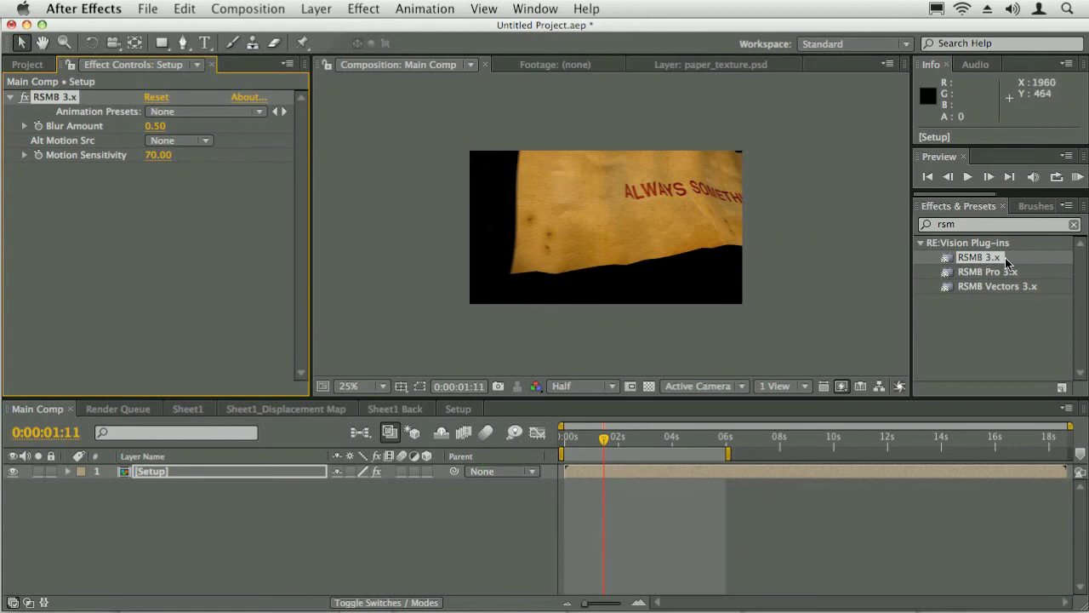
pyautogui.doubleClick(966, 225)
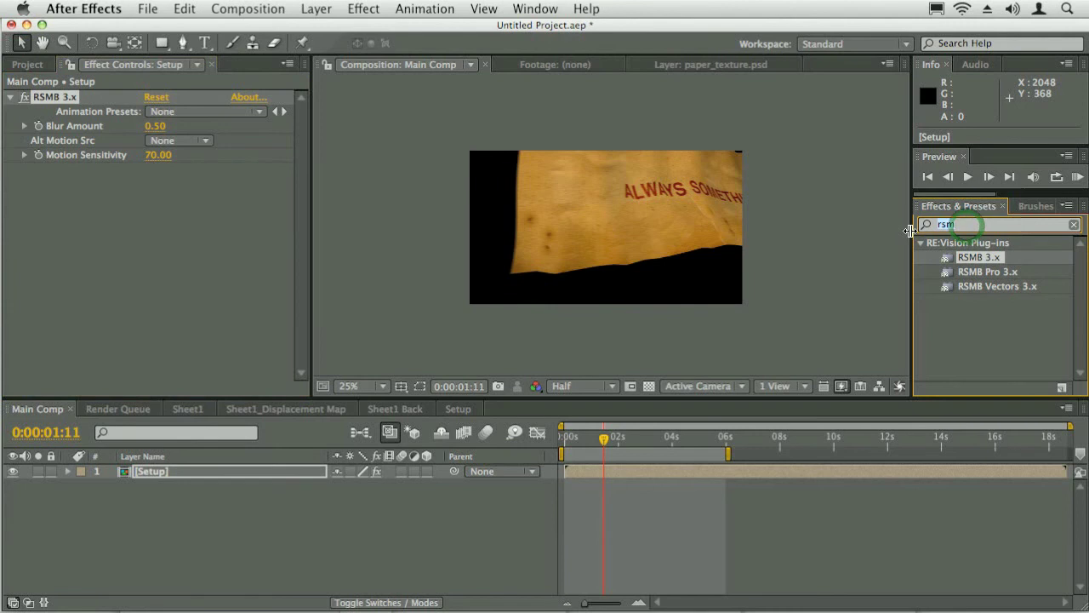
# - Search the effects for "force" and select CC Force Motion Blur
pyautogui.write('force')
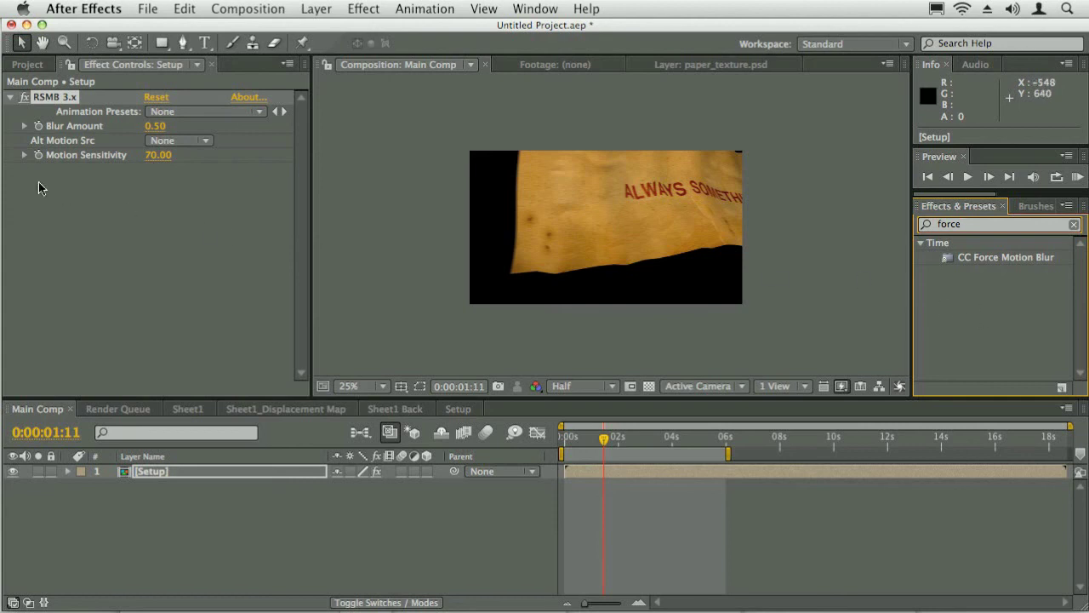
pyautogui.click(991, 260)
# - Scrub Main Comp between about 0:00:01:01 and 0:00:04:14 to examine the motion blur on the paper and the logo reveal
pyautogui.click(588, 437)
pyautogui.moveTo(600, 444); pyautogui.dragTo(611, 442)
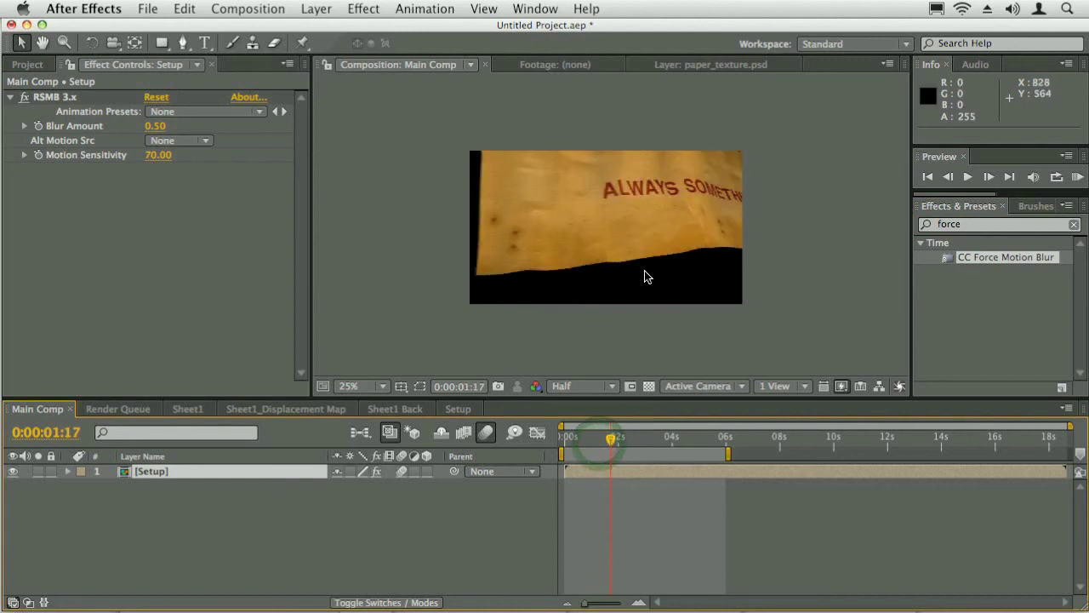
pyautogui.moveTo(608, 442); pyautogui.dragTo(593, 439)
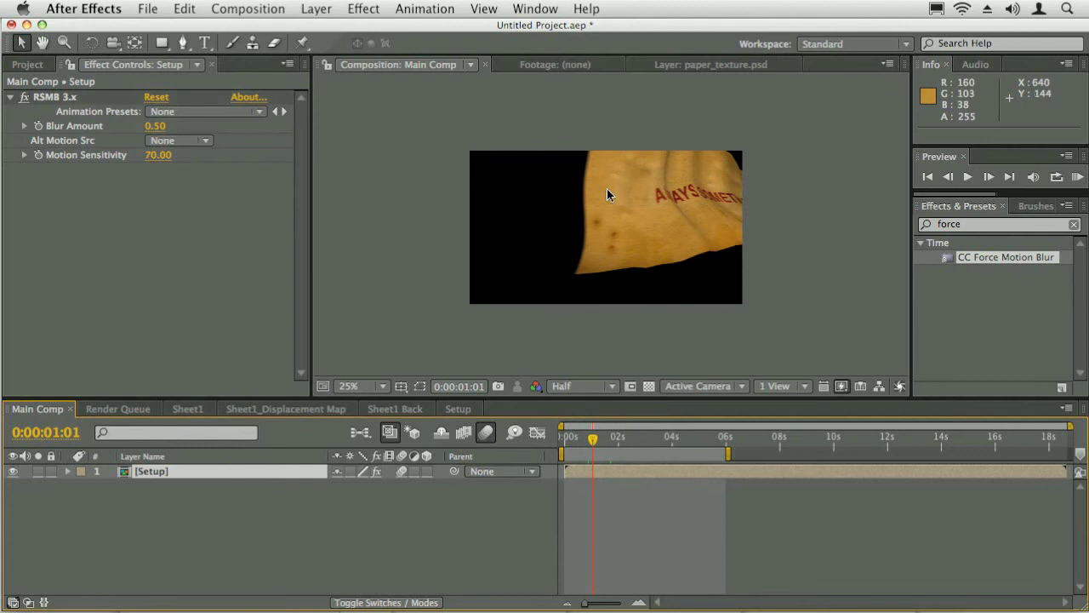
pyautogui.moveTo(633, 438); pyautogui.dragTo(685, 439)
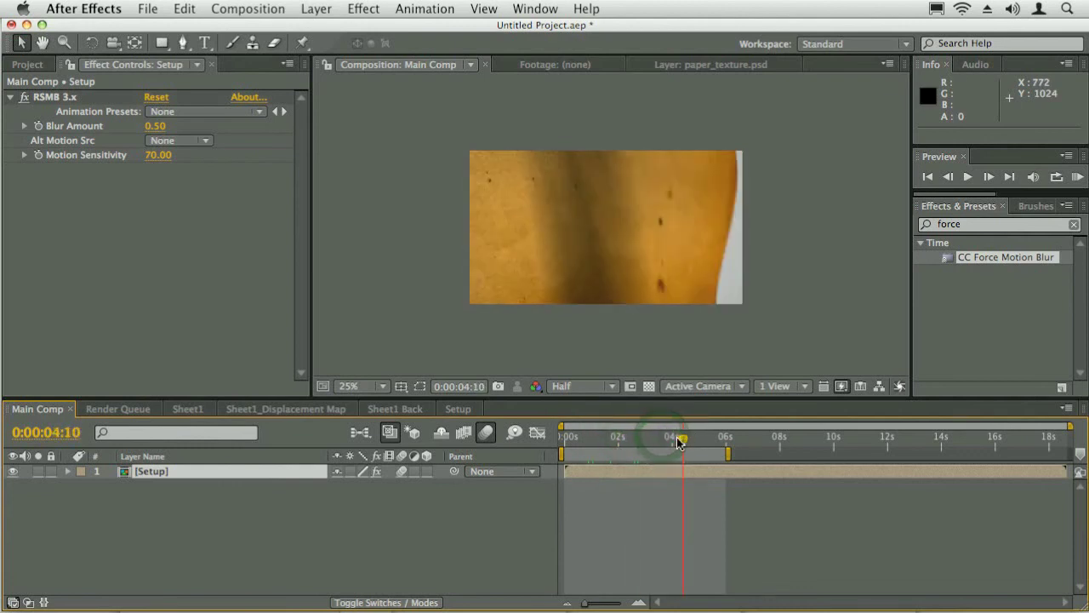
pyautogui.click(663, 437)
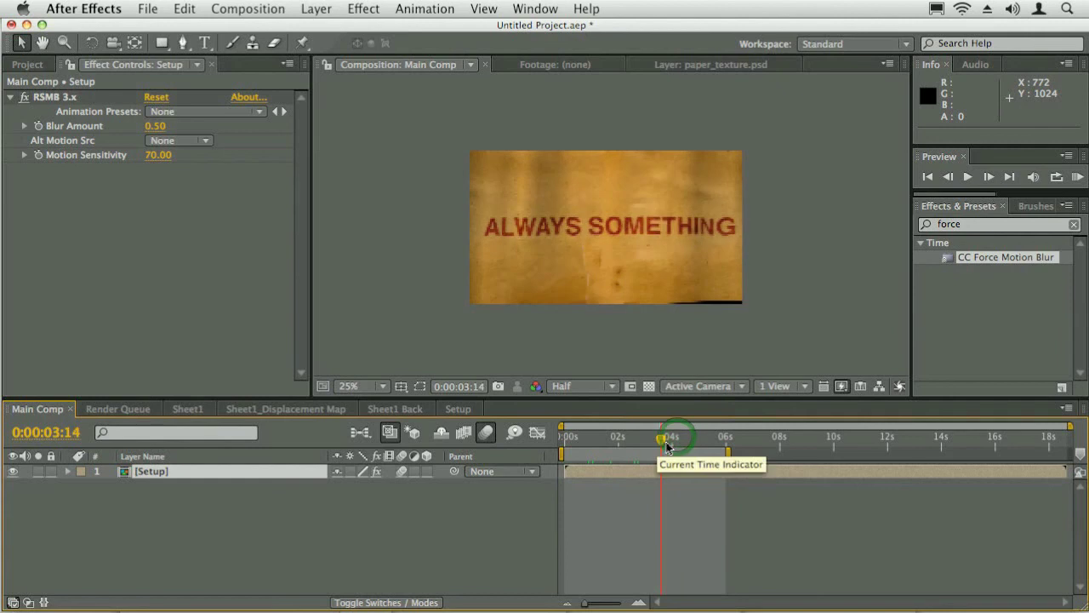
pyautogui.moveTo(683, 444); pyautogui.dragTo(692, 436)
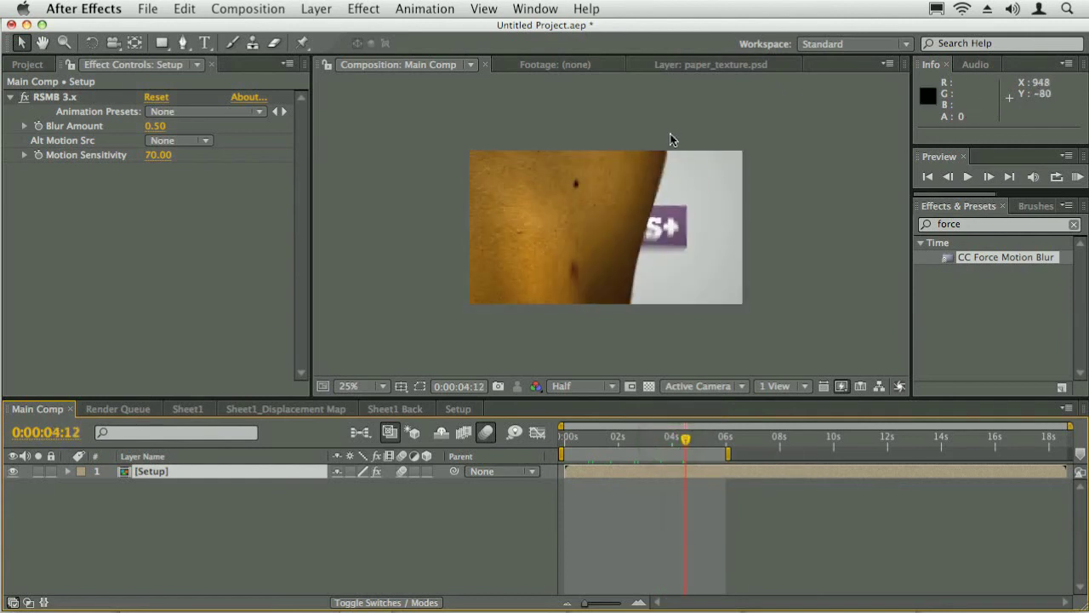
pyautogui.moveTo(690, 443); pyautogui.dragTo(687, 439)
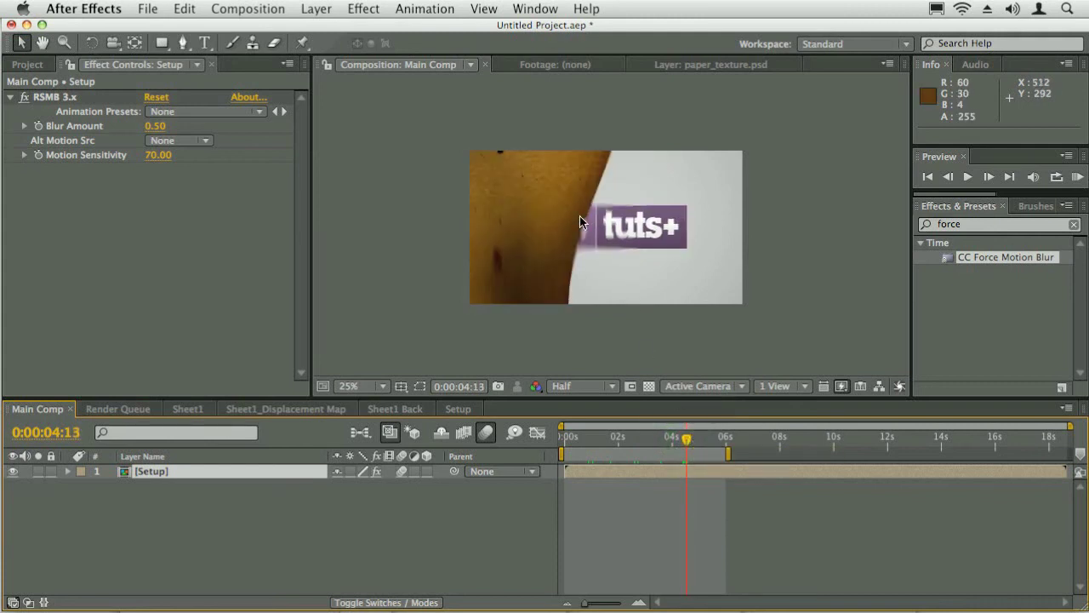
pyautogui.moveTo(686, 443); pyautogui.dragTo(689, 441)
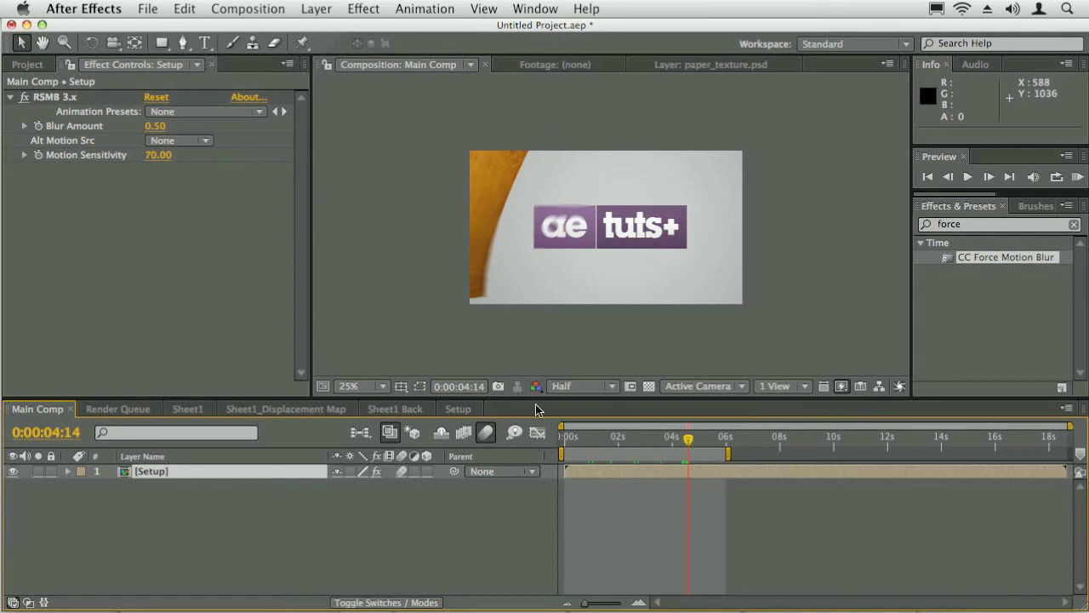
pyautogui.click(676, 443)
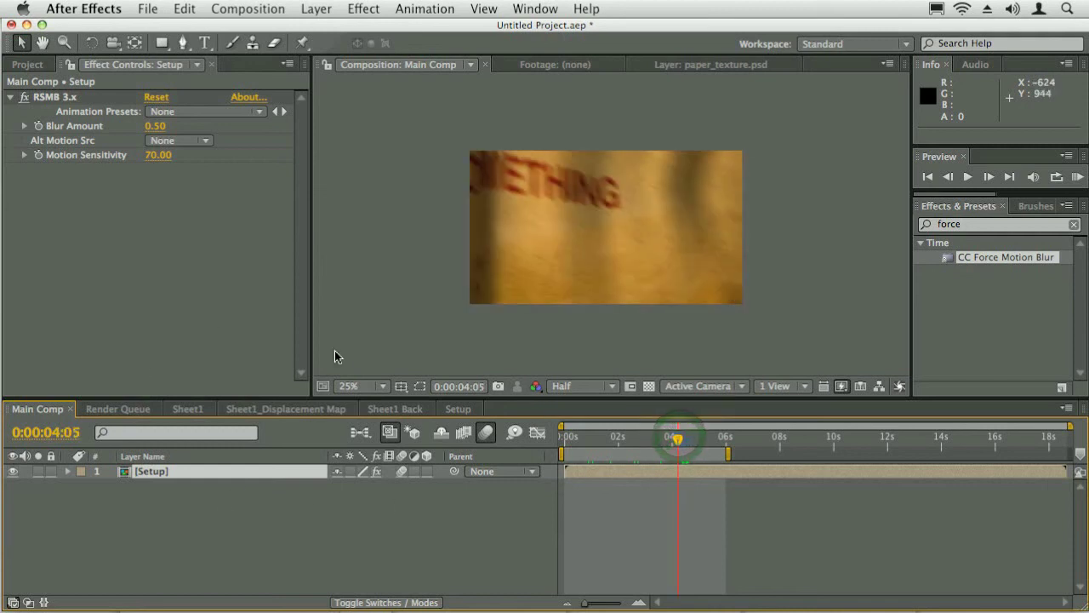
# - Switch to QuickTime Player, scrub billowing_preview_vbr5000.mp4 to about 7 seconds to examine the reference look, and return to After Effects
pyautogui.press('super+Tab')
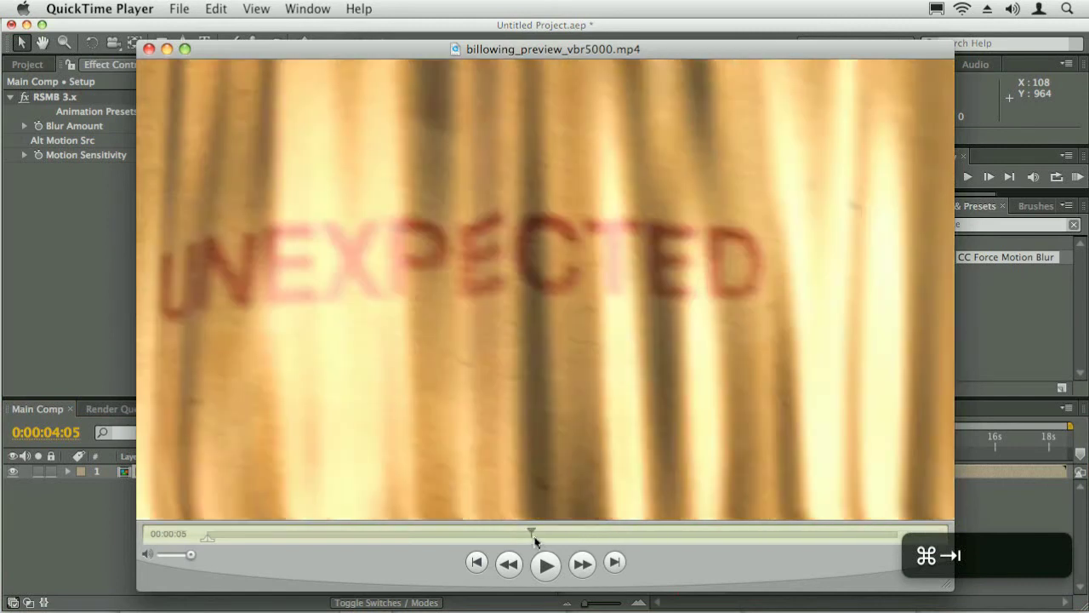
pyautogui.moveTo(532, 535); pyautogui.dragTo(624, 544)
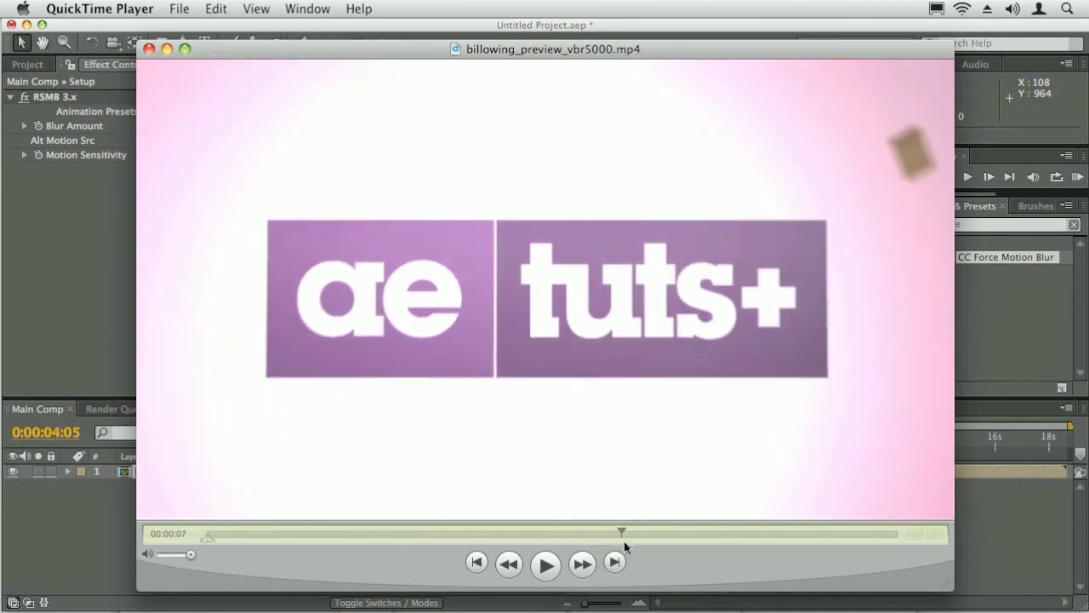
pyautogui.click(81, 247)
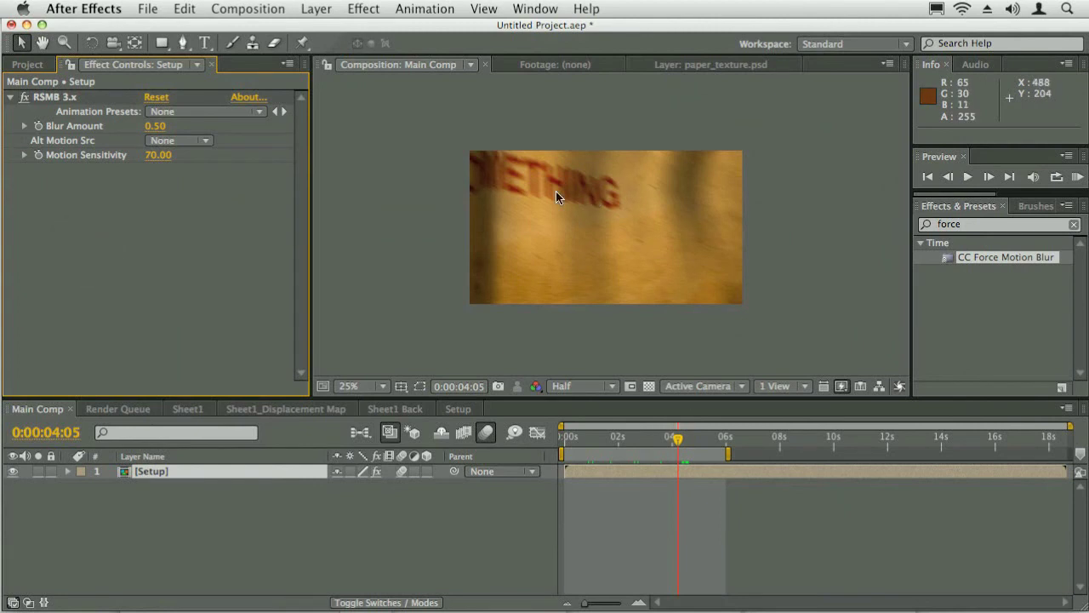
# - At 0:00:00:16, turn off RSMB 3.x on the Setup layer and apply the Frischluft Depth of Field effect to it
pyautogui.click(580, 438)
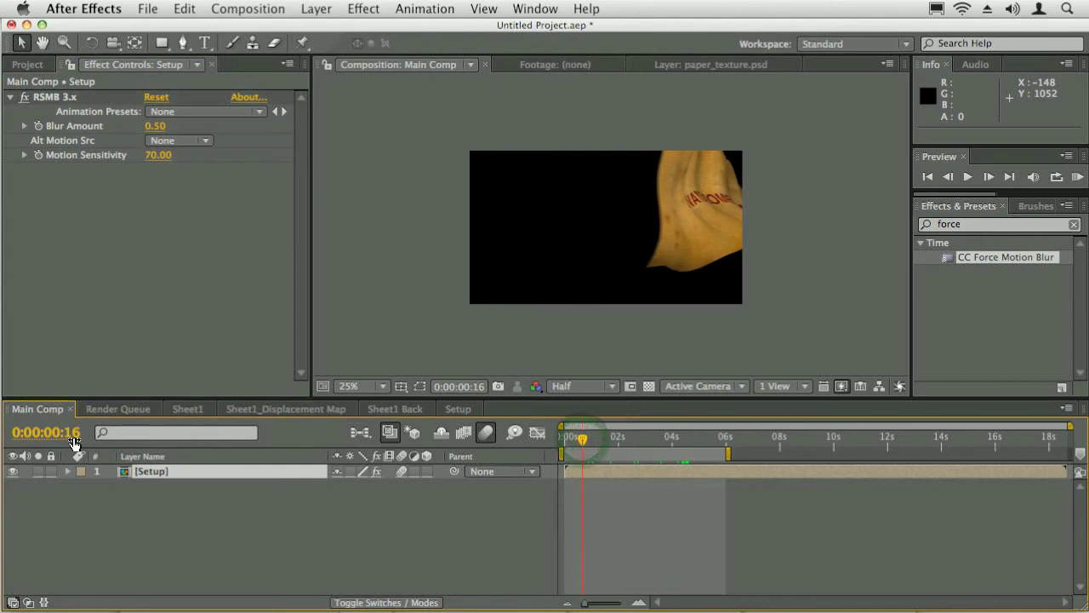
pyautogui.click(25, 98)
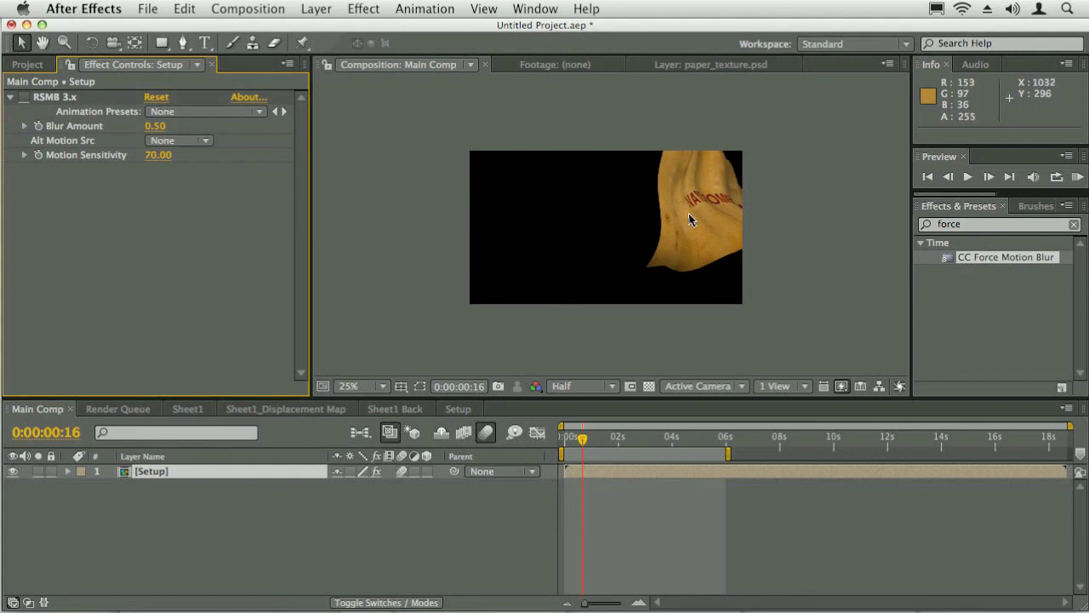
pyautogui.click(966, 226)
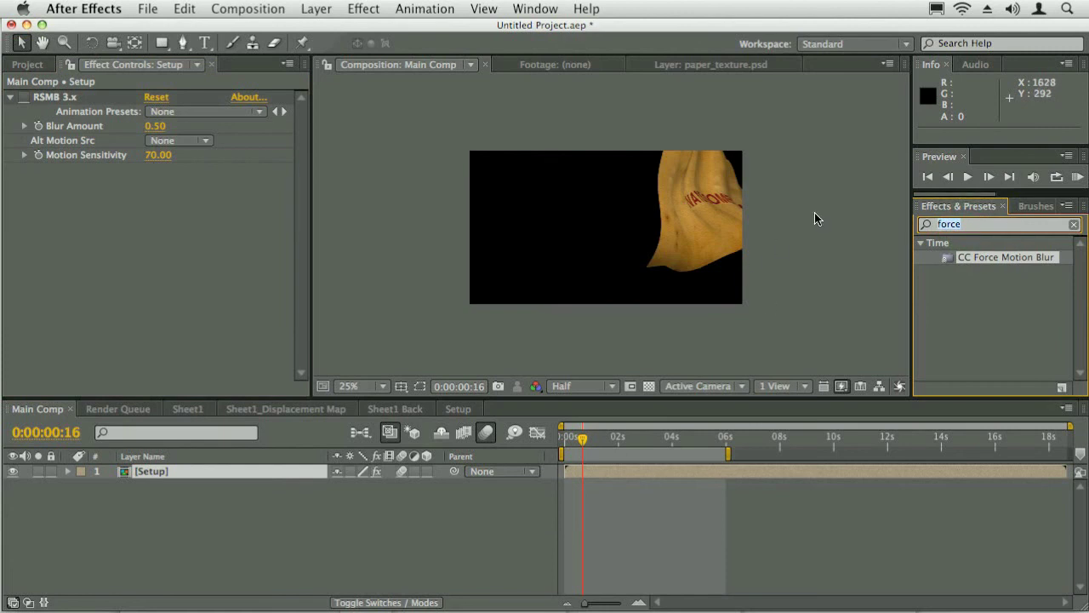
pyautogui.click(362, 9)
pyautogui.click(226, 480)
pyautogui.click(168, 472)
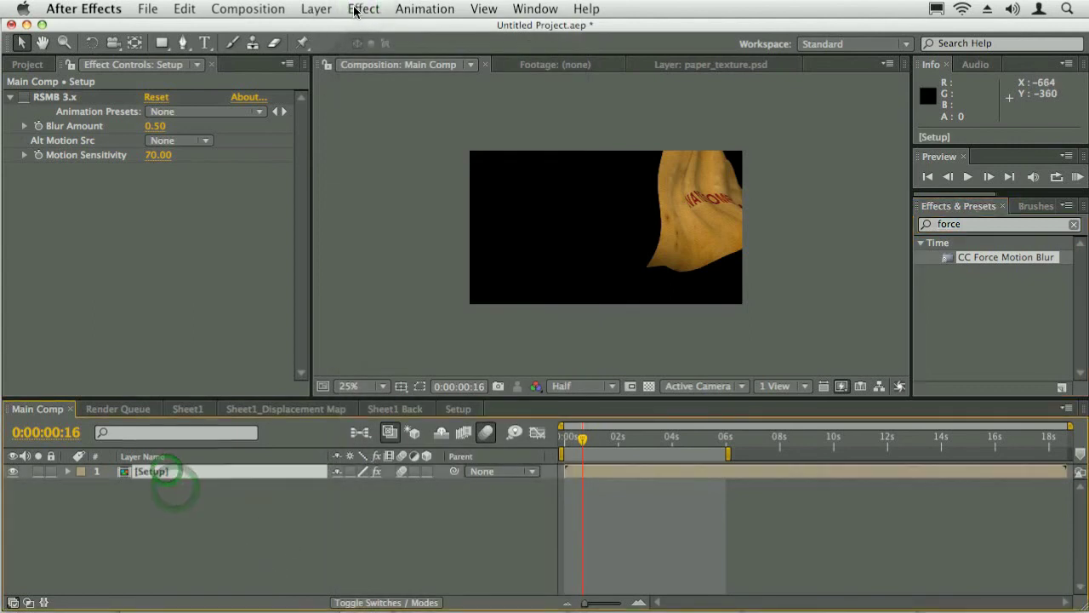
pyautogui.click(363, 9)
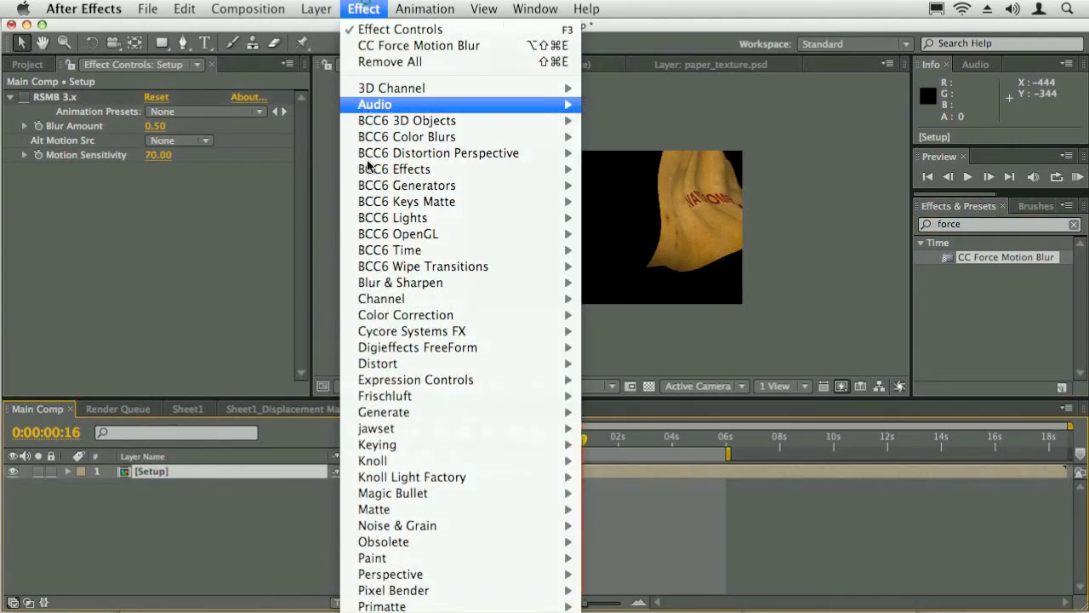
pyautogui.moveTo(418, 400)
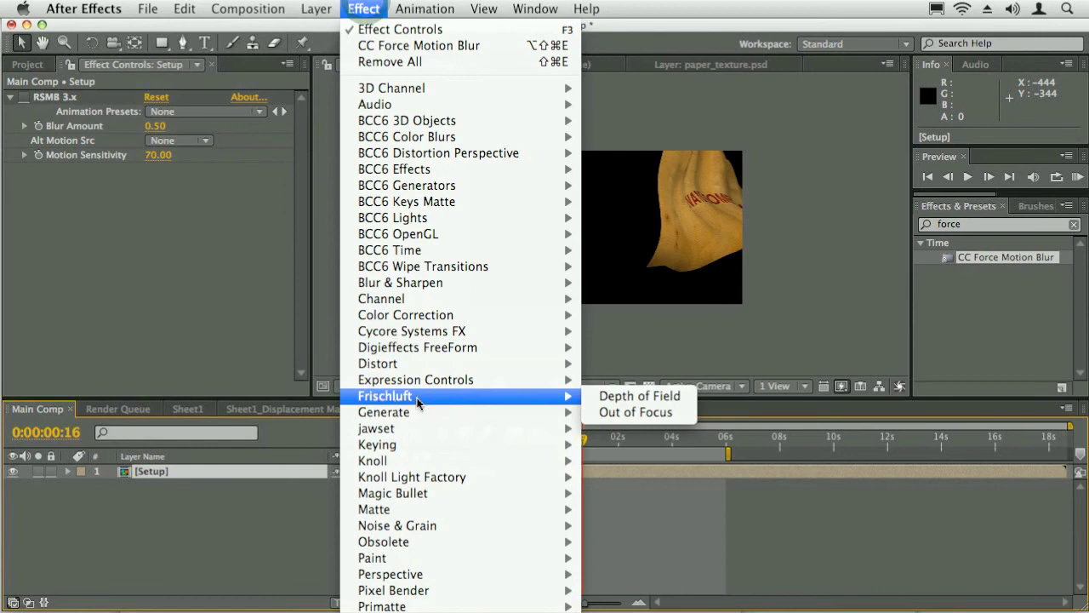
pyautogui.click(660, 396)
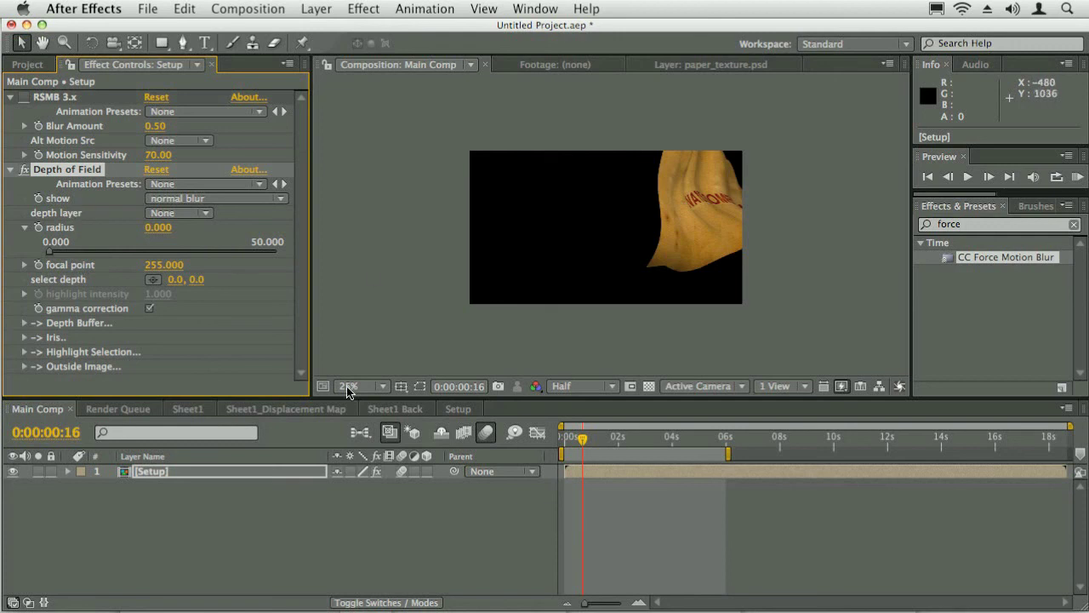
# - Add a black 1280 x 720 solid to Main Comp and apply the Ramp effect to it
pyautogui.press('super+y')
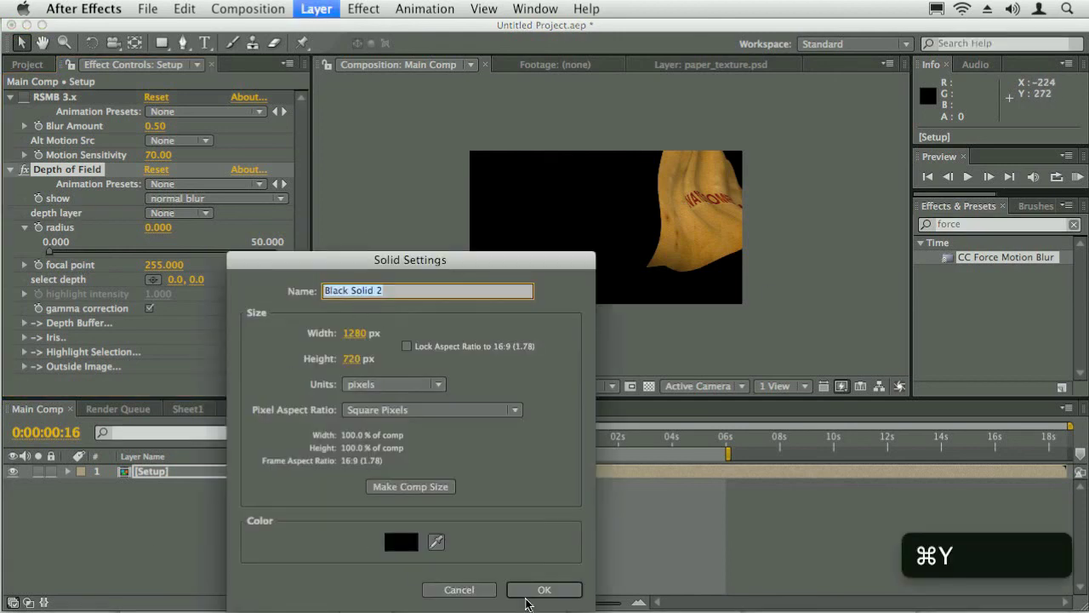
pyautogui.click(530, 590)
pyautogui.doubleClick(979, 226)
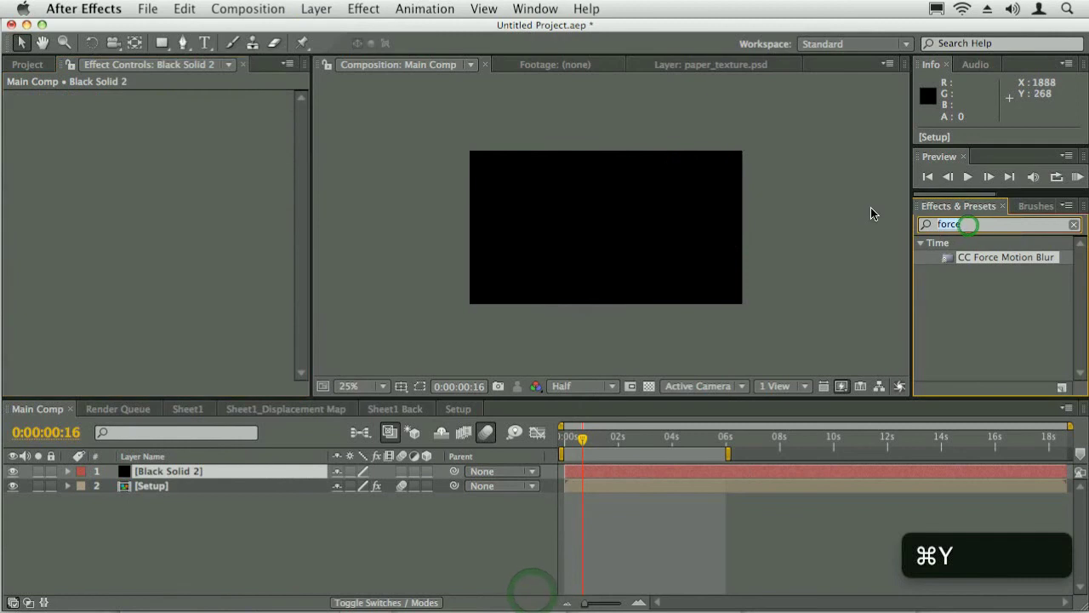
pyautogui.write('ramp')
pyautogui.doubleClick(970, 258)
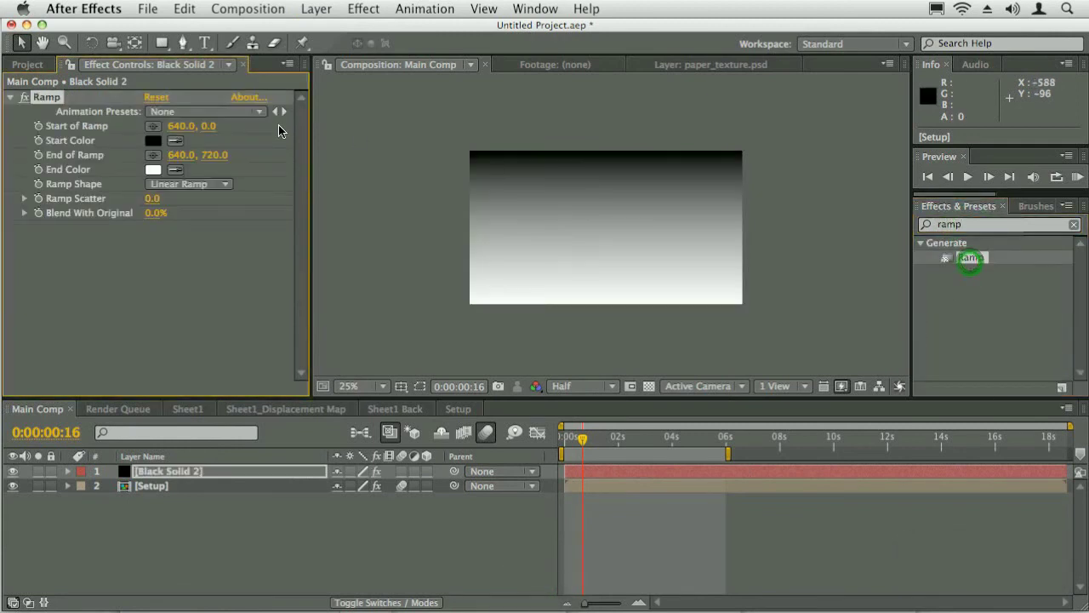
# - Place the Ramp's start point near the frame's upper-right corner, at about 1184, 140
pyautogui.click(152, 126)
pyautogui.click(622, 218)
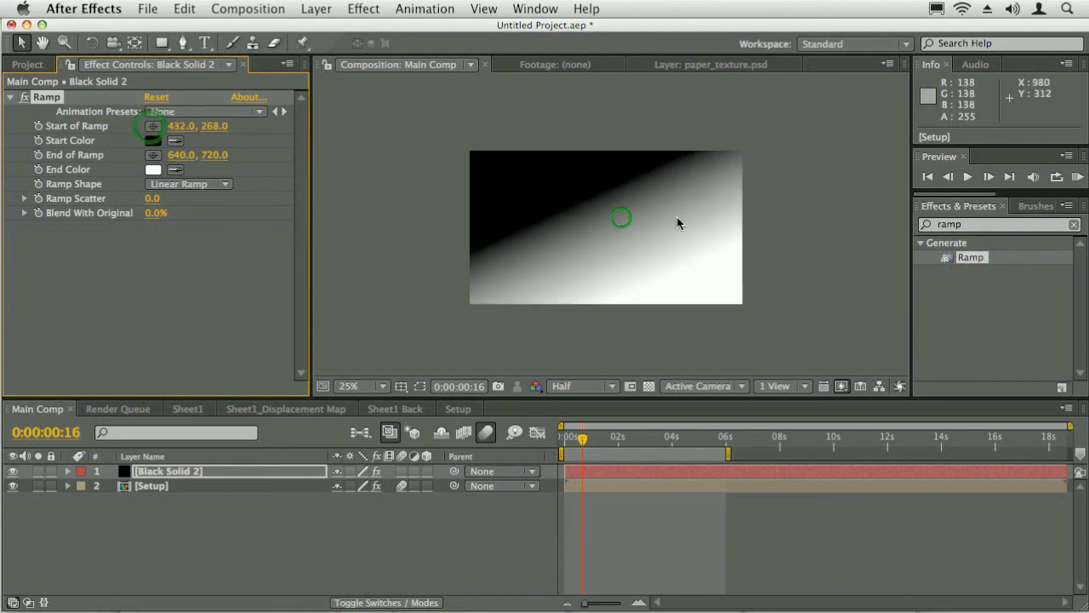
pyautogui.click(154, 127)
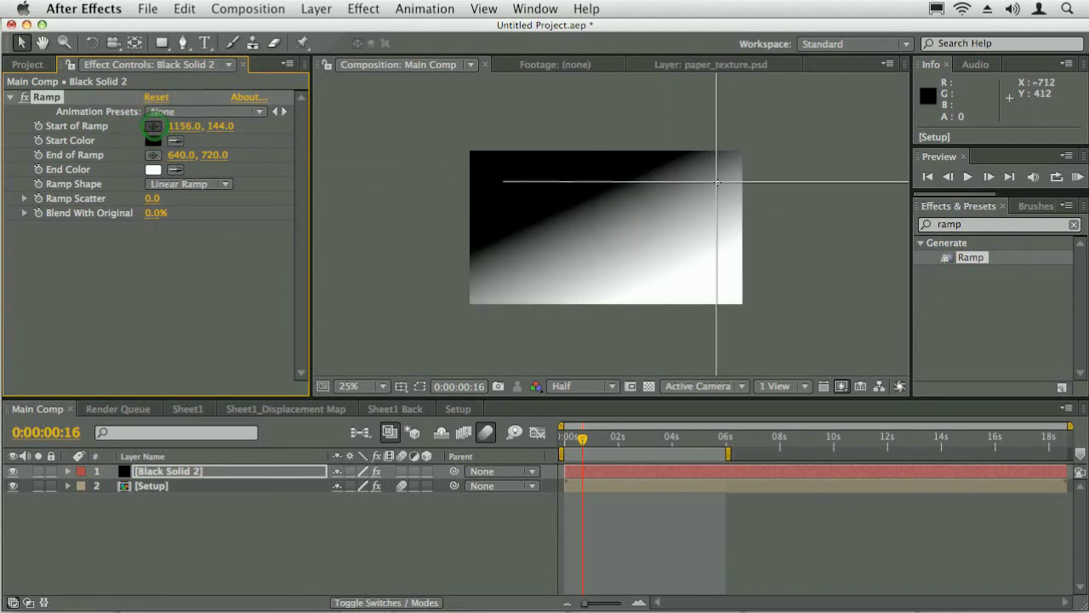
pyautogui.click(721, 181)
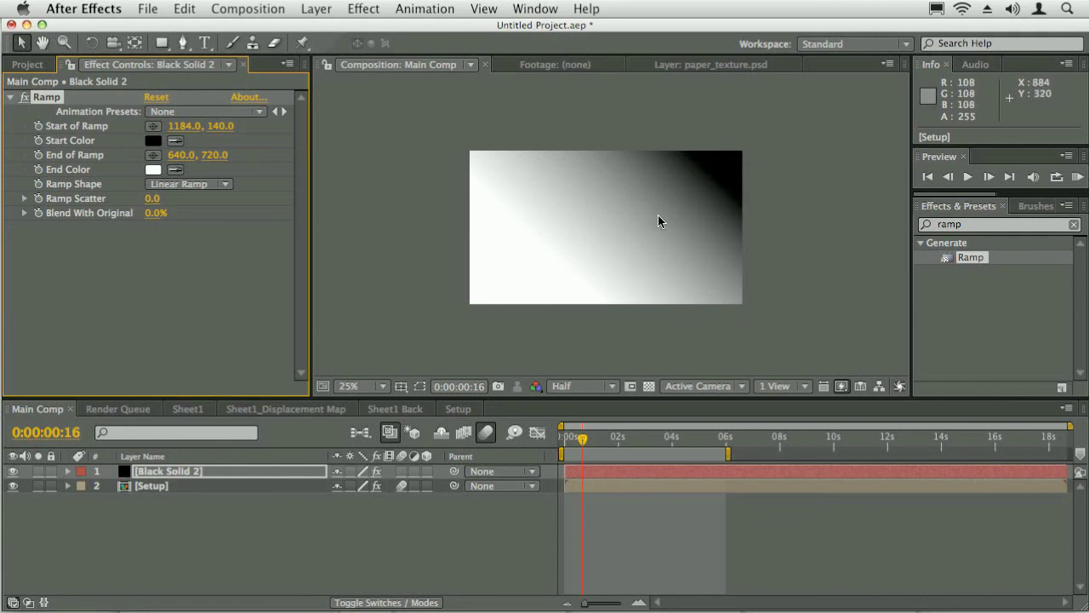
# - Check the paper beneath by briefly hiding the ramp solid, and lower the solid's opacity to 64%
pyautogui.click(12, 471)
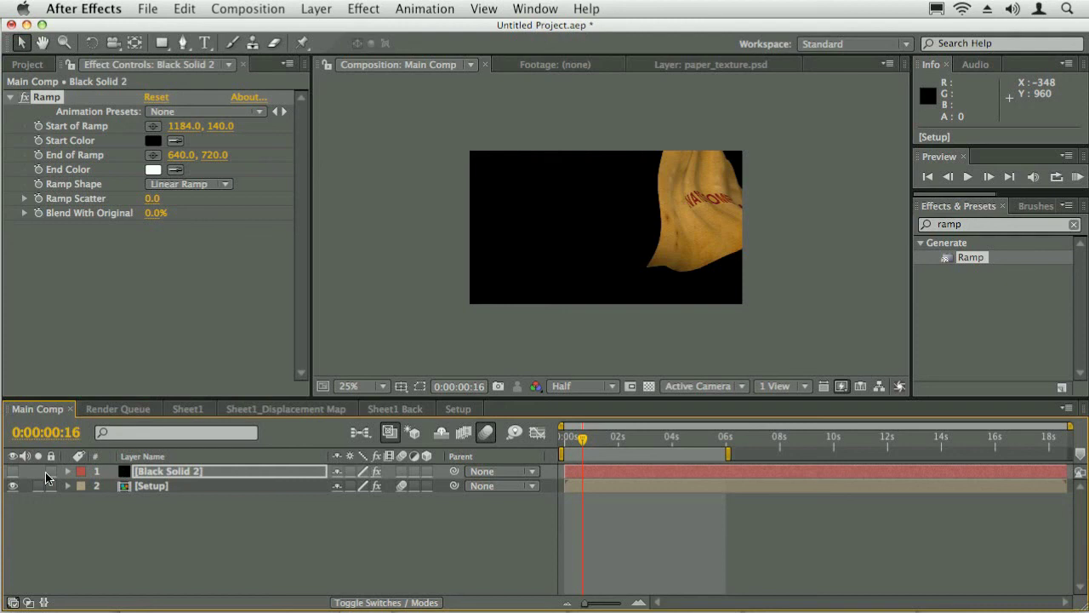
pyautogui.click(13, 471)
pyautogui.press('t')
pyautogui.moveTo(340, 486); pyautogui.dragTo(340, 486)
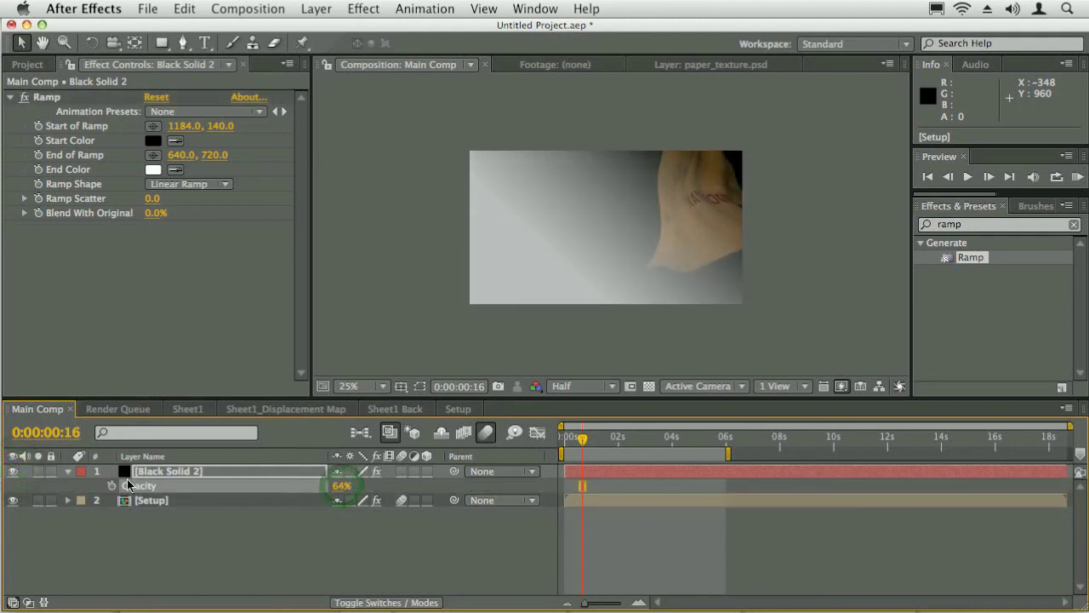
# - Show the layer controls and move the Ramp's start point to about 1240, 96 and its end point to about 952, 132
pyautogui.click(47, 97)
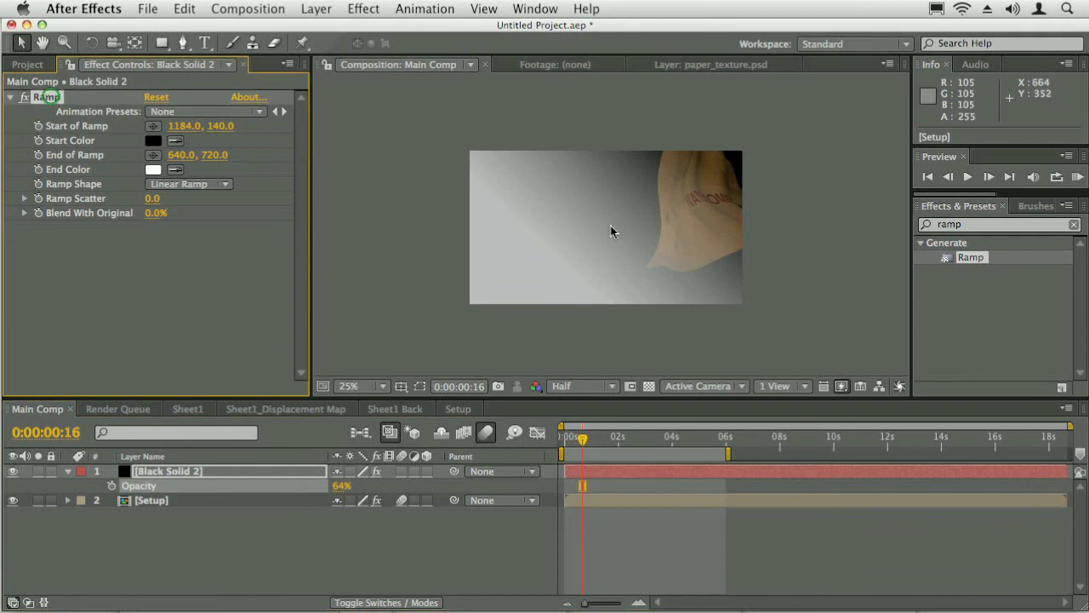
pyautogui.click(169, 470)
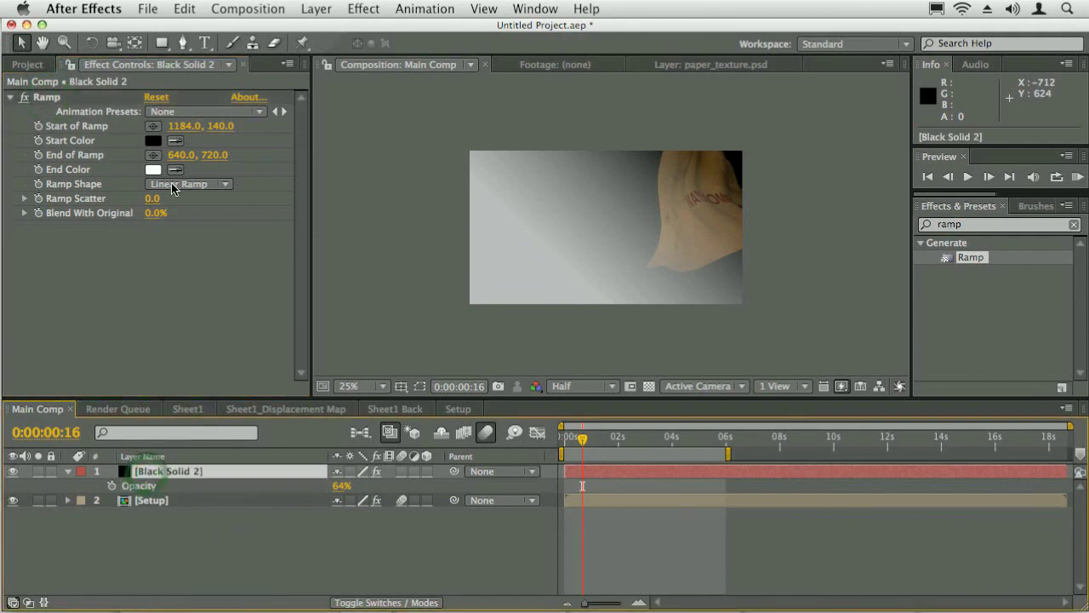
pyautogui.press('shift+super+h')
pyautogui.click(111, 258)
pyautogui.click(49, 99)
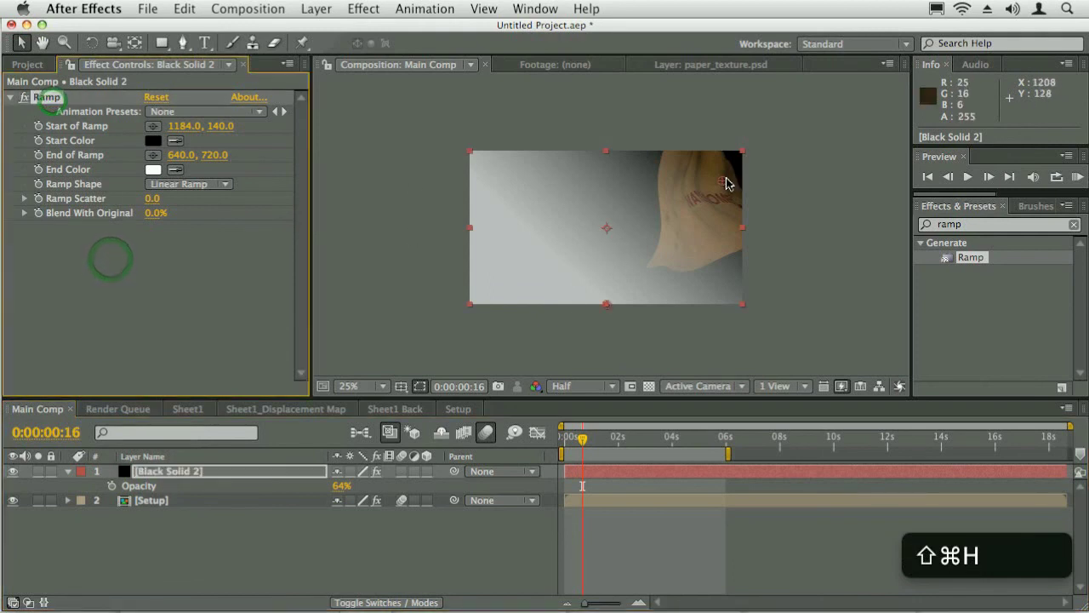
pyautogui.moveTo(723, 180); pyautogui.dragTo(734, 172)
pyautogui.moveTo(605, 303); pyautogui.dragTo(671, 178)
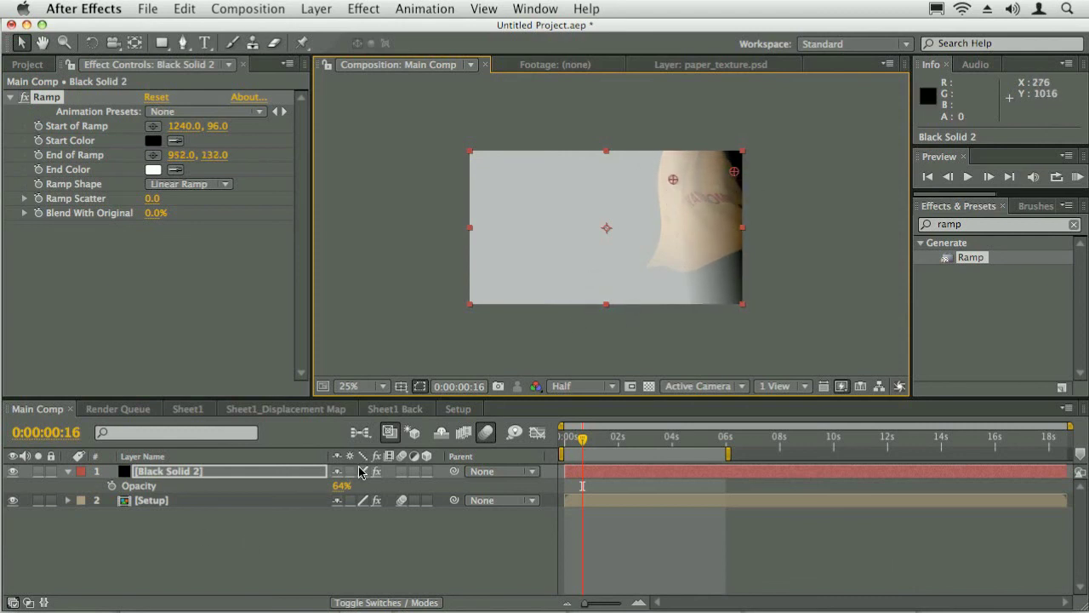
# - At 0:00:00:00, move the Ramp's end point to about 1092, 148 and start keyframing both Start of Ramp and End of Ramp
pyautogui.moveTo(574, 434); pyautogui.dragTo(566, 436)
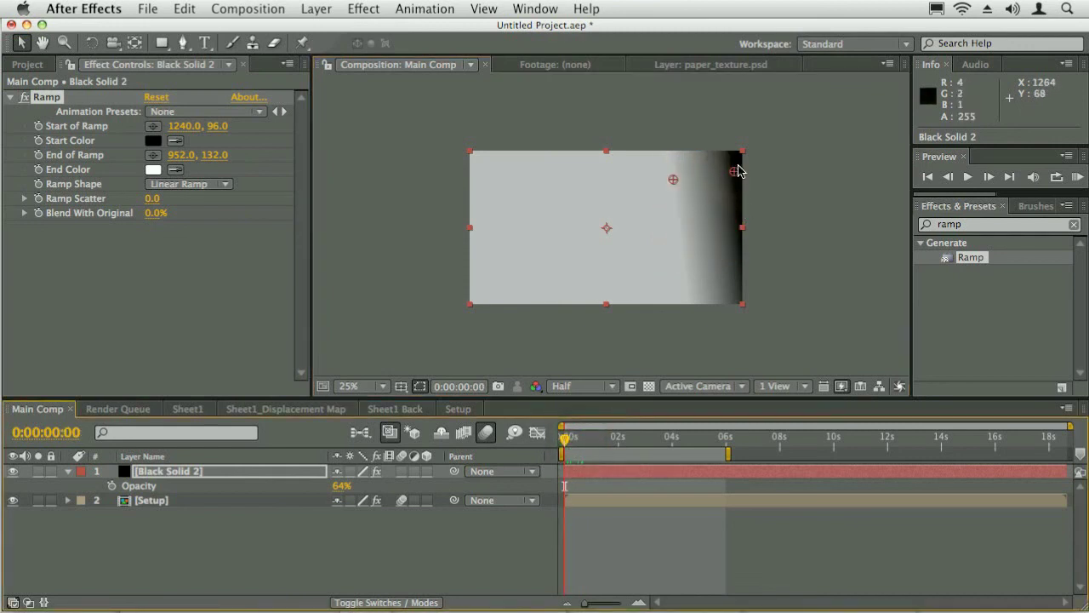
pyautogui.moveTo(676, 181); pyautogui.dragTo(703, 182)
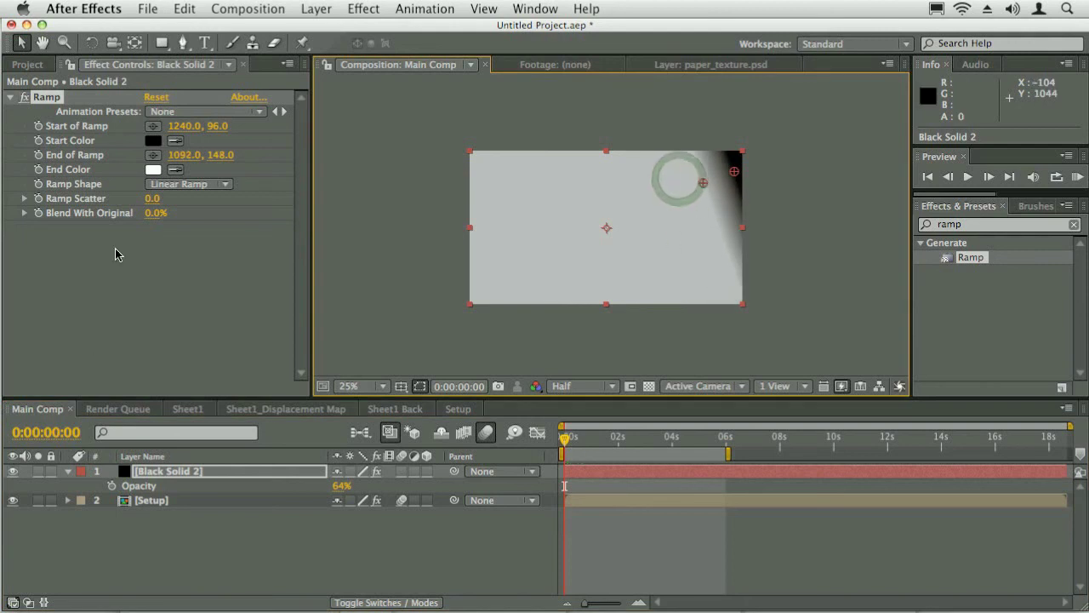
pyautogui.click(38, 126)
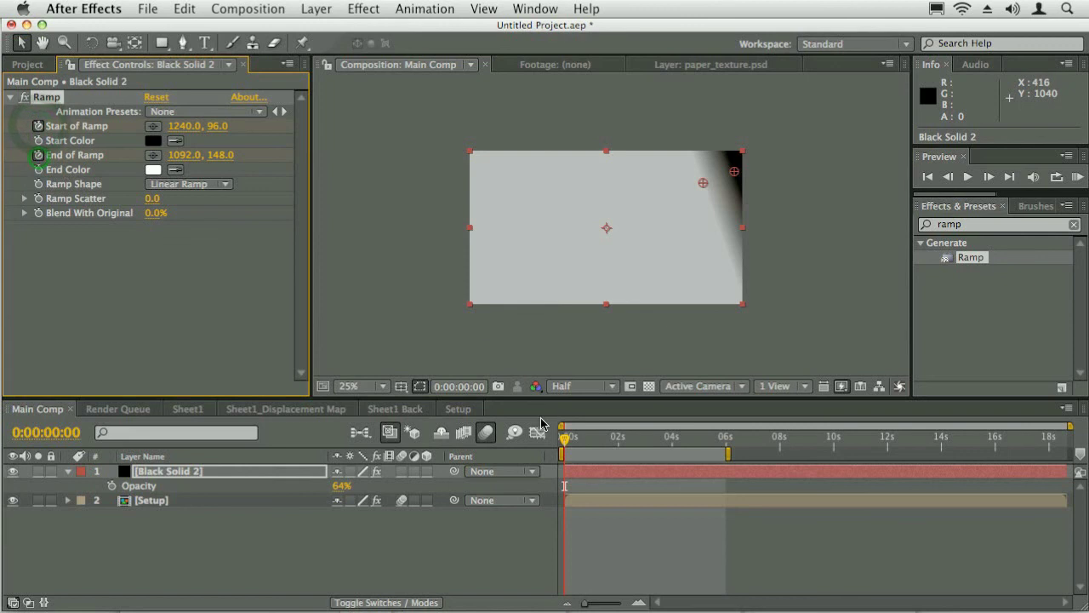
pyautogui.press('u')
# - At 0:00:01:01, keyframe End of Ramp at about 592, 184, over the paper's left edge
pyautogui.moveTo(564, 444); pyautogui.dragTo(593, 443)
pyautogui.moveTo(702, 185); pyautogui.dragTo(598, 192)
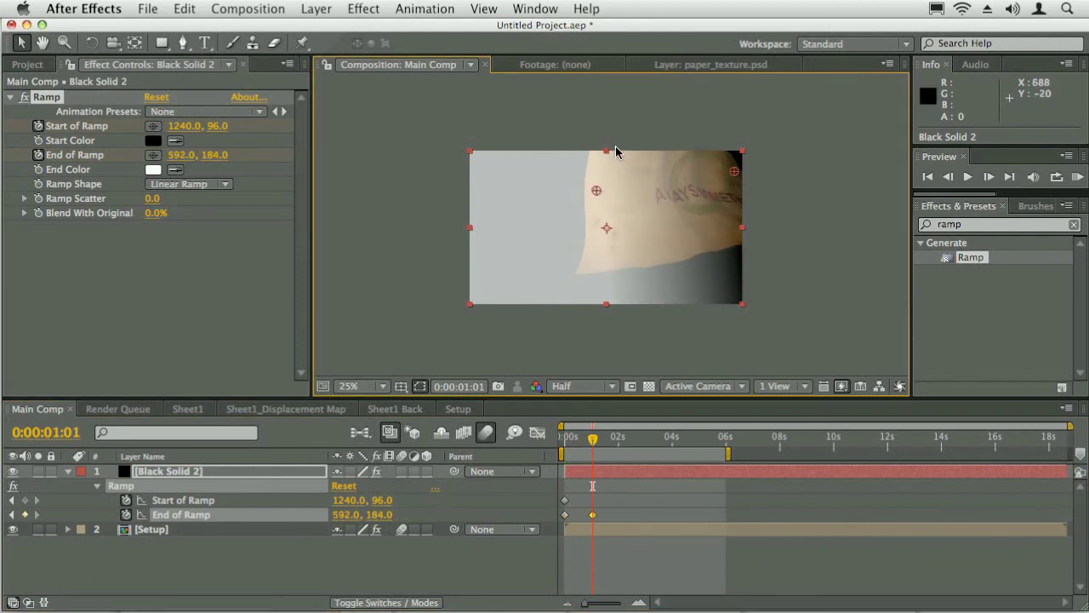
# - At 0:00:02:02, keyframe End of Ramp at about 976, 216, near the right side of the paper lettering
pyautogui.press('space')
pyautogui.click(596, 442)
pyautogui.moveTo(597, 191); pyautogui.dragTo(476, 209)
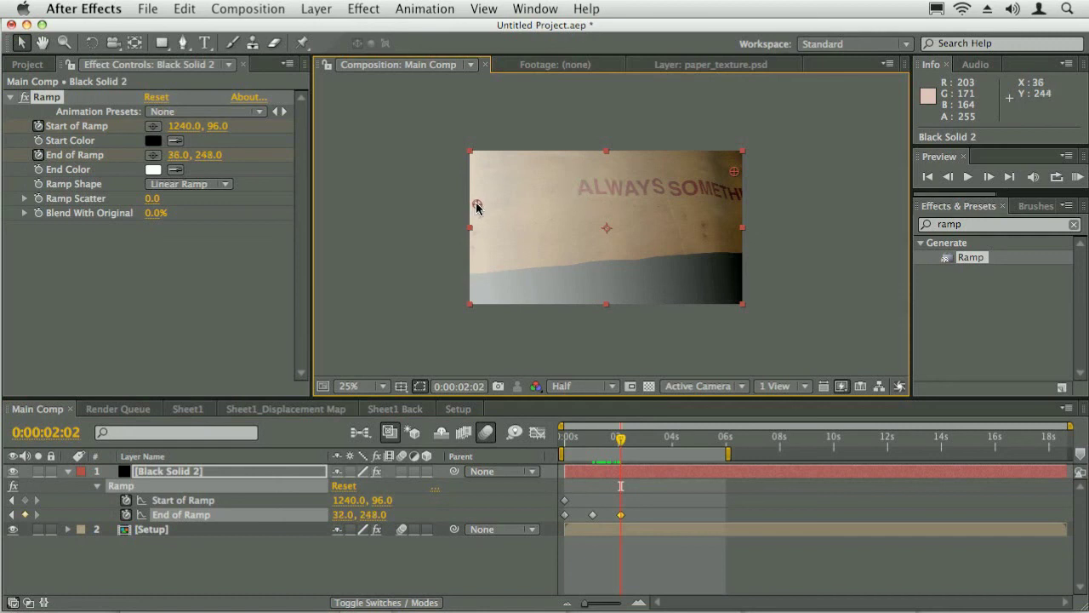
pyautogui.moveTo(476, 207); pyautogui.dragTo(481, 209)
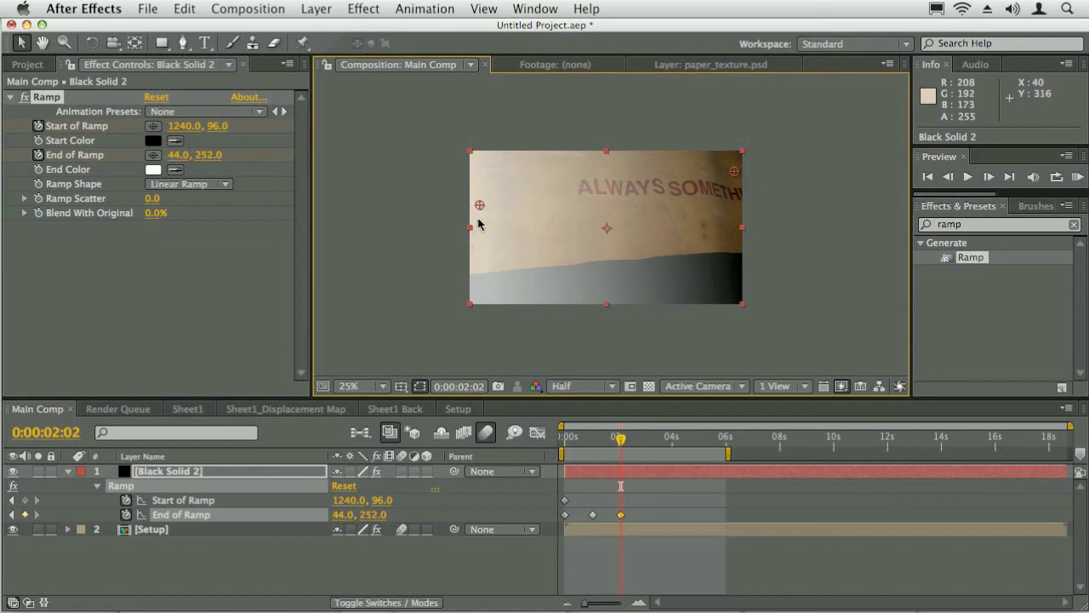
pyautogui.moveTo(479, 210); pyautogui.dragTo(672, 202)
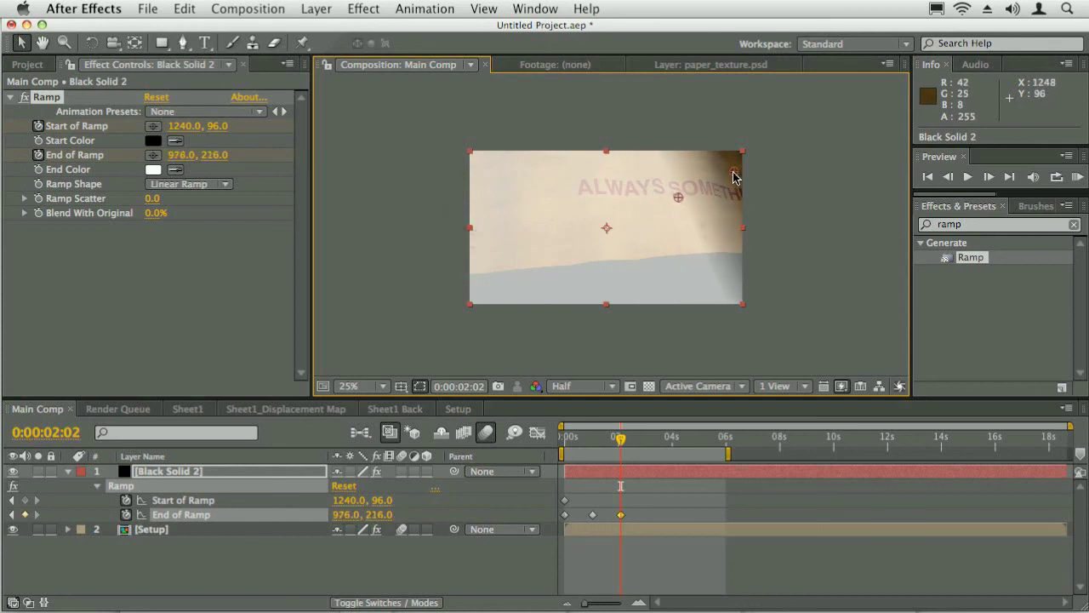
# - Review the ramp up to 0:00:02:02 and keyframe Start of Ramp there at about 1580, 76, outside the frame's right edge
pyautogui.moveTo(564, 439); pyautogui.dragTo(609, 427)
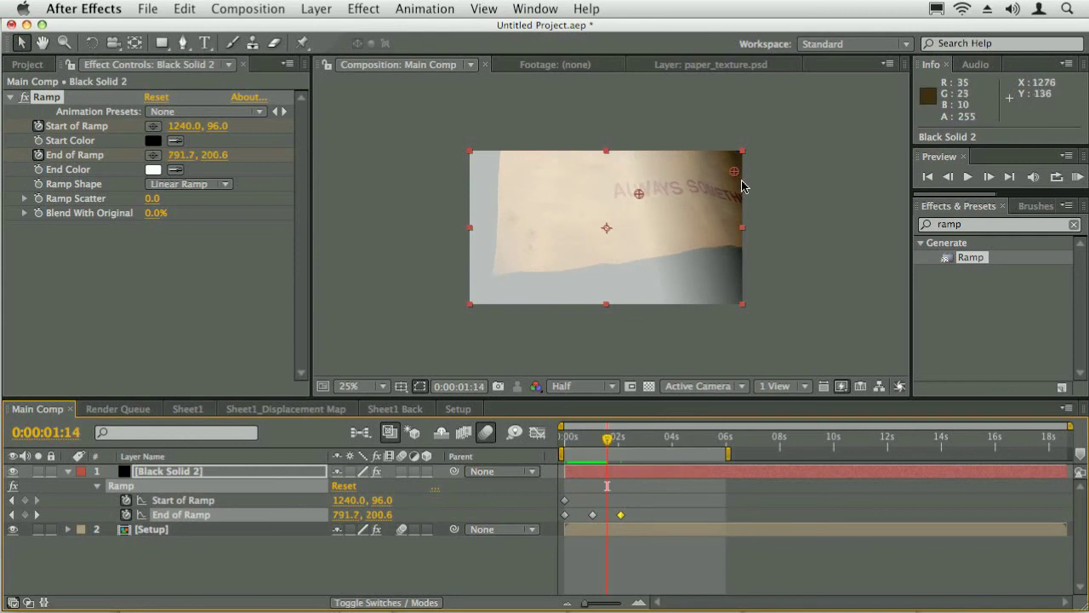
pyautogui.moveTo(607, 443); pyautogui.dragTo(619, 430)
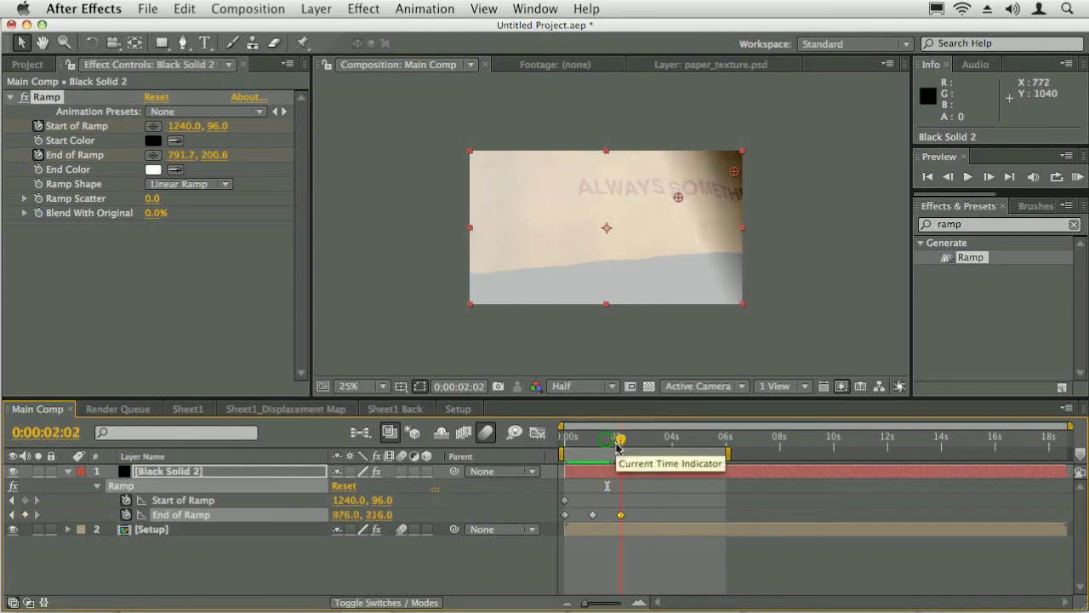
pyautogui.moveTo(734, 171); pyautogui.dragTo(807, 174)
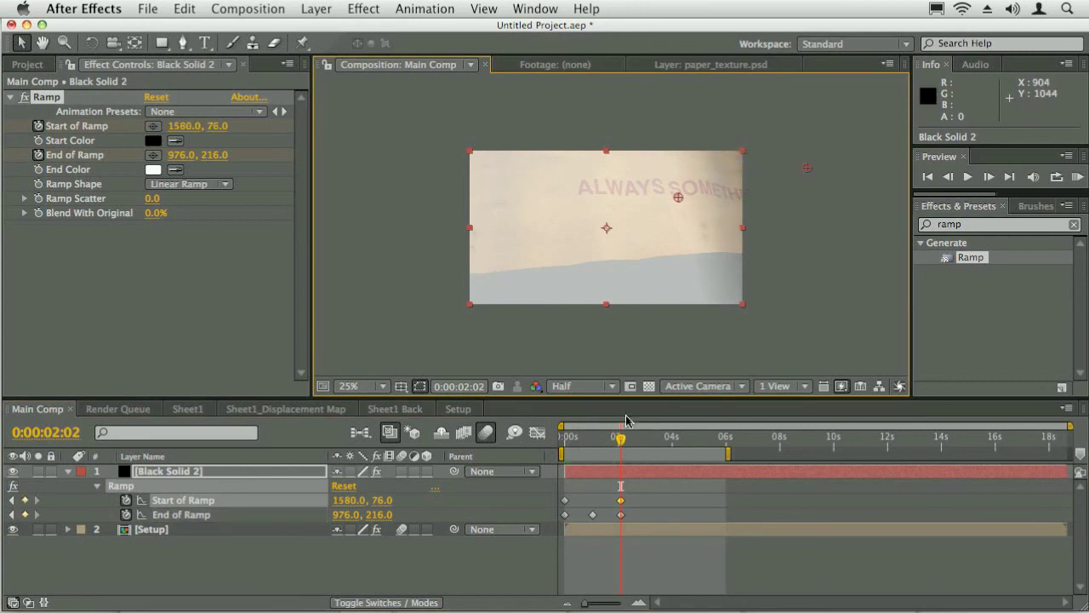
# - At 0:00:03:14, keyframe End of Ramp at about 1156, 136 and Start of Ramp at about 1508, -32
pyautogui.moveTo(622, 444); pyautogui.dragTo(665, 440)
pyautogui.moveTo(678, 198); pyautogui.dragTo(713, 180)
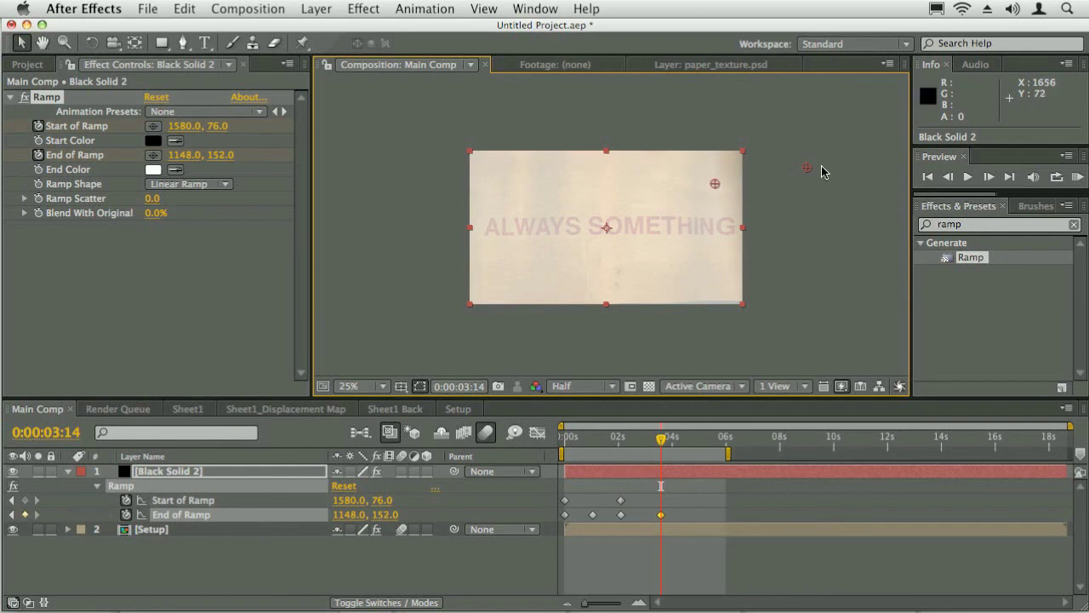
pyautogui.moveTo(806, 168); pyautogui.dragTo(792, 152)
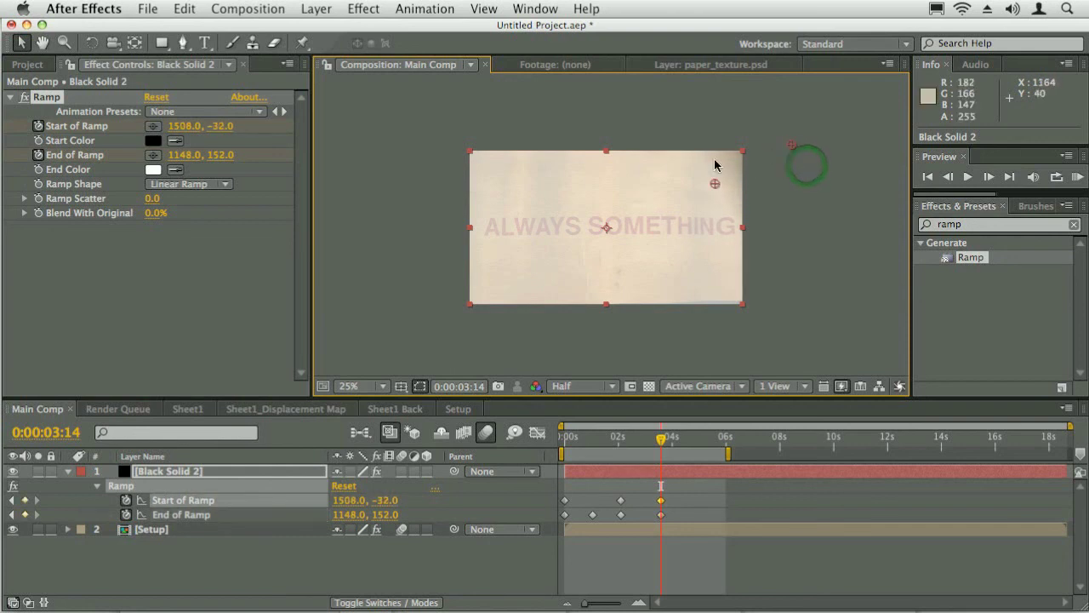
pyautogui.moveTo(714, 186); pyautogui.dragTo(716, 182)
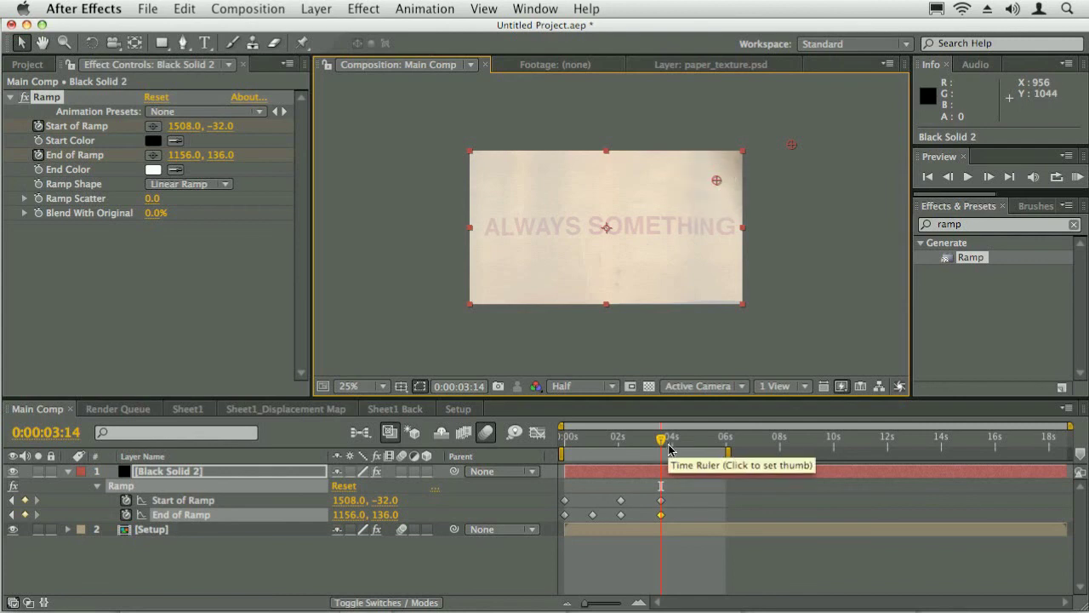
# - Nudge the 0:00:03:14 keyframes forward in time; at 0:00:04:06, keyframe End of Ramp at about 916, 280 and Start of Ramp at about 28, 24
pyautogui.moveTo(664, 445); pyautogui.dragTo(671, 448)
pyautogui.moveTo(655, 509); pyautogui.dragTo(669, 511)
pyautogui.moveTo(668, 438); pyautogui.dragTo(679, 441)
pyautogui.moveTo(714, 179); pyautogui.dragTo(665, 211)
pyautogui.moveTo(792, 144); pyautogui.dragTo(478, 163)
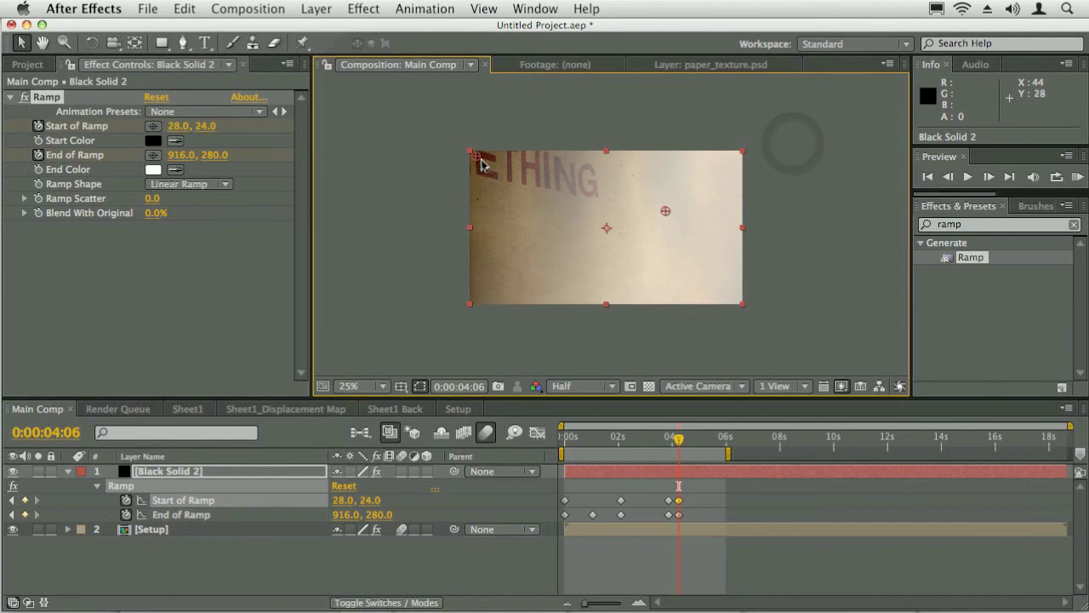
# - Move the pair of Start and End of Ramp keyframes just before 0:00:04:06 to 0:00:04:00
pyautogui.moveTo(677, 440)
pyautogui.mouseDown()
pyautogui.moveTo(666, 440)
pyautogui.moveTo(678, 438)
pyautogui.moveTo(670, 450)
pyautogui.mouseUp()
pyautogui.moveTo(665, 500); pyautogui.dragTo(678, 440)
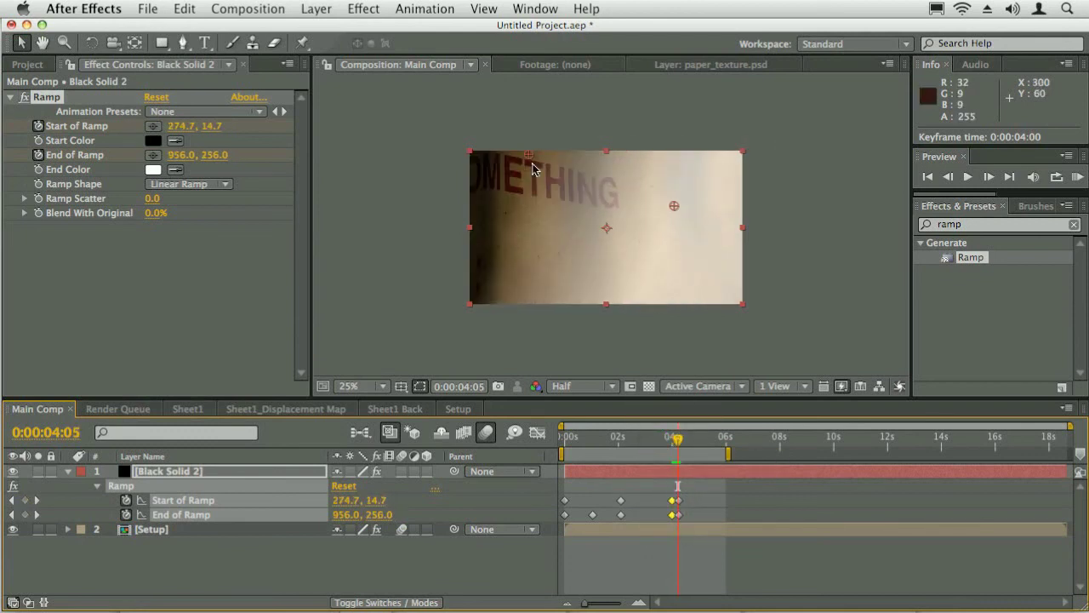
# - At about 0:00:04:11, keyframe End of Ramp at about 1736, 764, beyond the frame's lower-right corner, and check the following frames
pyautogui.moveTo(678, 441); pyautogui.dragTo(686, 442)
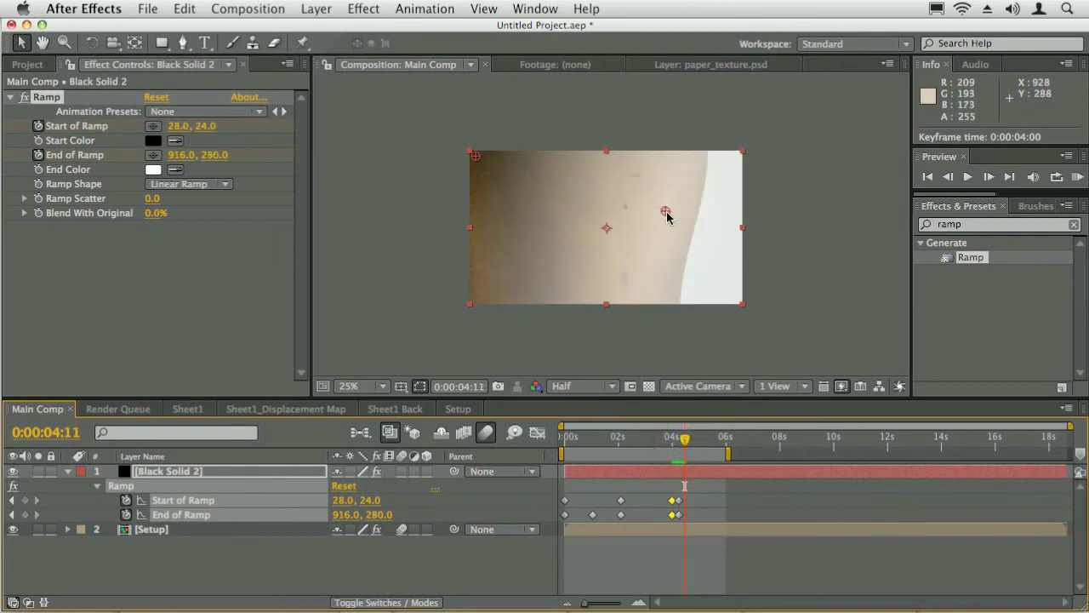
pyautogui.moveTo(668, 214); pyautogui.dragTo(839, 313)
pyautogui.click(686, 440)
pyautogui.moveTo(686, 440); pyautogui.dragTo(687, 440)
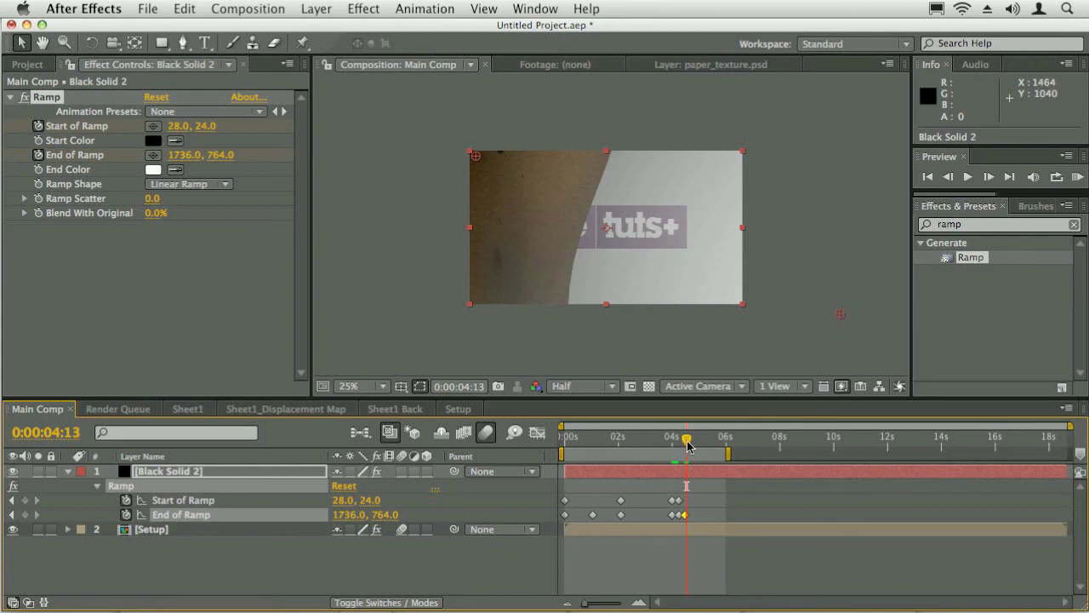
# - Try End of Ramp at about 1772, 780 at 0:00:04:13, and undo that change
pyautogui.moveTo(687, 446); pyautogui.dragTo(686, 443)
pyautogui.moveTo(844, 315)
pyautogui.mouseDown()
pyautogui.moveTo(747, 328)
pyautogui.moveTo(845, 322)
pyautogui.mouseUp()
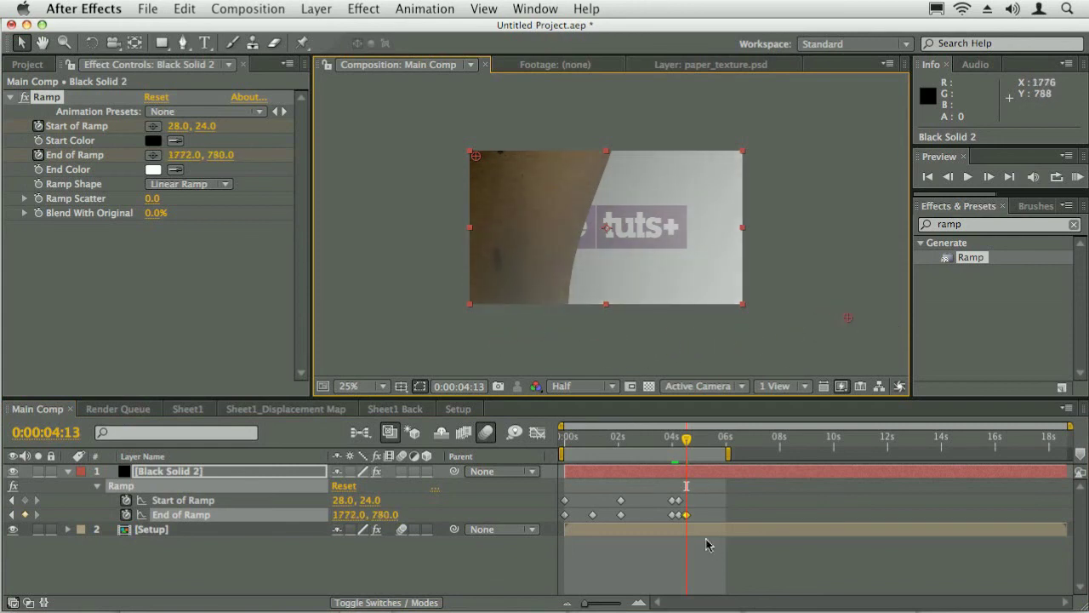
pyautogui.press('super+z')
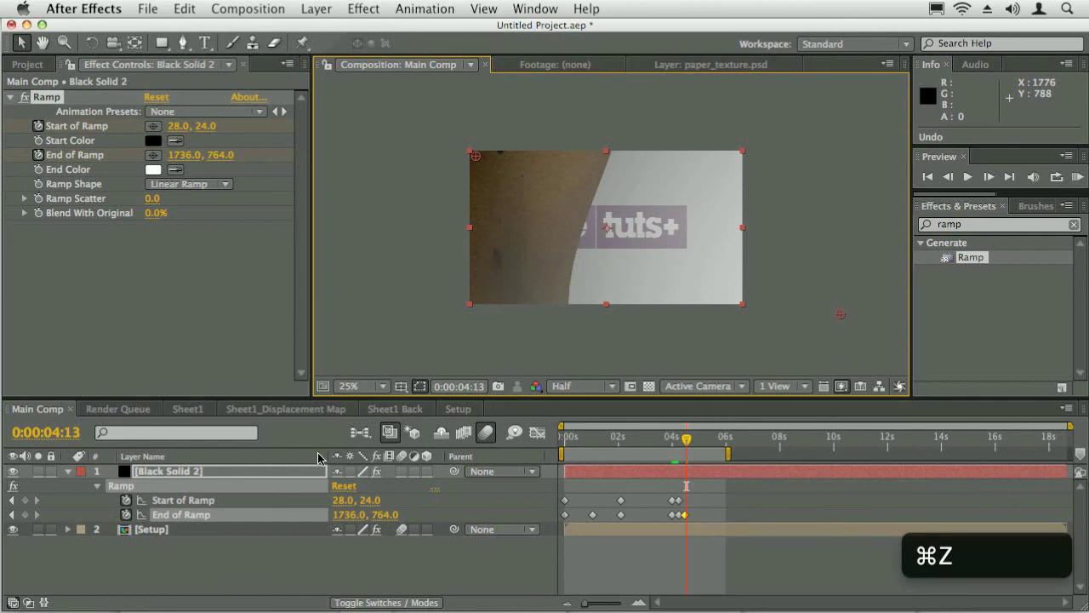
# - Scrub back to 0:00:03:01 and set the ramp solid's opacity to 100%
pyautogui.moveTo(674, 441); pyautogui.dragTo(647, 440)
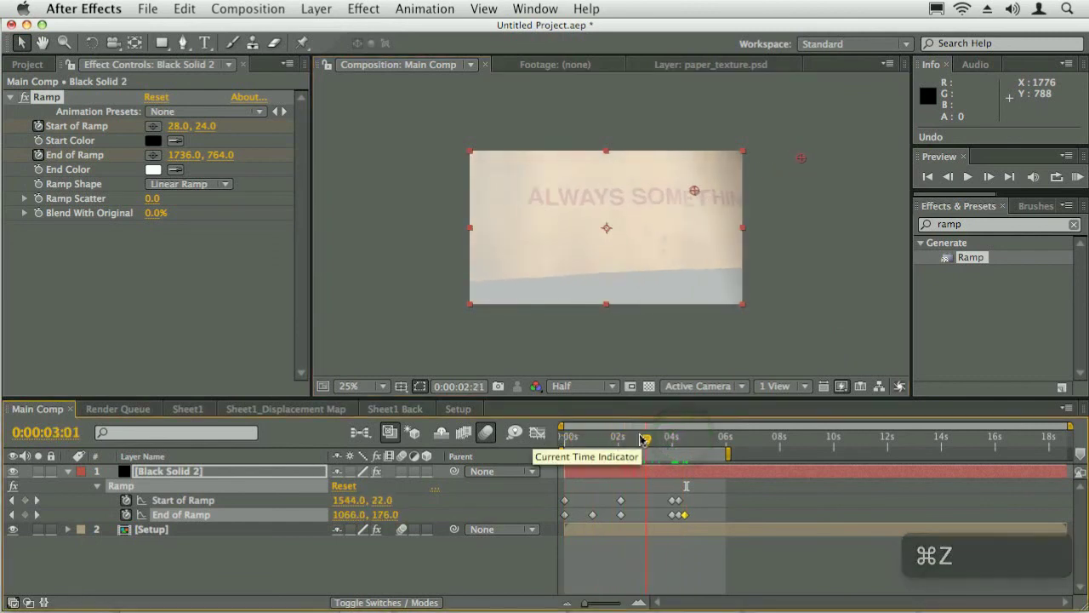
pyautogui.click(211, 480)
pyautogui.press('t')
pyautogui.moveTo(341, 485); pyautogui.dragTo(429, 492)
pyautogui.click(173, 556)
# - Pre-compose the ramp solid as Depth Pass, moving all attributes into the new composition
pyautogui.click(170, 471)
pyautogui.press('super+shift+c')
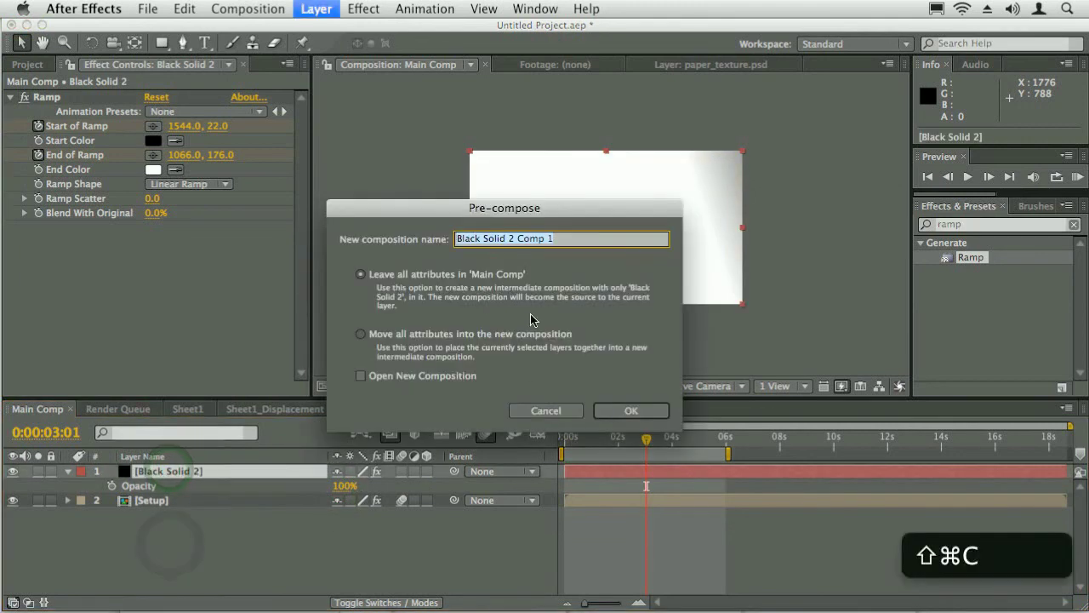
pyautogui.write('D')
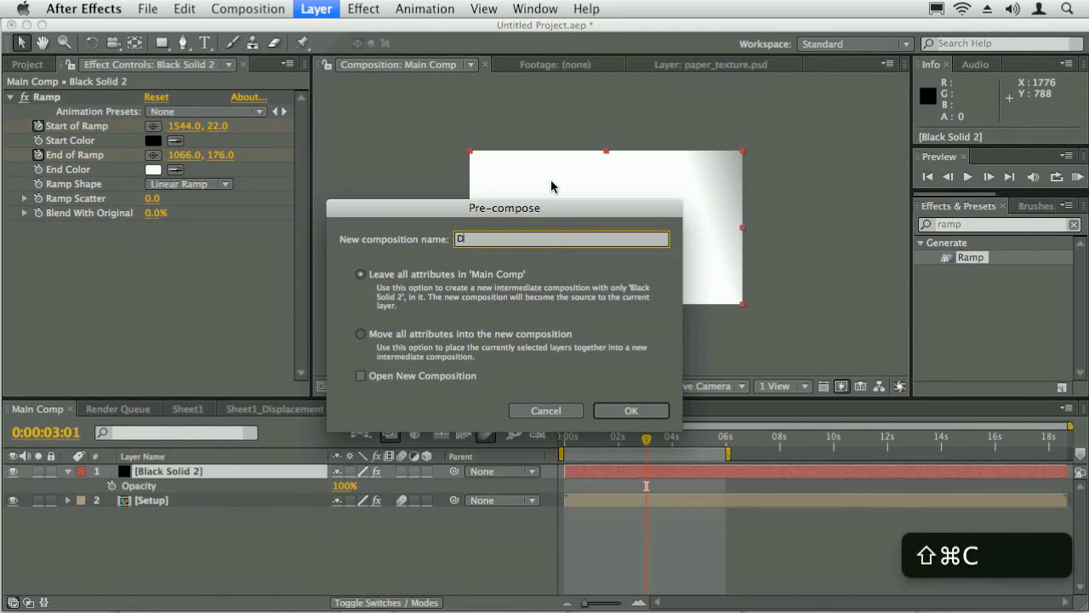
pyautogui.write('epth Pass')
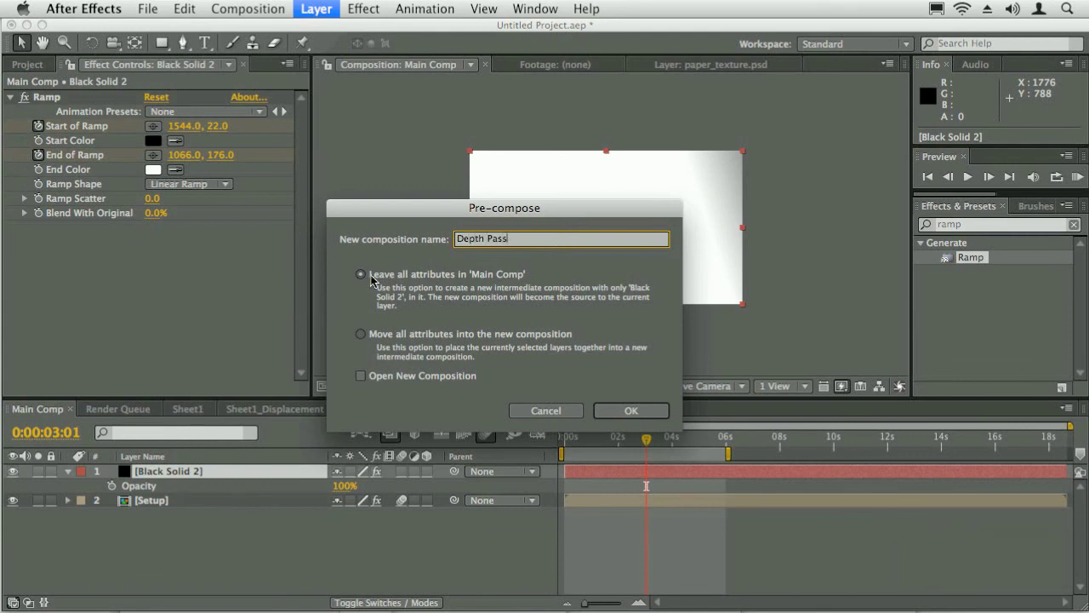
pyautogui.click(361, 334)
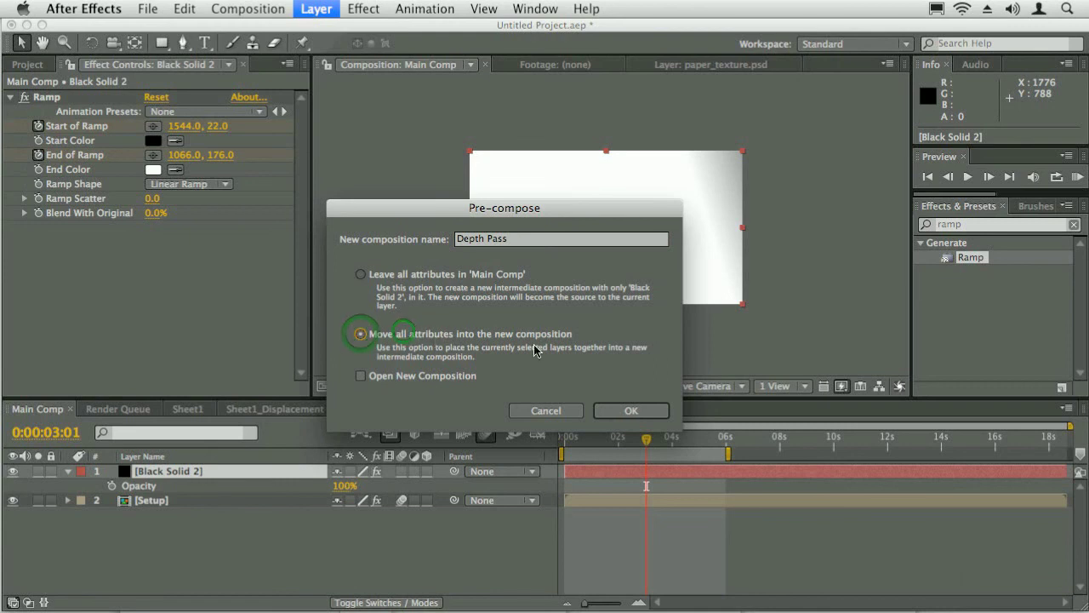
pyautogui.click(638, 410)
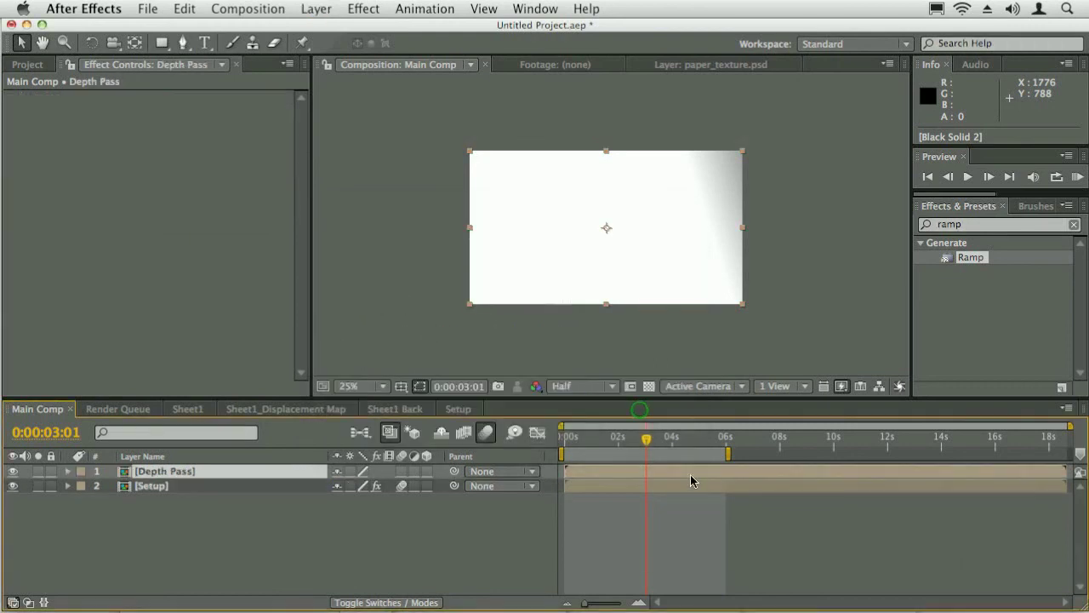
# - Hide the Depth Pass layer and set it as the depth layer of Setup's Depth of Field effect
pyautogui.click(13, 472)
pyautogui.click(145, 488)
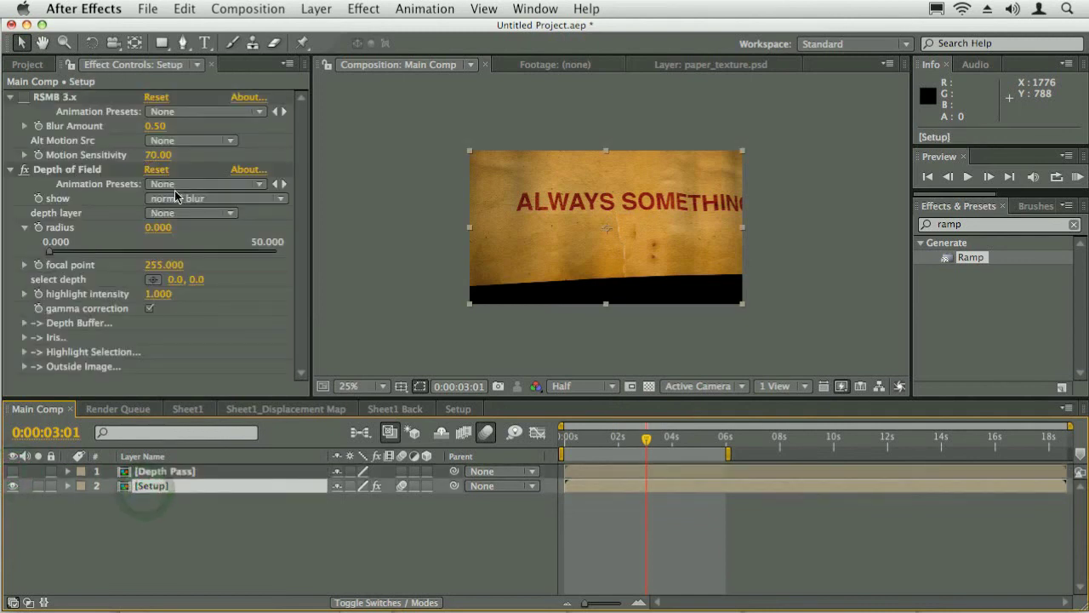
pyautogui.click(197, 212)
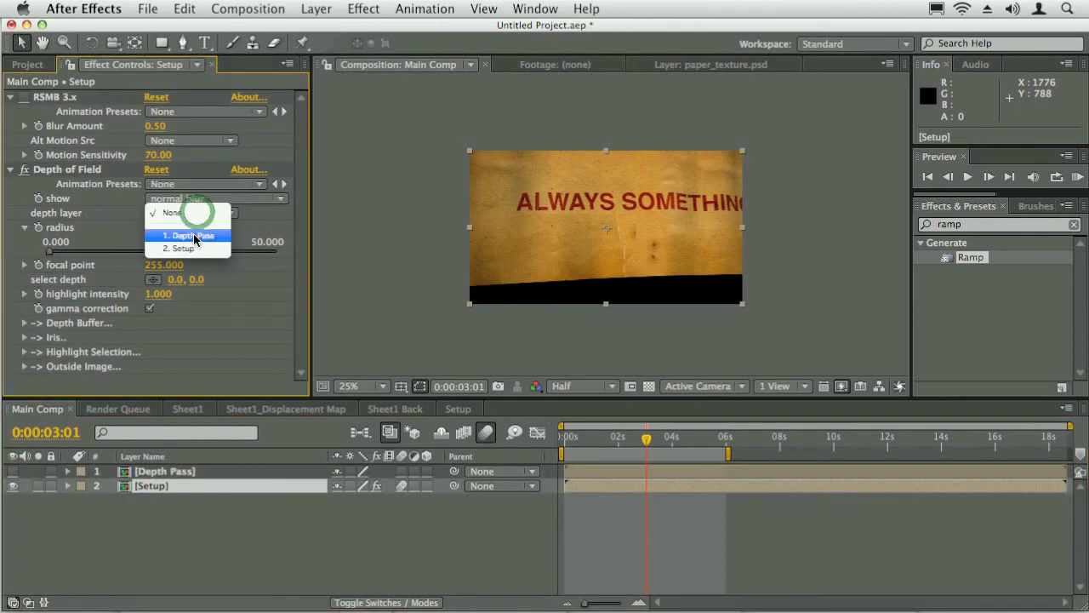
pyautogui.click(195, 214)
# - At 0:00:00:20, raise the Depth of Field radius to about 23.97 to test the blur
pyautogui.moveTo(590, 437); pyautogui.dragTo(585, 436)
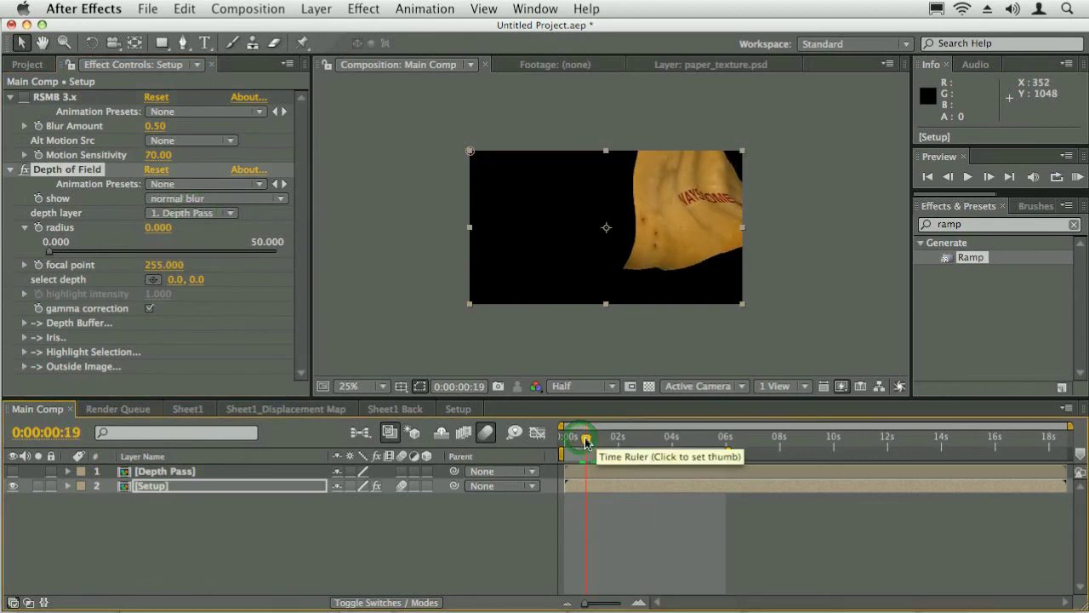
pyautogui.click(151, 228)
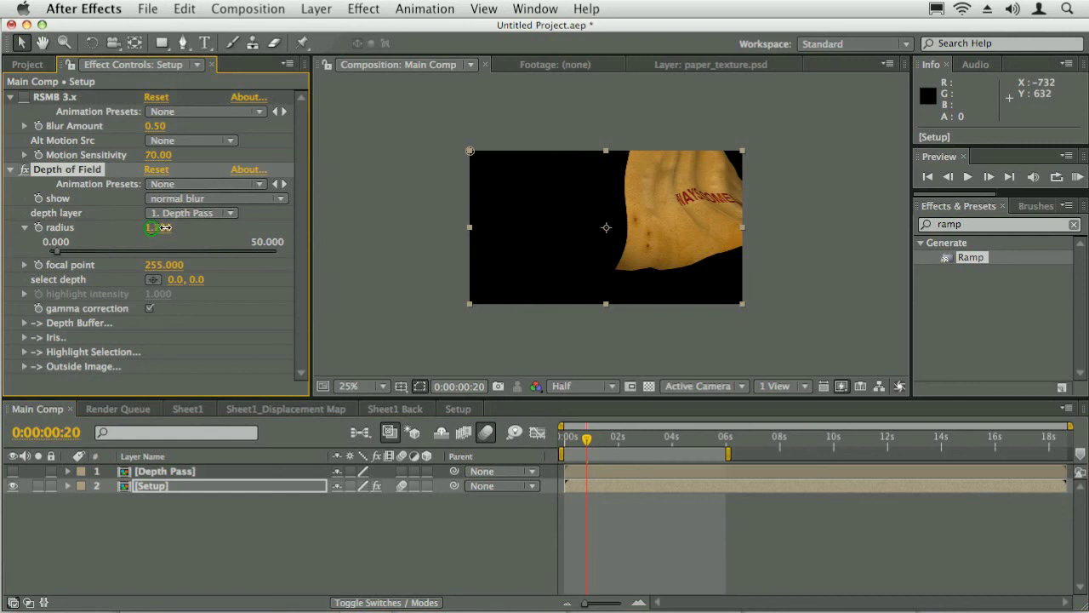
pyautogui.moveTo(183, 227); pyautogui.dragTo(280, 231)
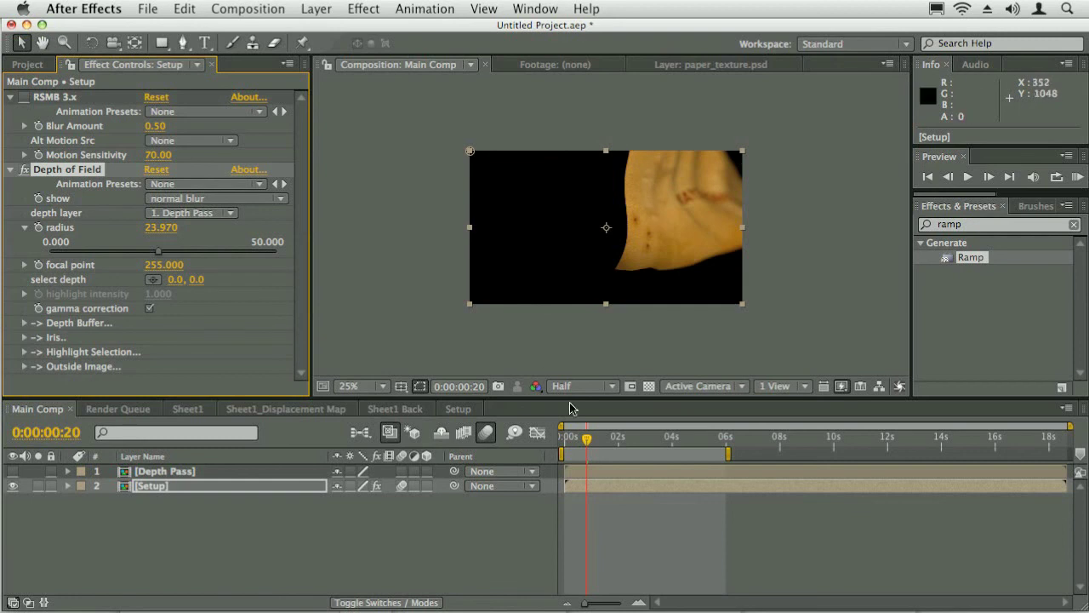
# - Review the blur up to the logo reveal at 0:00:04:14, set the Depth of Field radius to 0 there and start keyframing it
pyautogui.moveTo(586, 438); pyautogui.dragTo(622, 442)
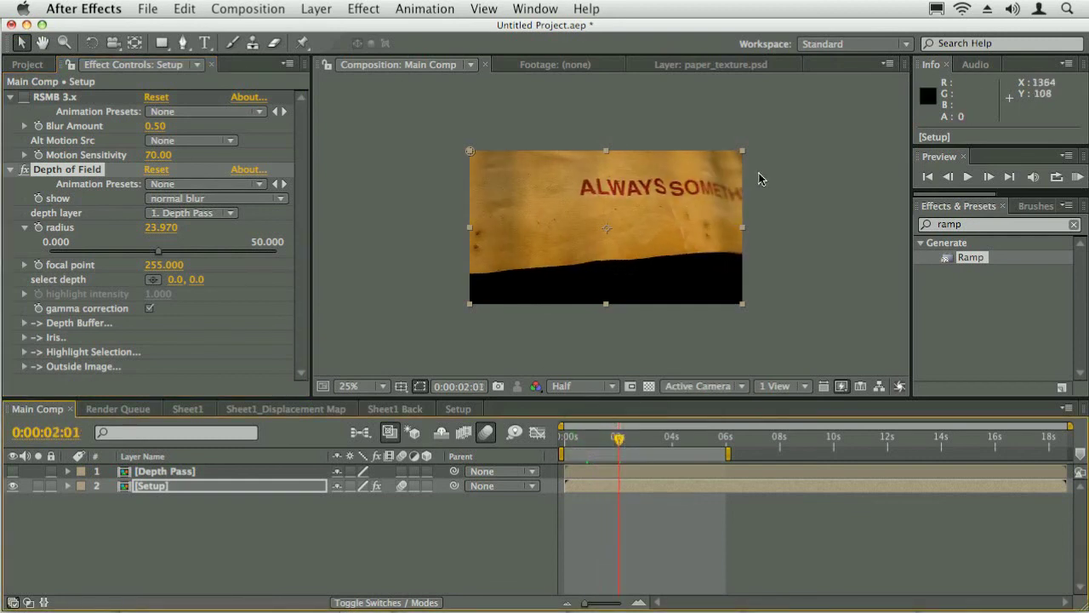
pyautogui.moveTo(619, 442); pyautogui.dragTo(679, 441)
pyautogui.click(679, 442)
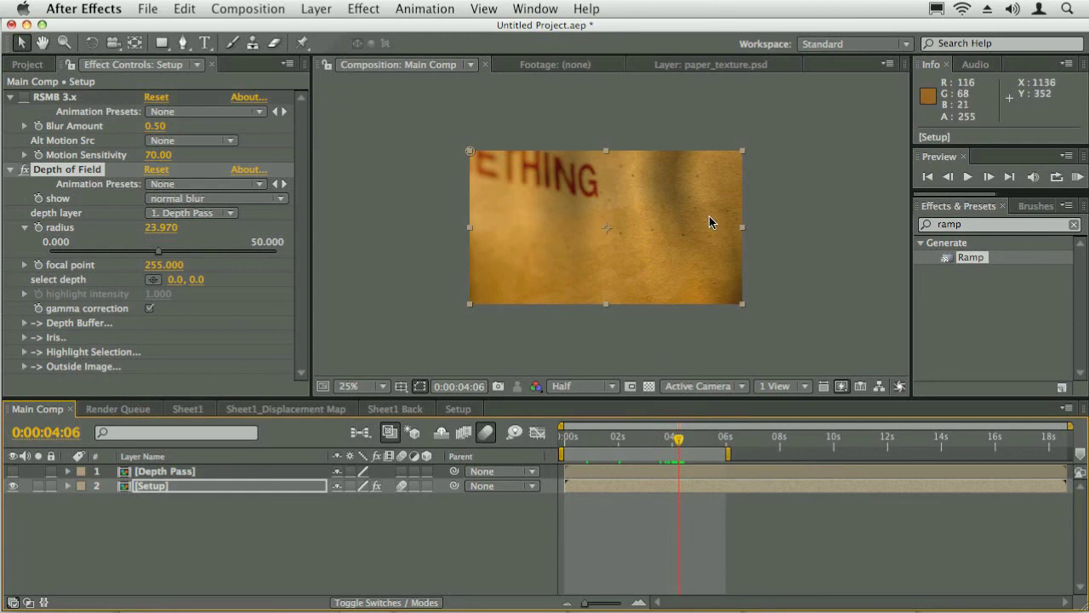
pyautogui.moveTo(681, 442); pyautogui.dragTo(686, 440)
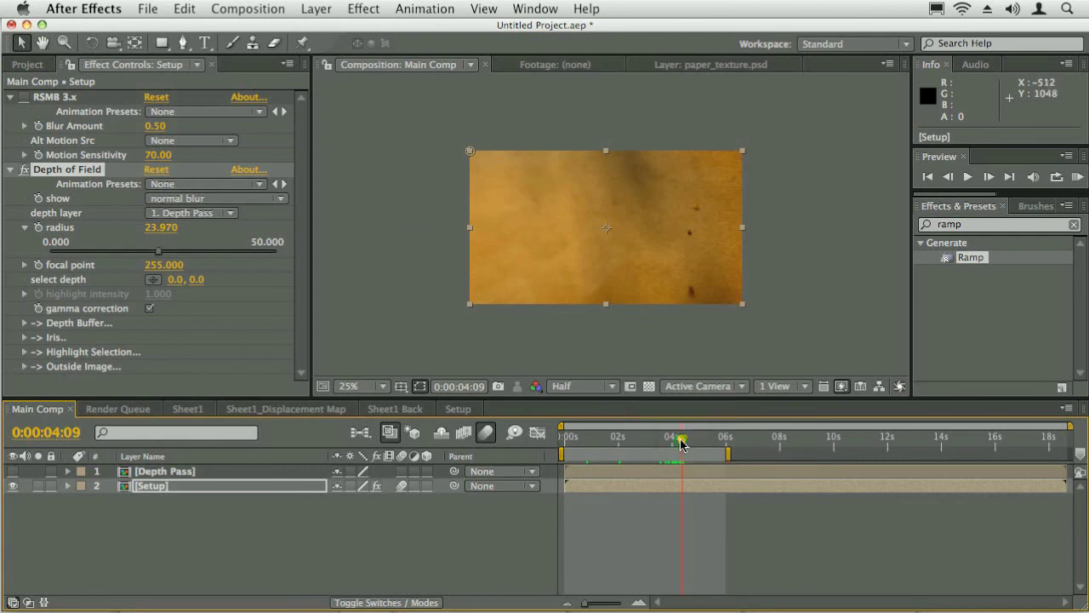
pyautogui.moveTo(681, 443); pyautogui.dragTo(688, 445)
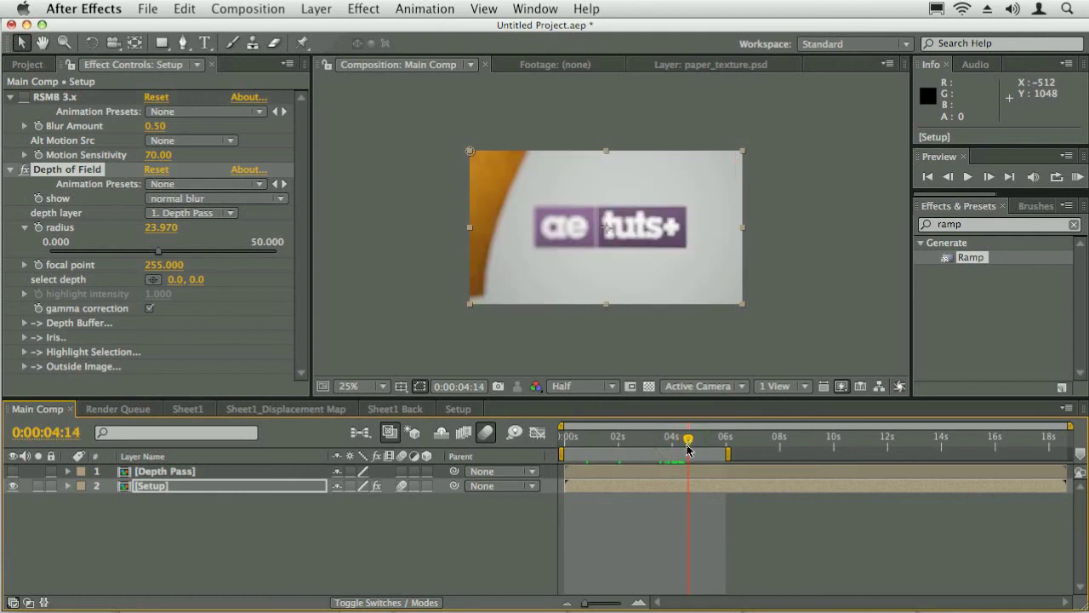
pyautogui.click(153, 227)
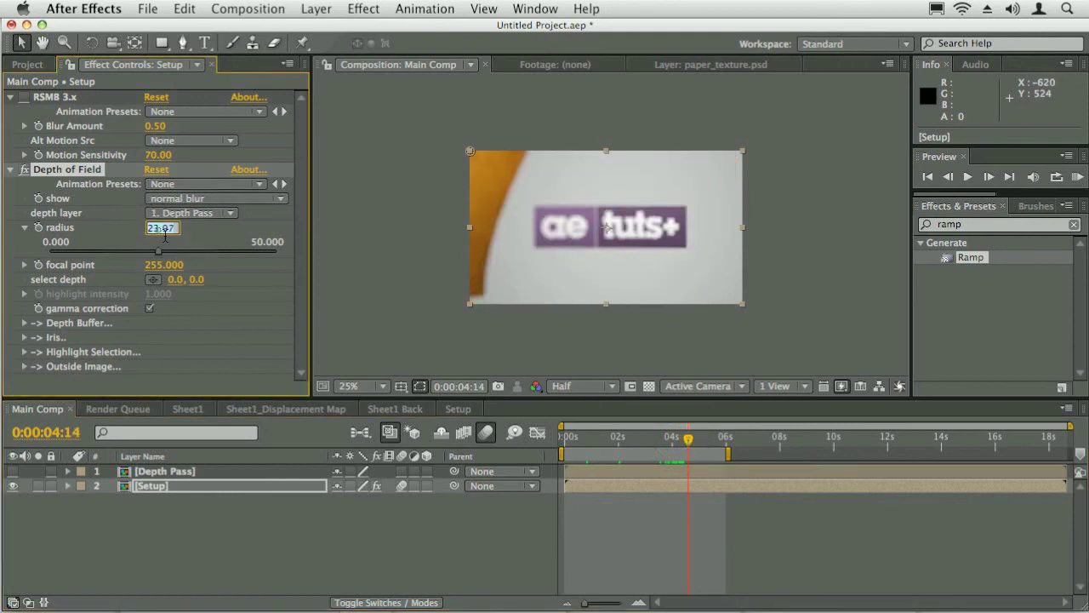
pyautogui.write('0')
pyautogui.press('Return')
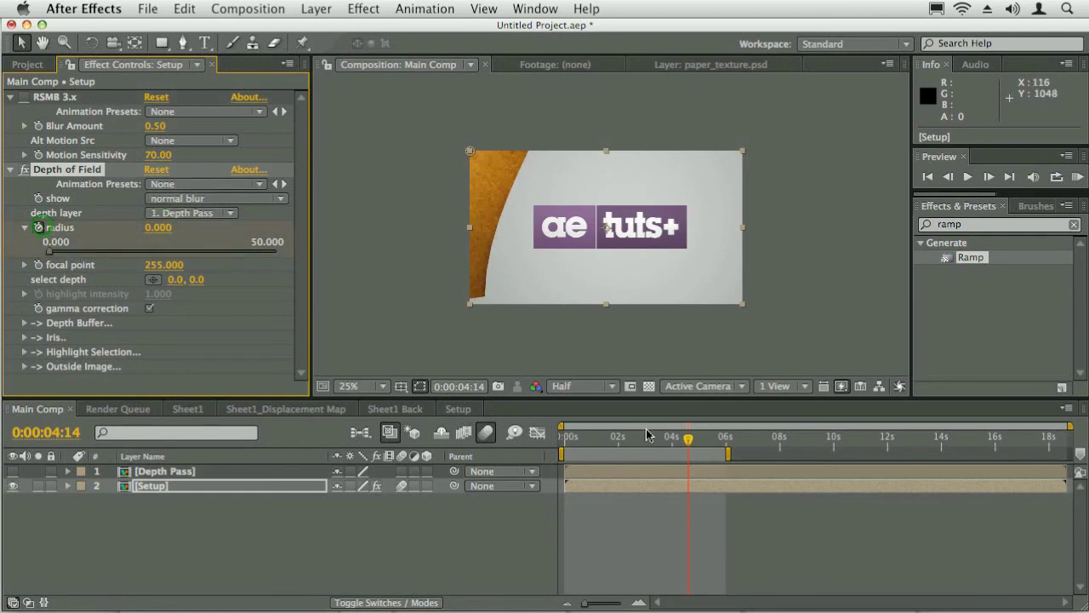
# - At 0:00:04:05, keyframe the Depth of Field radius at 15, and return to 0:00:00:00
pyautogui.moveTo(689, 442); pyautogui.dragTo(678, 443)
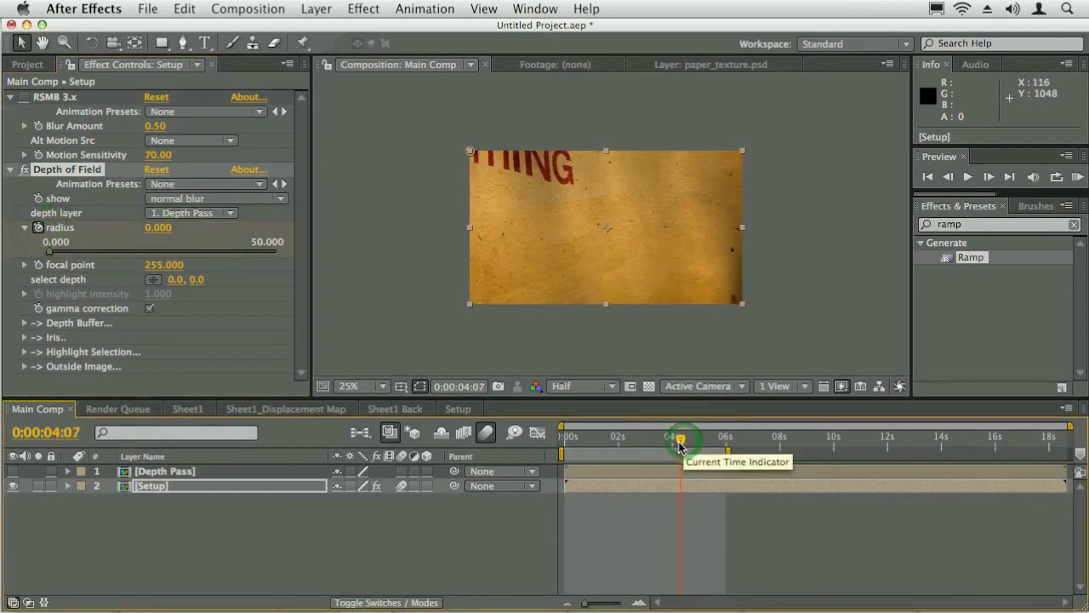
pyautogui.click(161, 227)
pyautogui.write('15')
pyautogui.press('Return')
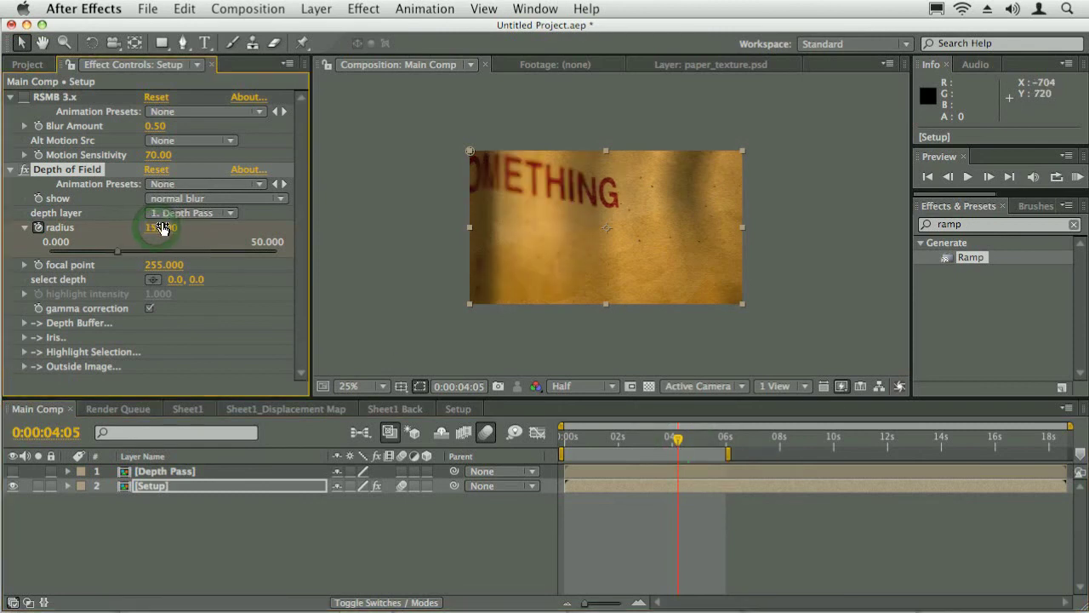
pyautogui.moveTo(678, 443); pyautogui.dragTo(563, 444)
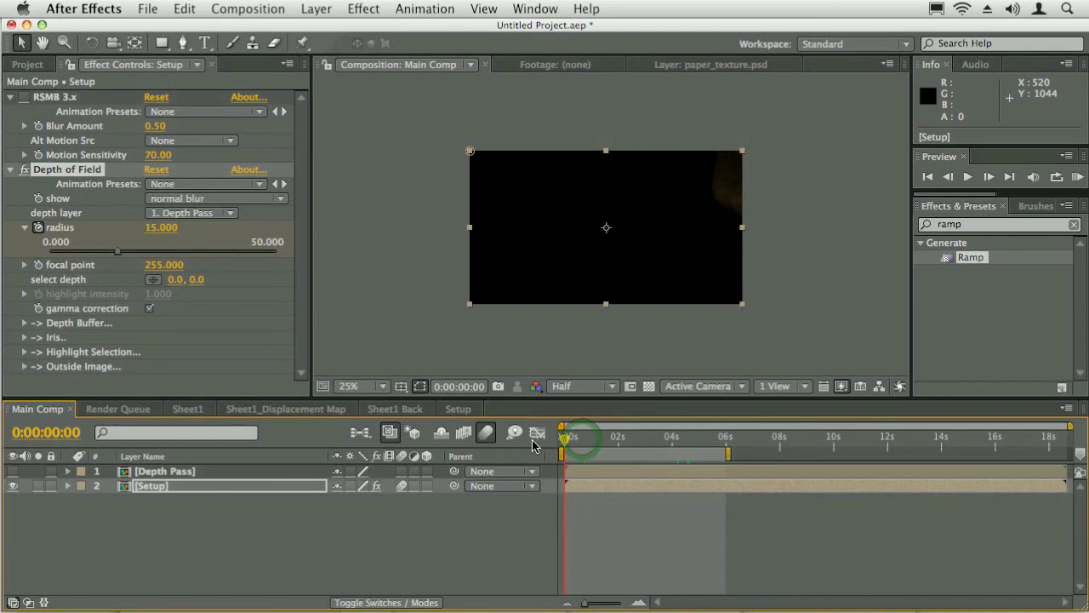
# - Preview the Depth of Field blur over the Main Comp work area, and inspect the frame at 0:00:04:04
pyautogui.press('KP_0')
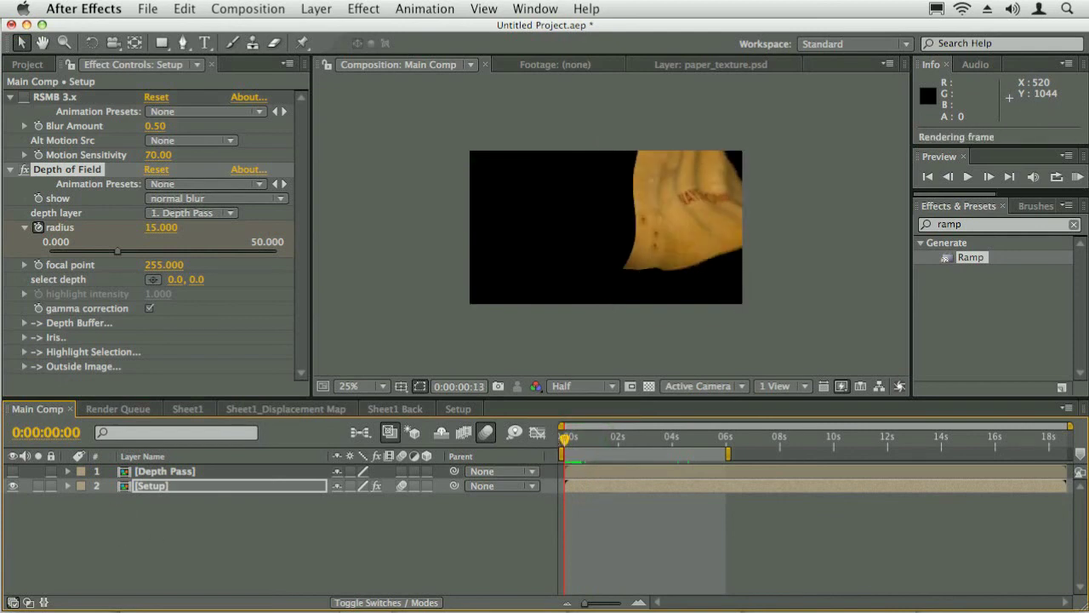
pyautogui.click(103, 611)
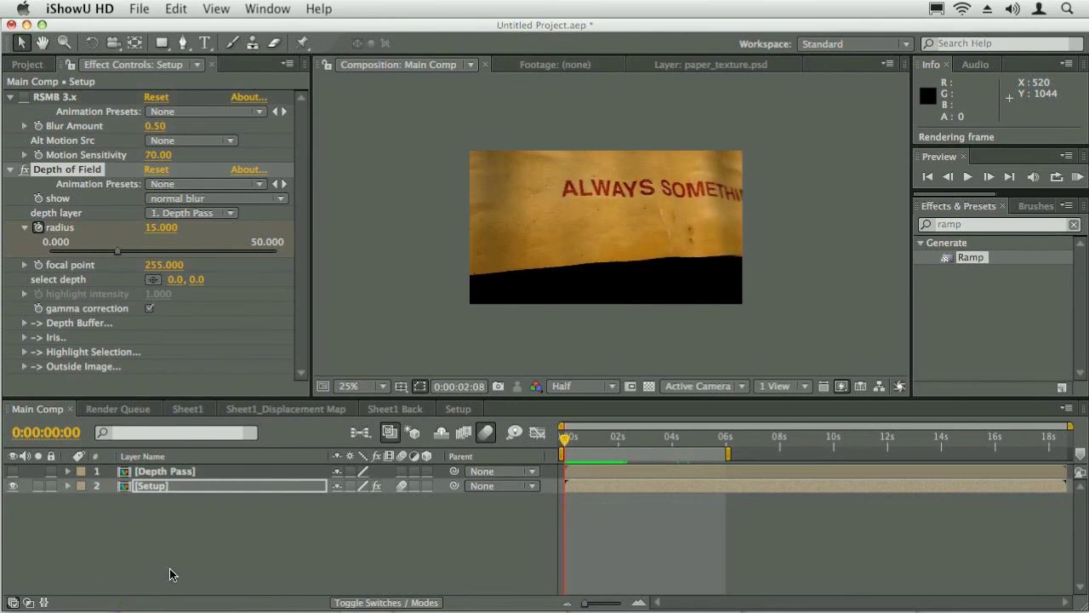
pyautogui.click(724, 239)
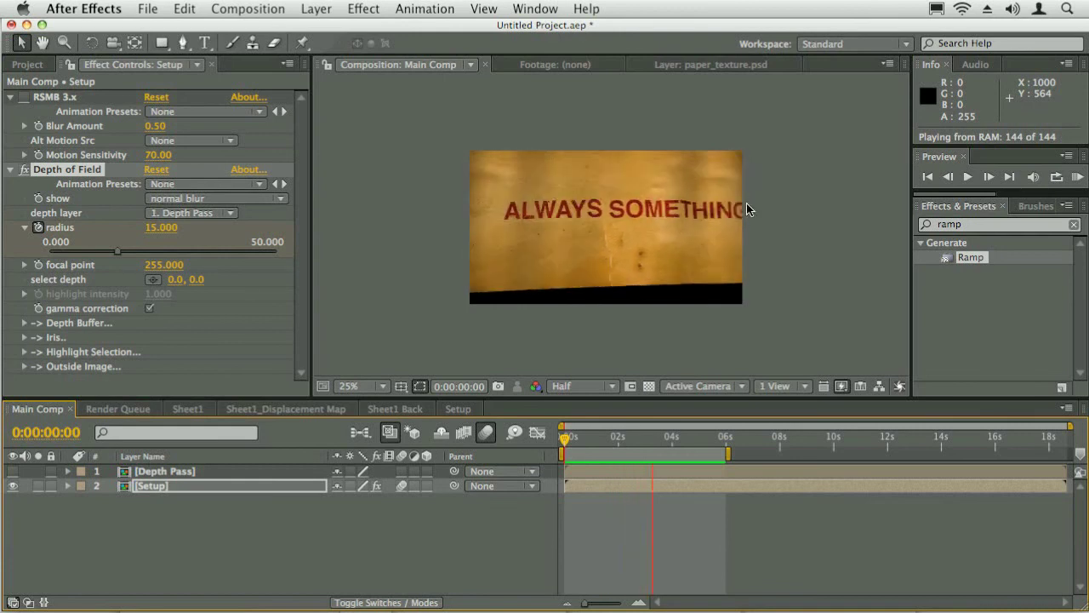
pyautogui.click(702, 322)
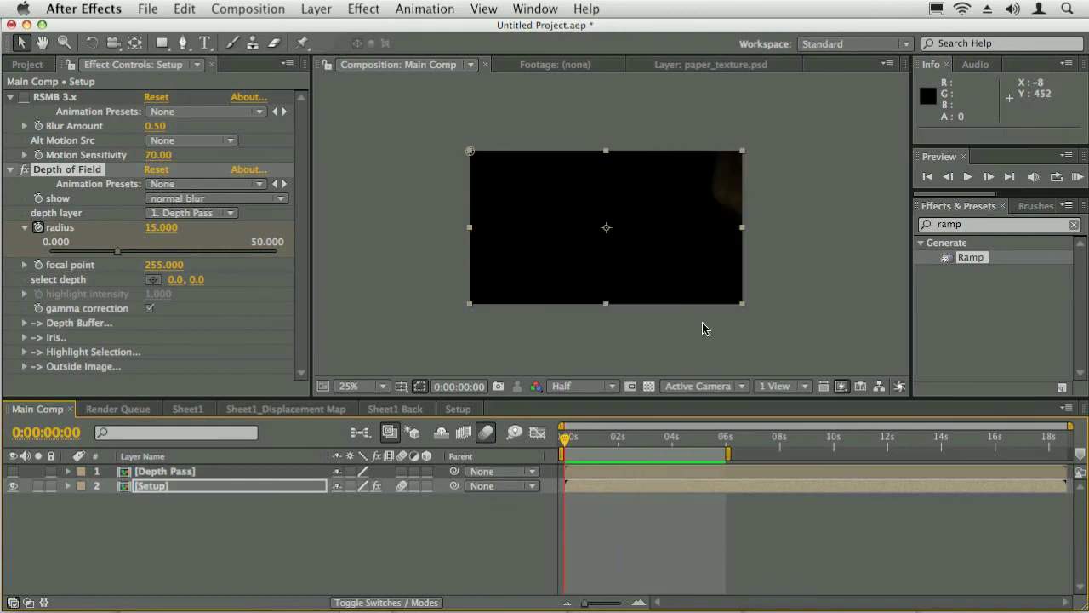
pyautogui.moveTo(689, 437); pyautogui.dragTo(676, 442)
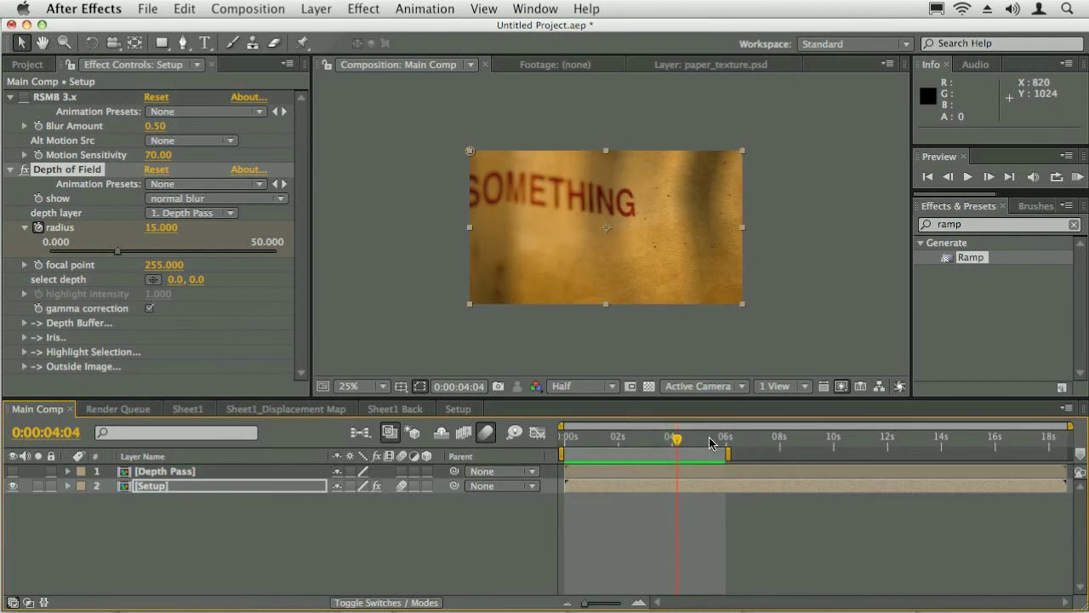
pyautogui.moveTo(678, 442); pyautogui.dragTo(676, 443)
# - Collapse Depth of Field and add the Lens Blur effect to the Setup layer
pyautogui.click(11, 170)
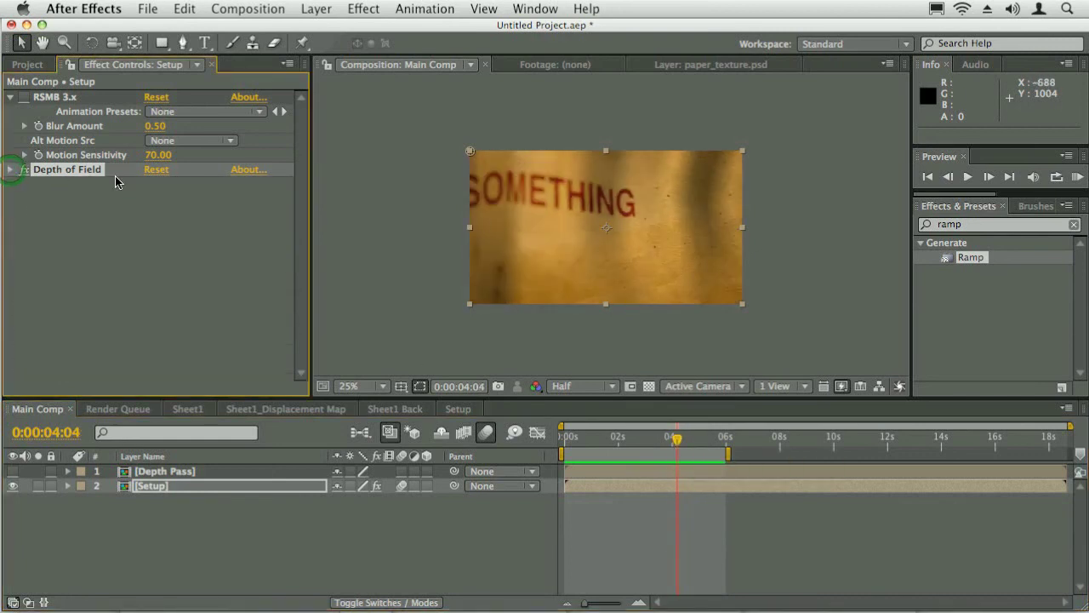
pyautogui.click(968, 251)
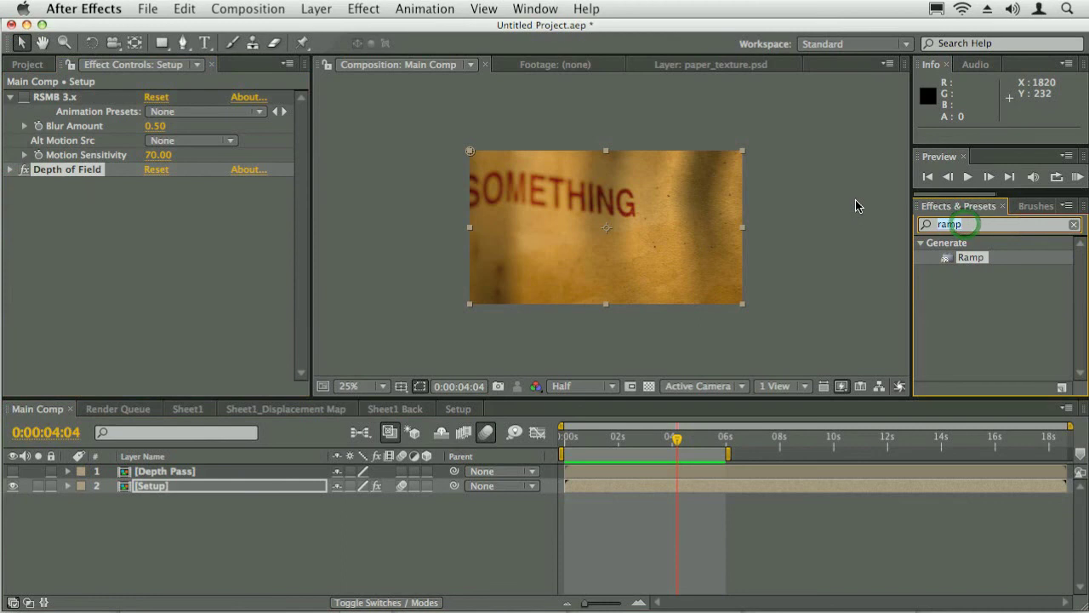
pyautogui.write('lens')
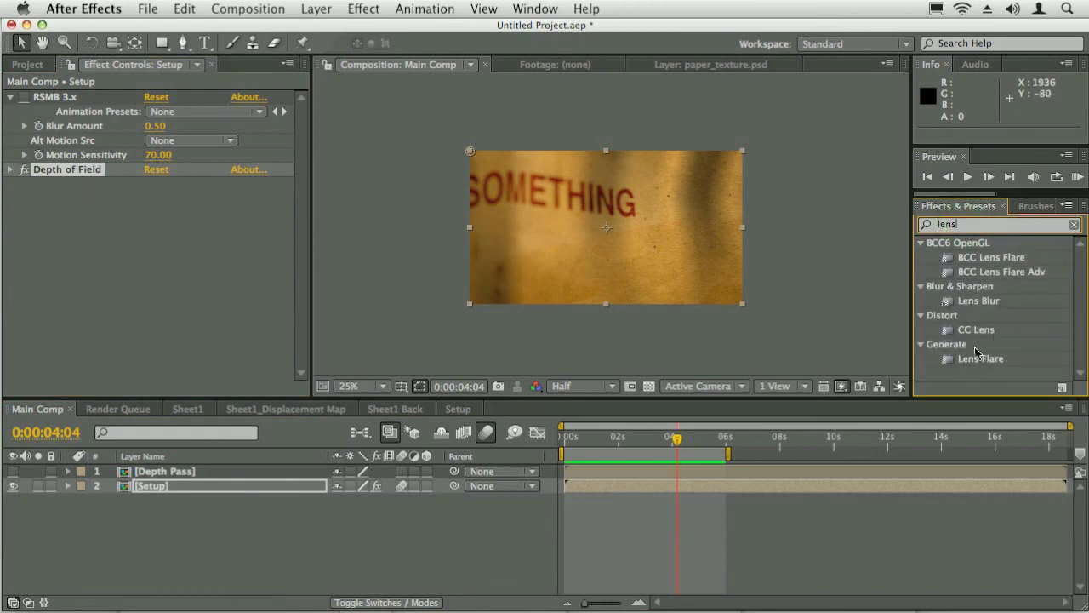
pyautogui.click(977, 302)
pyautogui.doubleClick(978, 303)
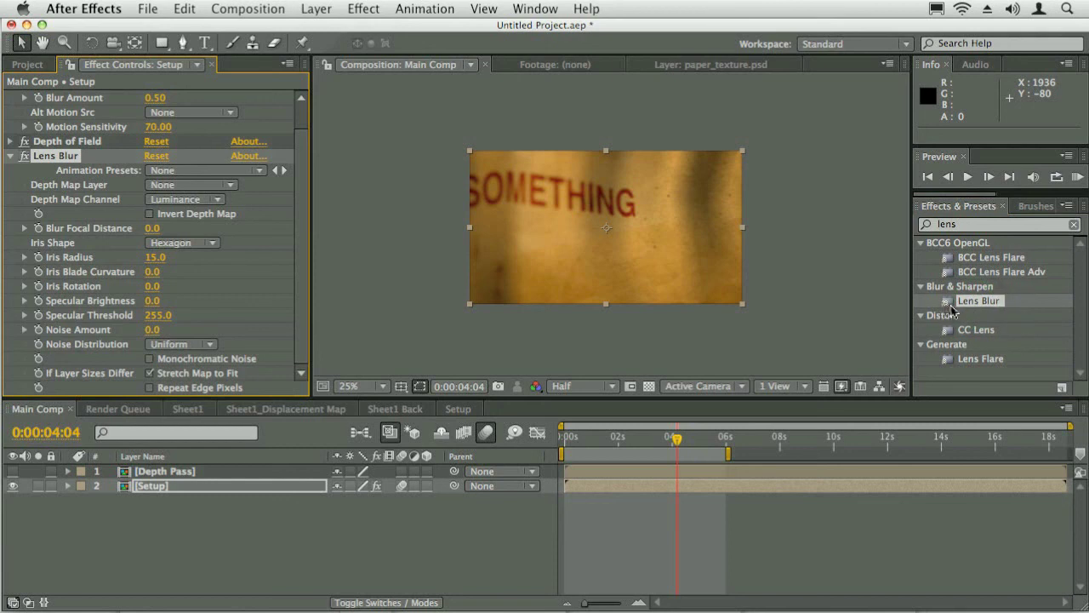
# - Search the effects for "depth", and turn off Setup's Depth of Field effect
pyautogui.click(55, 142)
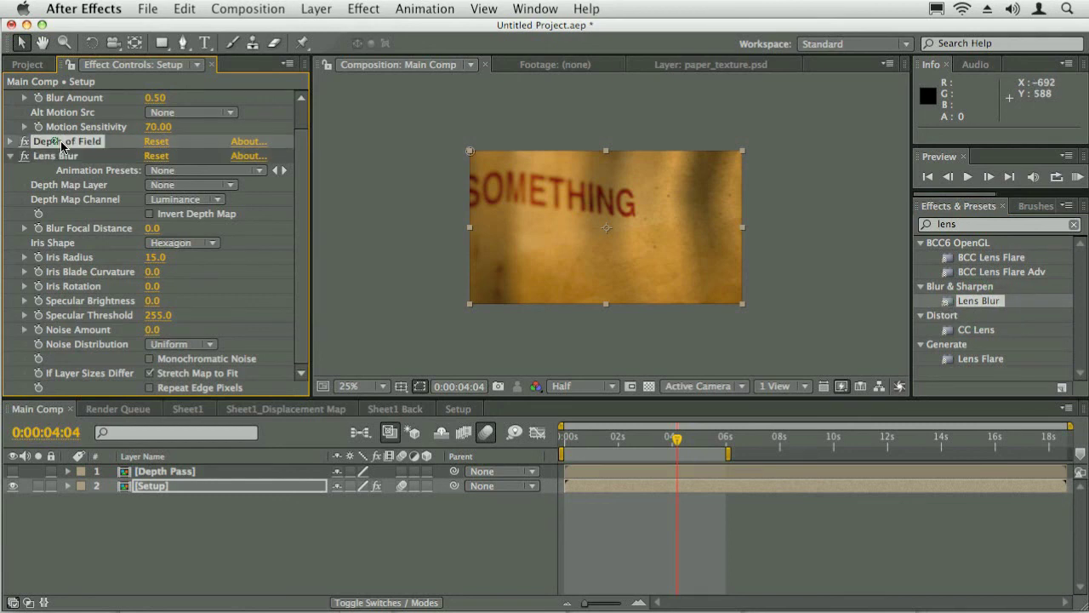
pyautogui.click(950, 224)
pyautogui.write('depth')
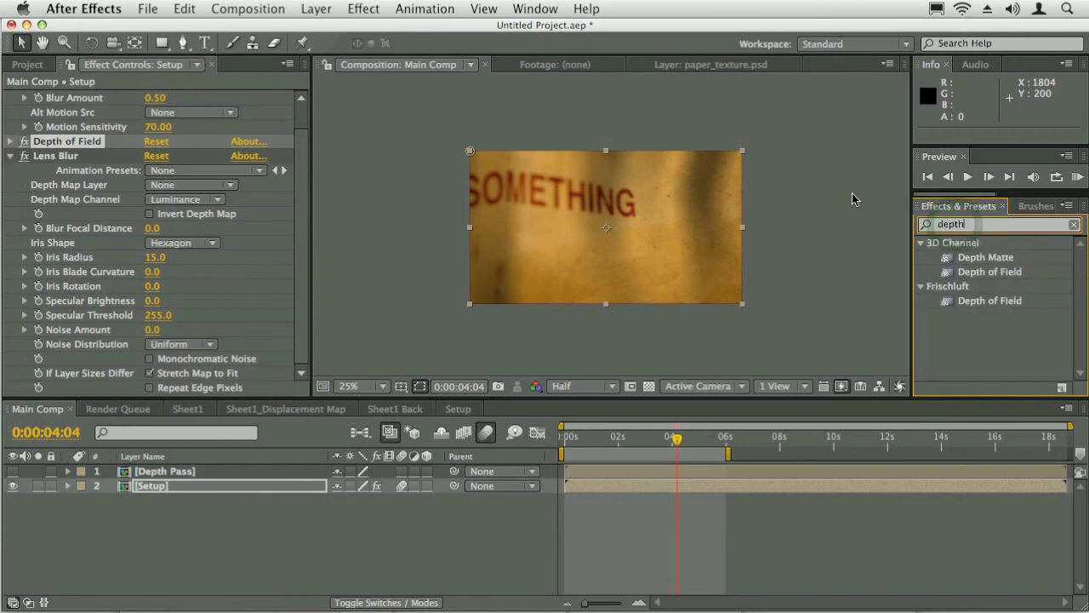
pyautogui.click(23, 143)
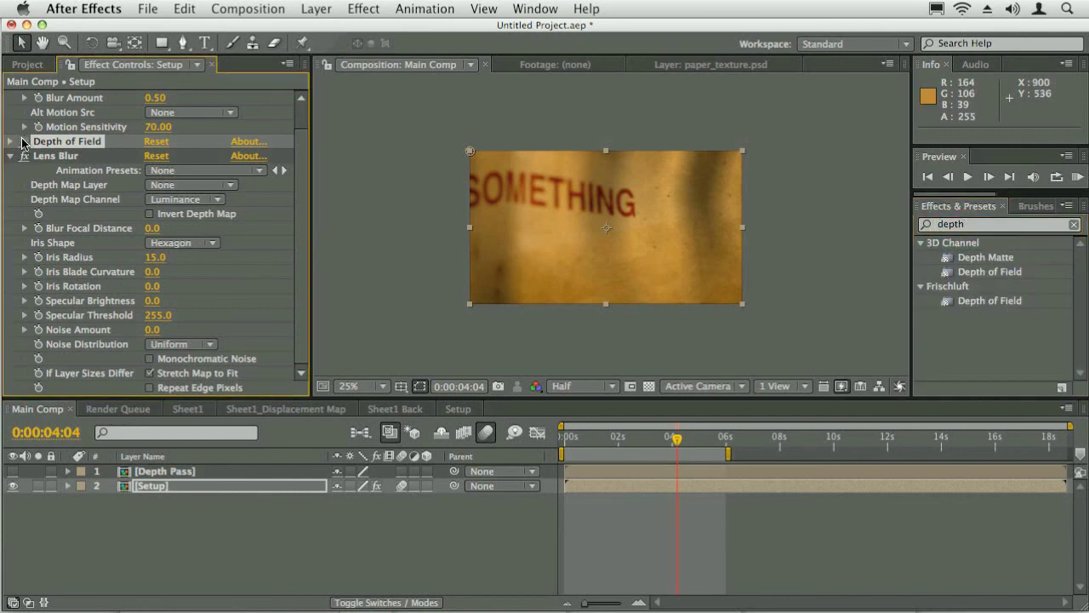
# - At 0:00:01:06, set Lens Blur's depth map layer to Depth Pass
pyautogui.click(68, 155)
pyautogui.click(598, 438)
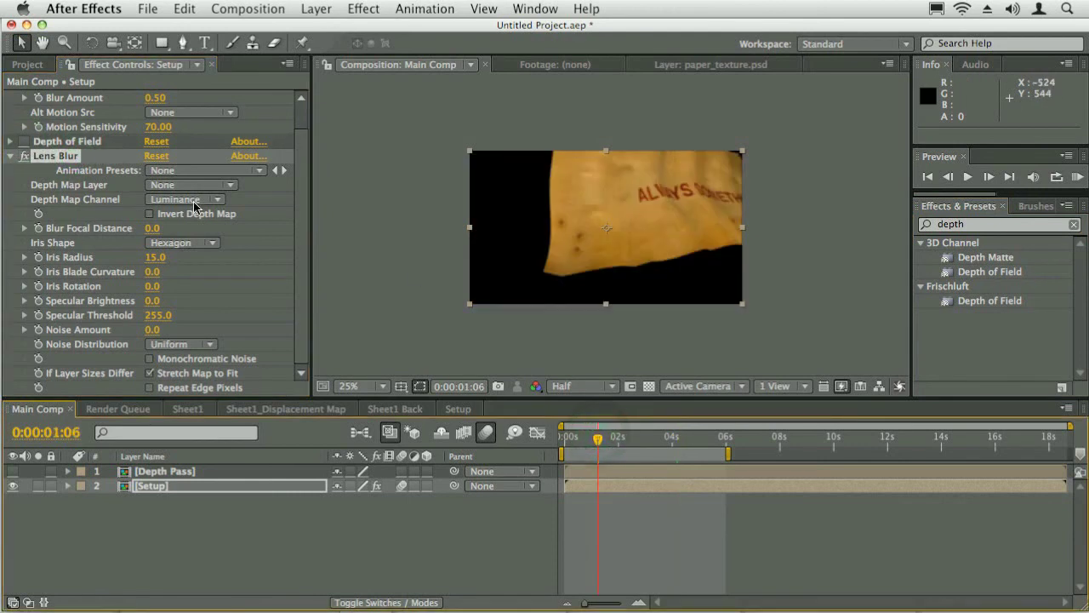
pyautogui.click(174, 187)
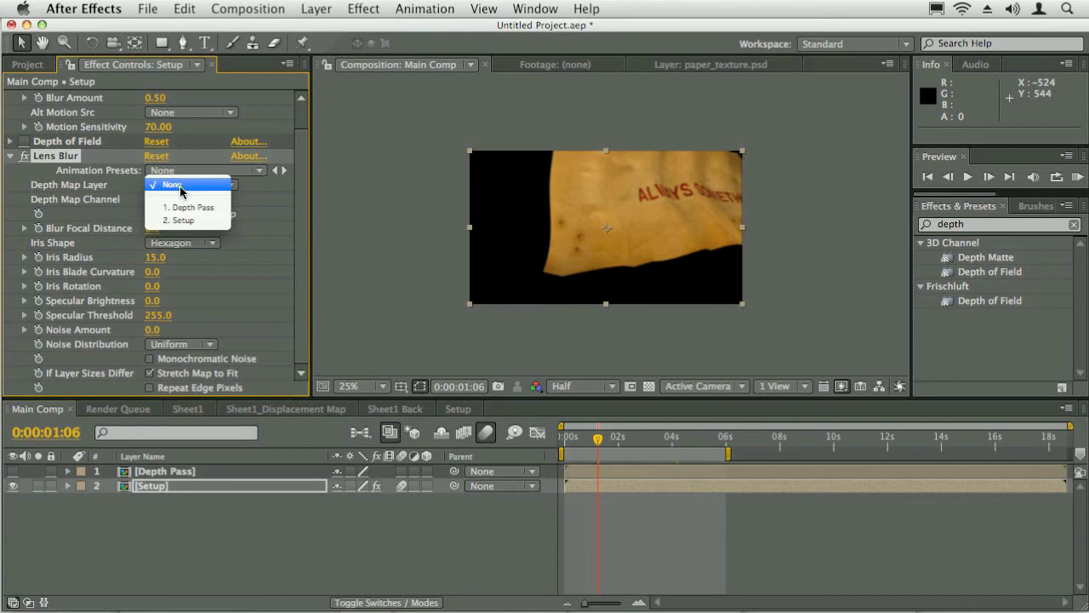
pyautogui.click(179, 202)
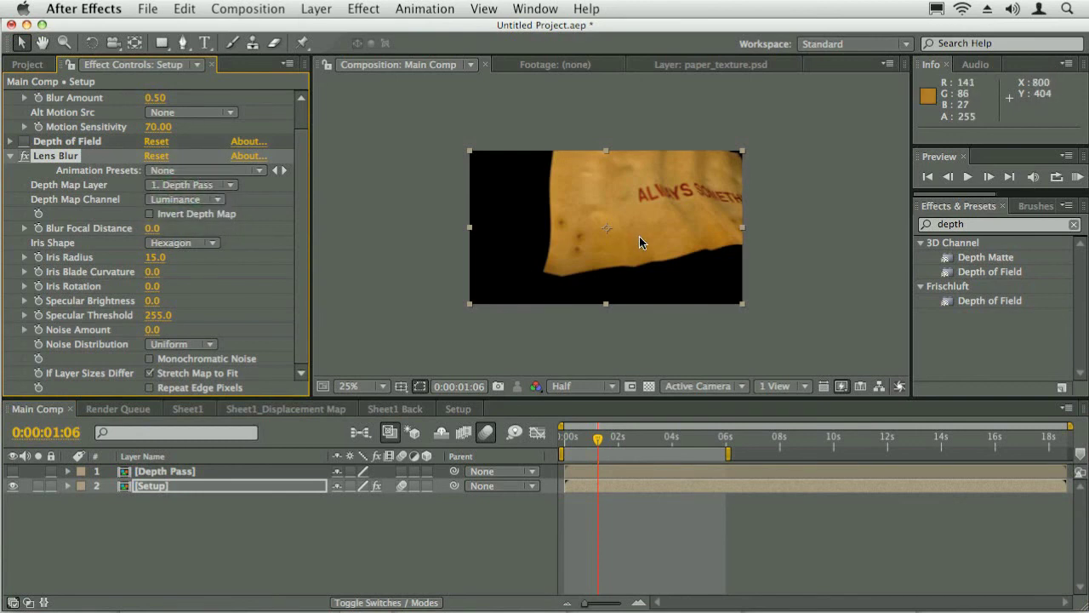
# - Invert Lens Blur's depth map, return to 0:00:01:06 and preview the blurred animation
pyautogui.moveTo(583, 444); pyautogui.dragTo(579, 442)
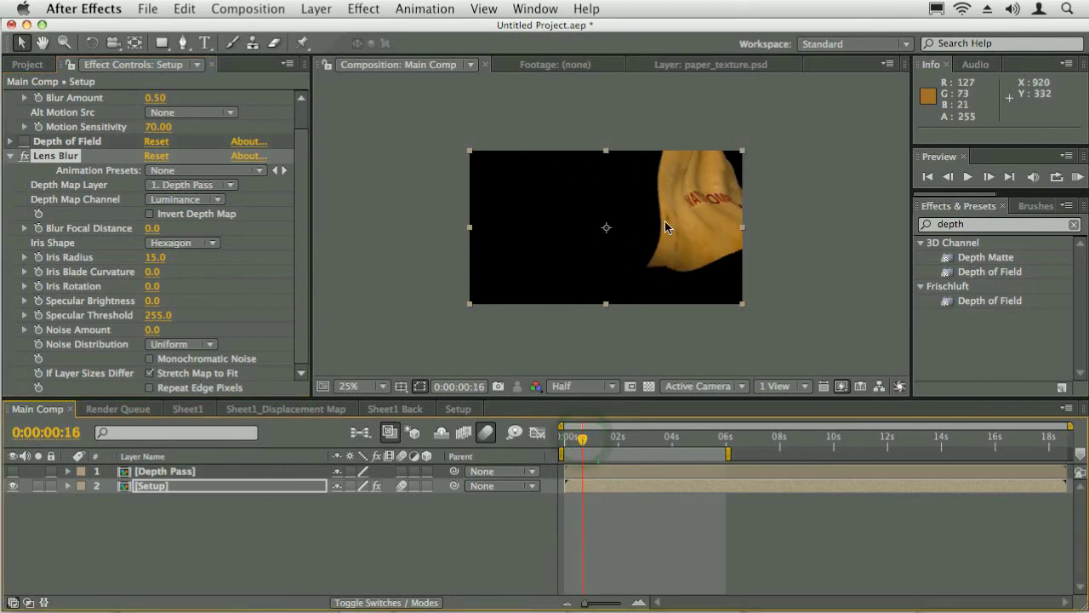
pyautogui.click(150, 214)
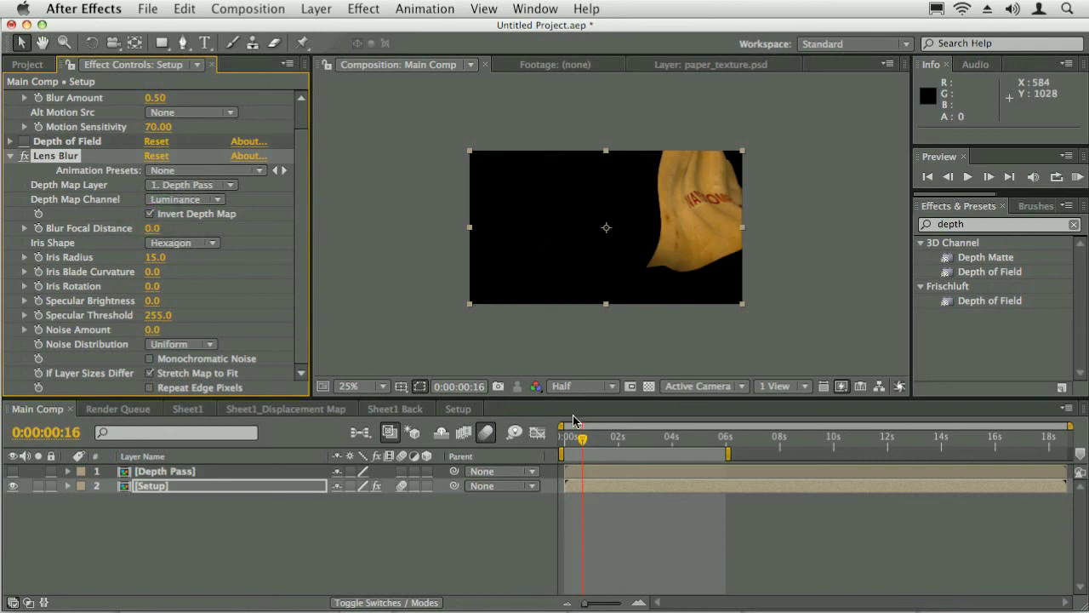
pyautogui.moveTo(596, 446); pyautogui.dragTo(613, 457)
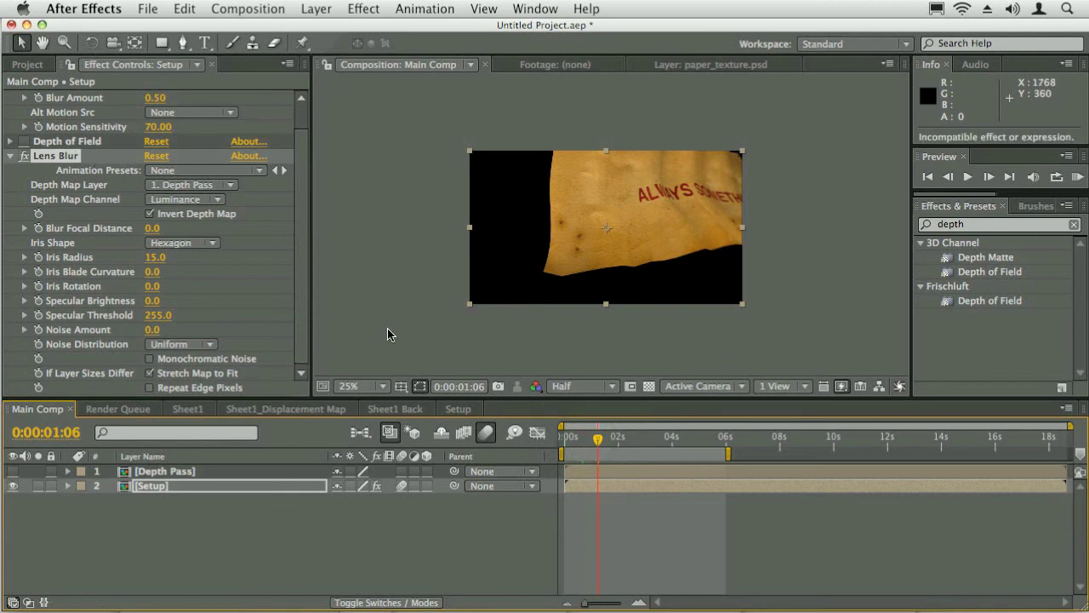
pyautogui.click(599, 448)
pyautogui.click(599, 440)
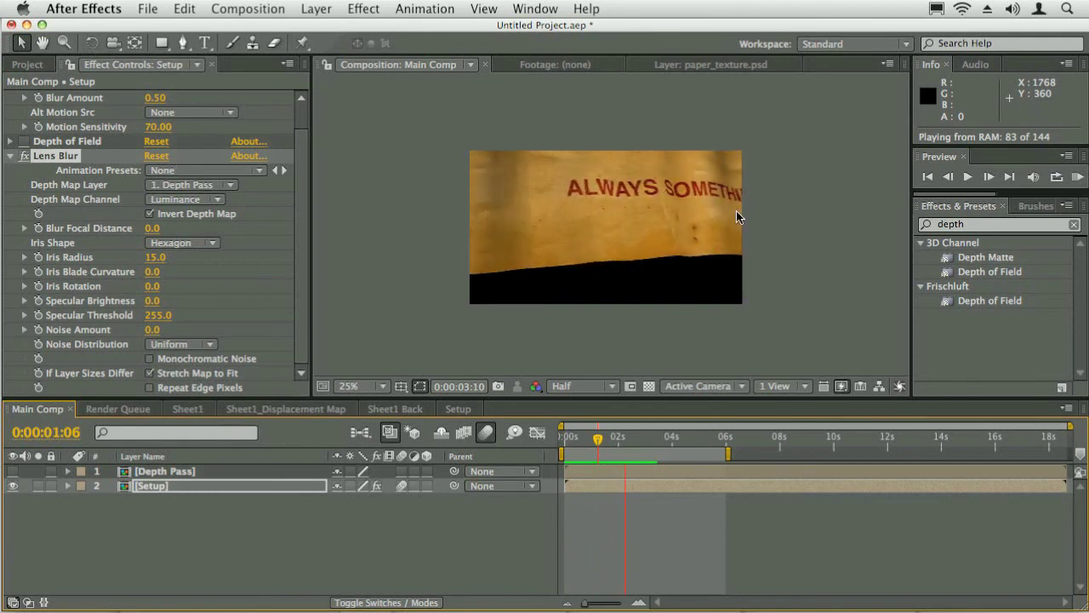
pyautogui.click(704, 305)
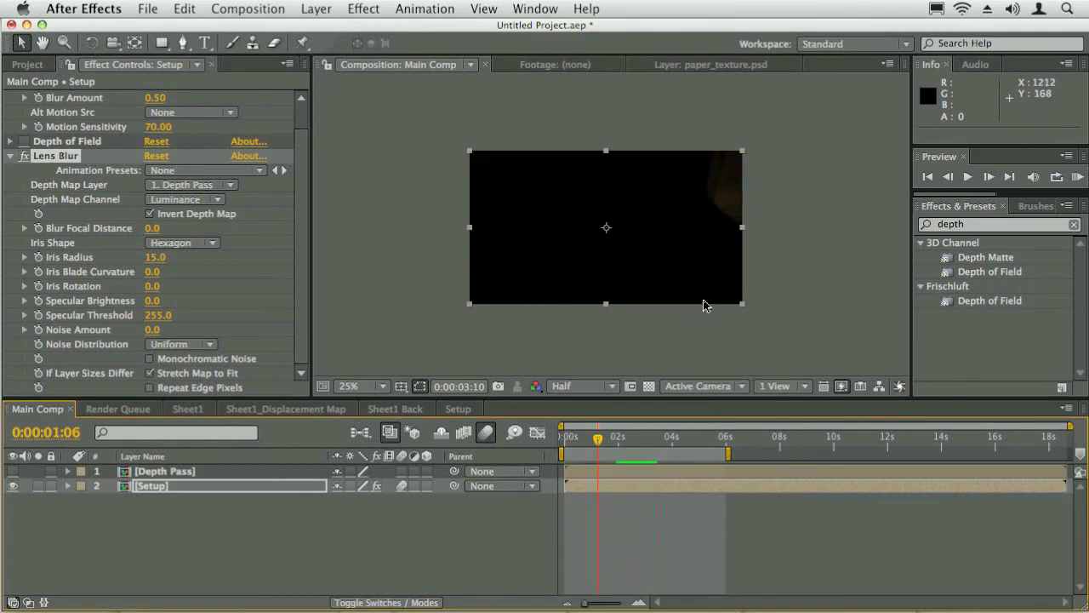
# - Turn off Lens Blur, switch Depth of Field back on, and move it above RSMB 3.x in Setup's effect stack
pyautogui.click(24, 160)
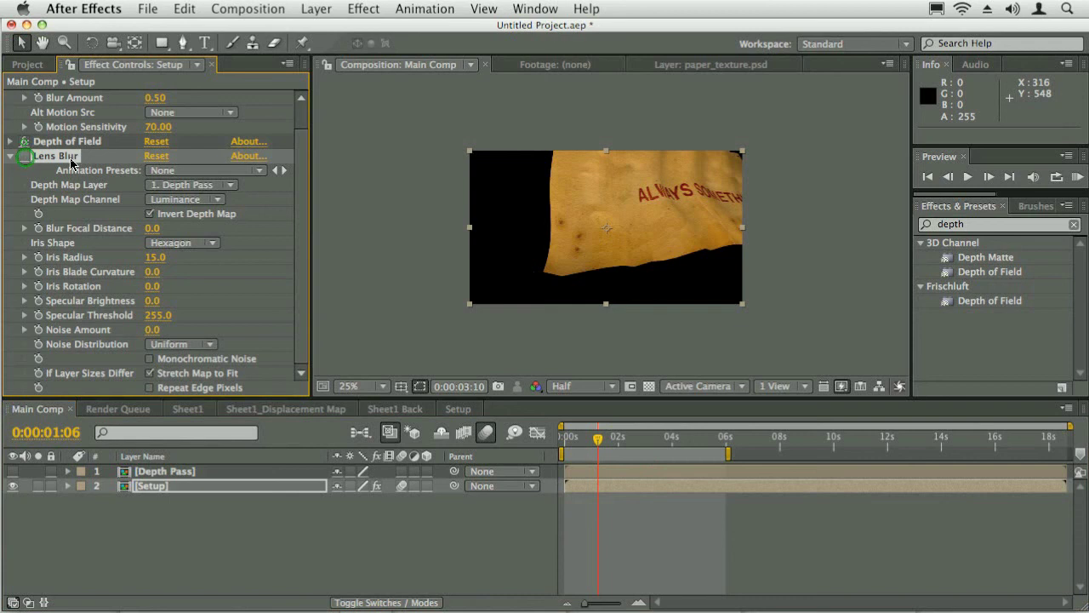
pyautogui.click(301, 148)
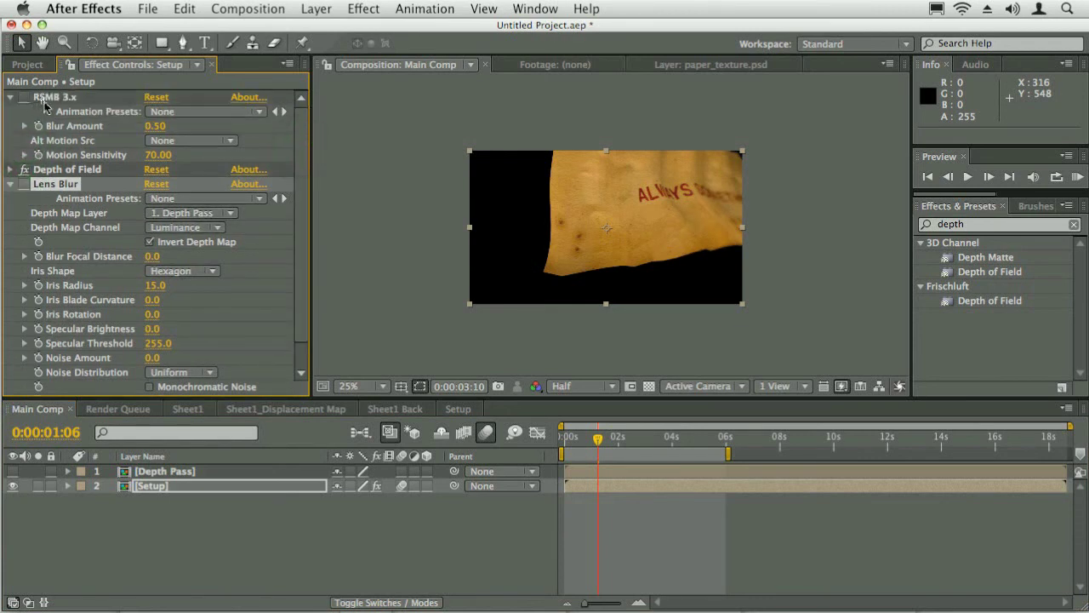
pyautogui.moveTo(52, 173); pyautogui.dragTo(54, 90)
# - Delete the Lens Blur effect from Setup and turn RSMB 3.x back on
pyautogui.click(68, 187)
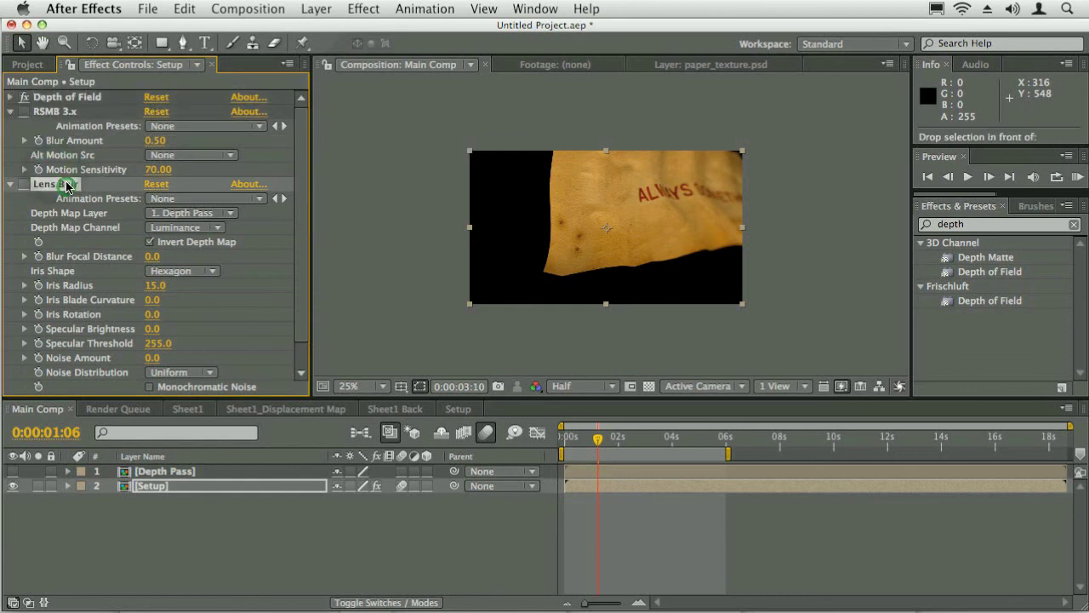
pyautogui.press('Delete')
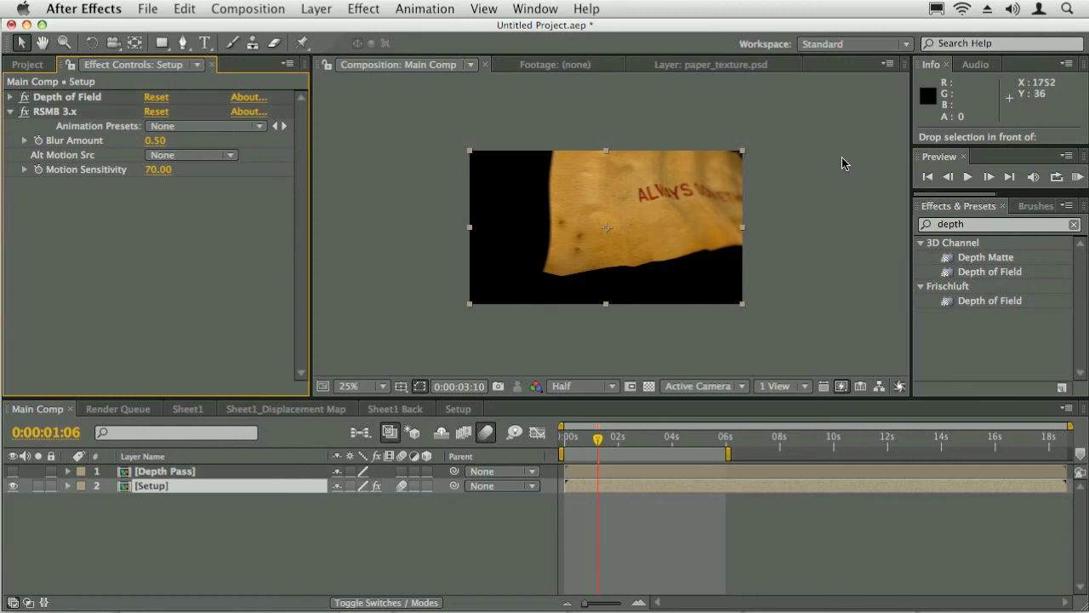
# - Preview Main Comp with Depth of Field and RSMB motion blur combined, and inspect the frame at 0:00:03:12
pyautogui.click(596, 438)
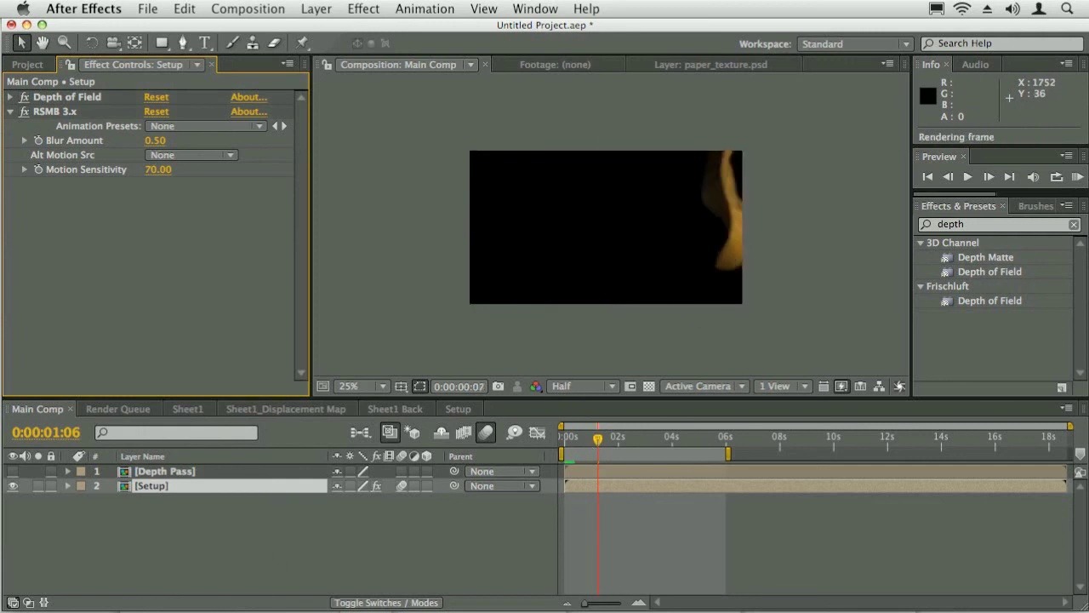
pyautogui.click(598, 443)
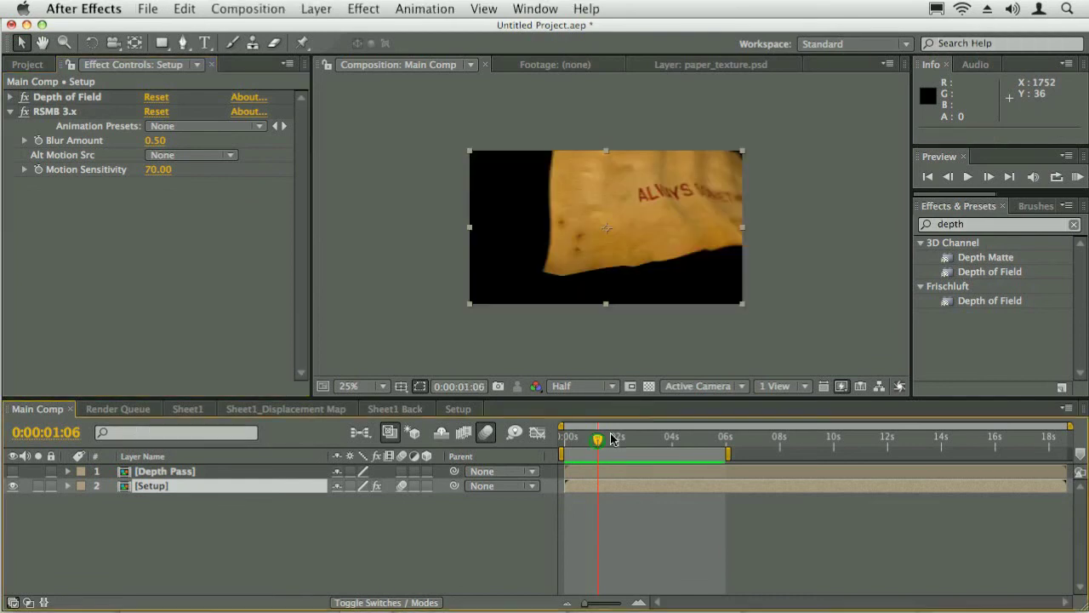
pyautogui.press('KP_0')
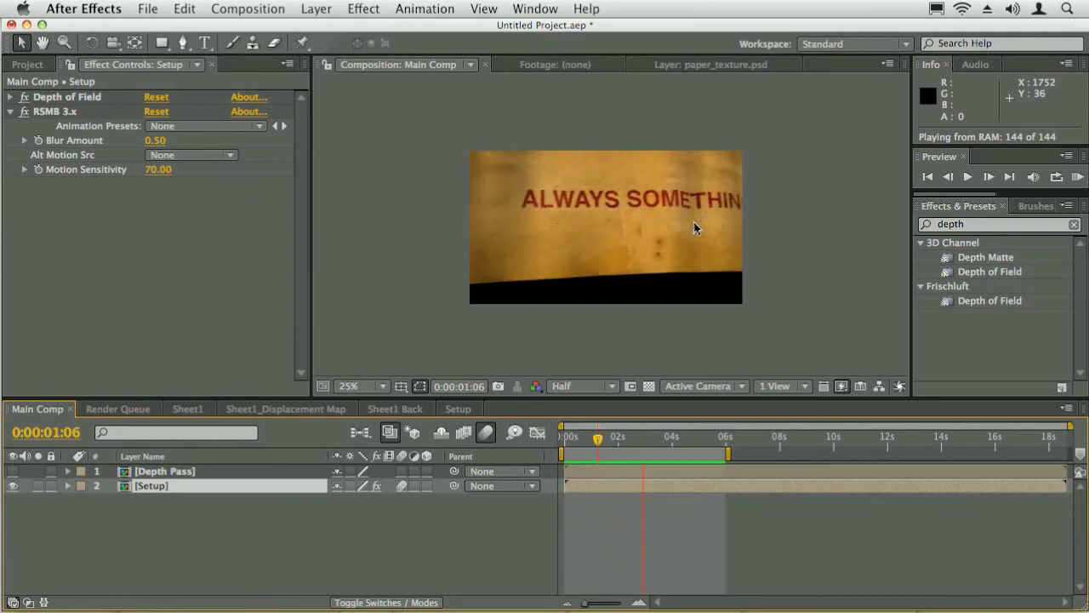
pyautogui.press('space')
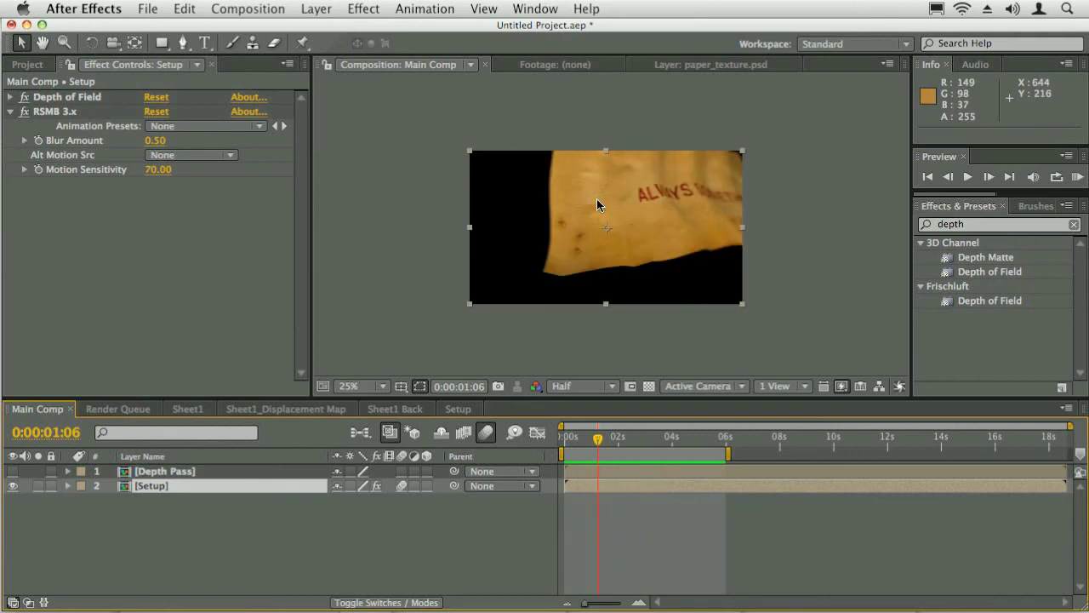
pyautogui.moveTo(599, 439); pyautogui.dragTo(659, 439)
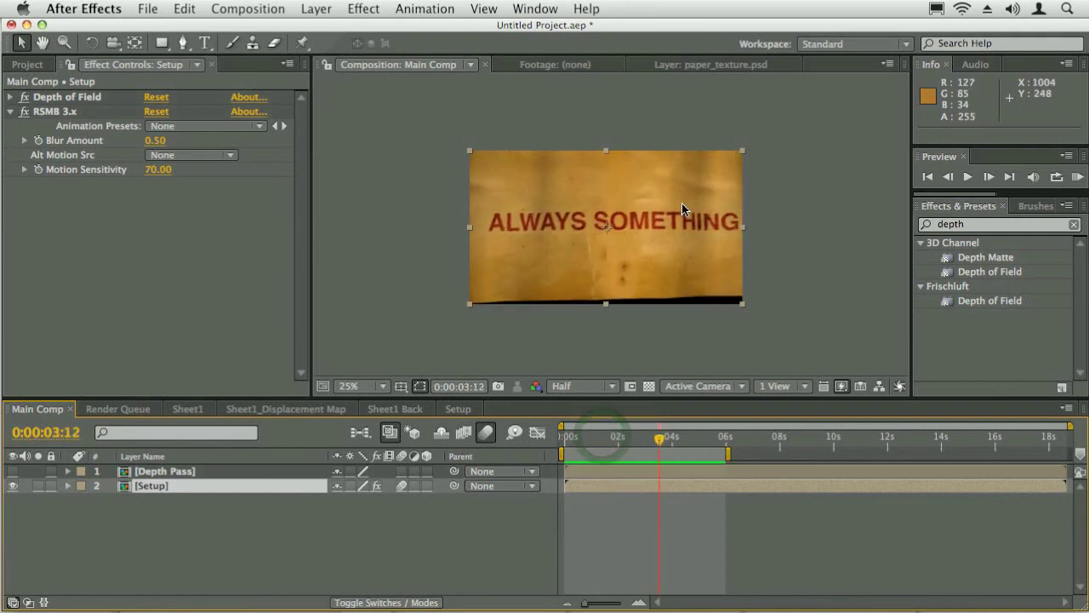